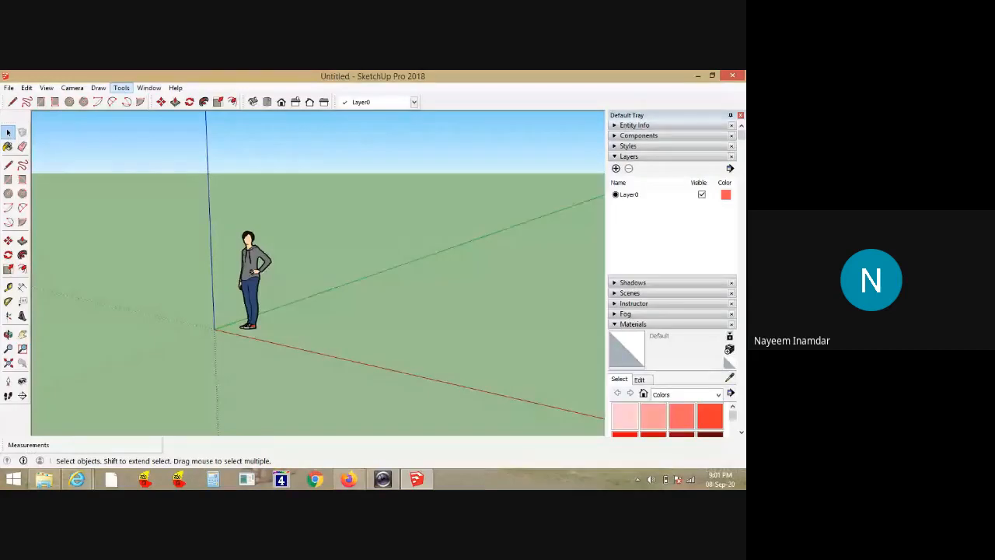
Undock and close the Drawing, Edit, Views and Layers toolbars docked above the drawing area
drag(4, 102, 86, 149)
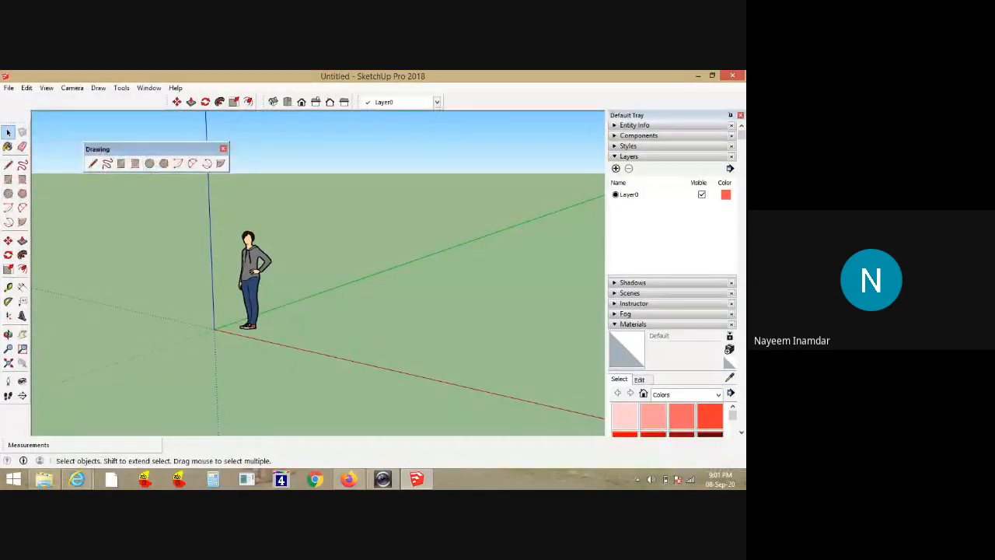
click(223, 149)
drag(169, 102, 140, 135)
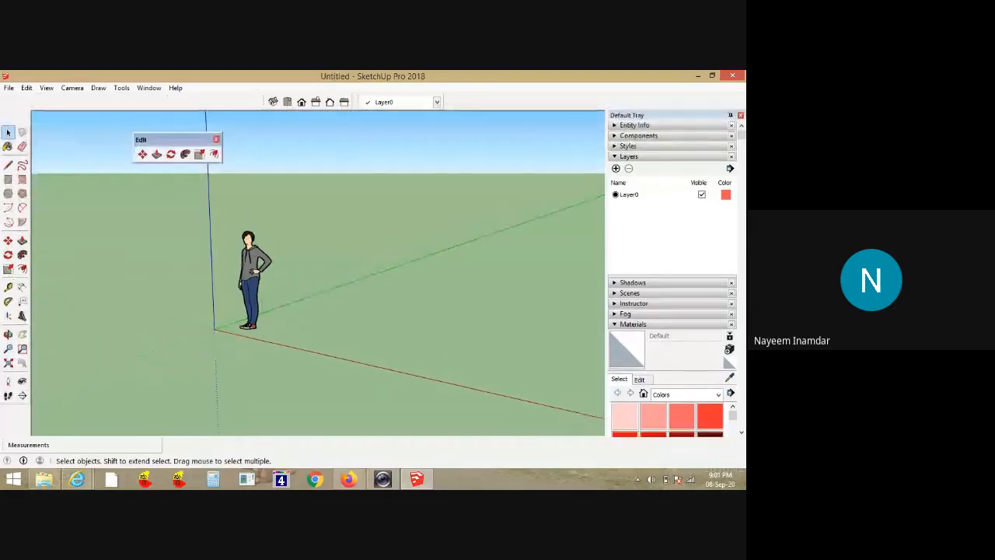
click(219, 135)
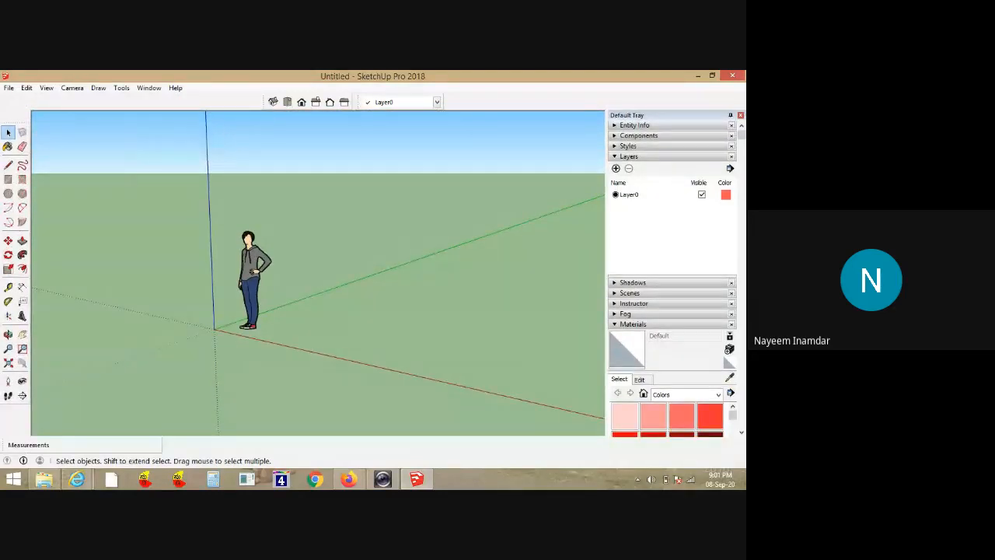
drag(267, 102, 265, 143)
click(339, 142)
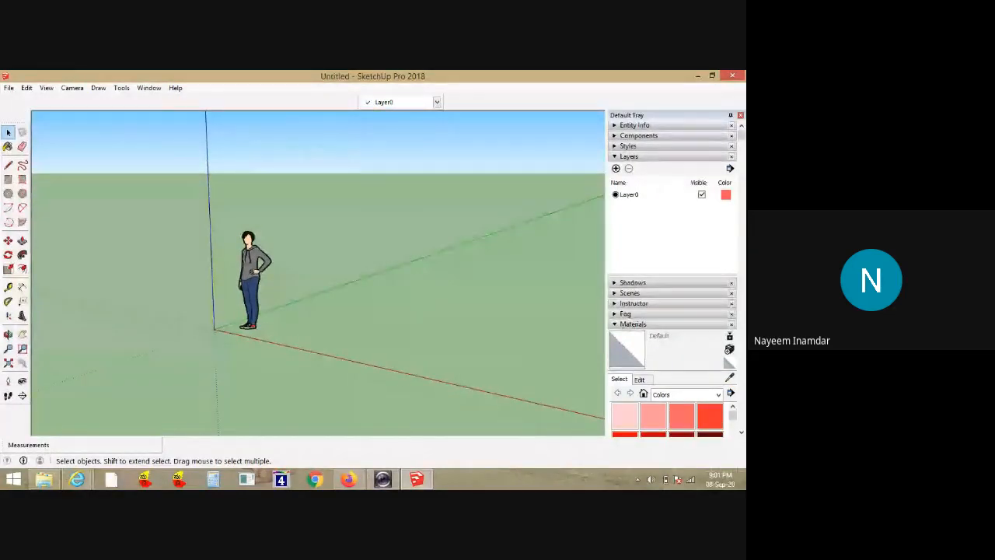
drag(362, 102, 322, 162)
click(396, 161)
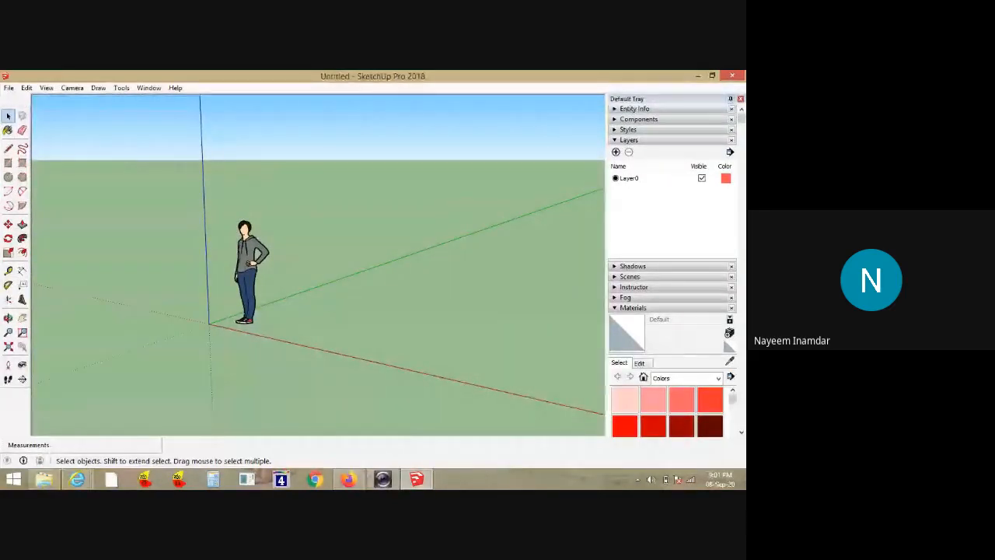
Set the Default Tray to auto-hide, reveal it, and pin it open again
click(729, 99)
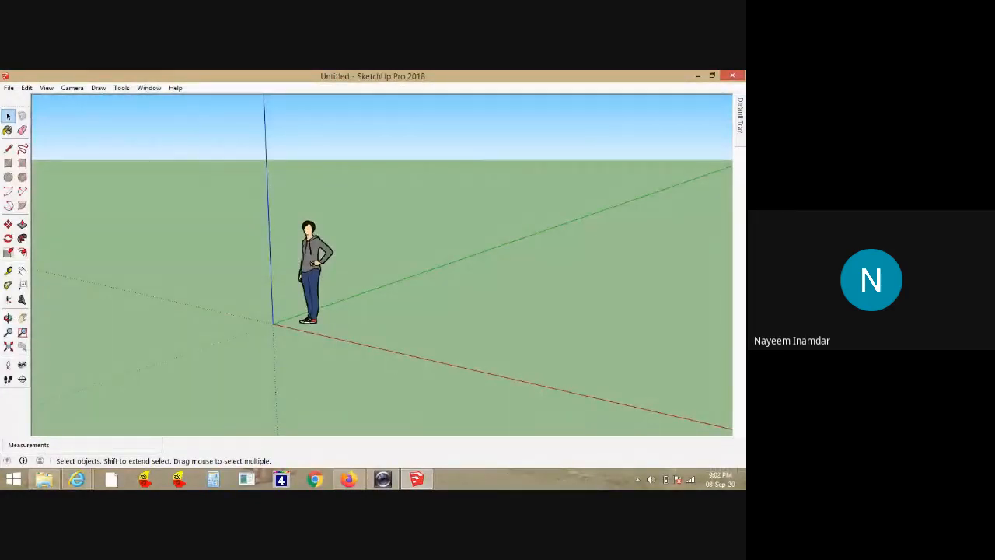
mouse_move(740, 116)
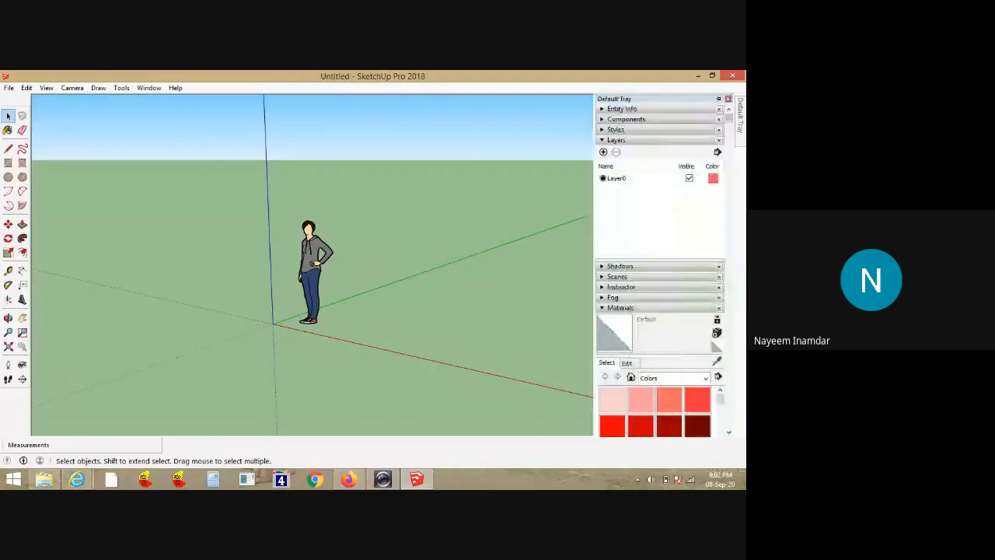
click(719, 99)
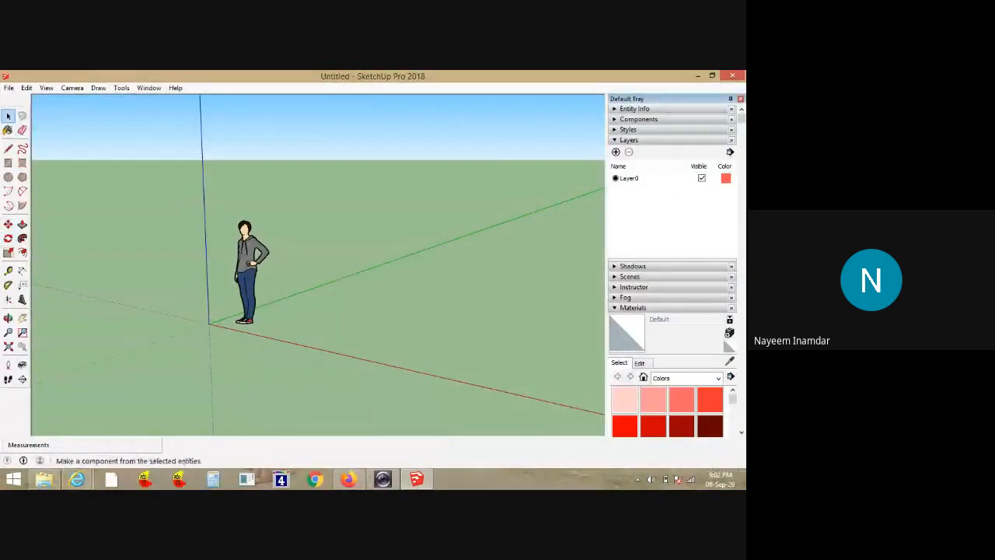
Undock and close the Large Tool Set, and close the Default Tray as well
drag(15, 105, 15, 146)
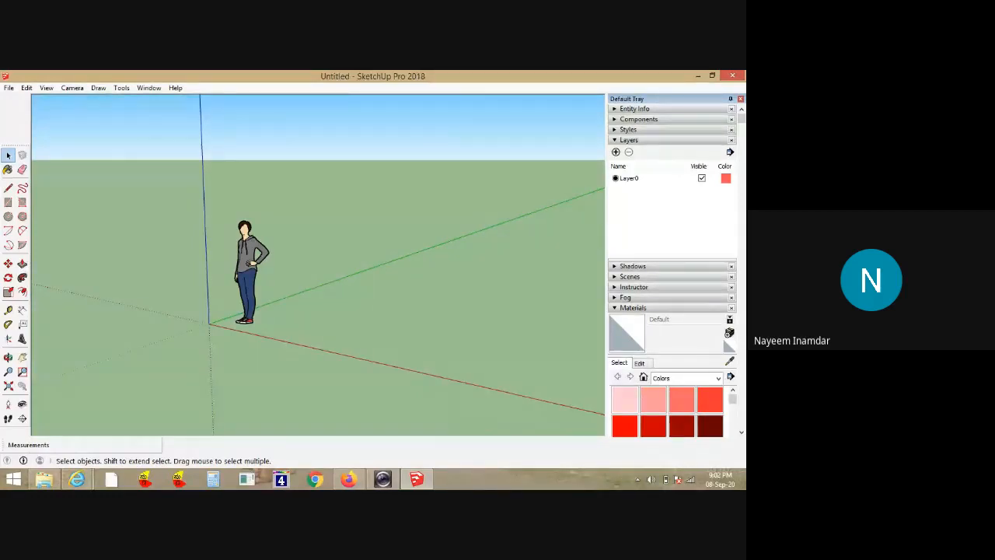
drag(16, 145, 200, 150)
click(215, 151)
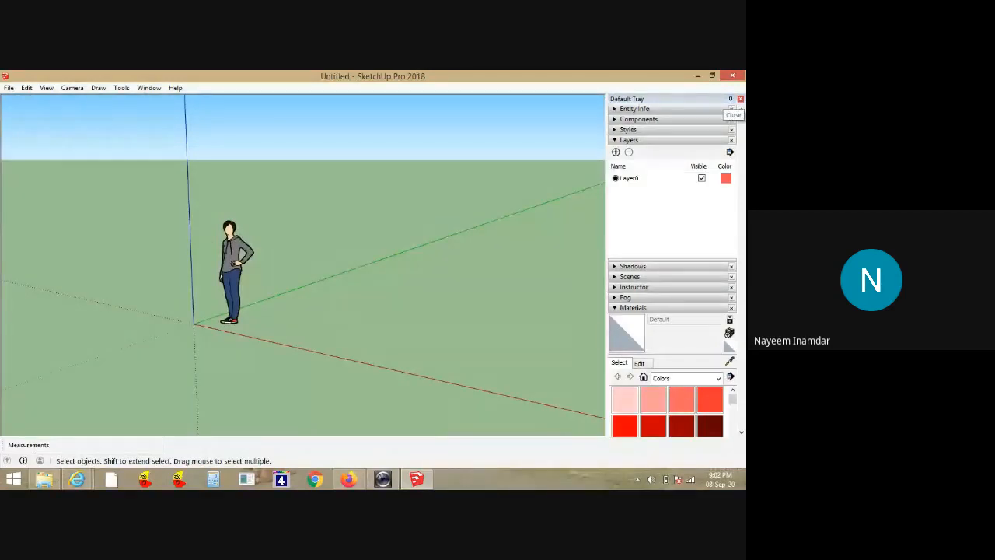
click(740, 99)
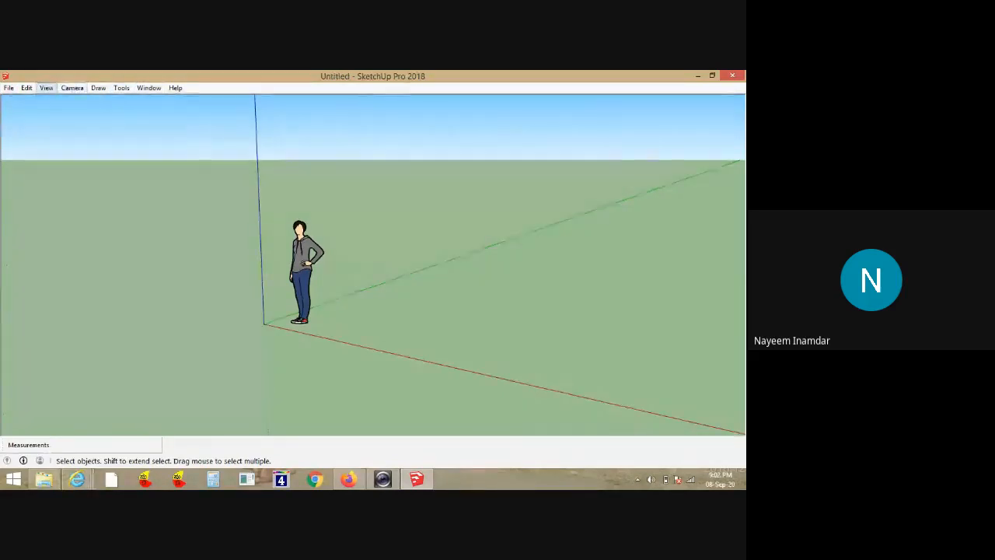
Enable the Drawing toolbar in the Toolbars settings and dock it horizontally above the drawing area
click(47, 88)
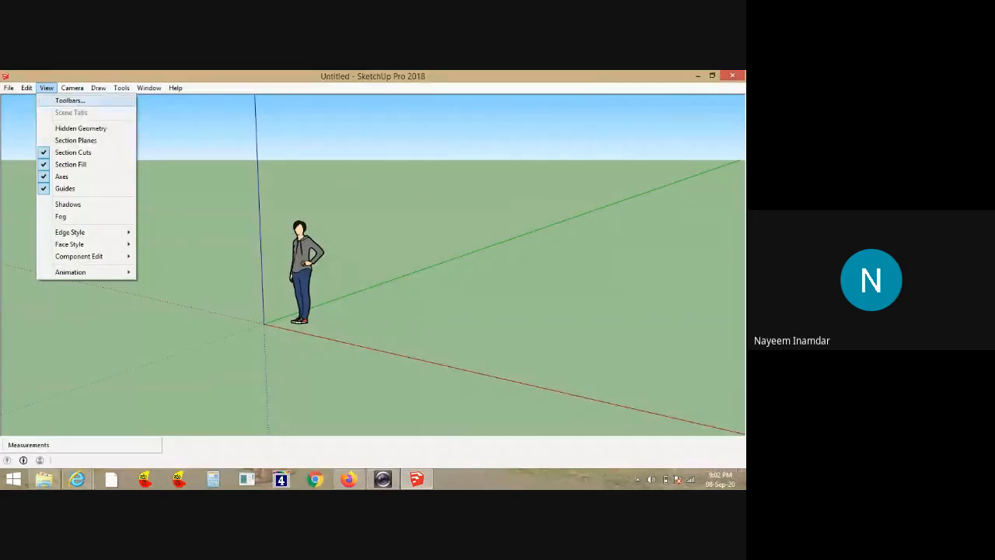
click(69, 100)
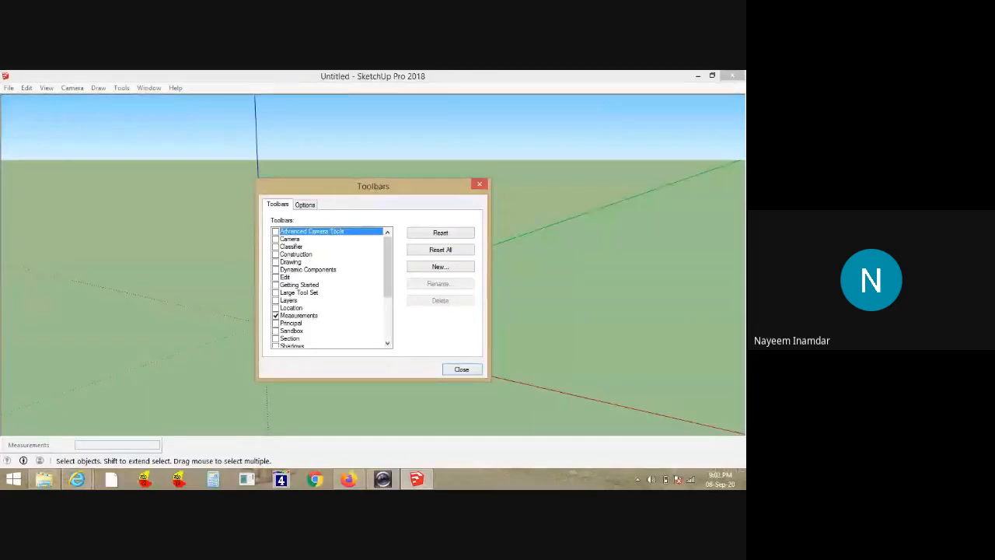
click(276, 262)
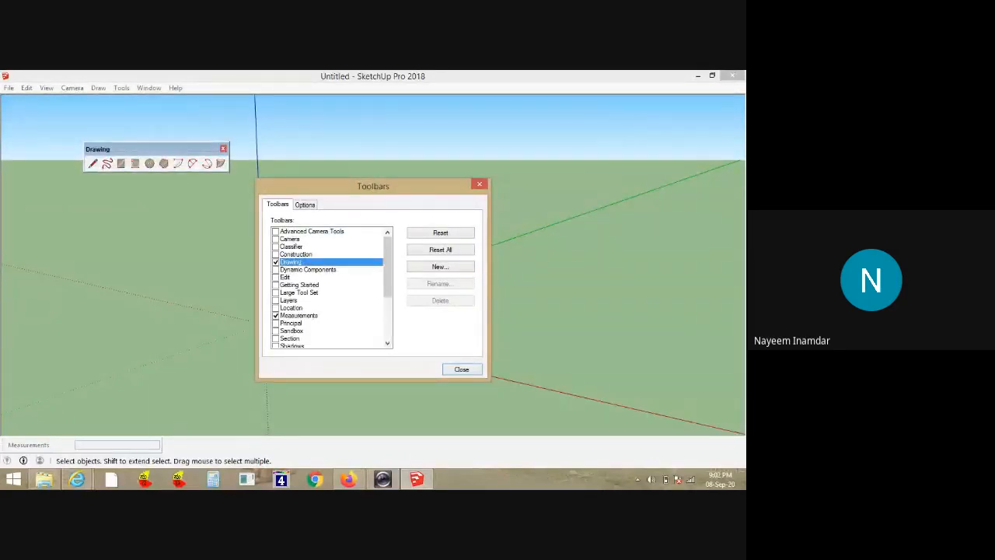
click(275, 262)
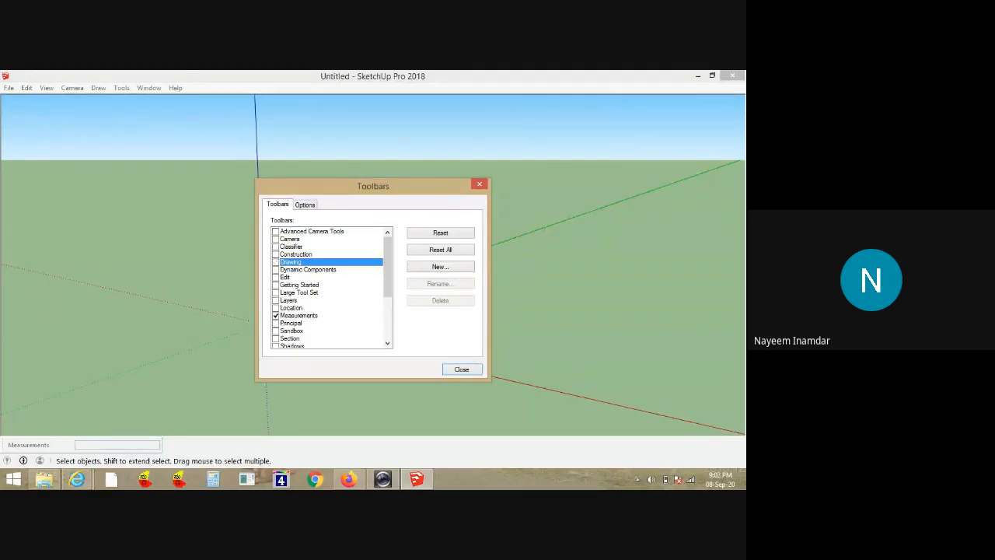
click(275, 262)
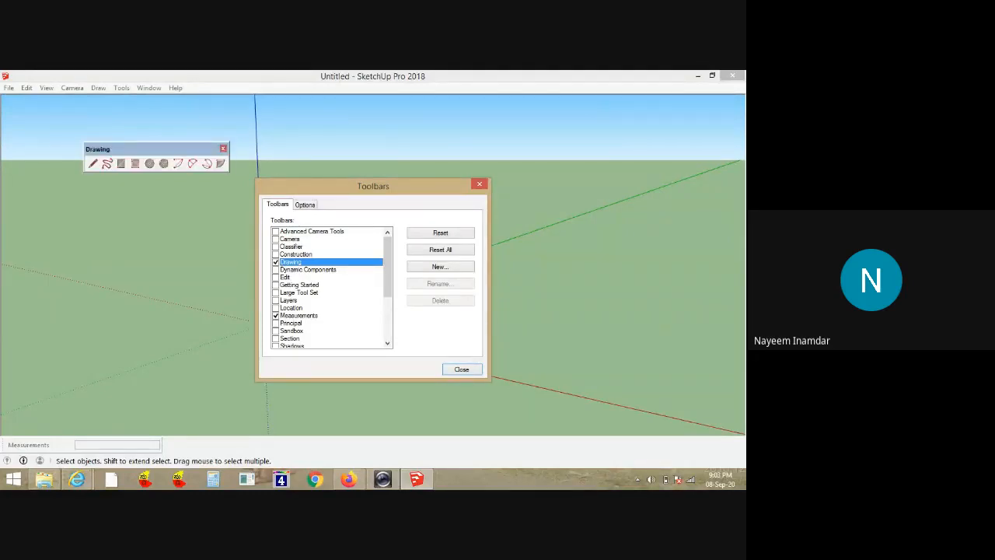
click(275, 262)
click(275, 262)
mouse_move(116, 149)
mouse_down()
mouse_move(105, 94)
mouse_move(44, 99)
mouse_up()
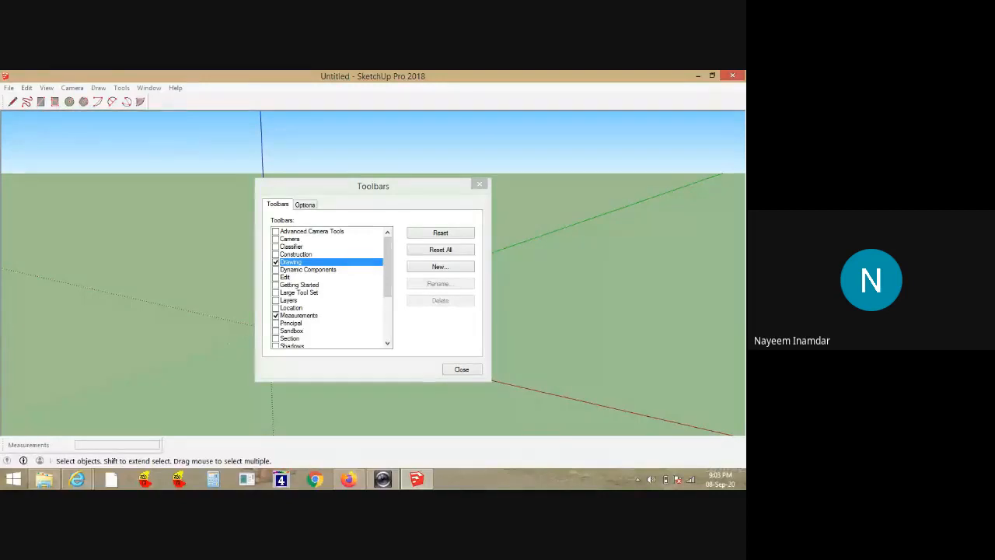
Enable the Edit toolbar and the Large Tool Set, docking Edit beside Drawing and the Large Tool Set vertically alongside the drawing area
click(276, 278)
drag(179, 140, 198, 98)
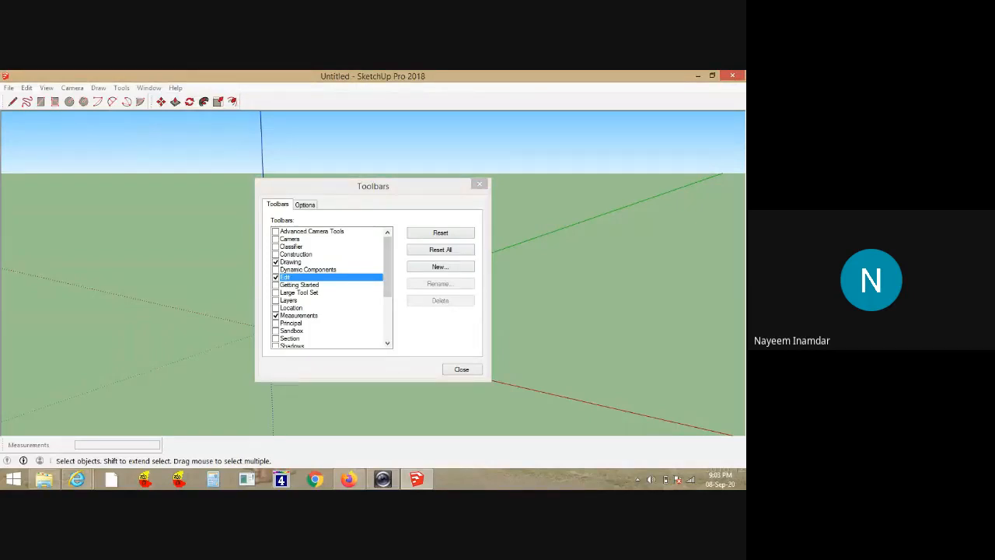
click(275, 292)
click(275, 292)
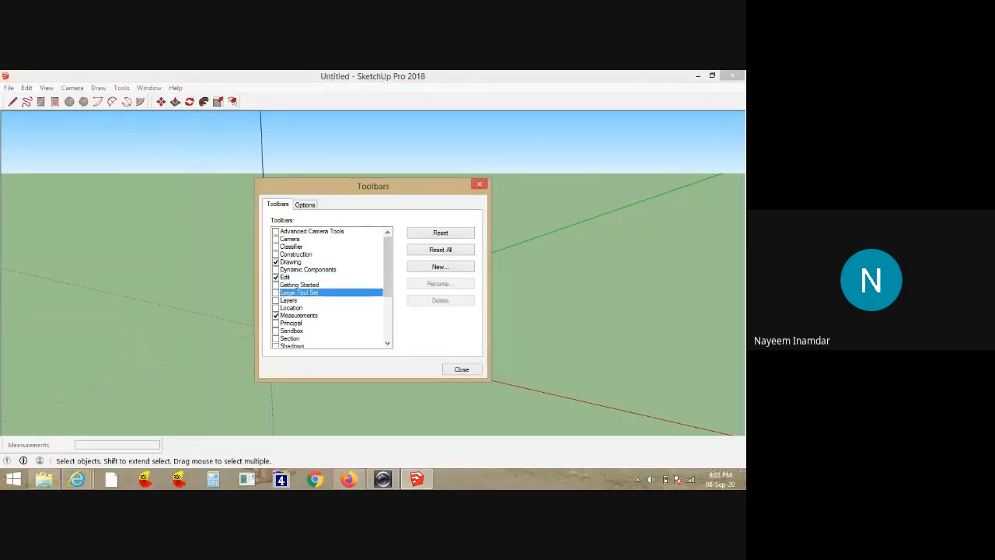
click(275, 293)
drag(194, 151, 14, 116)
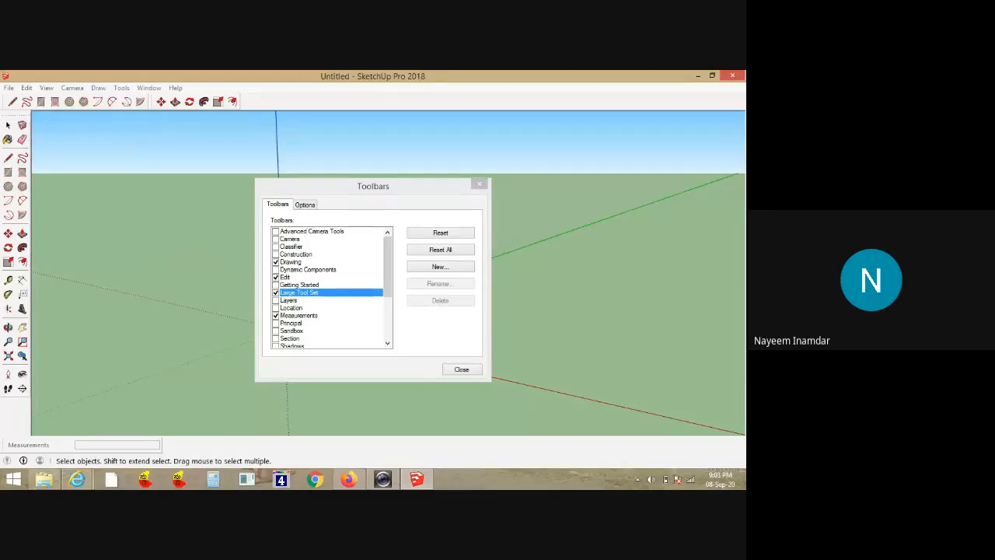
Enable the Views and Standard toolbars, docking Views after Edit and Standard ahead of Drawing, and close the Toolbars settings
click(387, 266)
scroll(331, 287, down, 1)
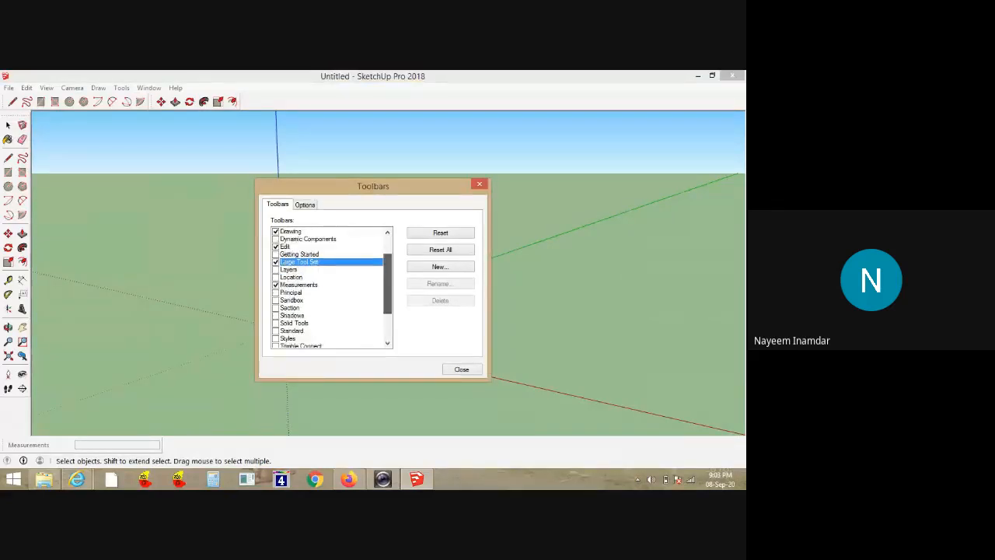
scroll(330, 287, down, 2)
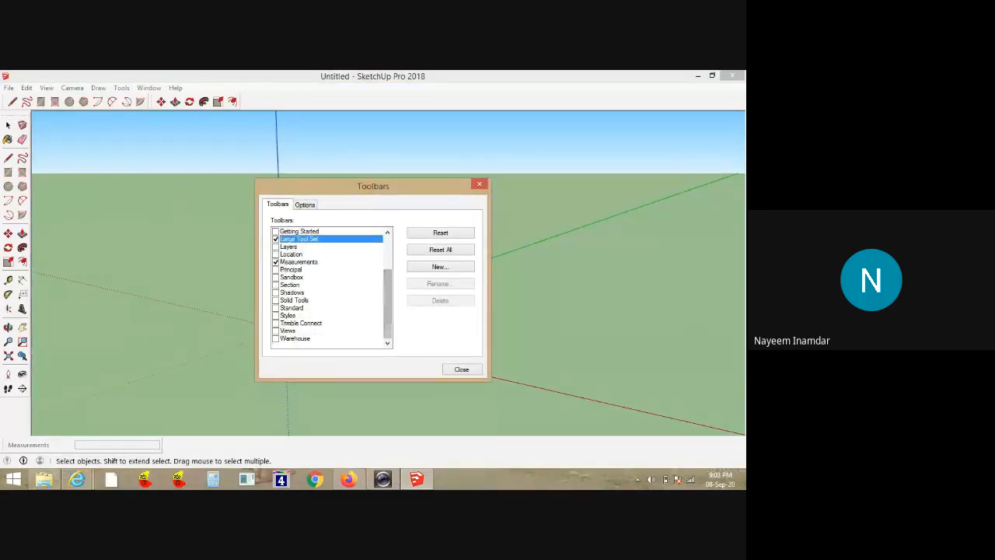
click(275, 331)
drag(268, 142, 252, 98)
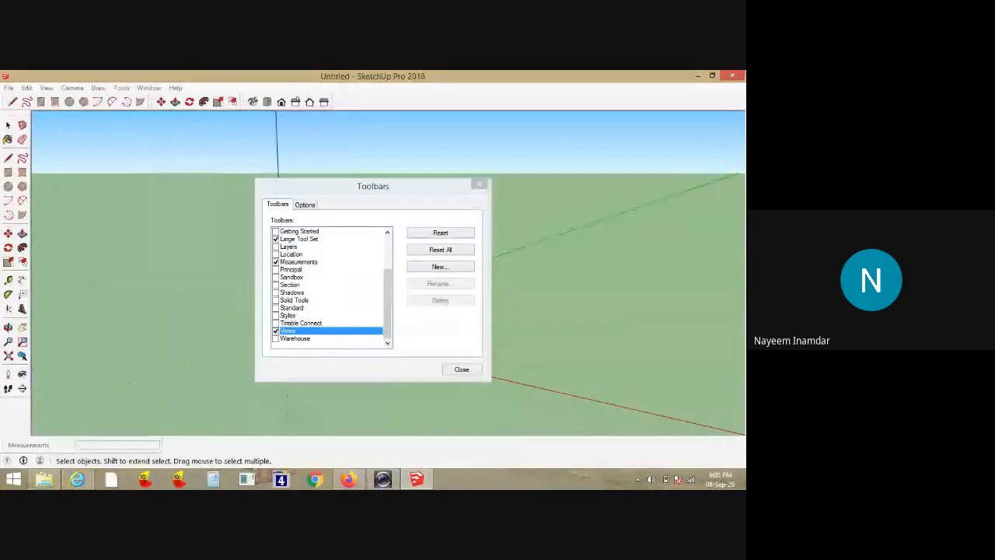
click(275, 308)
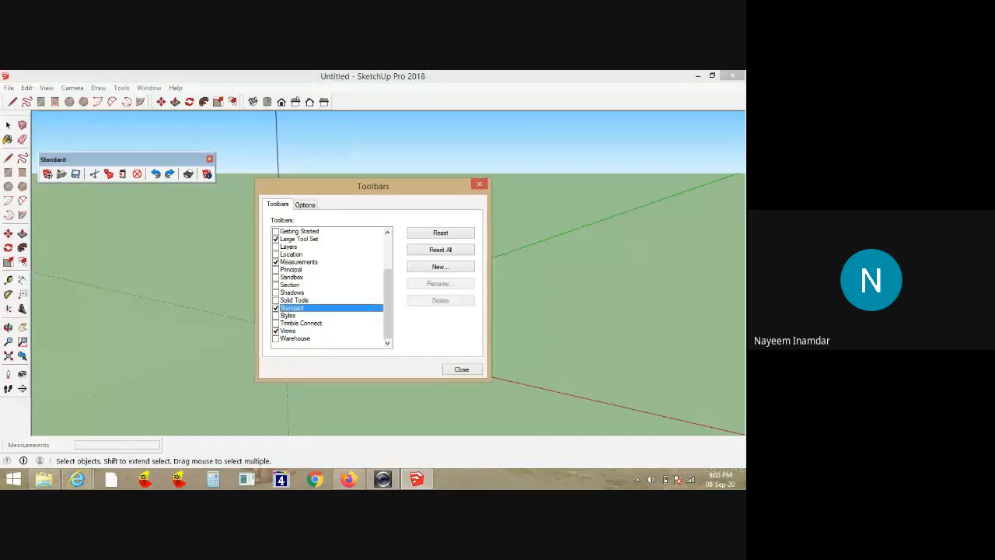
mouse_move(117, 159)
mouse_down()
mouse_move(80, 100)
mouse_move(30, 103)
mouse_up()
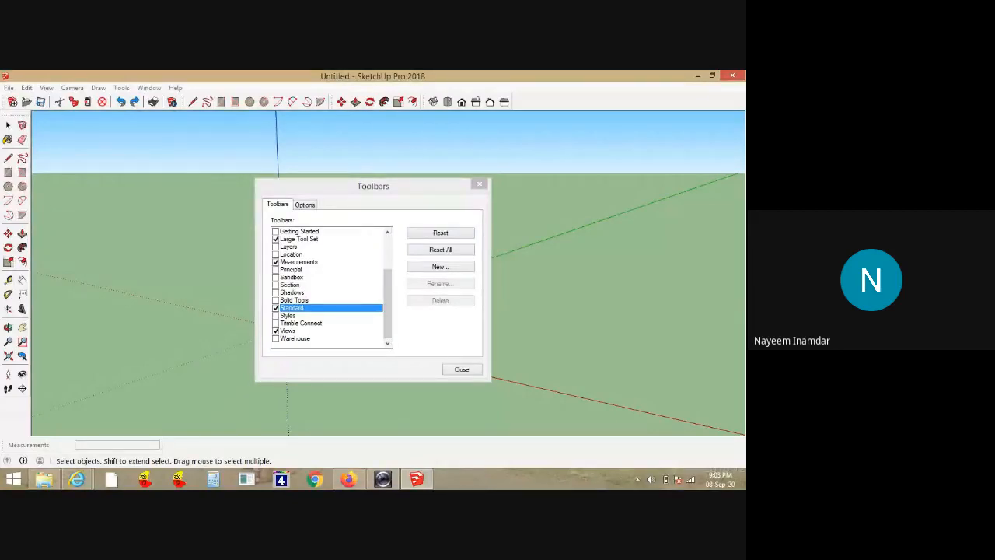
click(299, 254)
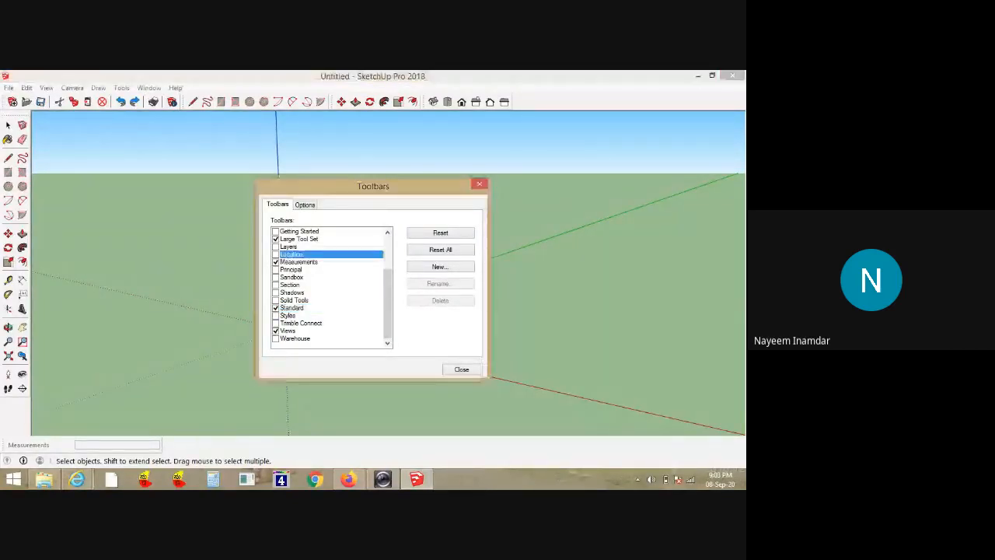
scroll(330, 287, up, 3)
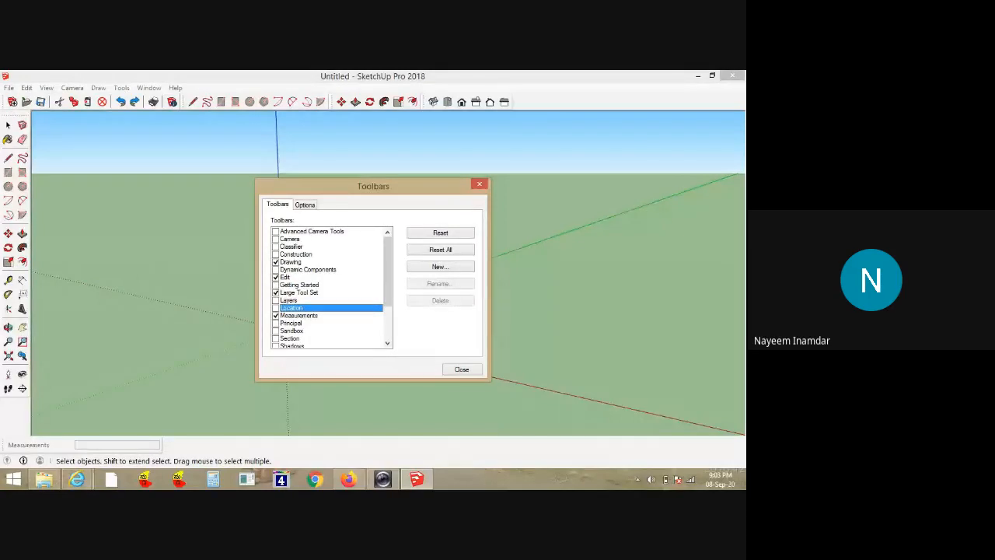
click(276, 239)
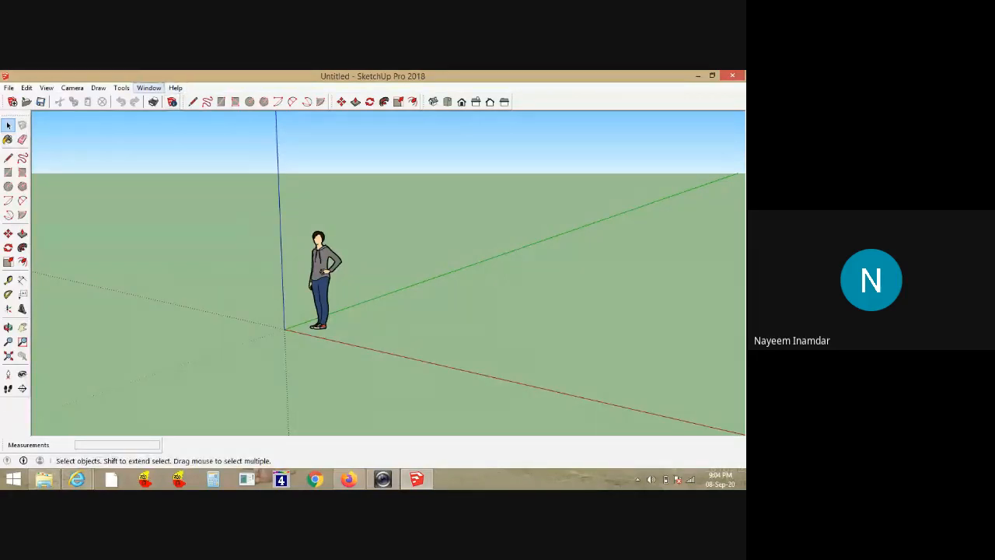
Show the Default Tray again and collapse its Layers and Materials sections
click(149, 87)
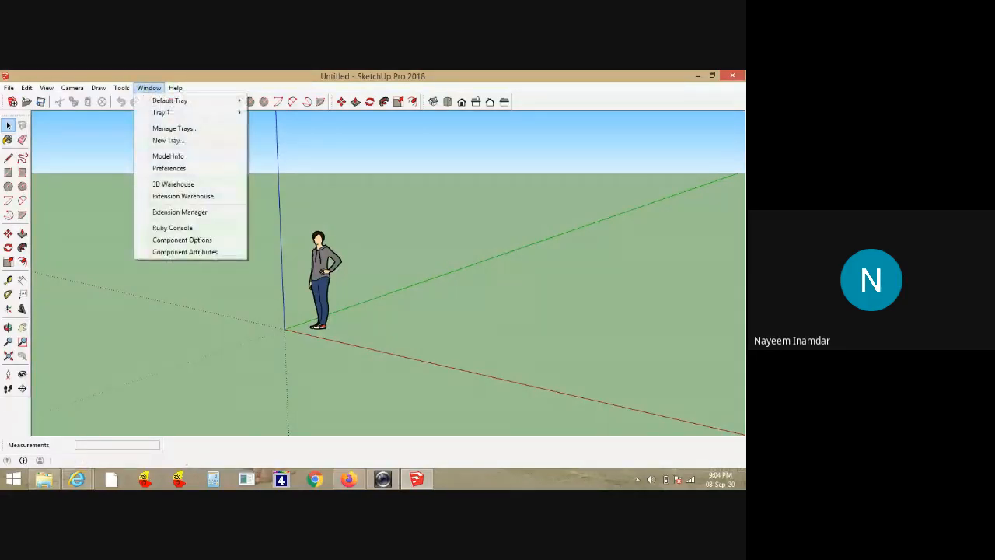
mouse_move(169, 100)
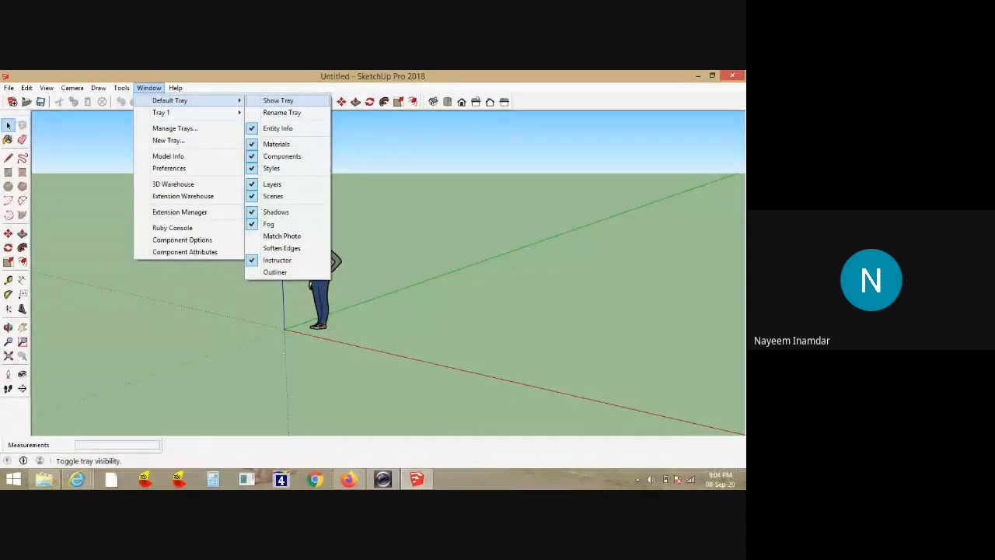
click(278, 100)
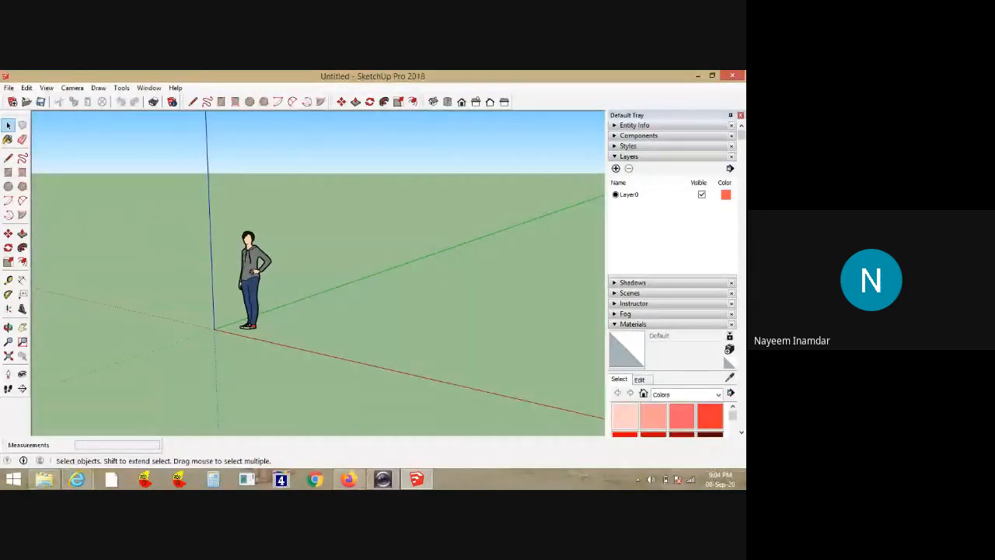
click(629, 156)
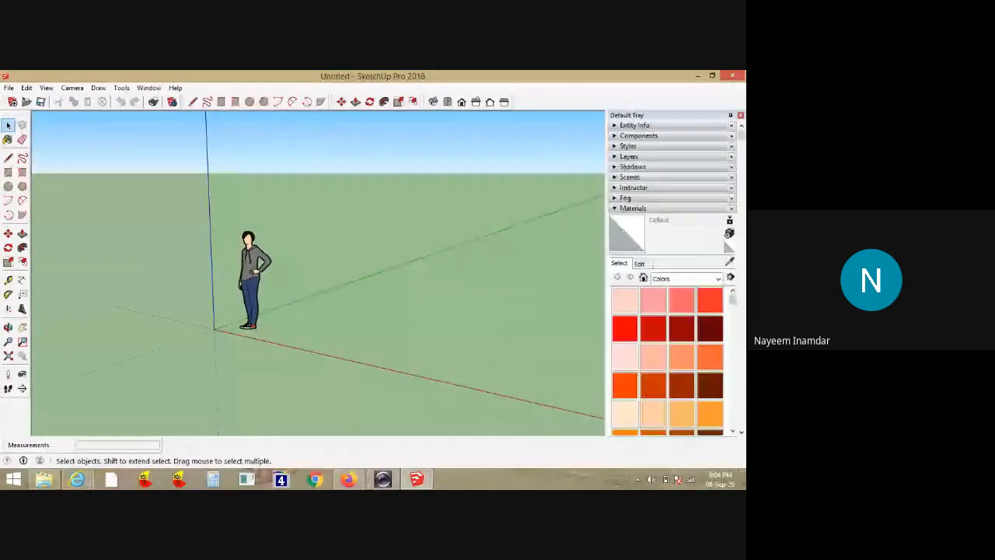
click(633, 208)
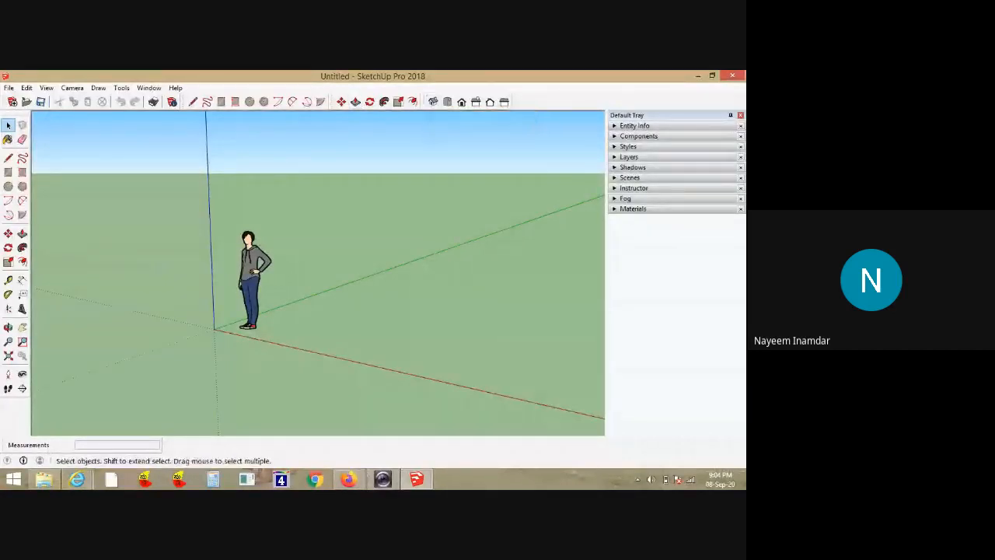
Undock the Large Tool Set so it floats over the drawing area
mouse_move(15, 116)
mouse_down()
mouse_move(125, 128)
mouse_move(9, 118)
mouse_up()
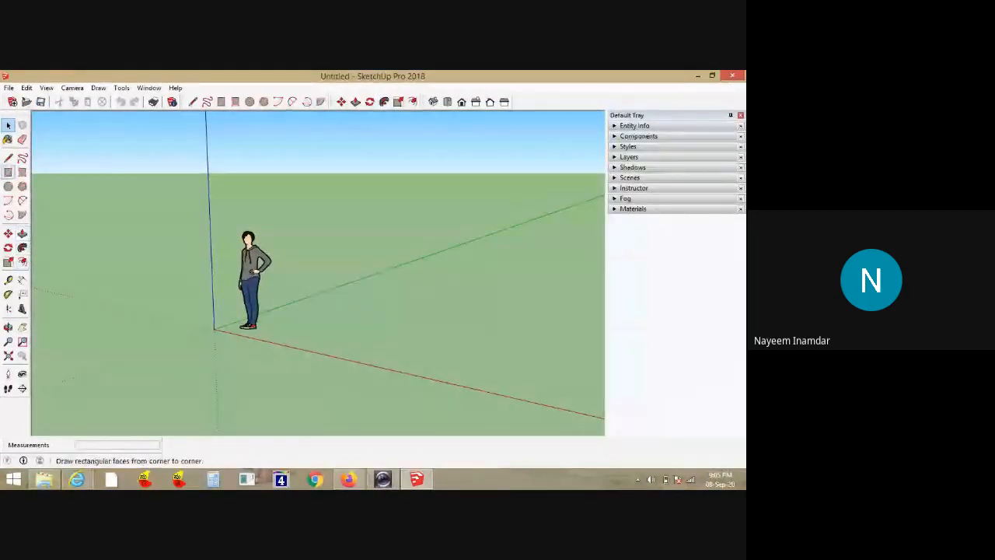
drag(15, 115, 50, 132)
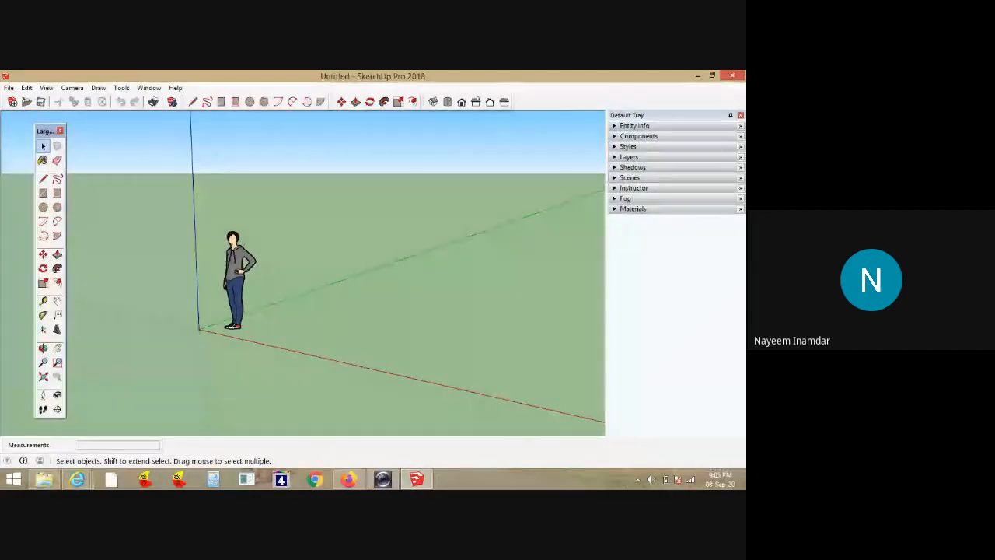
Dock the floating Large Tool Set vertically alongside the drawing area again
drag(45, 131, 10, 116)
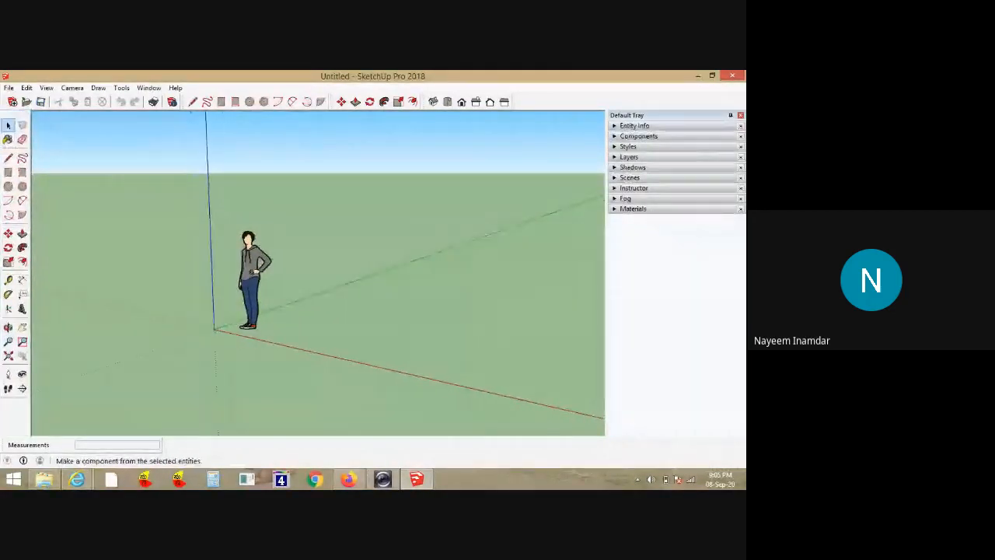
Examine the standing figure and the drawing axes from farther away and from higher and lower viewing angles
scroll(185, 289, down, 1)
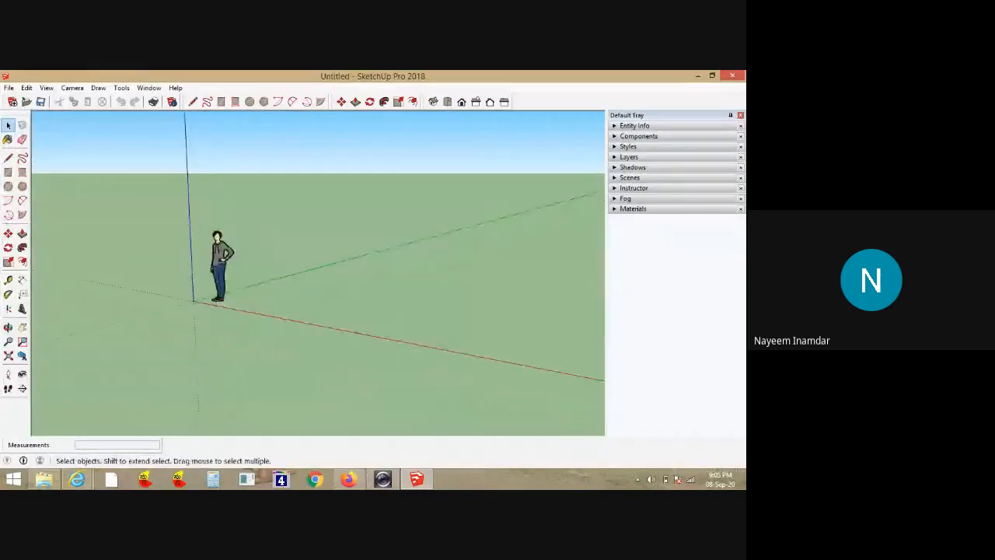
scroll(185, 289, down, 1)
middle_drag(185, 289, 186, 315)
middle_drag(184, 249, 204, 229)
scroll(195, 236, down, 4)
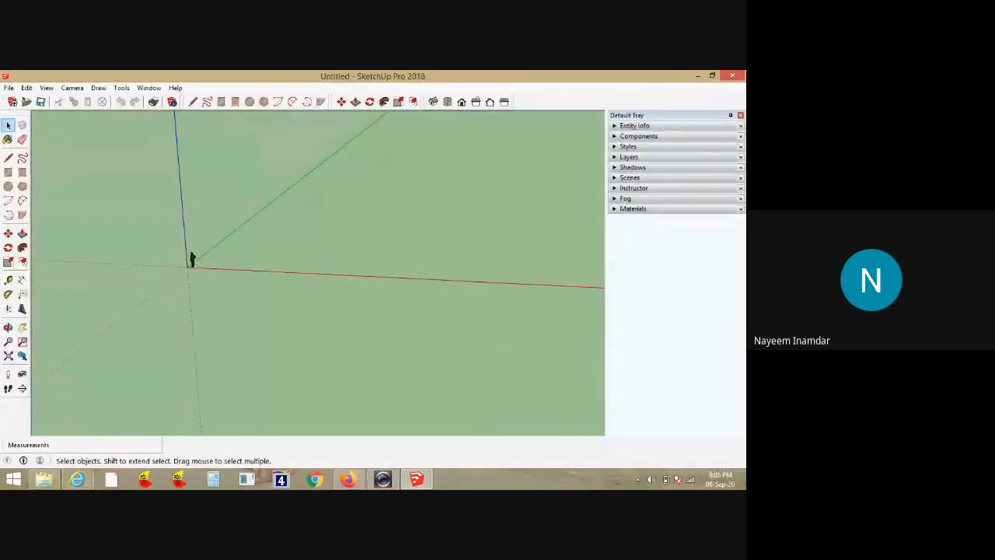
mouse_move(317, 273)
middle_down()
mouse_move(319, 237)
mouse_move(317, 270)
middle_up()
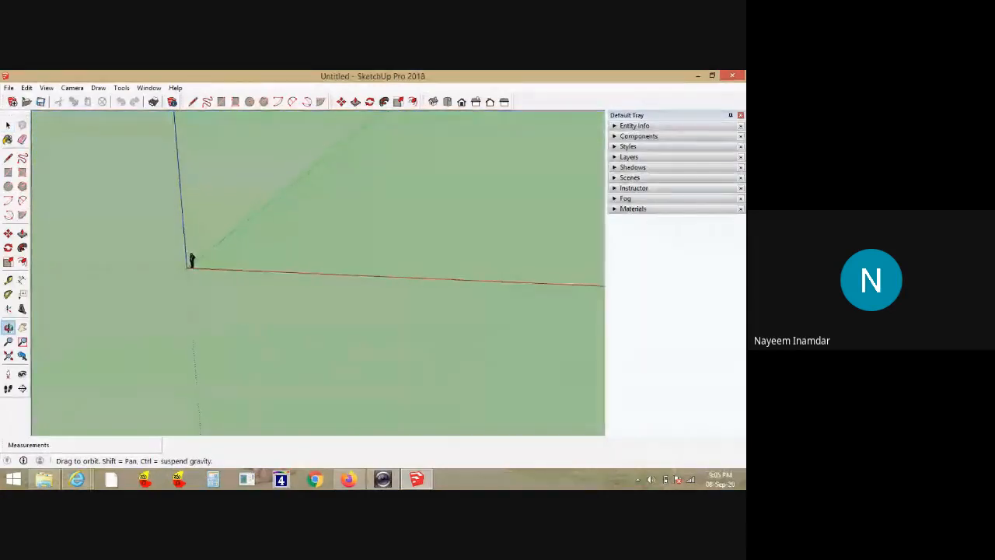
key(space)
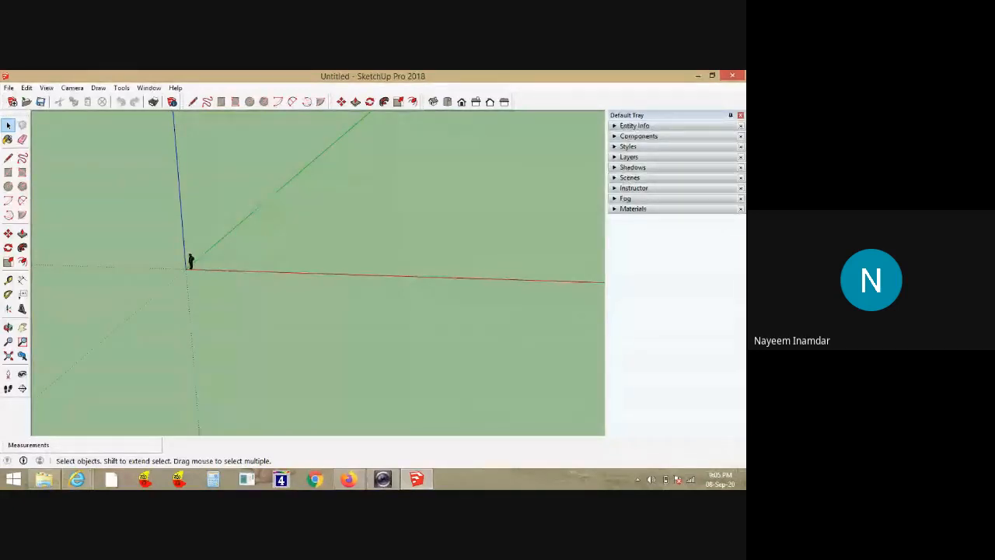
scroll(299, 211, down, 1)
scroll(300, 208, down, 2)
mouse_move(299, 208)
middle_down()
mouse_move(360, 161)
mouse_move(359, 147)
mouse_move(299, 165)
middle_up()
middle_drag(229, 242, 221, 244)
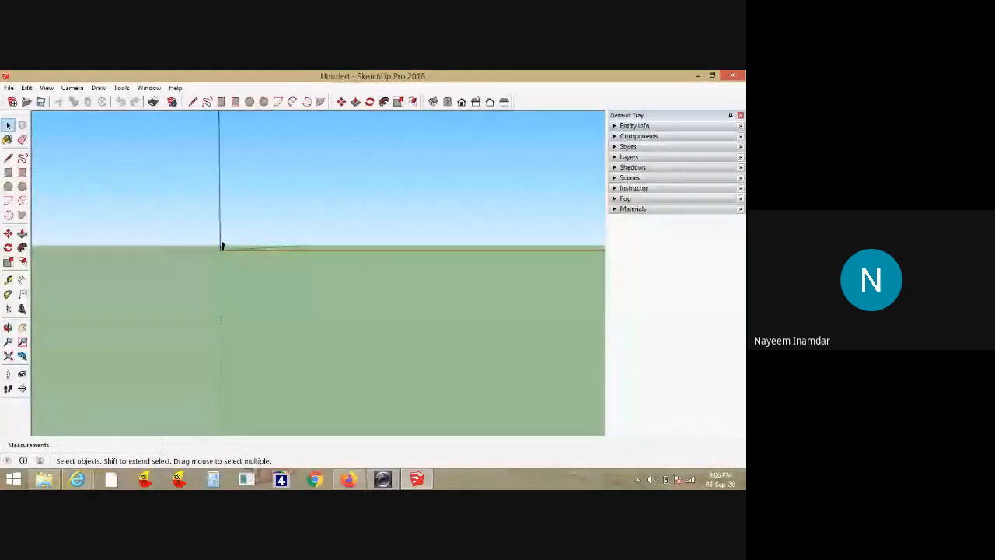
middle_drag(222, 247, 226, 242)
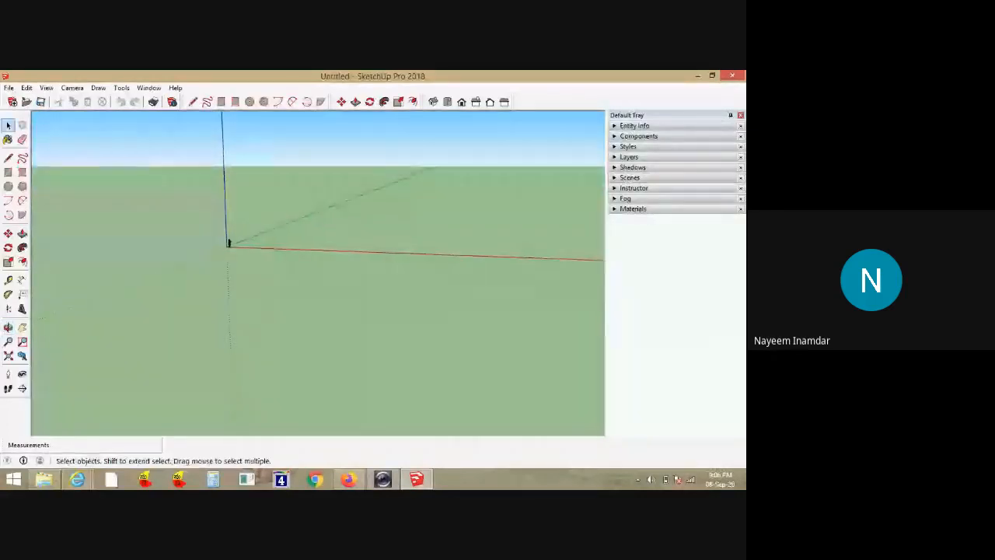
Switch the camera to the Top view of the model and frame the area around the origin
click(433, 102)
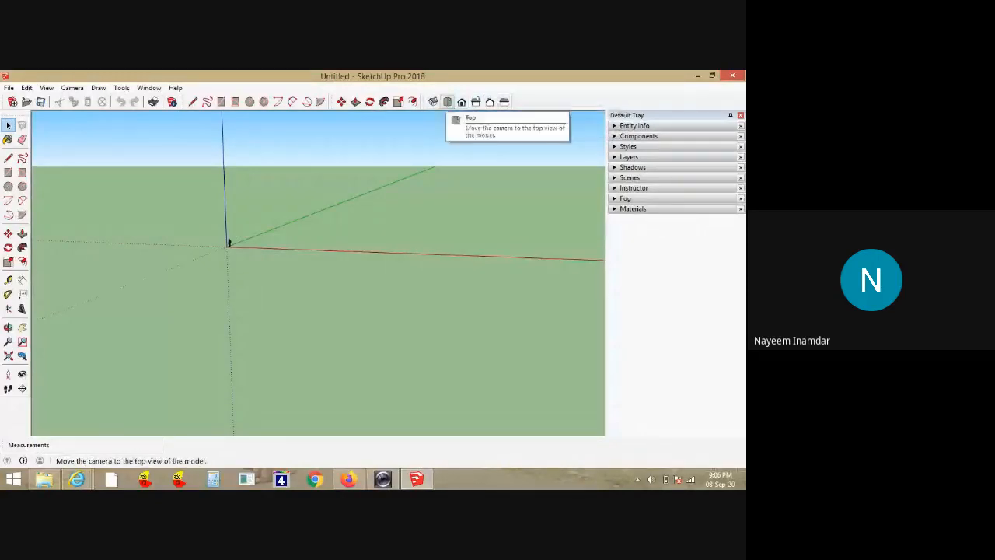
click(447, 101)
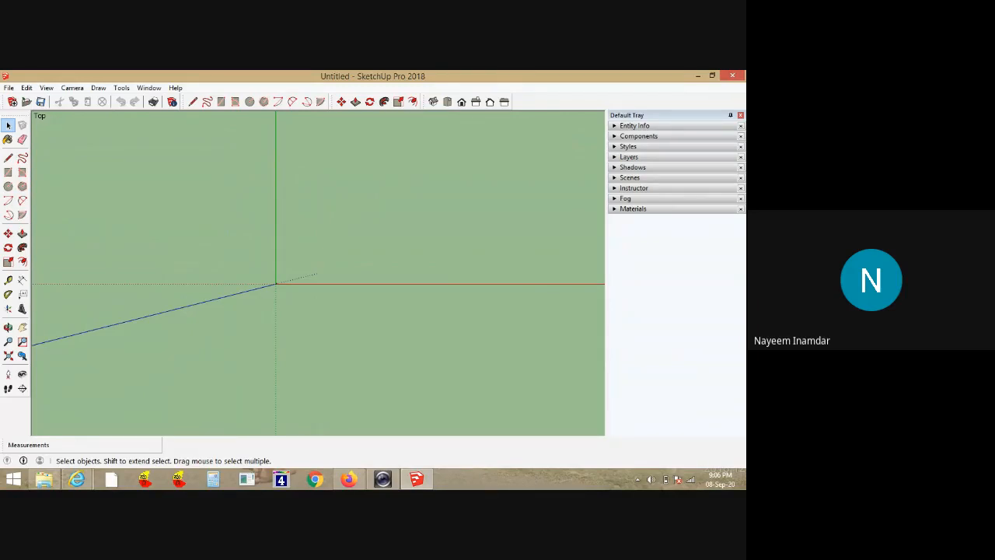
click(433, 102)
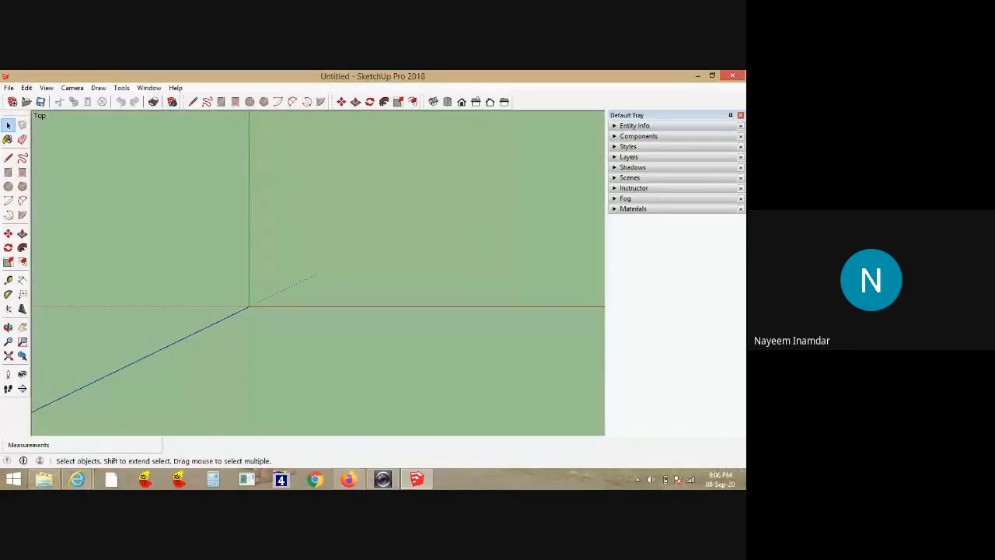
scroll(316, 269, up, 3)
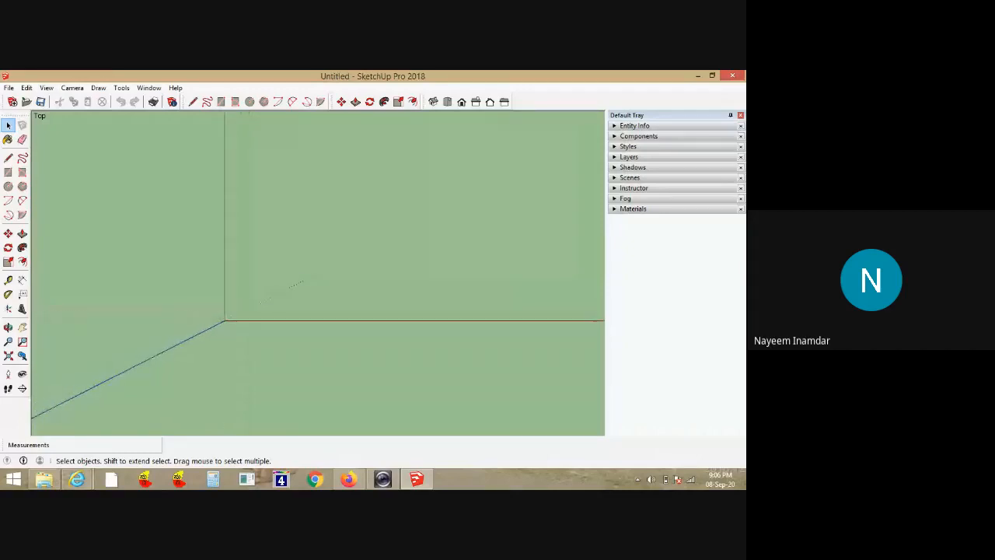
scroll(316, 270, up, 3)
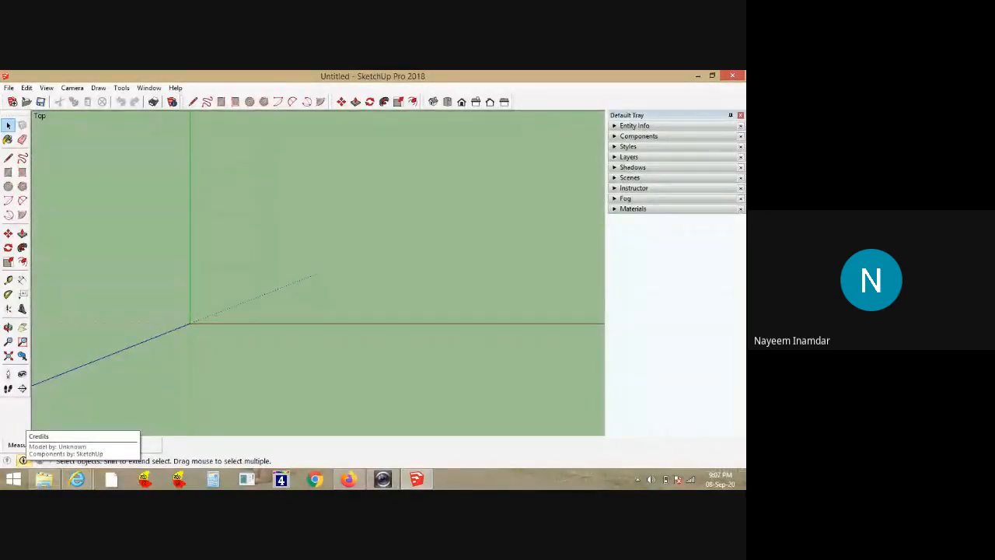
Set the model's length units to Decimal format in metres with 0.00m precision, and close Model Info
click(22, 460)
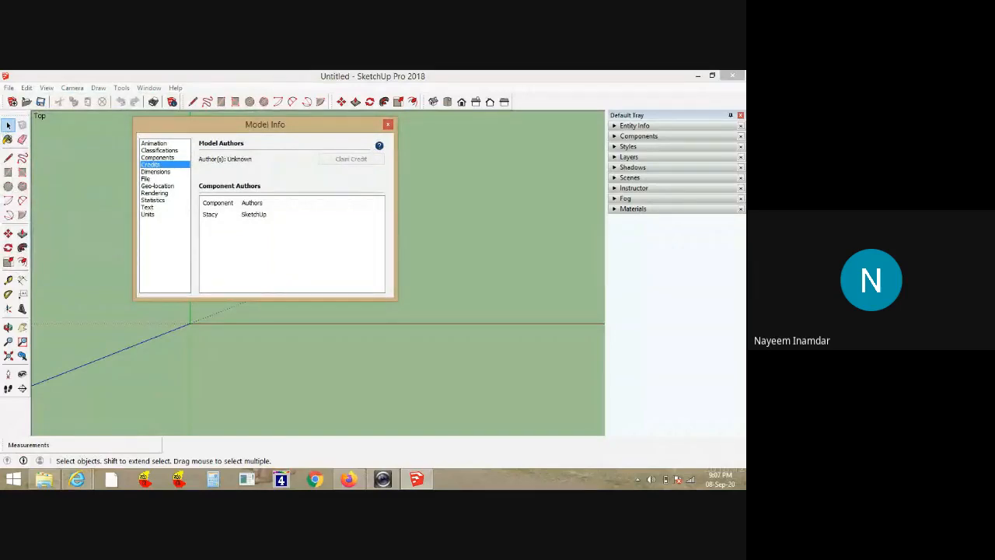
click(147, 213)
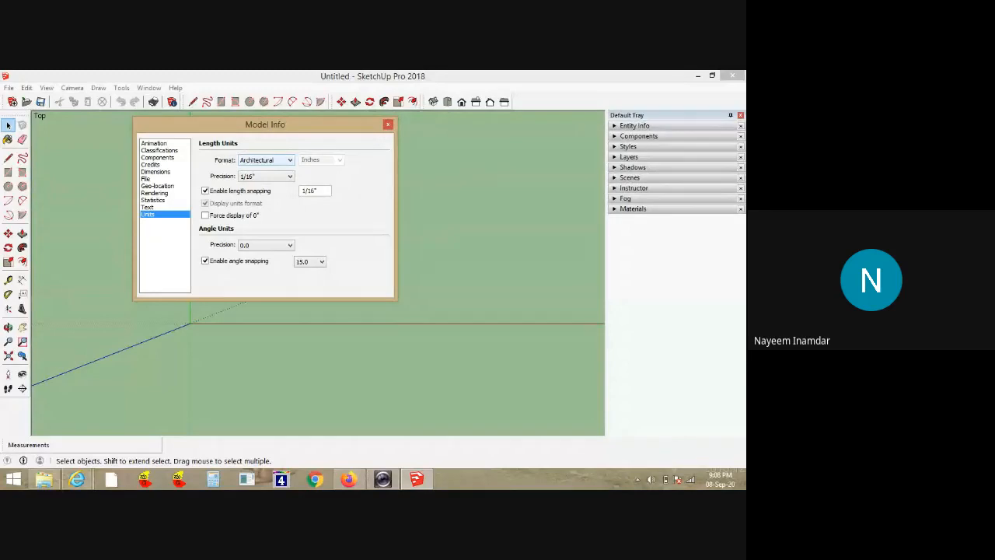
click(282, 160)
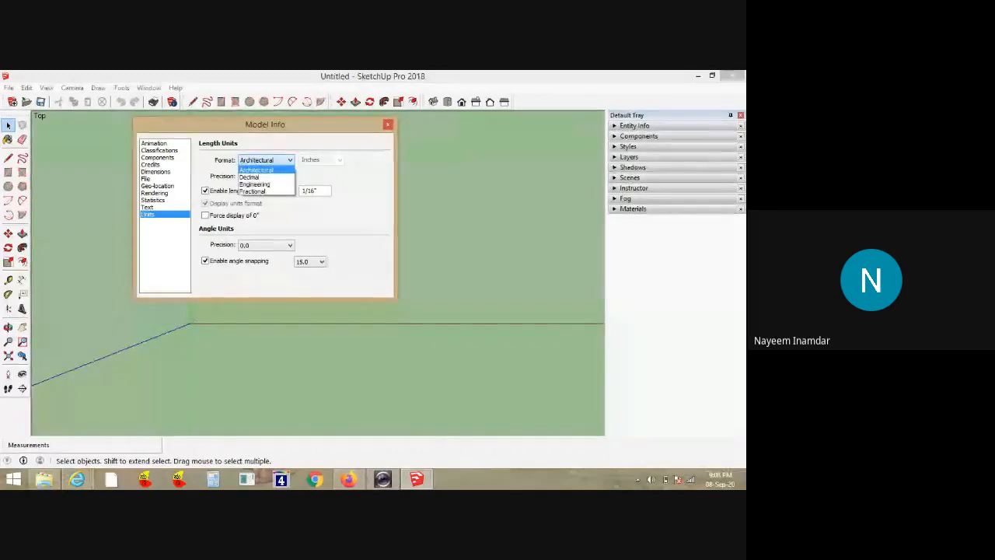
click(266, 176)
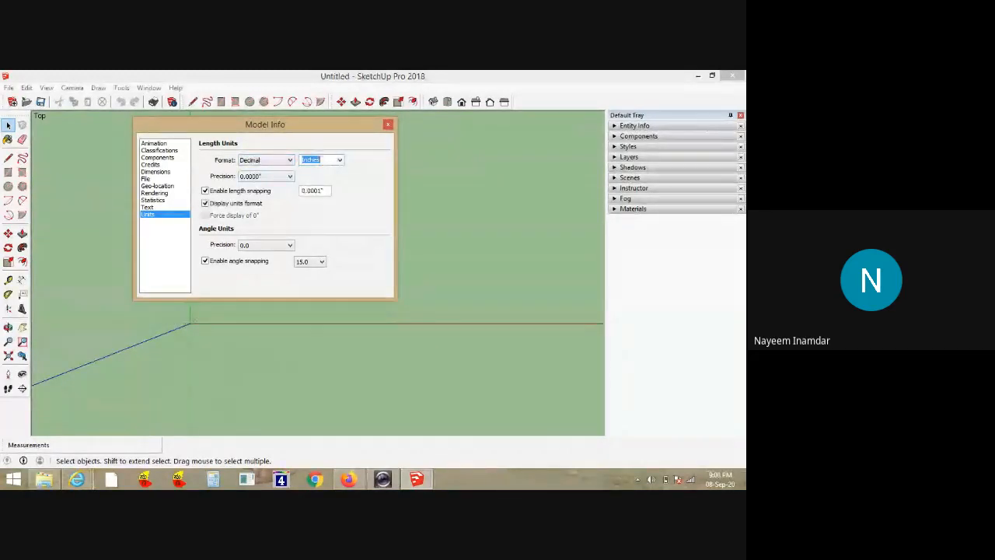
click(339, 160)
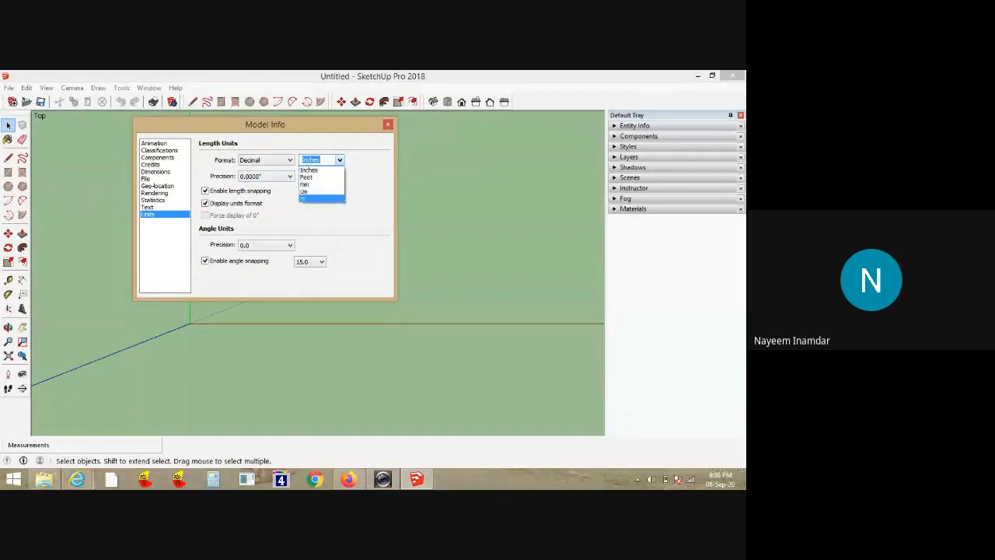
click(311, 198)
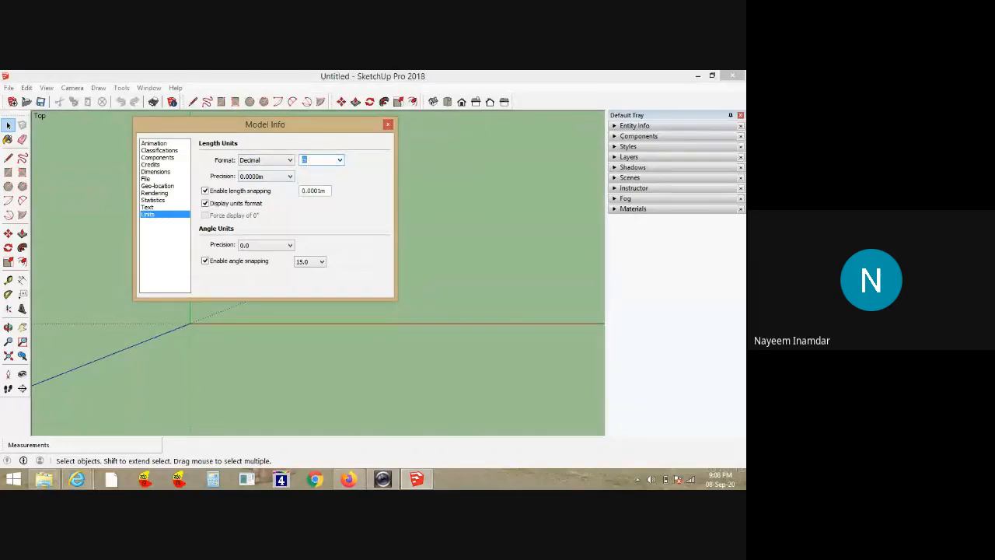
click(265, 176)
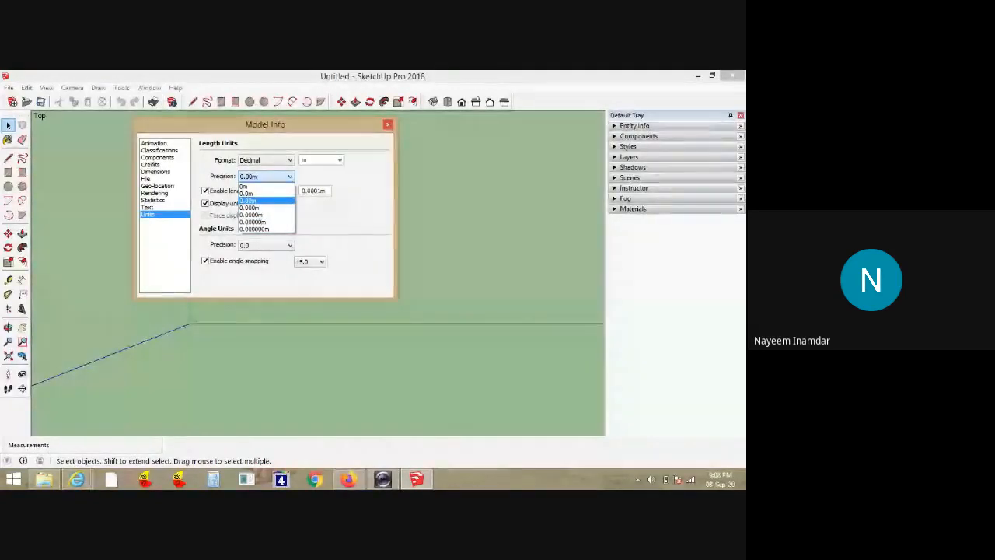
click(249, 201)
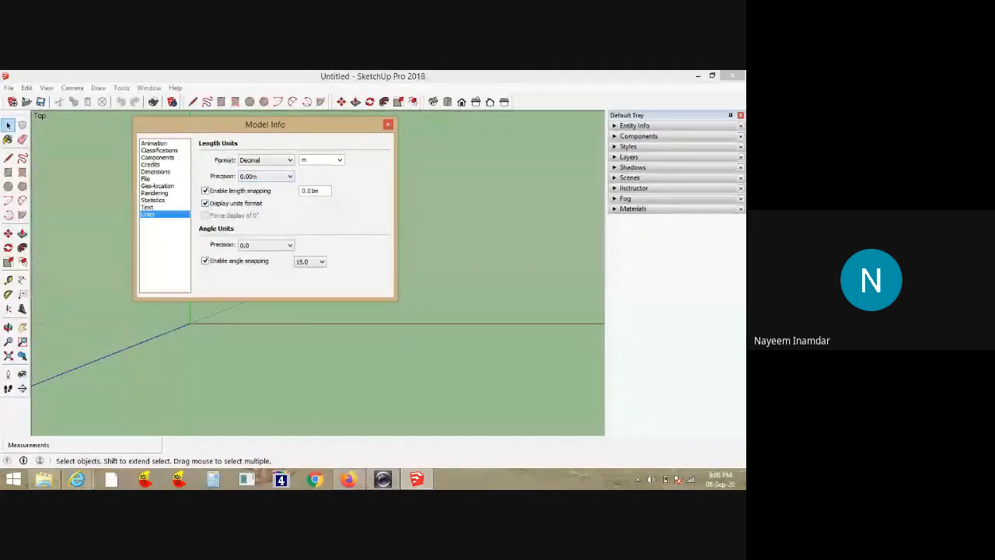
click(387, 125)
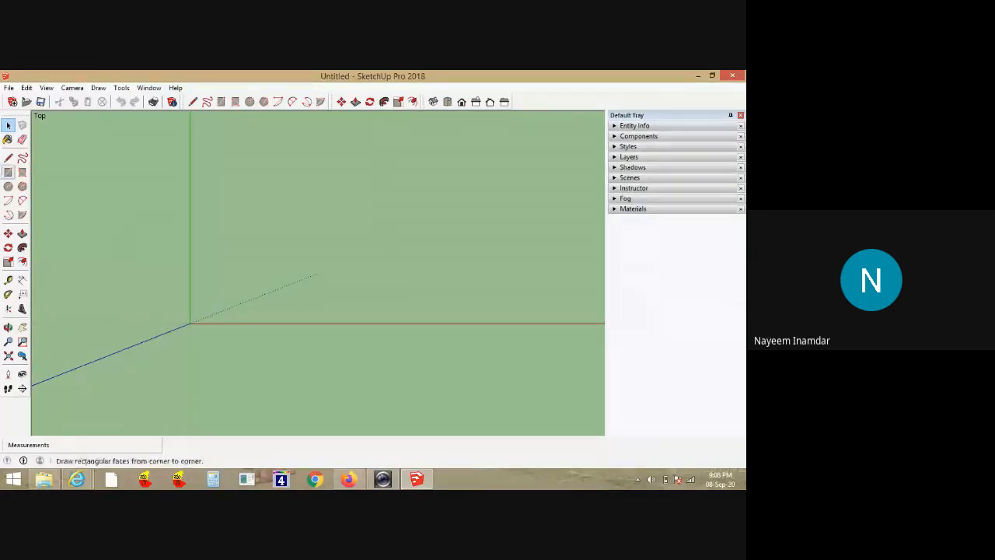
Draw a 5 m line parallel to the red axis in the open area between the red and green axes
scroll(298, 246, up, 2)
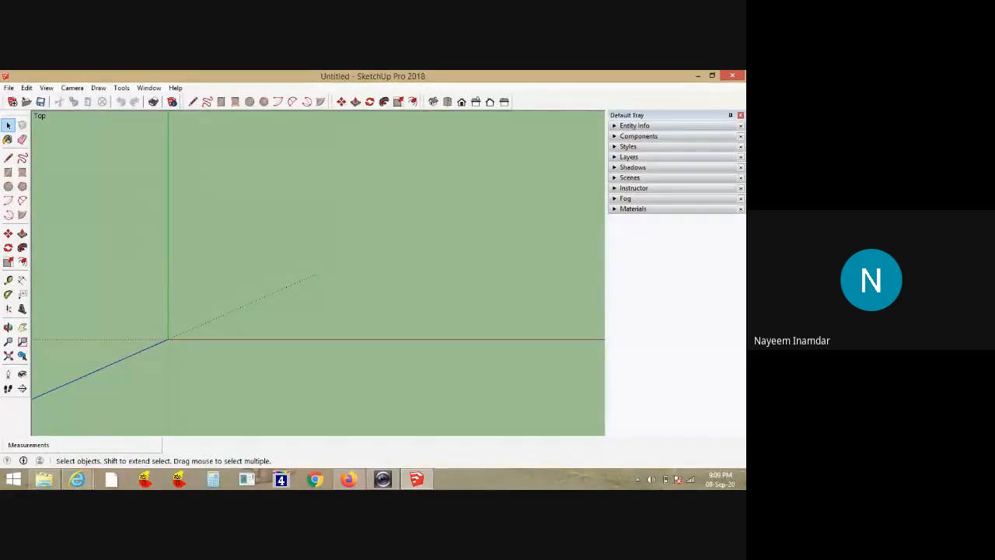
key(l)
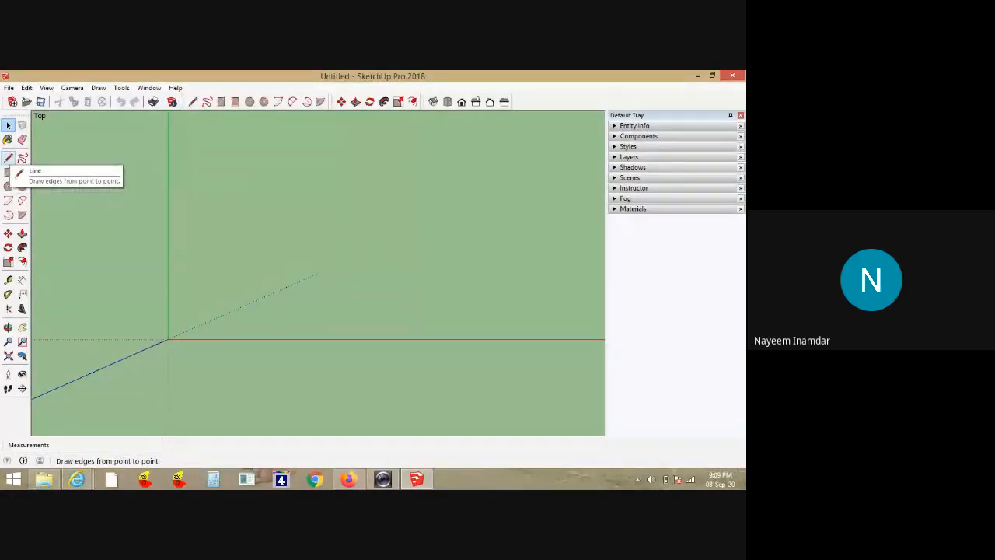
key(space)
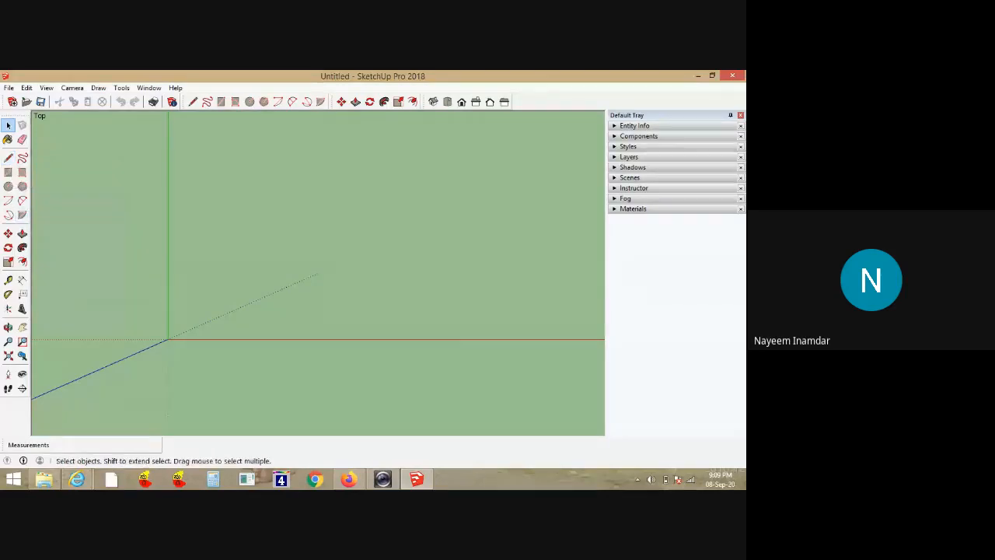
click(8, 158)
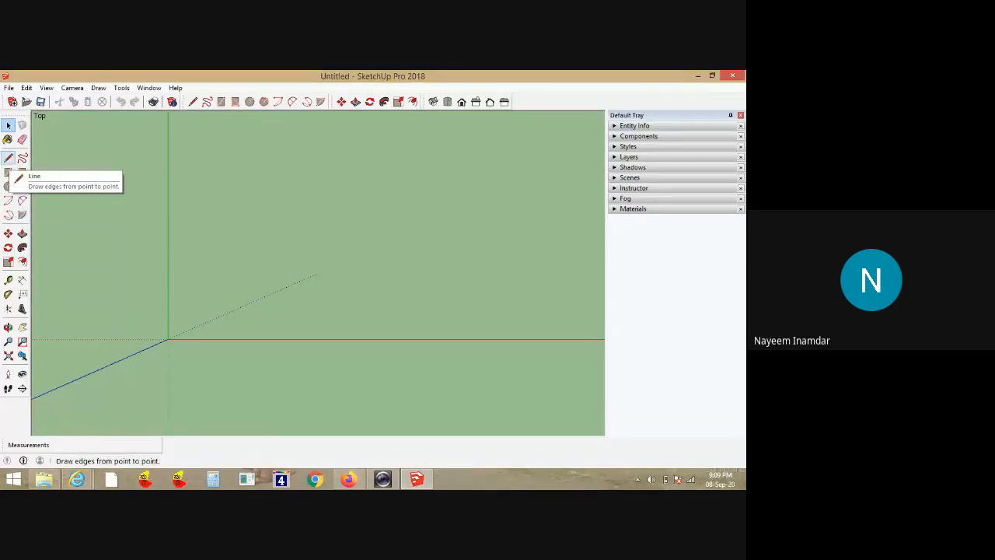
click(8, 158)
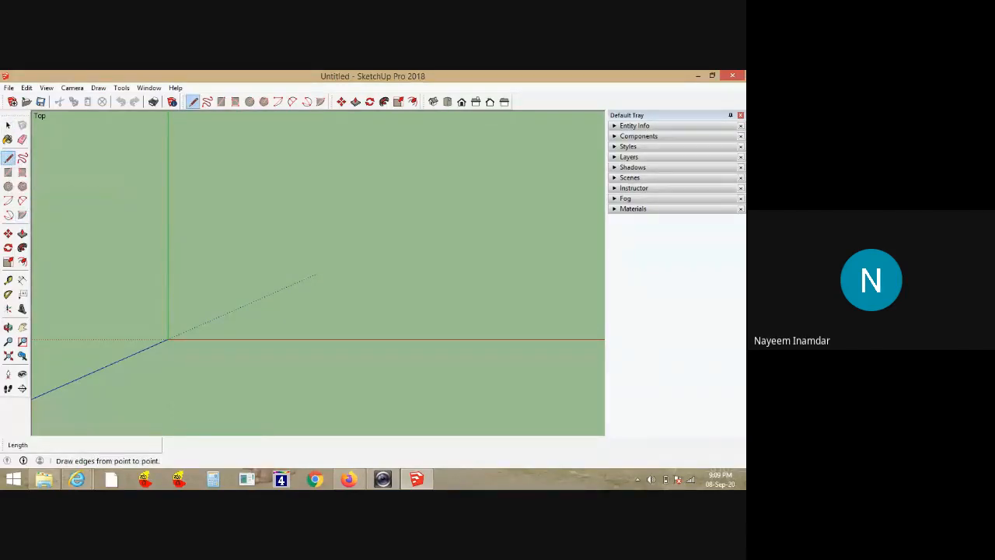
scroll(90, 239, down, 3)
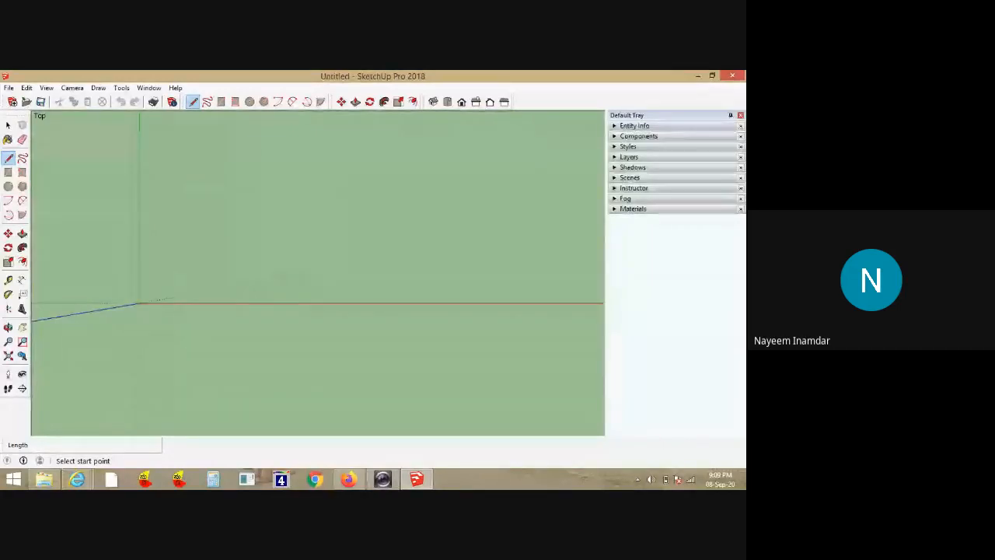
click(309, 186)
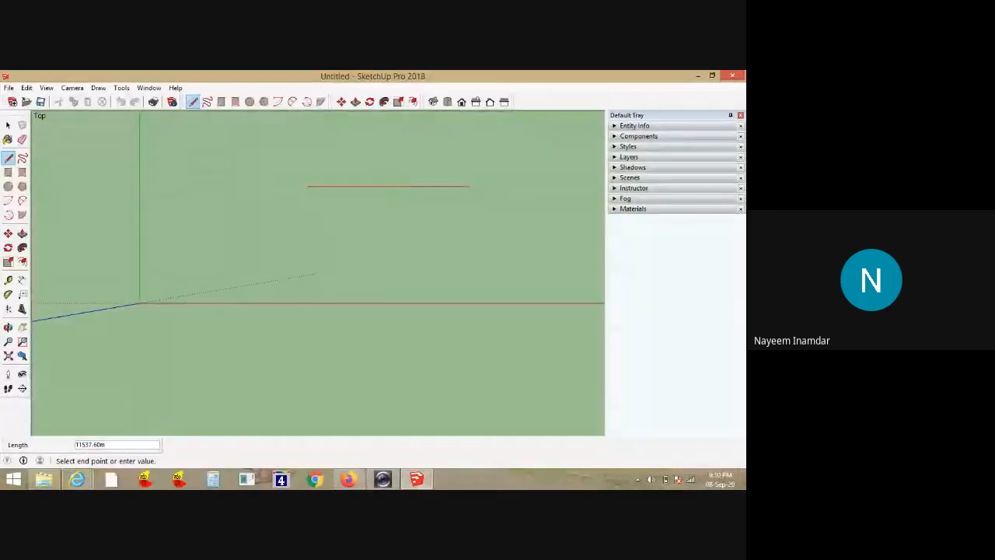
scroll(411, 187, up, 1)
scroll(410, 182, up, 5)
scroll(440, 226, down, 3)
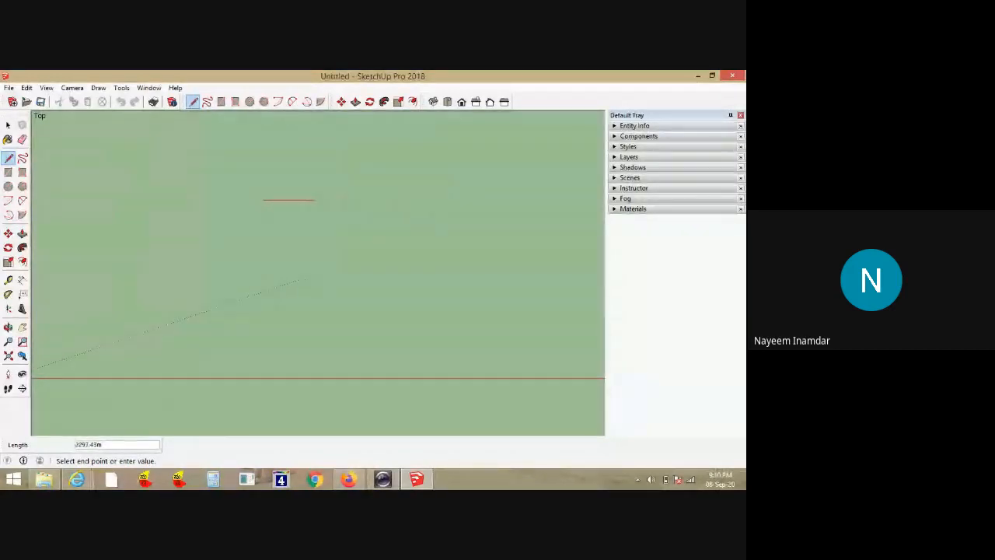
scroll(279, 200, up, 7)
scroll(253, 199, up, 7)
scroll(488, 236, down, 2)
scroll(334, 211, up, 5)
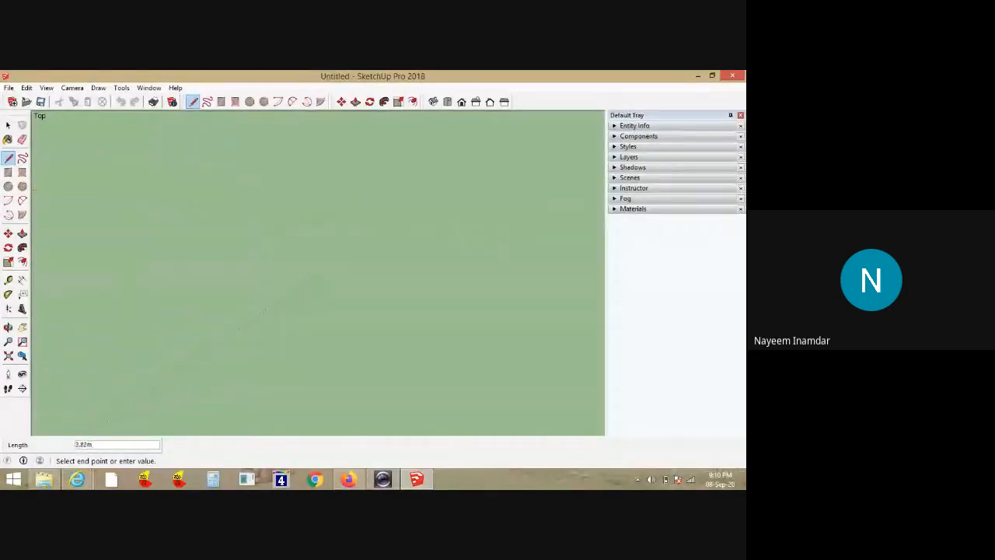
scroll(313, 240, down, 3)
scroll(325, 268, up, 3)
scroll(323, 263, up, 5)
scroll(326, 237, down, 2)
scroll(328, 233, down, 1)
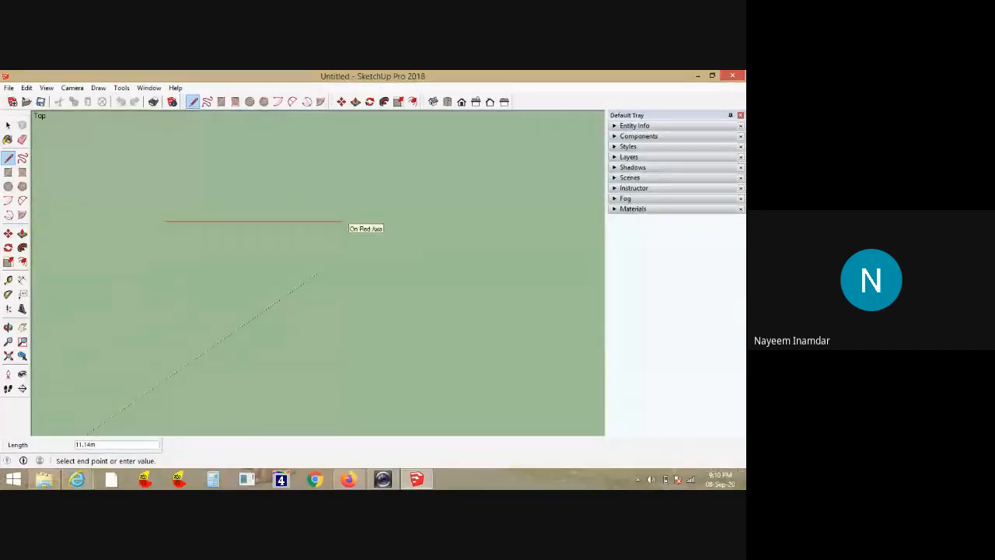
text(5)
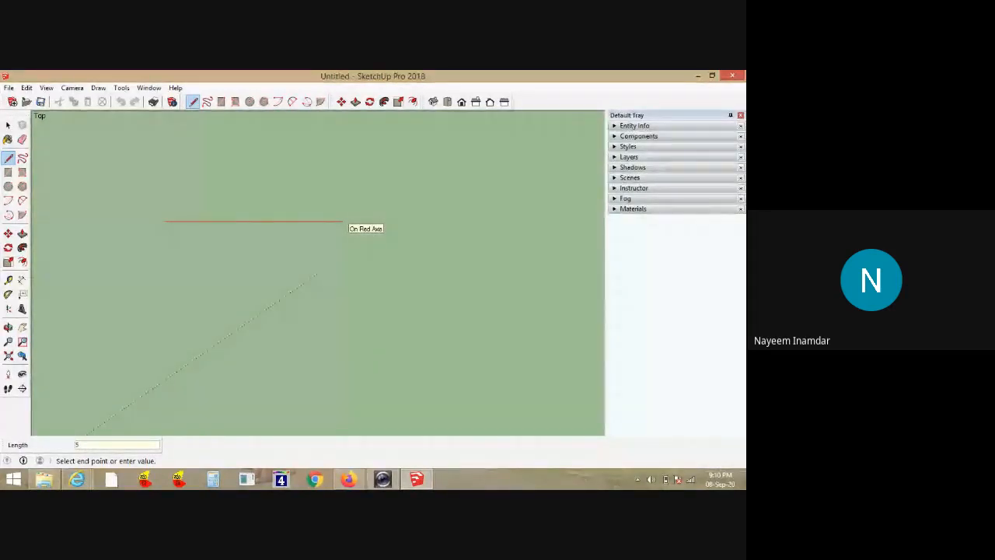
key(Return)
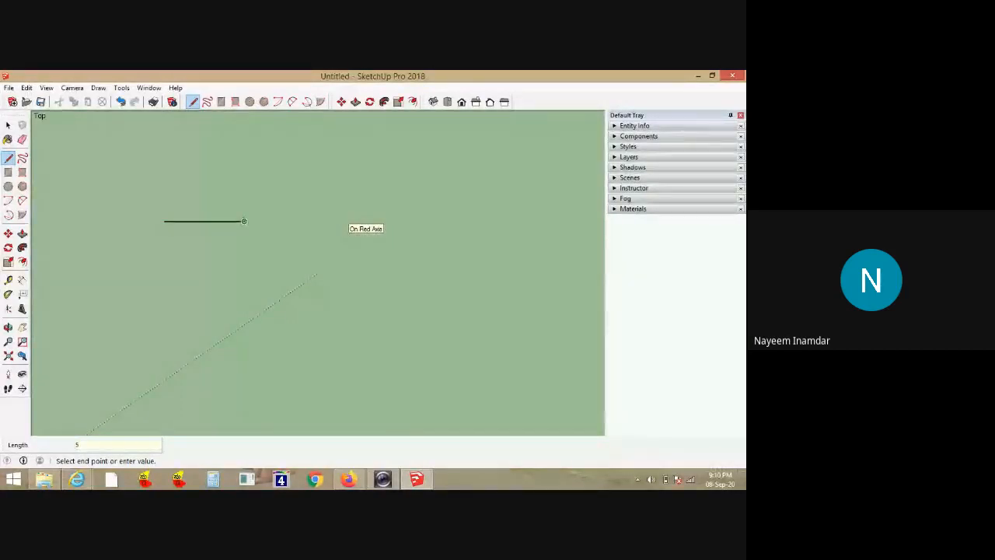
key(space)
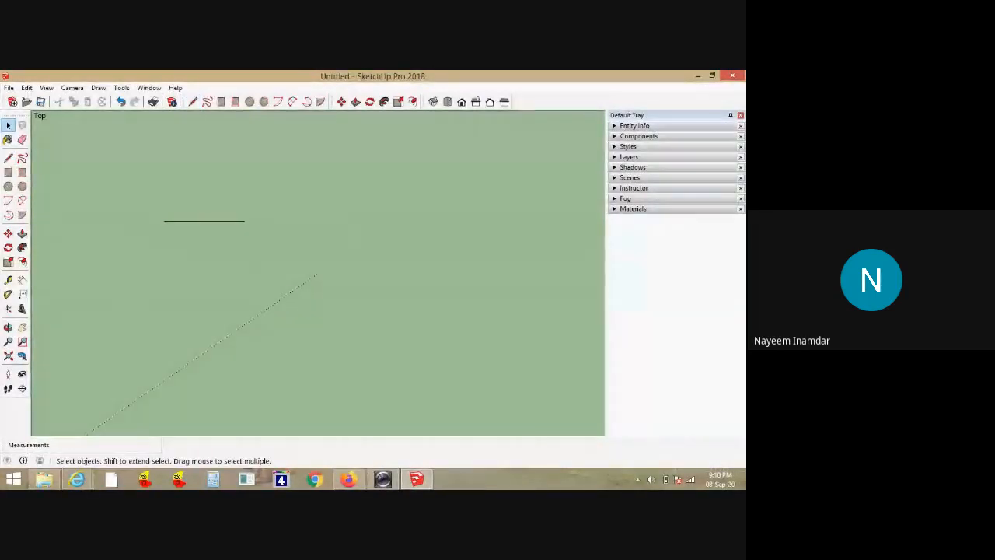
Draw a 5 m line parallel to the green axis, upward from the right end of the existing horizontal line
key(m)
click(8, 157)
click(244, 222)
scroll(247, 166, down, 3)
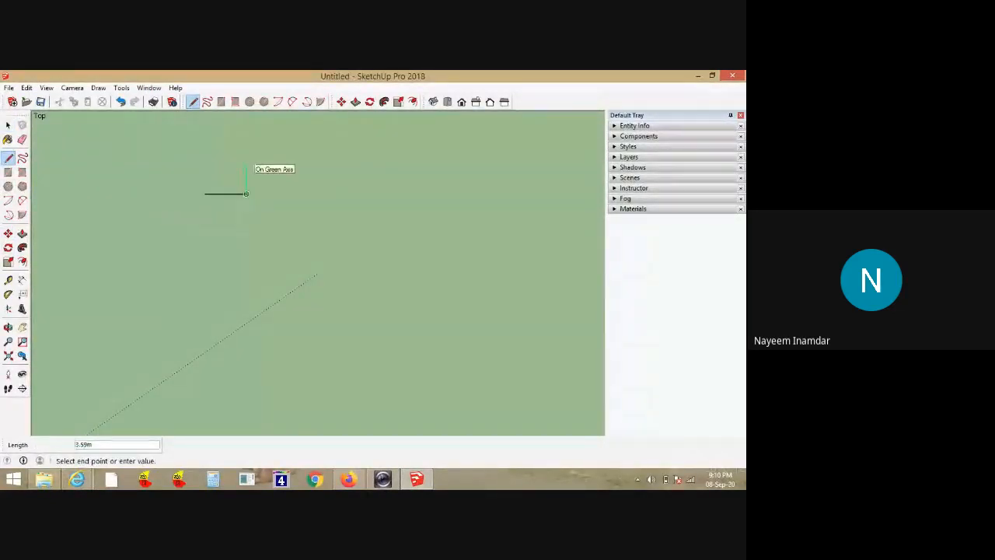
scroll(247, 166, up, 4)
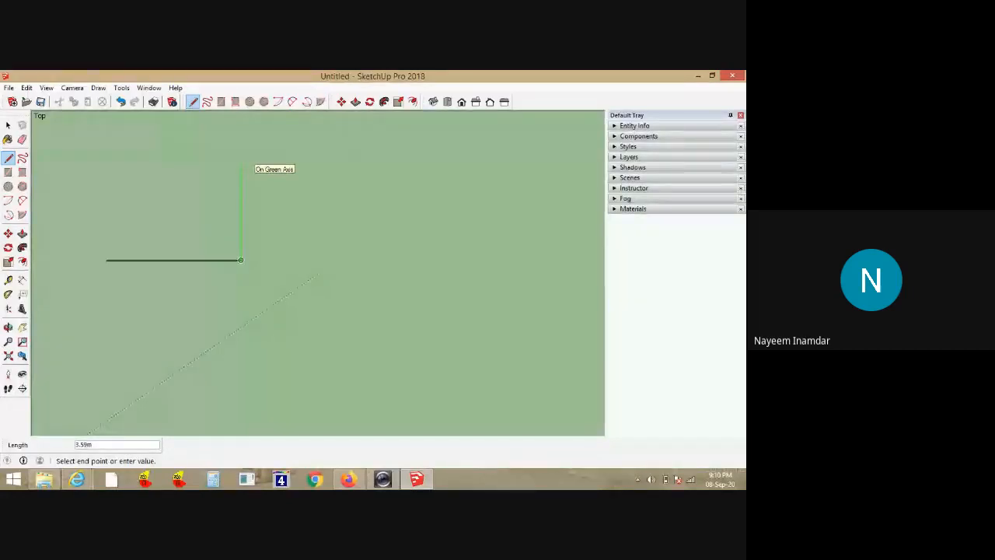
text(5)
key(Return)
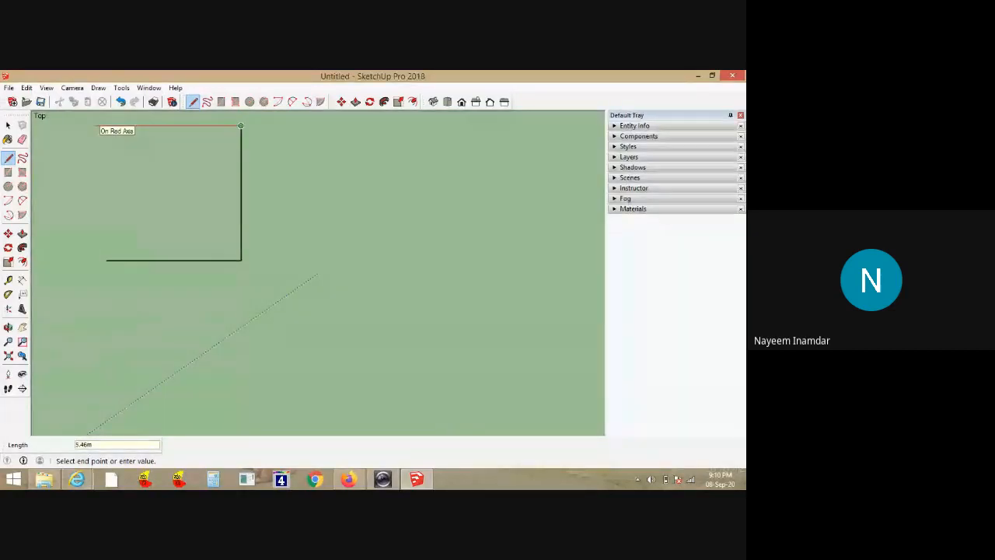
Complete the 5 m square with a top edge along the red axis and a left edge down to the first line's start
click(107, 139)
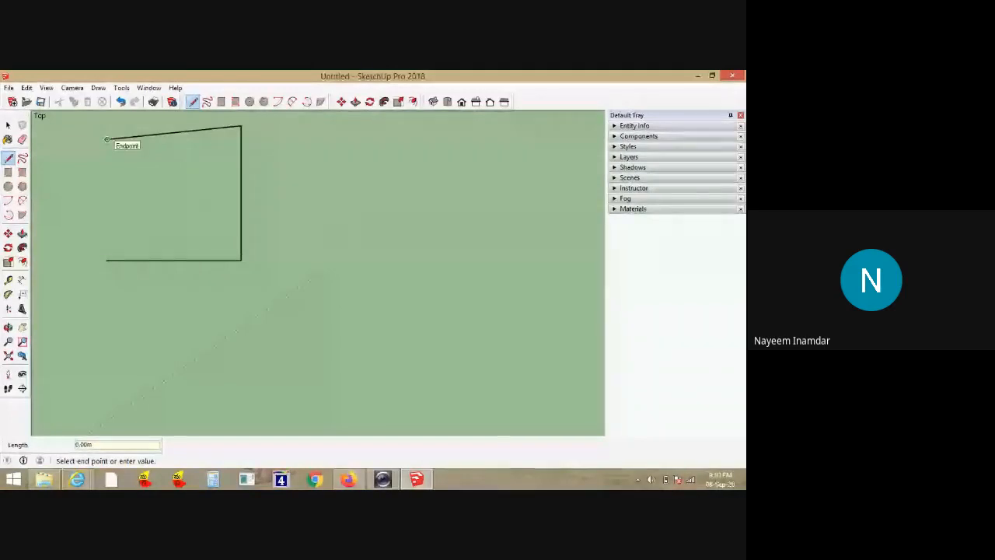
key(ctrl+z)
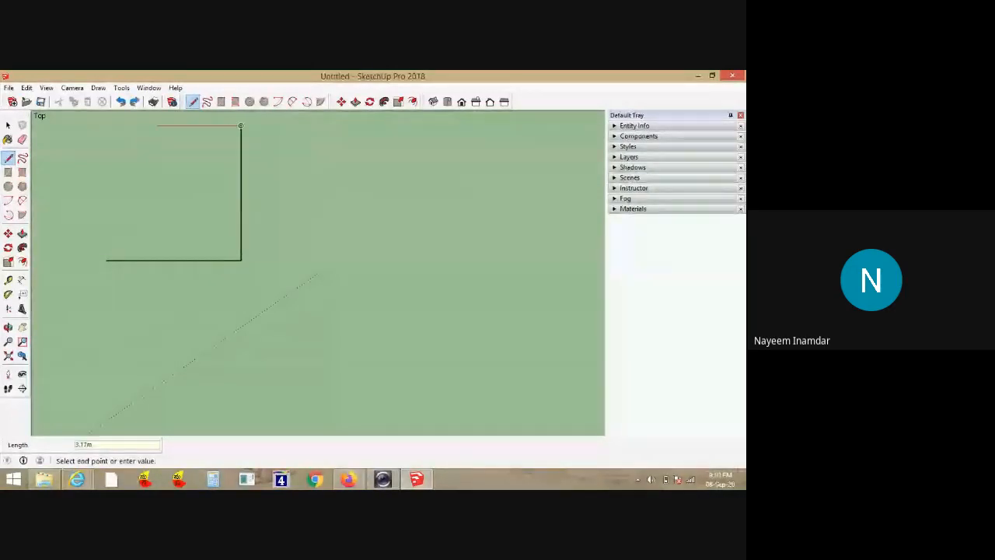
click(107, 126)
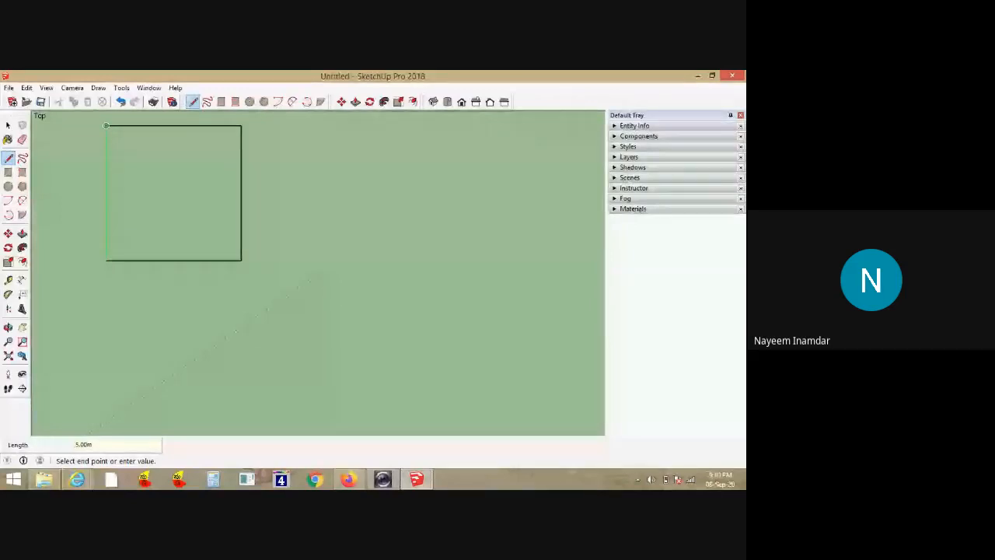
click(107, 260)
key(space)
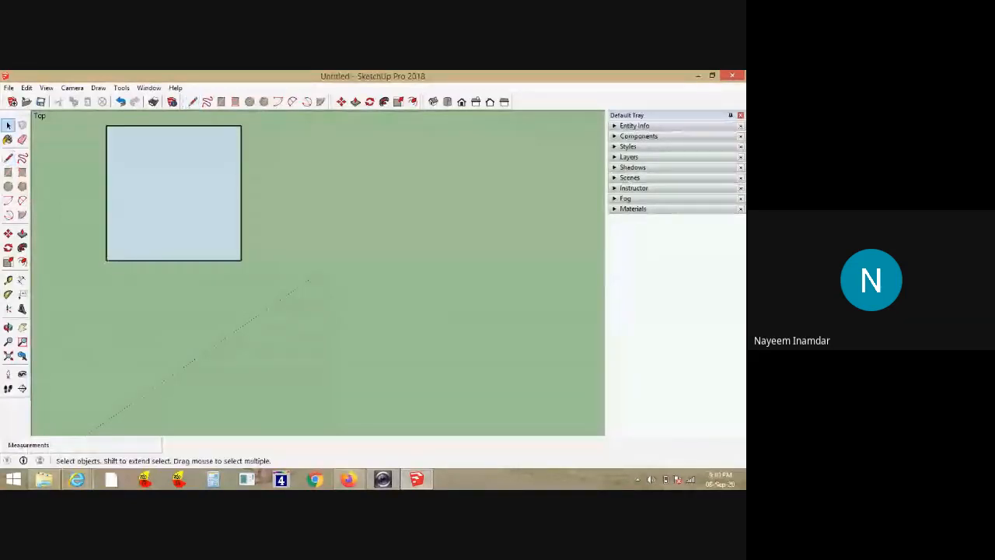
Examine the square from far away and close up, in an isometric view and from steeper orbit angles
scroll(276, 259, down, 10)
scroll(272, 256, down, 5)
scroll(306, 268, up, 10)
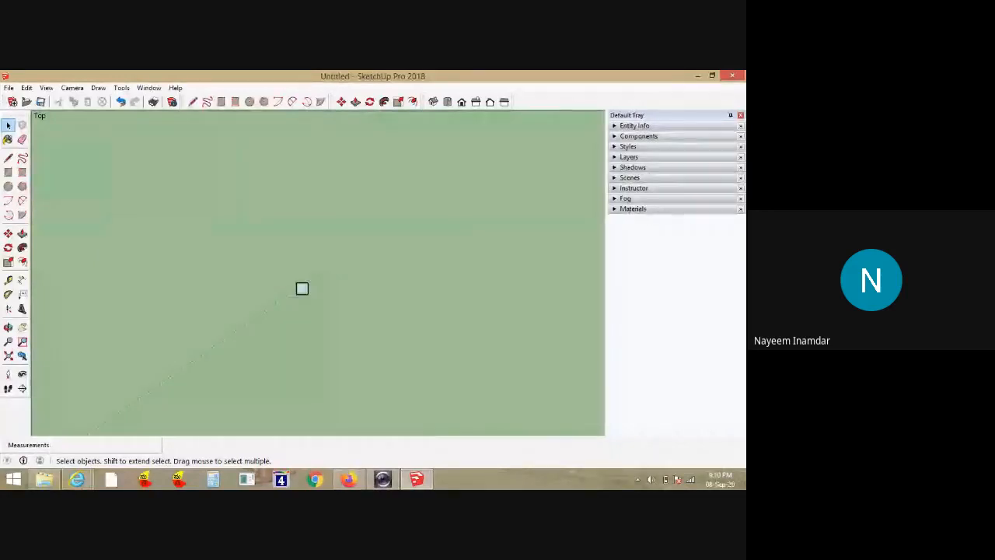
middle_drag(307, 268, 320, 277)
scroll(320, 276, down, 6)
mouse_move(327, 319)
middle_down()
mouse_move(340, 289)
mouse_move(372, 275)
middle_up()
scroll(373, 274, down, 8)
scroll(214, 272, down, 5)
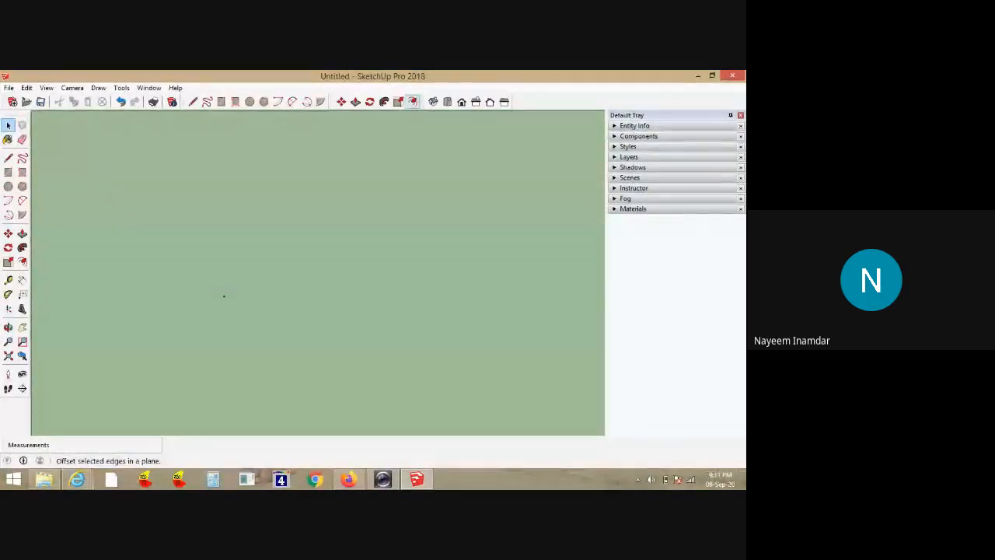
click(433, 102)
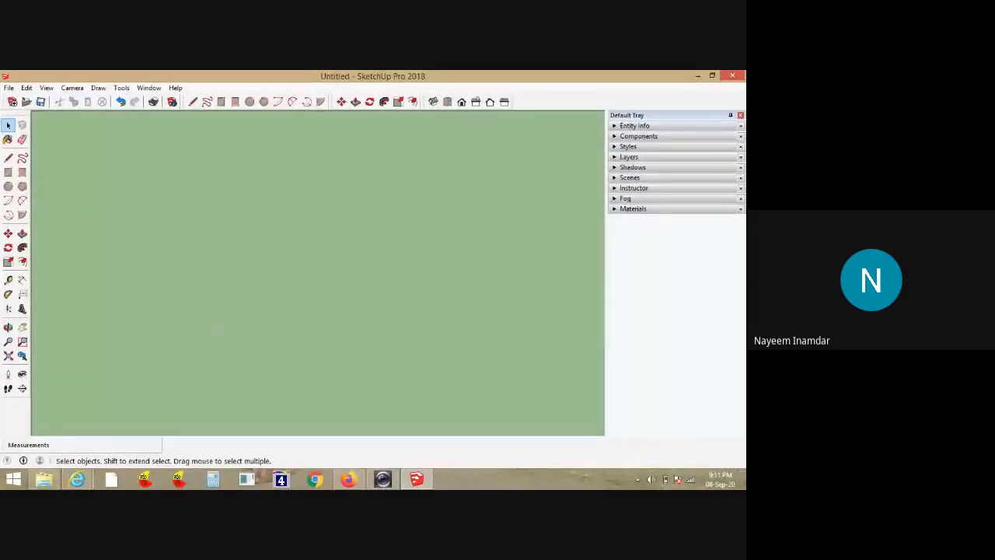
scroll(307, 265, up, 10)
middle_drag(307, 266, 378, 310)
middle_drag(269, 238, 276, 244)
scroll(276, 243, up, 5)
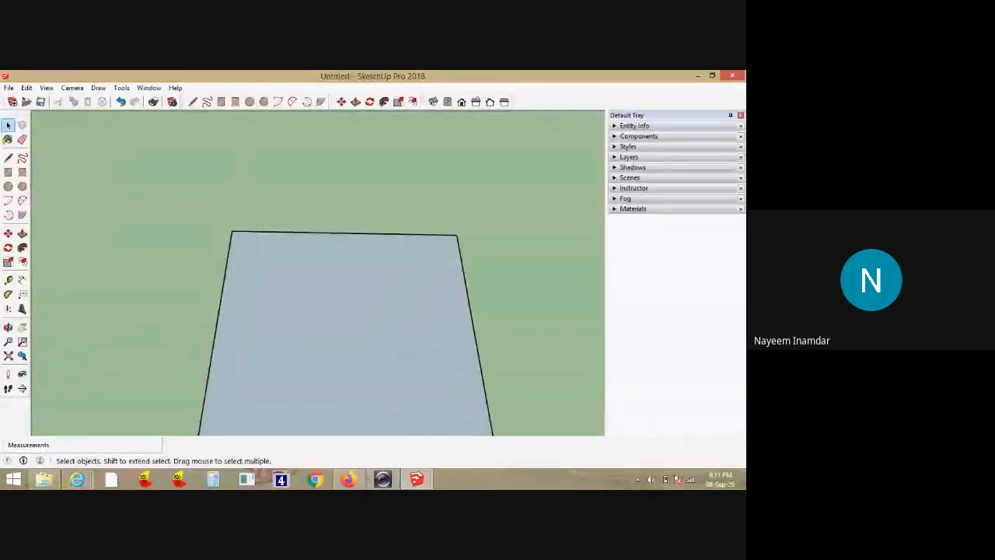
scroll(240, 232, down, 3)
middle_drag(240, 231, 249, 261)
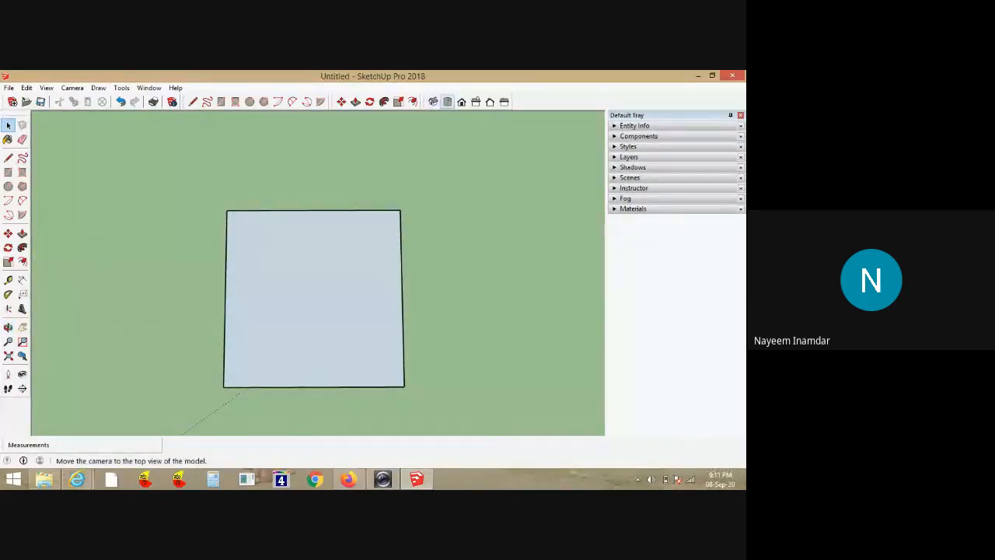
In Top view, draw a 0.3 m line up from the square's upper-left corner and a horizontal line reaching 0.3 m past its right side
click(446, 101)
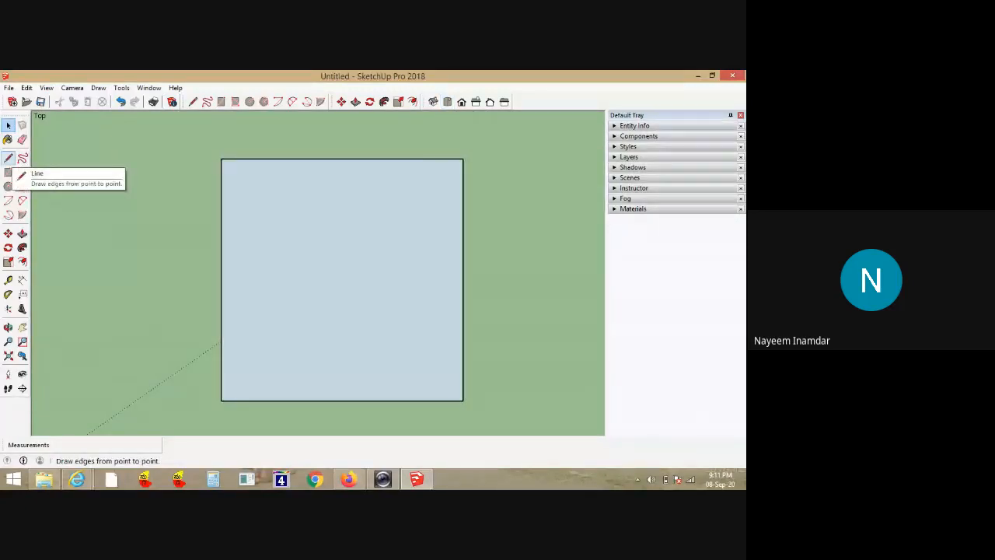
click(9, 158)
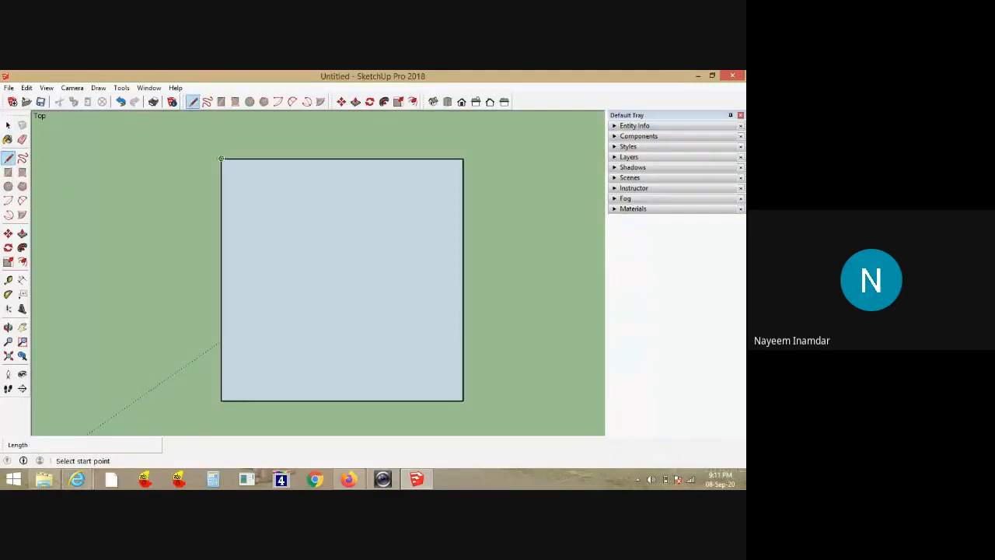
click(221, 158)
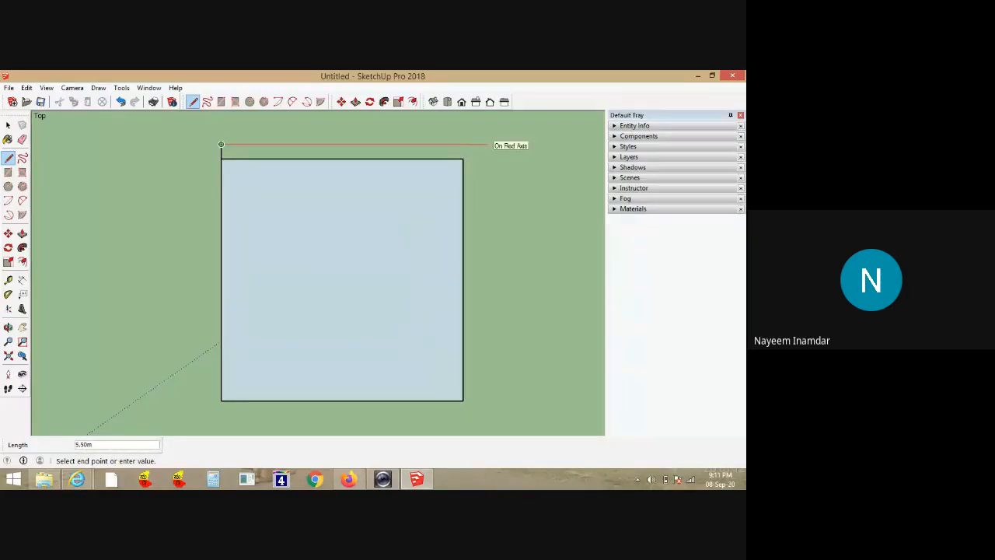
text(3)
key(Return)
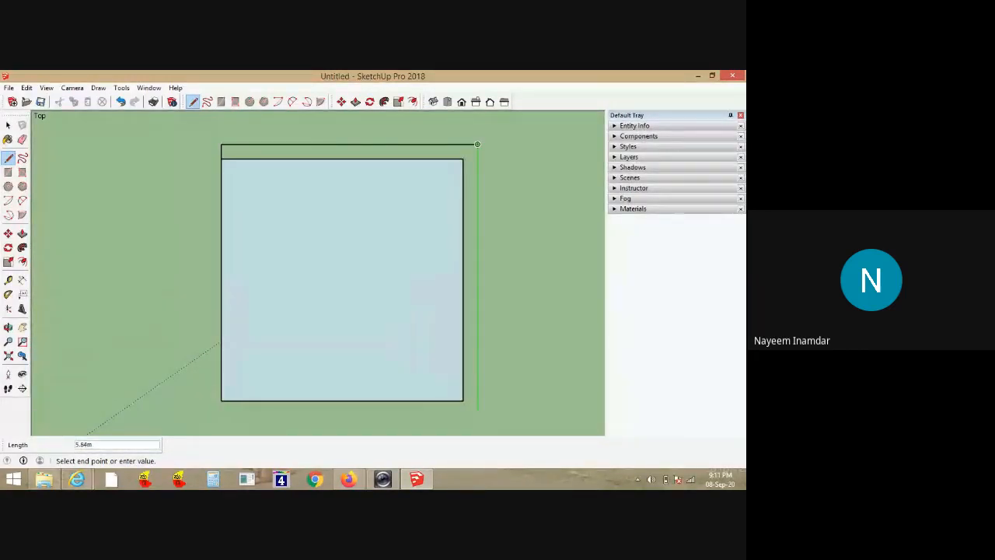
Draw 5.6 m lines along the right, bottom and left sides around the square, and close the outer outline at the top line
text(5.6)
key(Return)
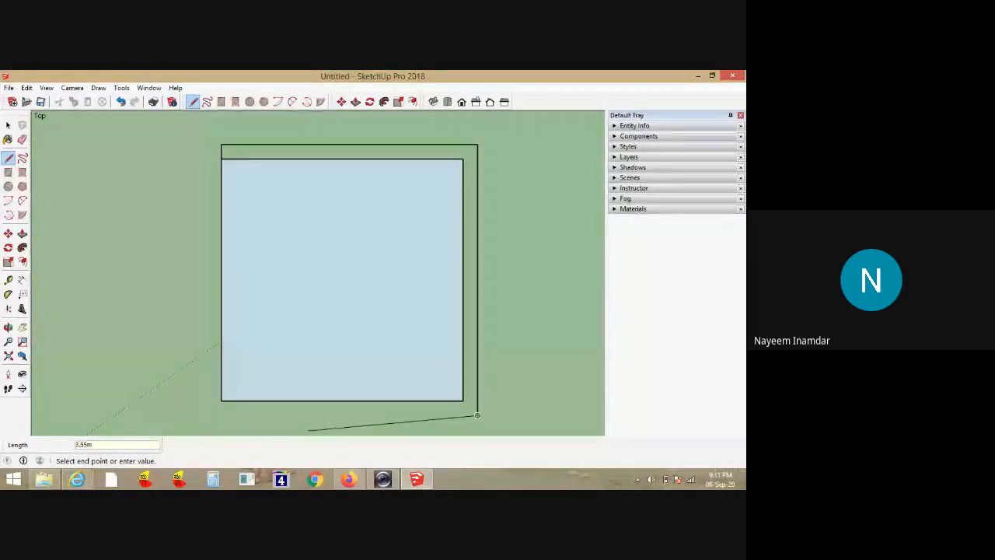
text(5.)
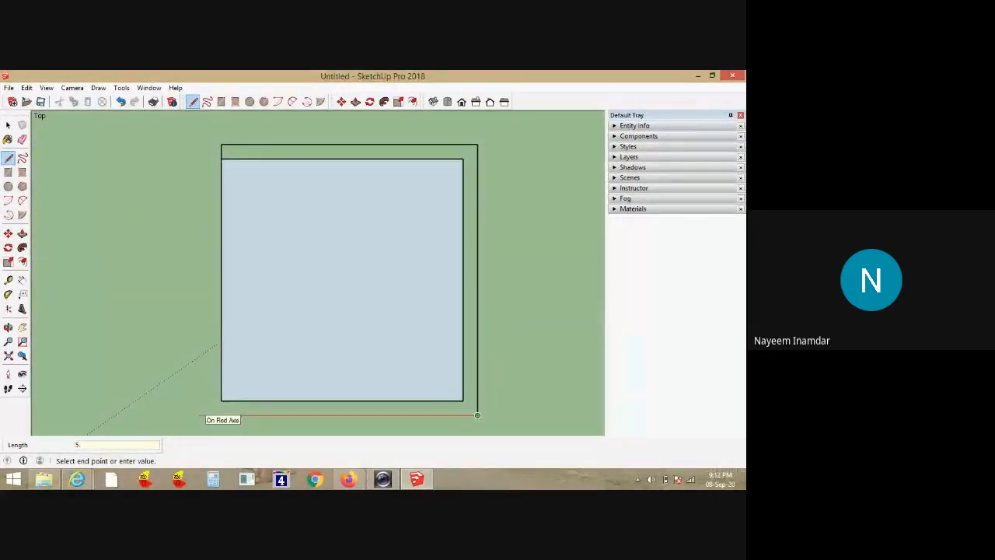
text(6)
key(Return)
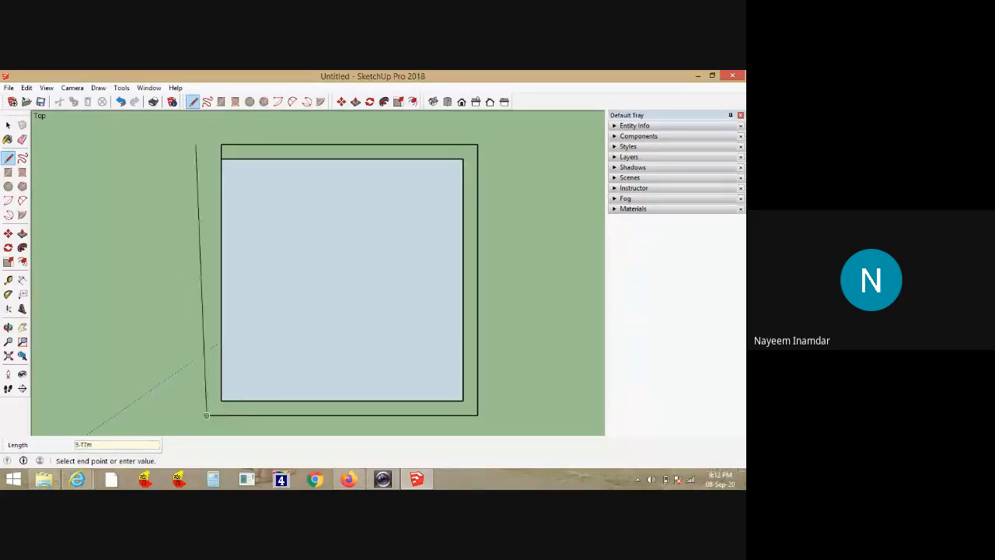
text(5.6)
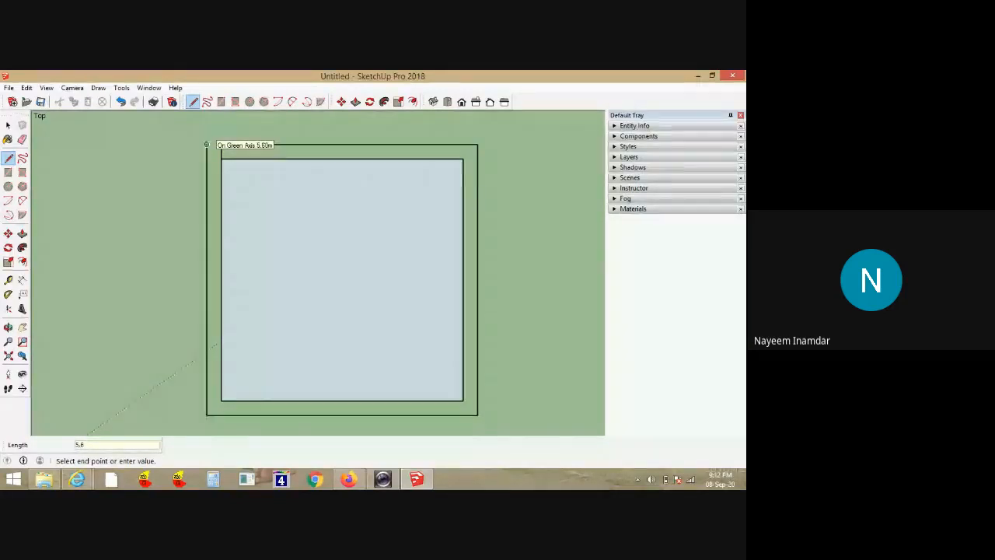
key(Return)
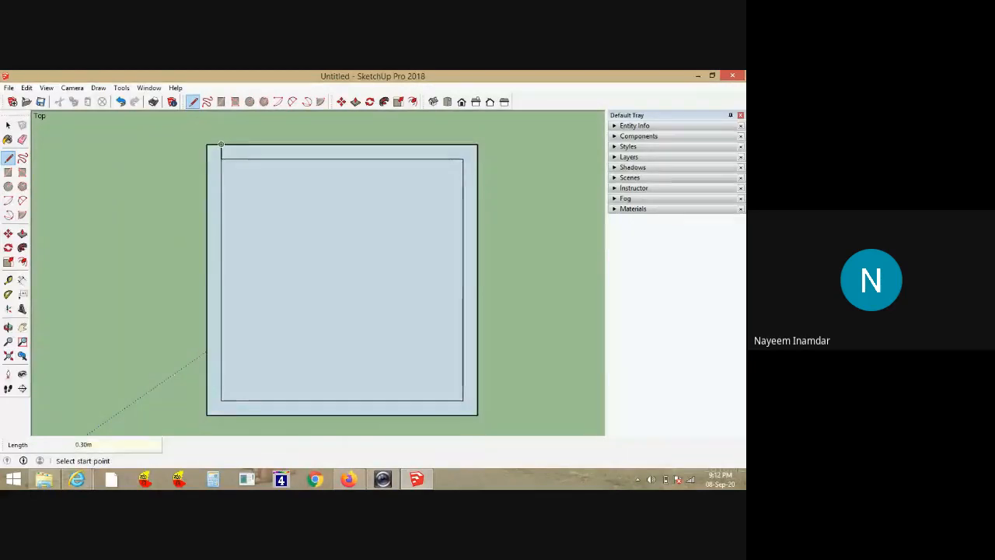
key(space)
Select the short line joining the two squares, inspect that corner up close, and examine the axes and origin from an isometric view
click(221, 151)
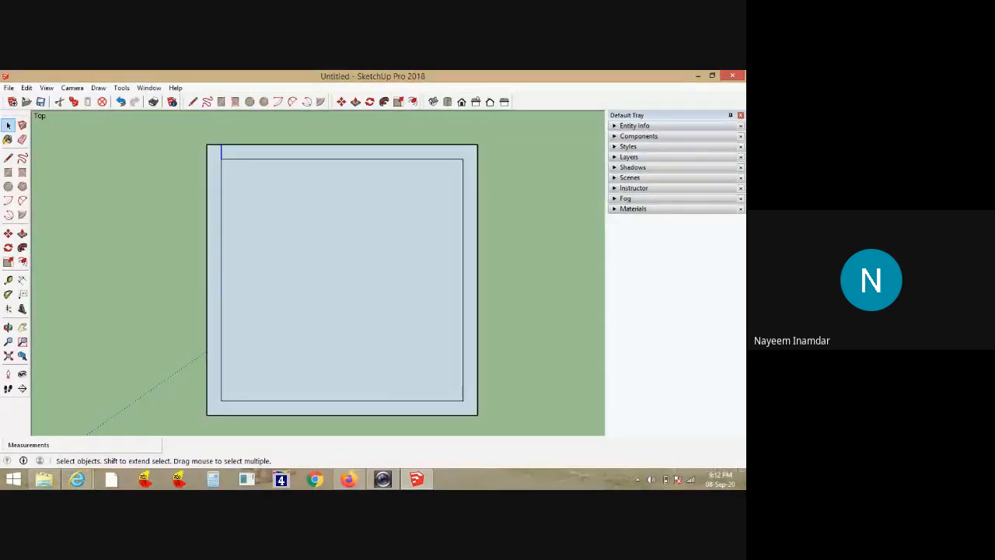
scroll(225, 147, up, 4)
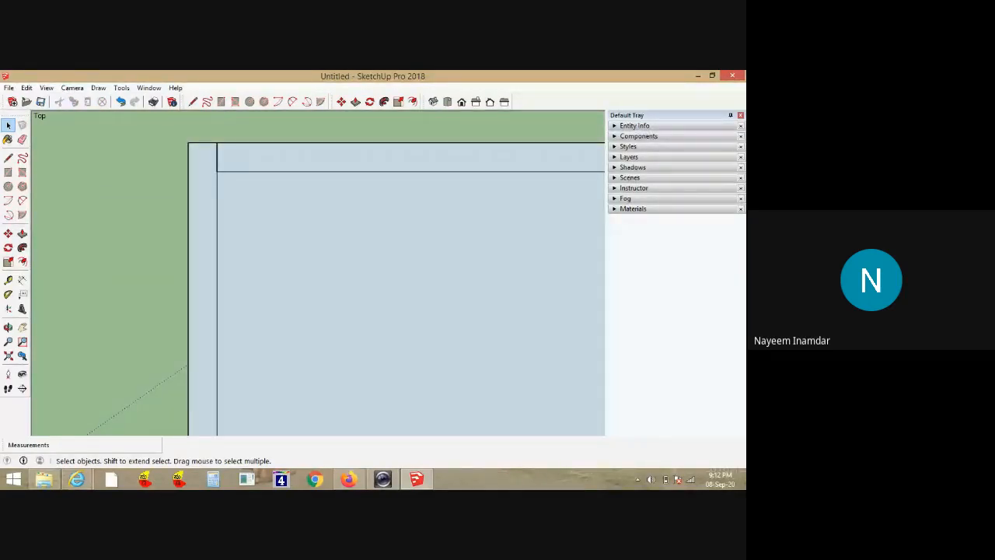
scroll(131, 164, down, 10)
scroll(131, 165, up, 2)
scroll(131, 165, down, 8)
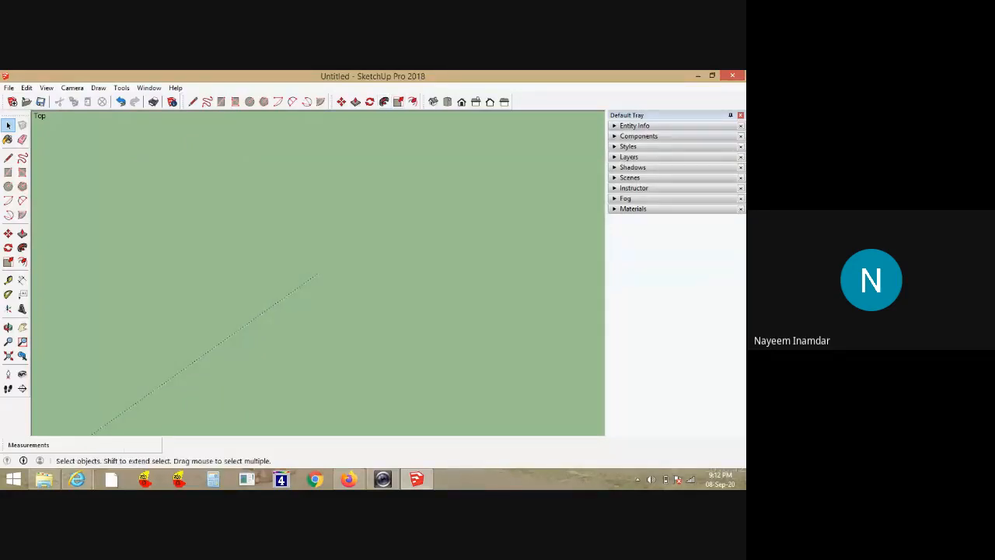
click(433, 101)
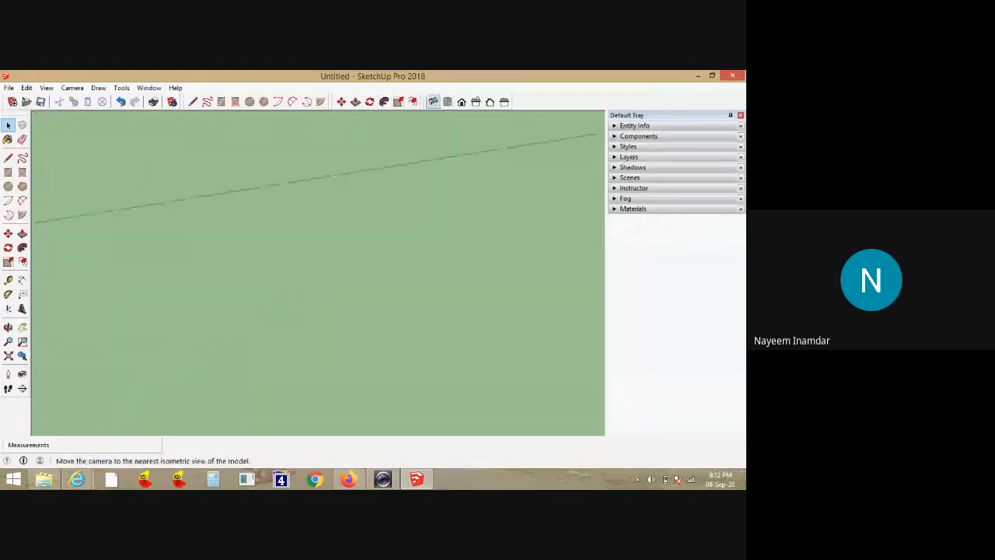
scroll(335, 254, up, 6)
scroll(334, 254, down, 2)
scroll(334, 264, down, 3)
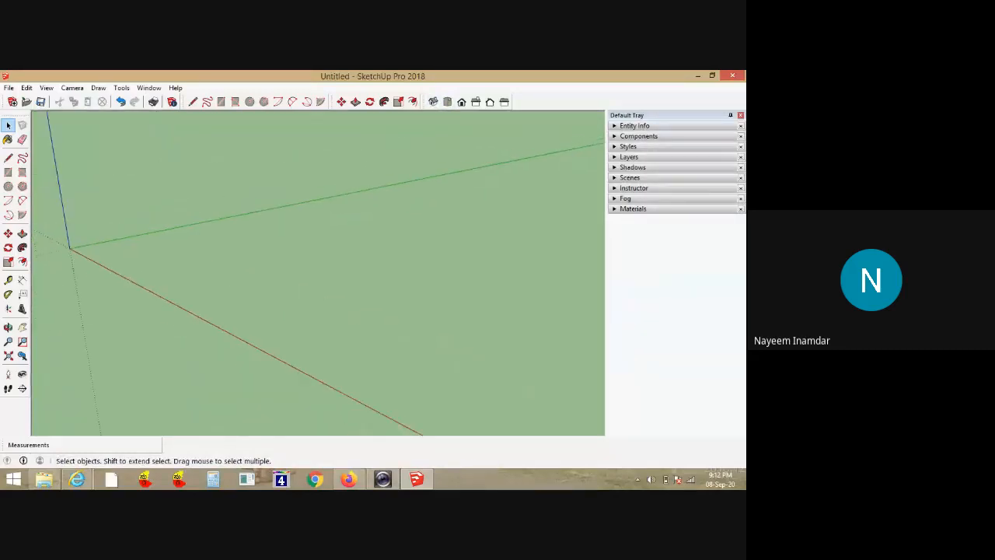
middle_drag(334, 264, 424, 272)
scroll(412, 272, down, 7)
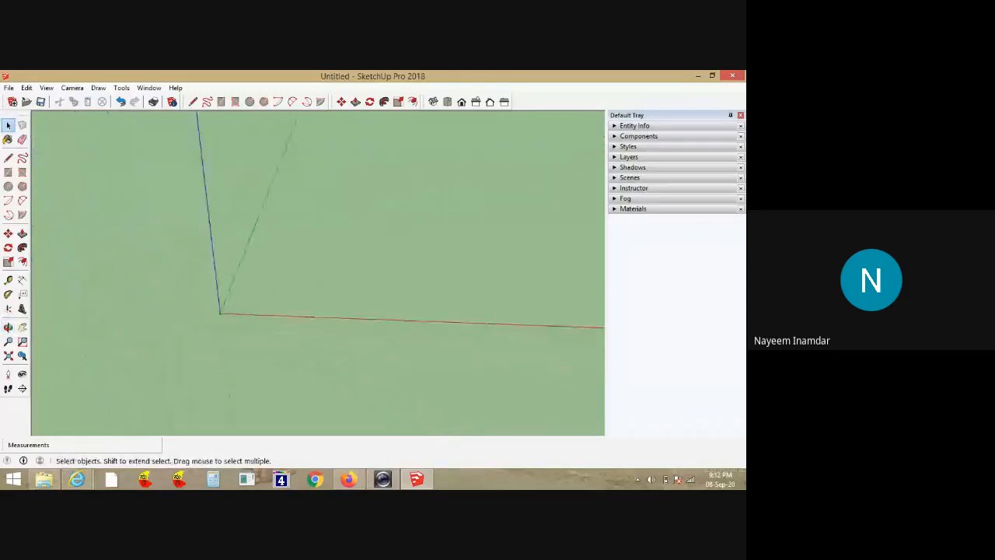
scroll(392, 338, up, 3)
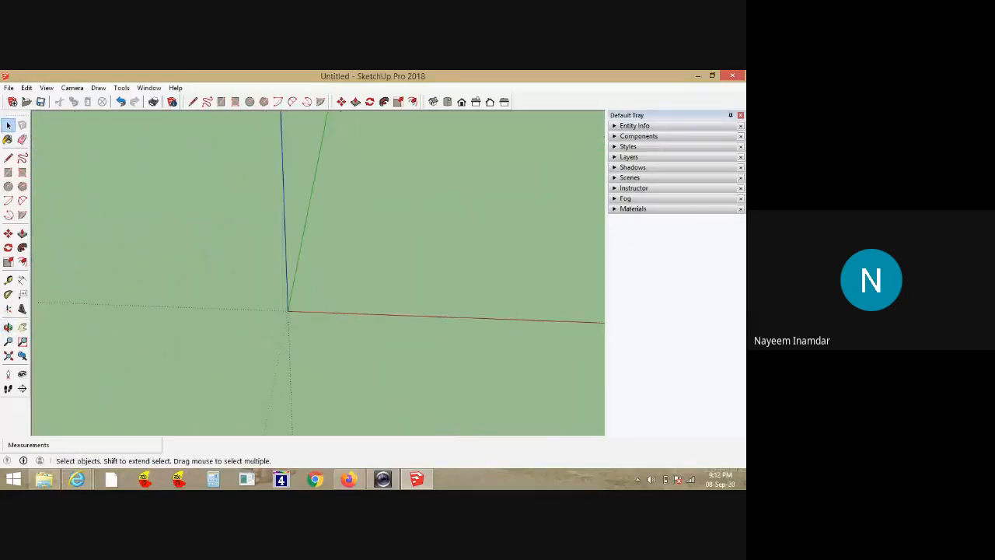
Return the camera to the Top view and undo the last drawing edit
click(433, 101)
click(447, 101)
scroll(388, 253, up, 10)
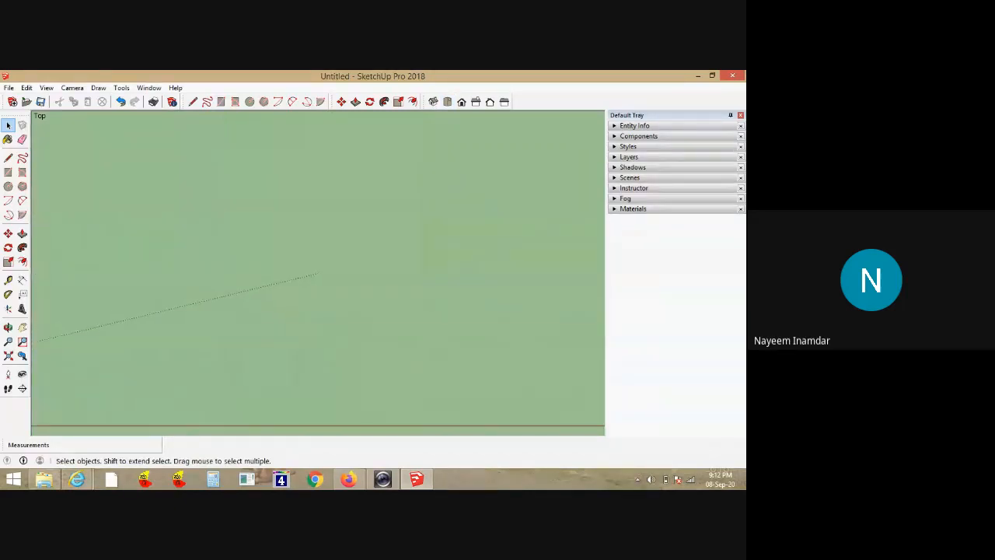
key(ctrl+z)
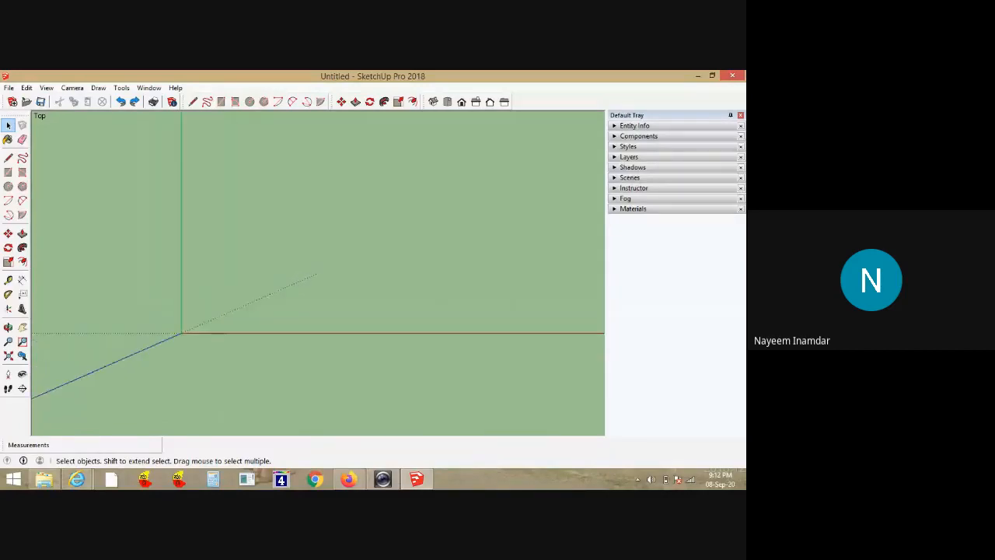
key(r)
click(332, 259)
key(Escape)
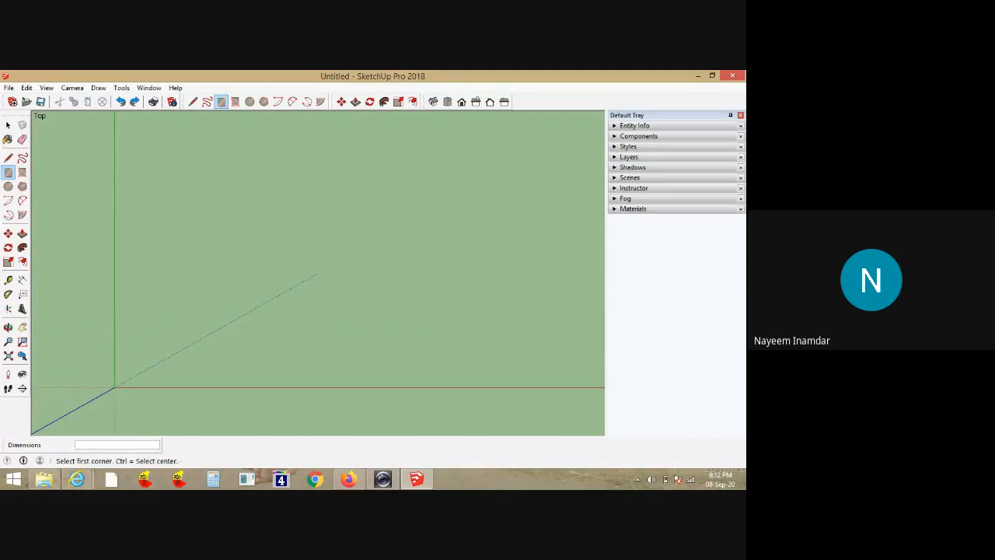
Check the model's length units and precision in the Units section of Model Info, and close the window
click(24, 461)
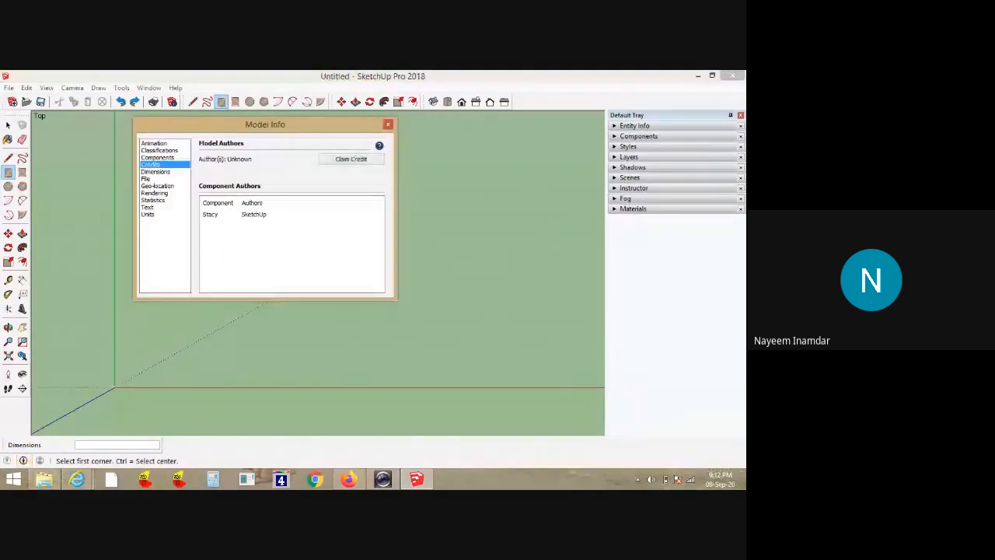
click(148, 214)
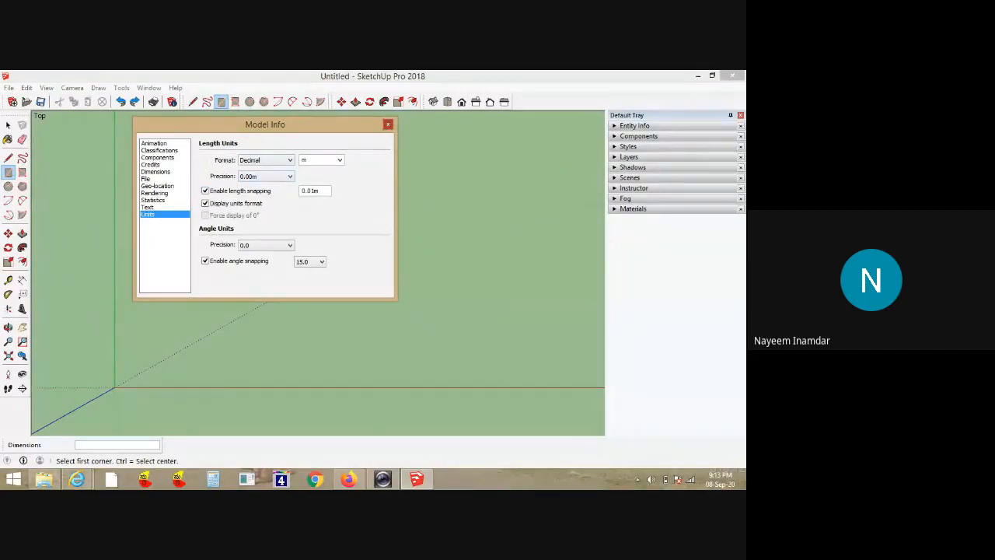
click(388, 124)
key(space)
scroll(228, 257, down, 5)
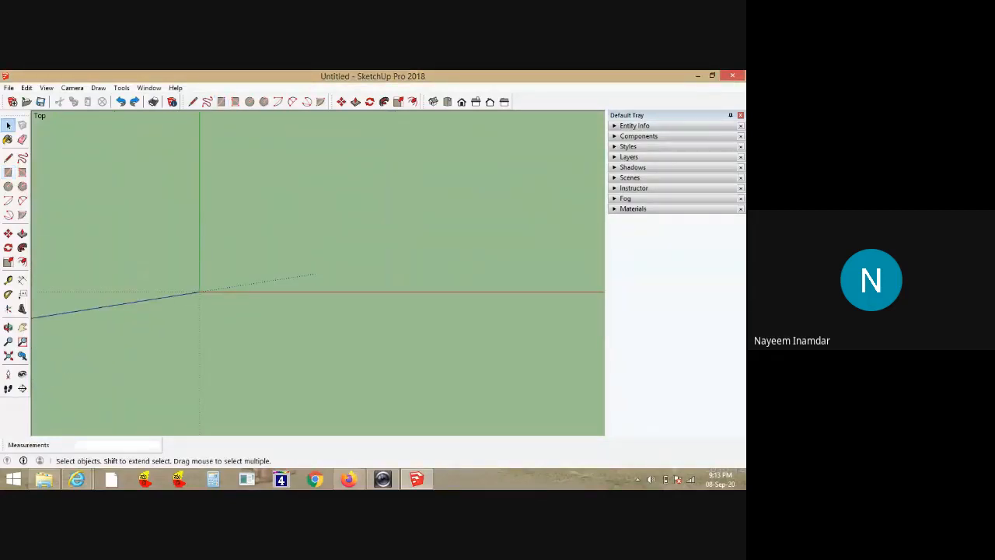
scroll(365, 217, up, 5)
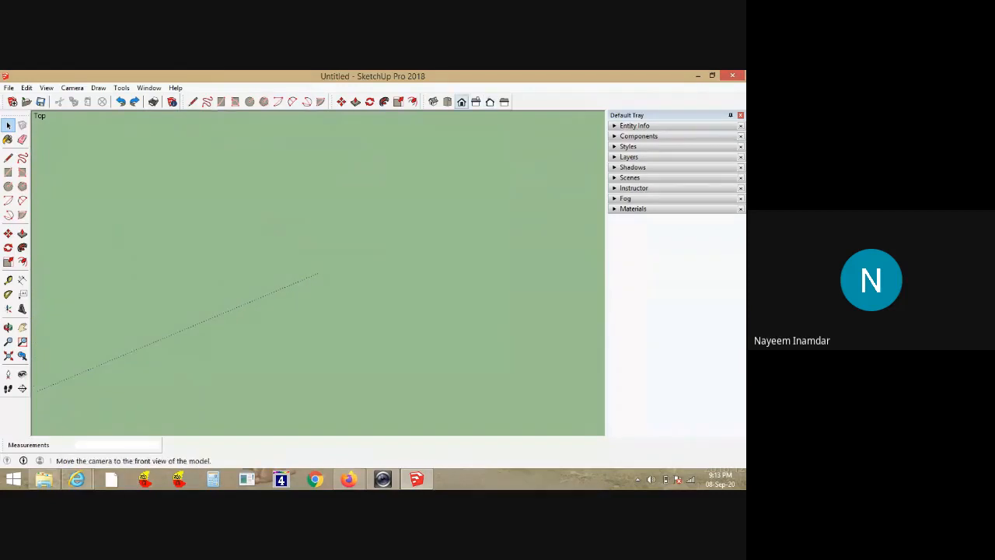
Examine the axes and origin from the Front, Iso and Top views and from an orbited angle
click(462, 102)
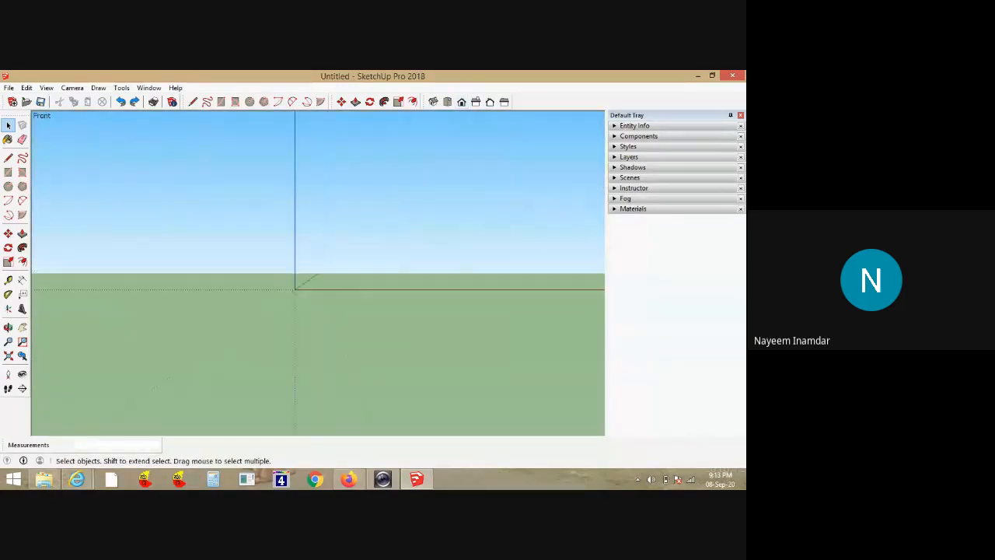
click(433, 102)
scroll(544, 234, up, 3)
scroll(404, 311, up, 3)
scroll(405, 311, down, 1)
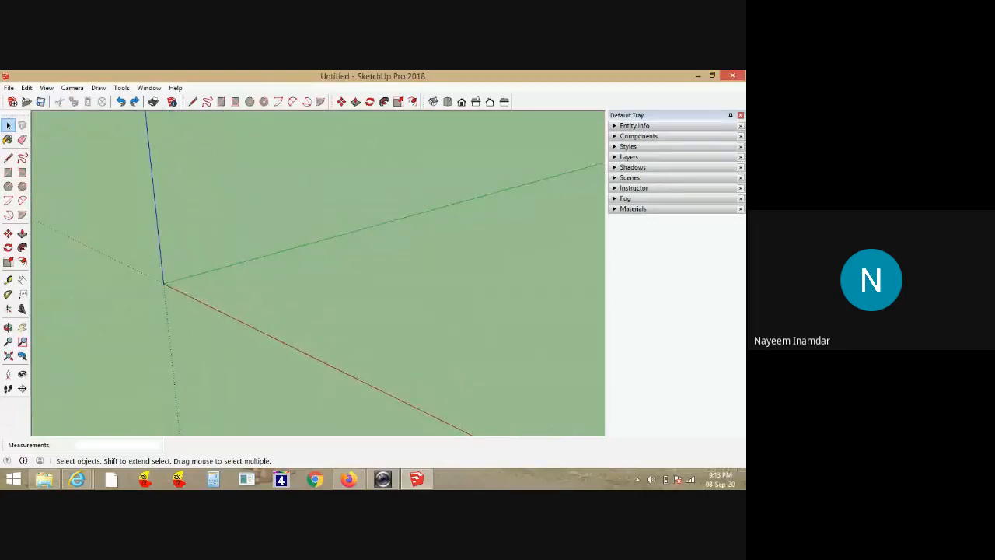
click(447, 102)
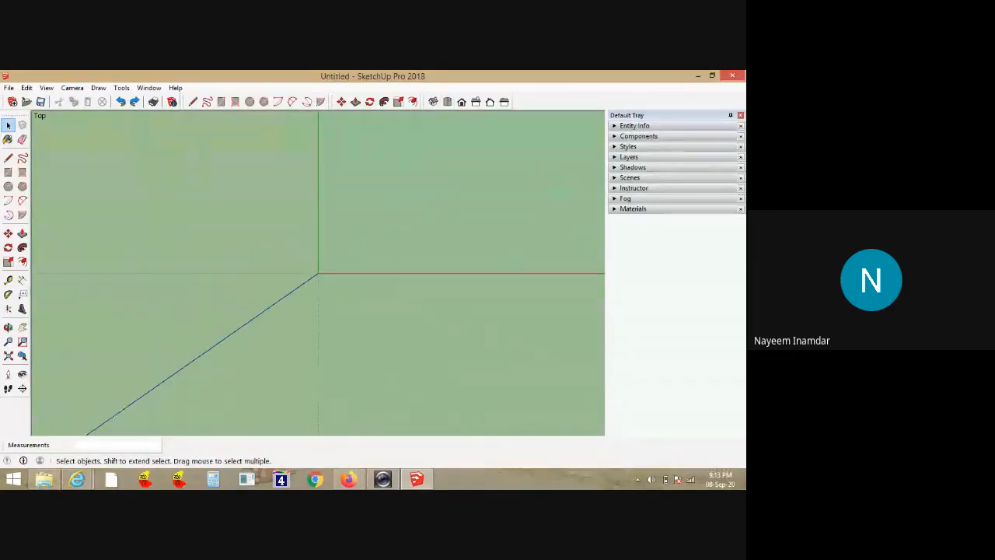
scroll(459, 207, up, 6)
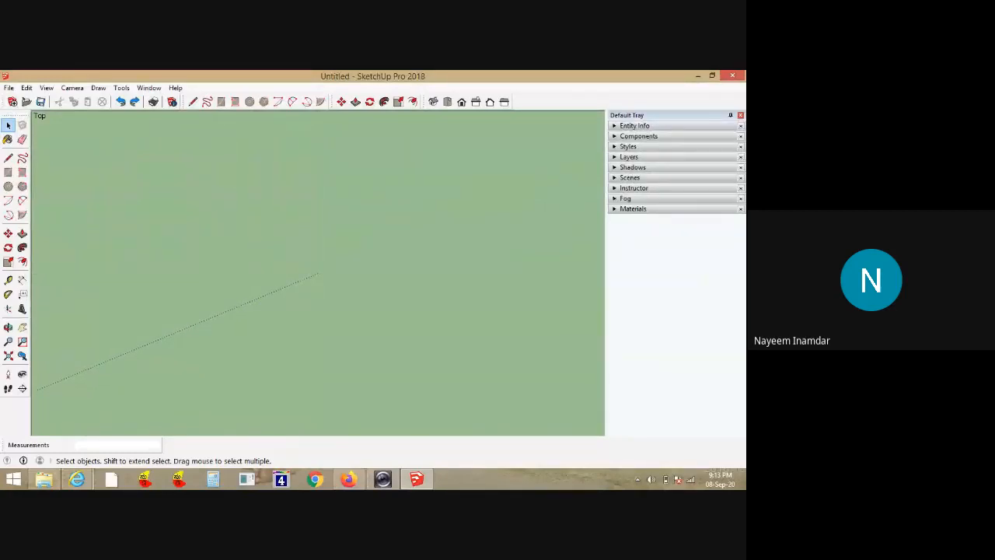
scroll(459, 207, down, 4)
middle_drag(458, 208, 447, 177)
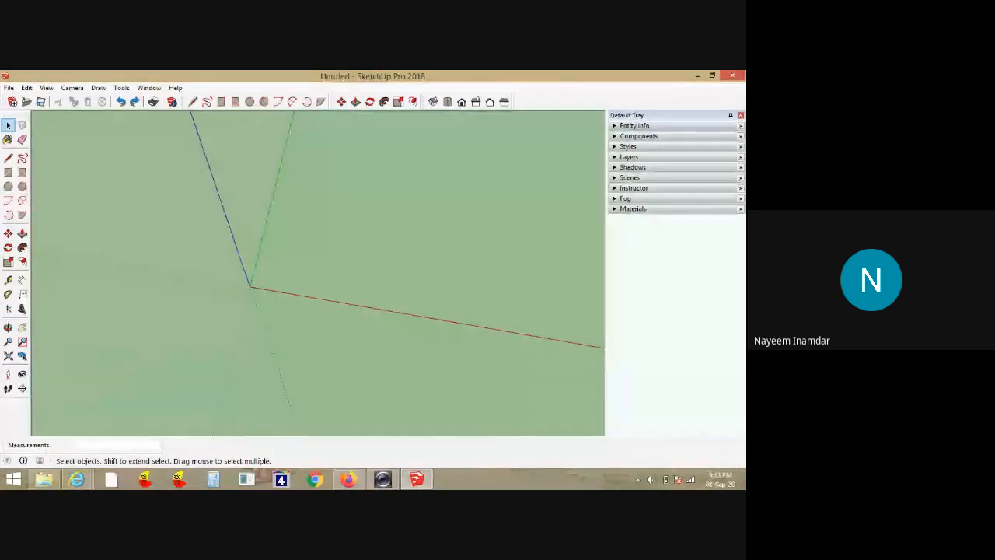
Choose Simple Template - Meters as the default drawing template in the SketchUp Preferences and apply it
click(148, 87)
click(149, 87)
click(148, 87)
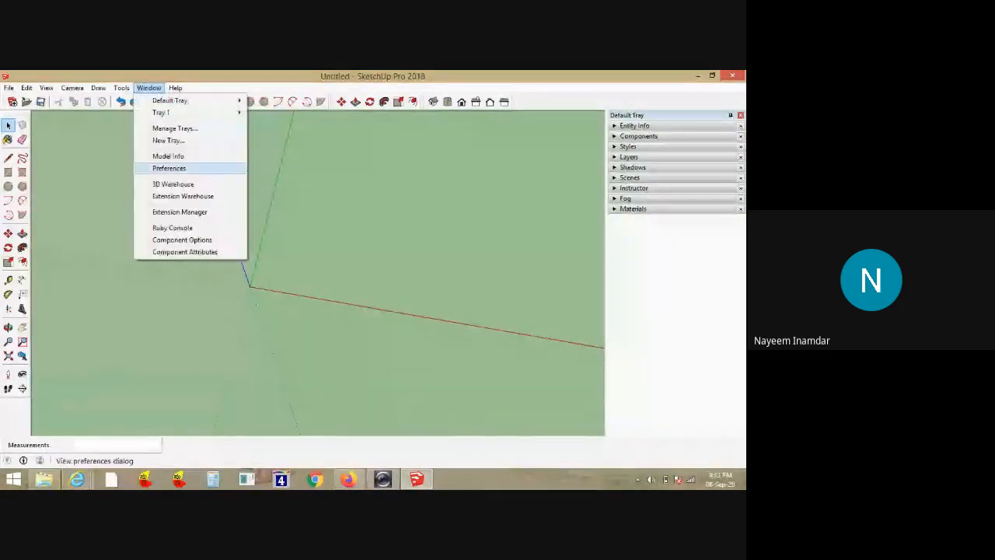
click(168, 168)
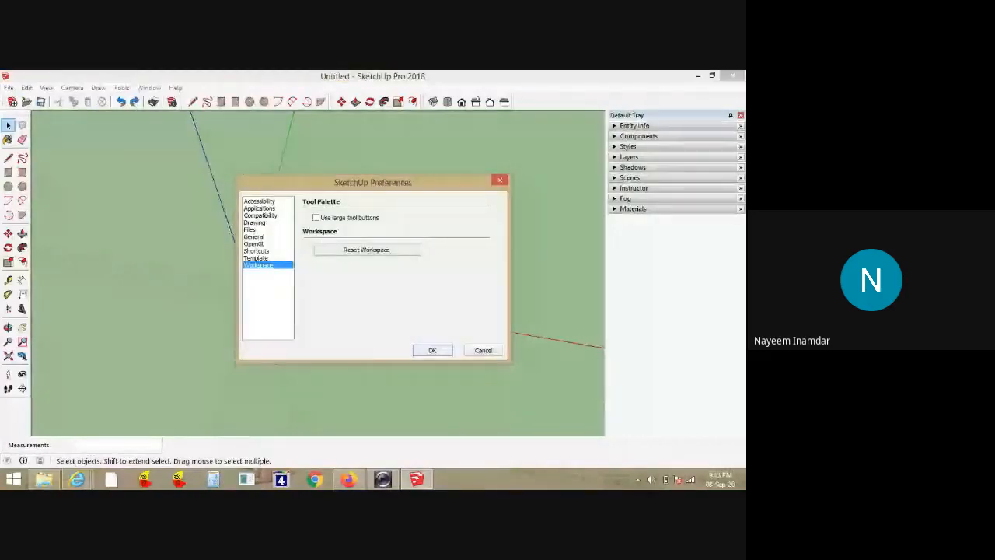
click(256, 251)
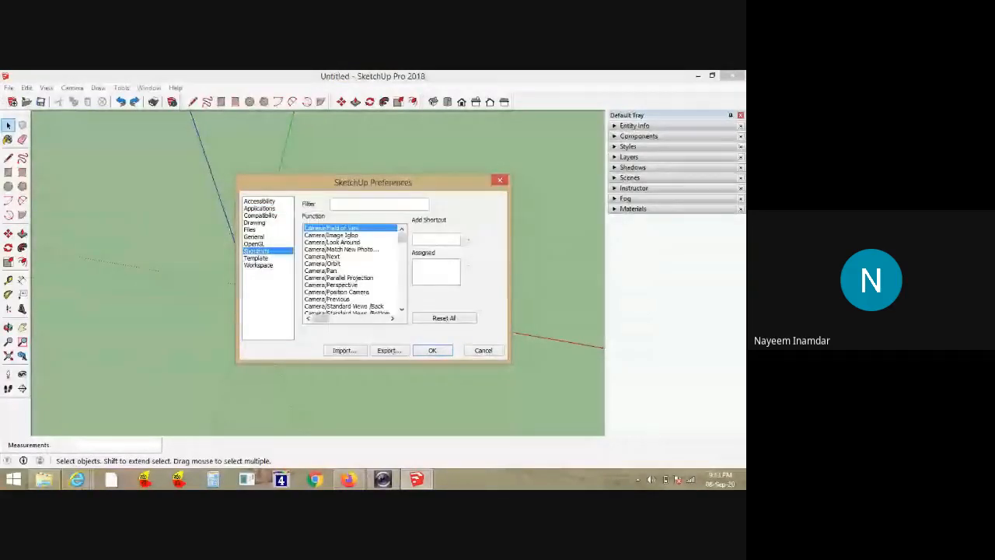
click(257, 258)
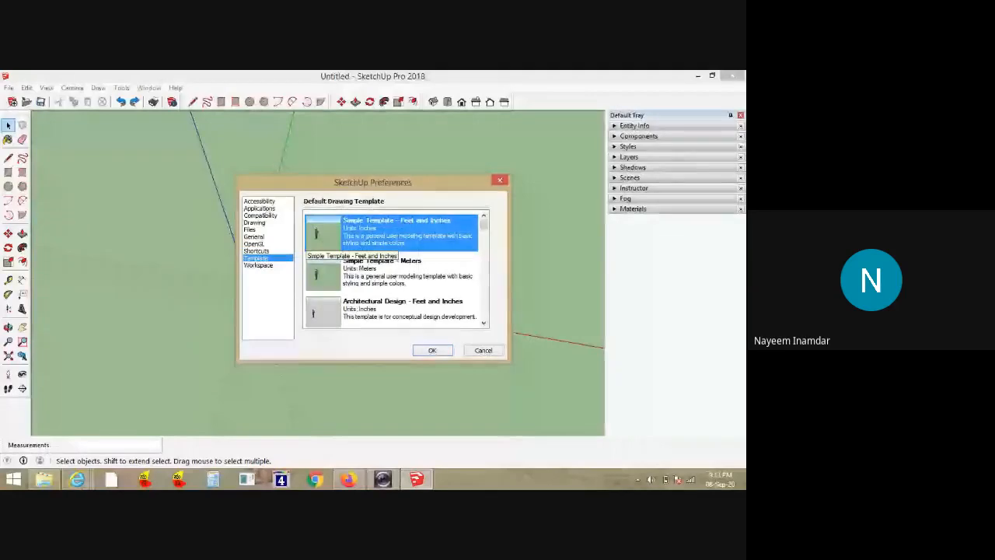
click(390, 274)
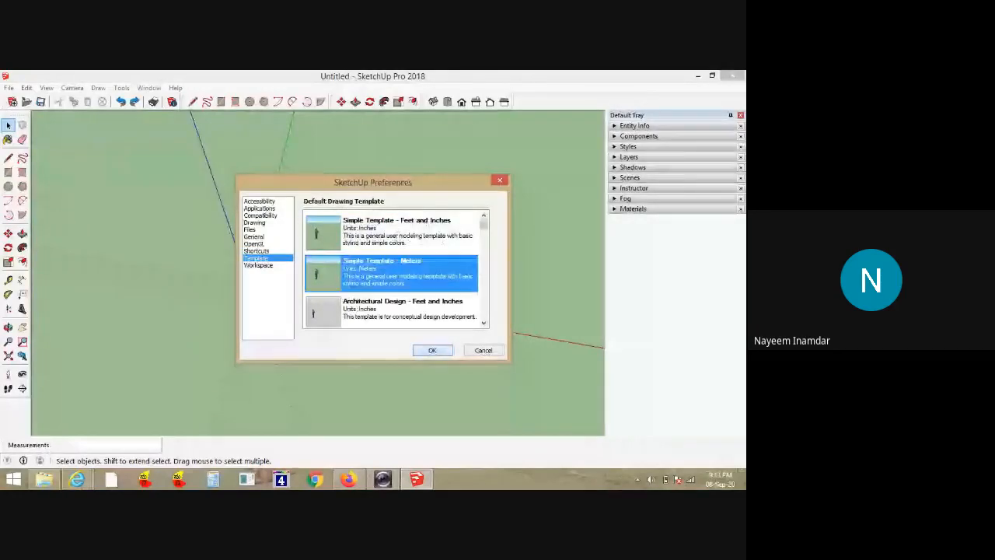
click(432, 351)
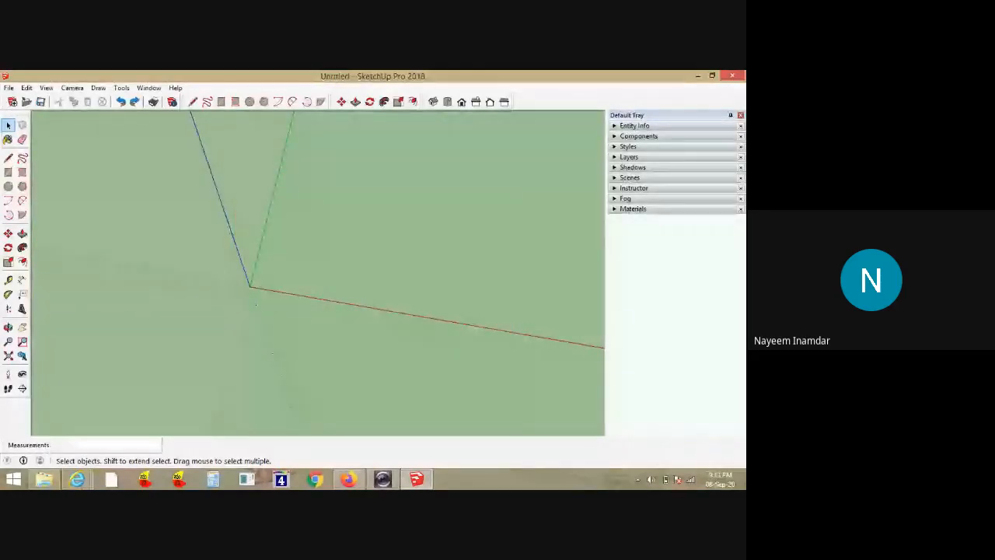
click(7, 157)
click(250, 287)
key(Escape)
key(space)
click(8, 157)
click(250, 287)
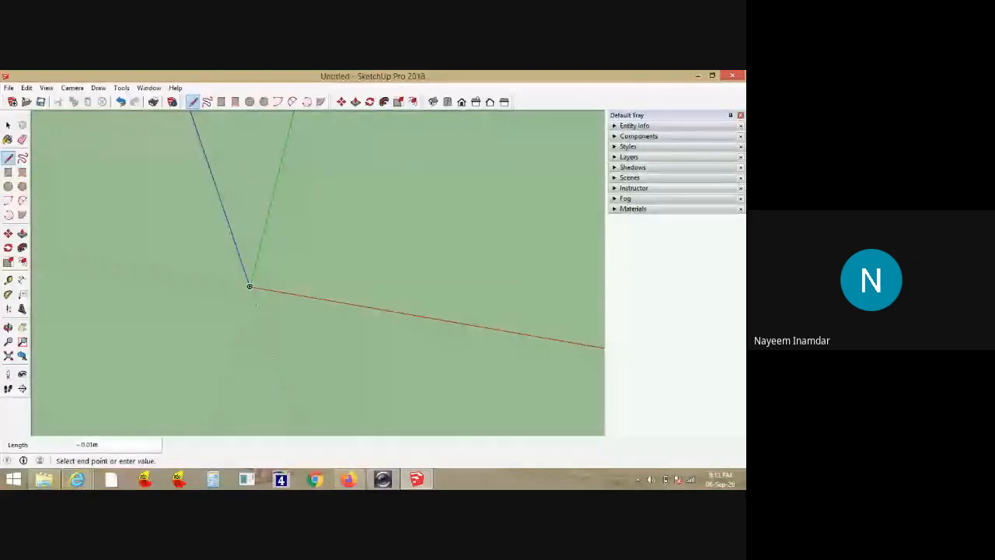
key(space)
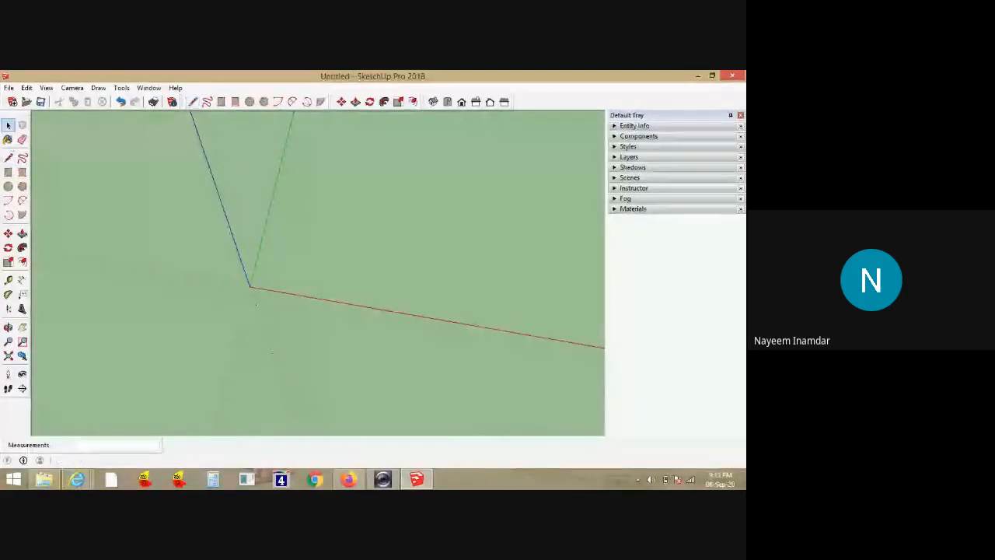
middle_drag(272, 352, 272, 363)
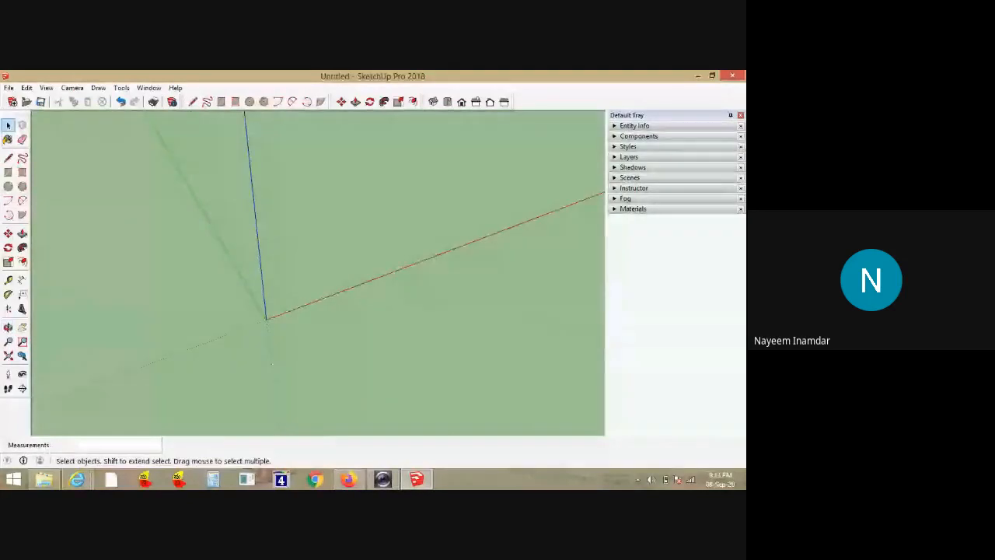
key(l)
click(9, 158)
click(267, 319)
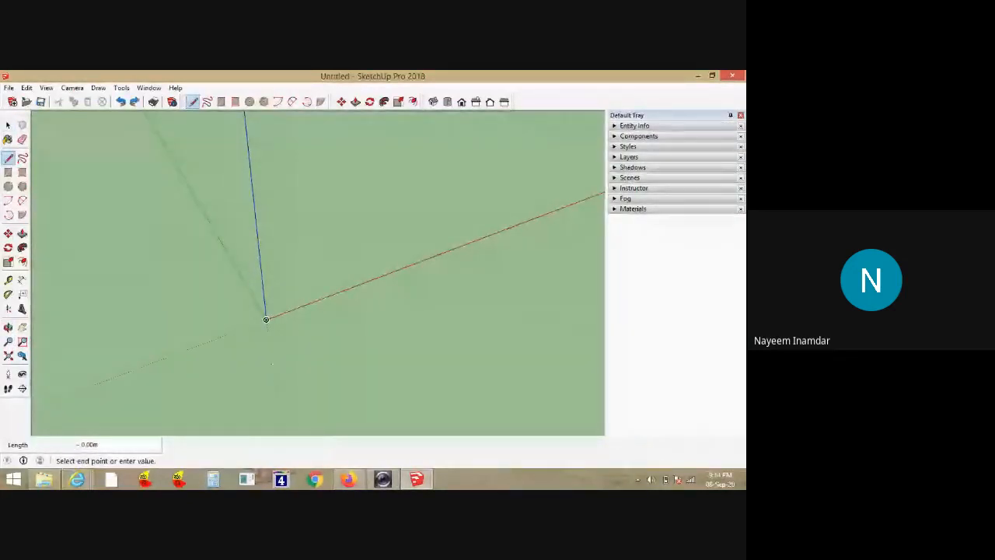
key(space)
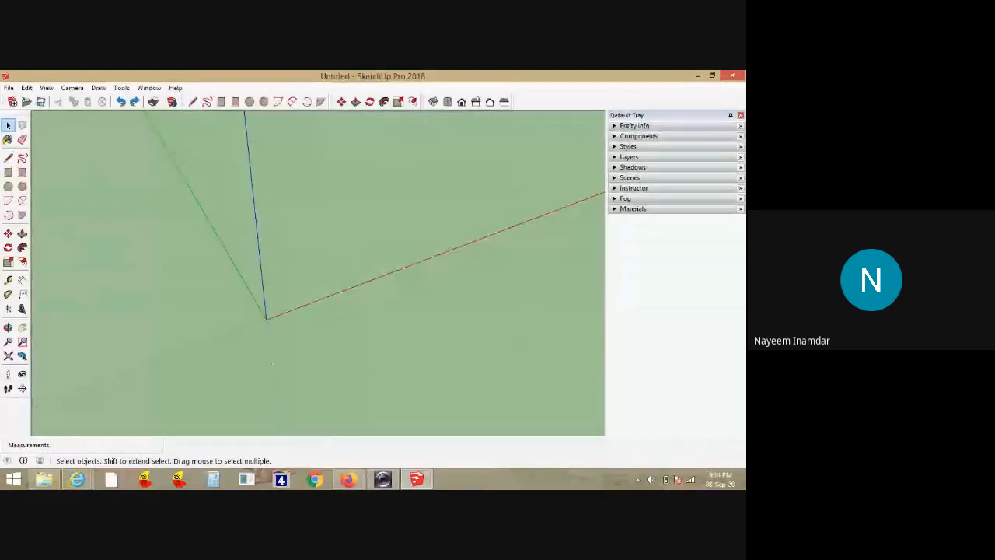
Browse the default drawing templates in the SketchUp Preferences and check the Files, OpenGL and General settings
click(121, 87)
mouse_move(149, 88)
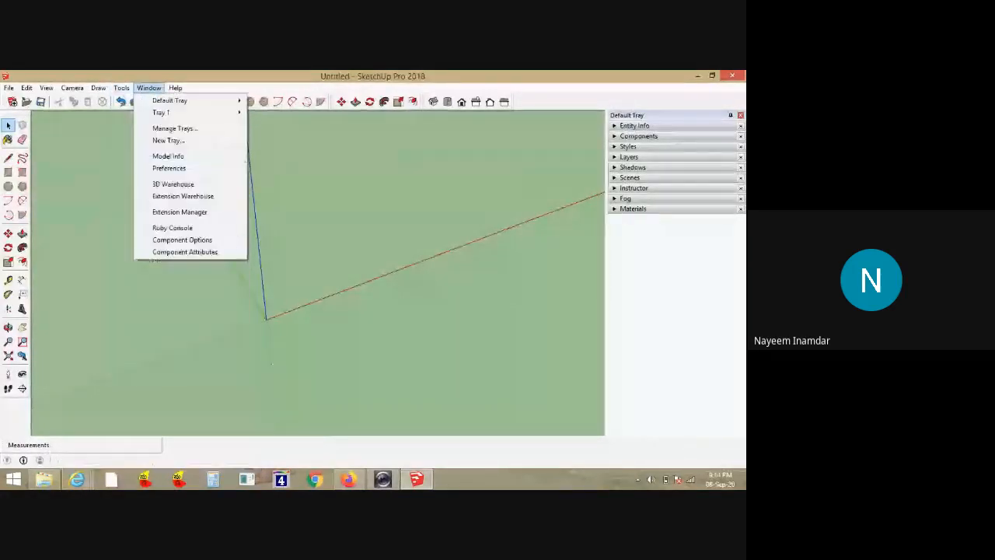
click(169, 168)
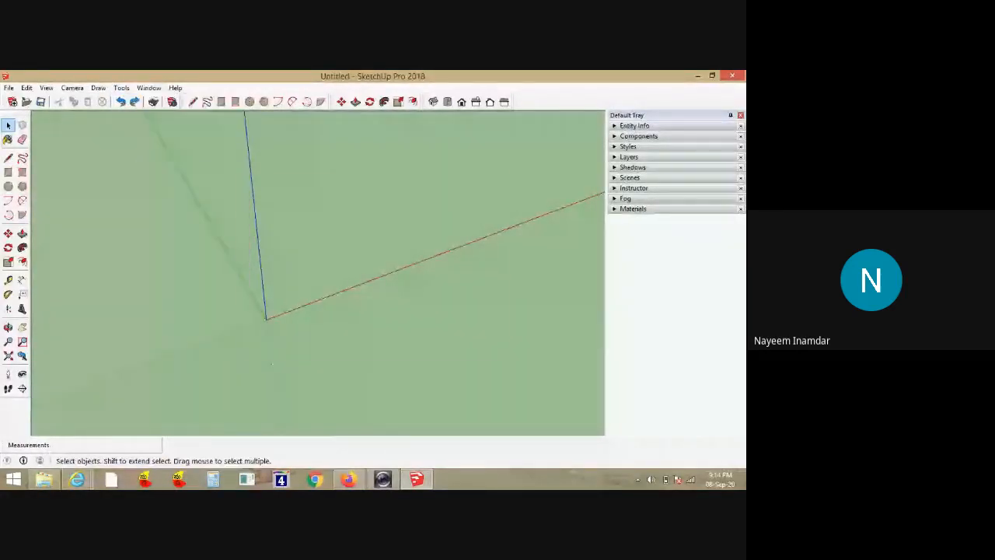
click(390, 232)
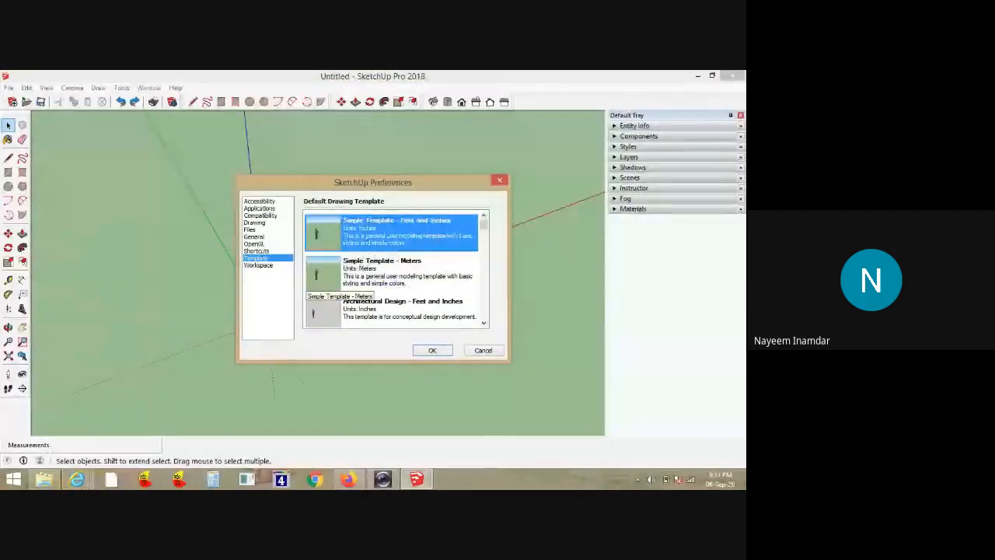
scroll(315, 265, down, 3)
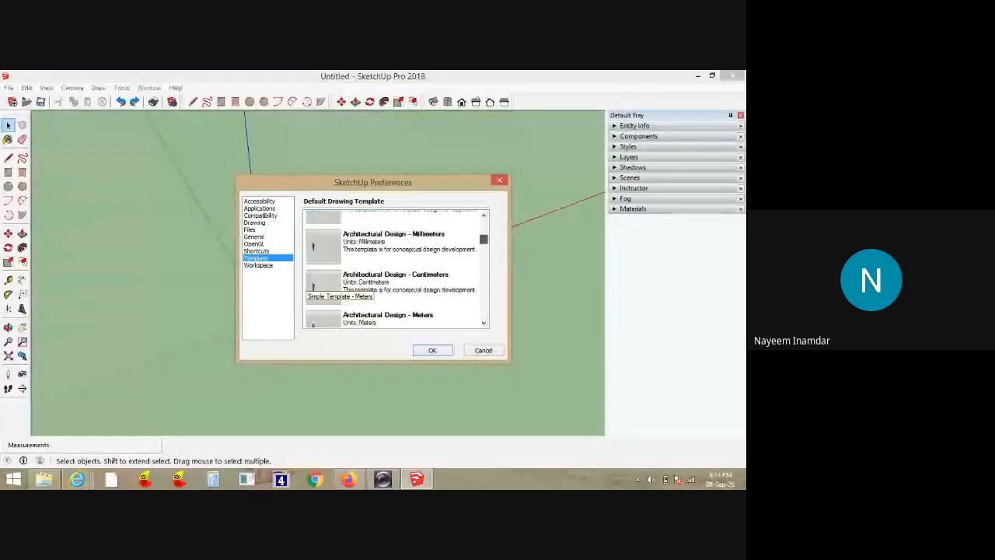
click(250, 229)
click(254, 244)
click(254, 236)
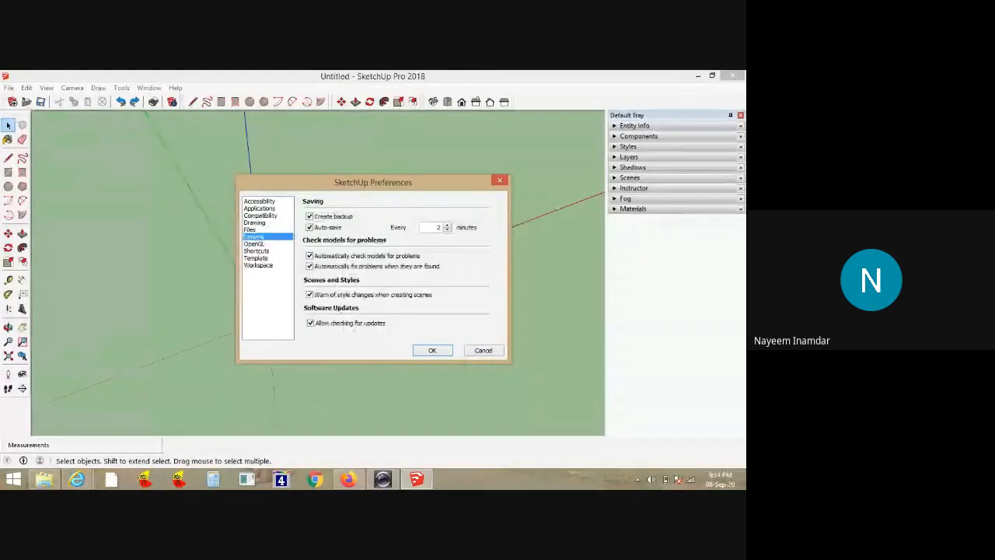
Return to the template preferences, select Simple Template - Meters again and confirm the preferences
click(256, 258)
scroll(397, 268, up, 3)
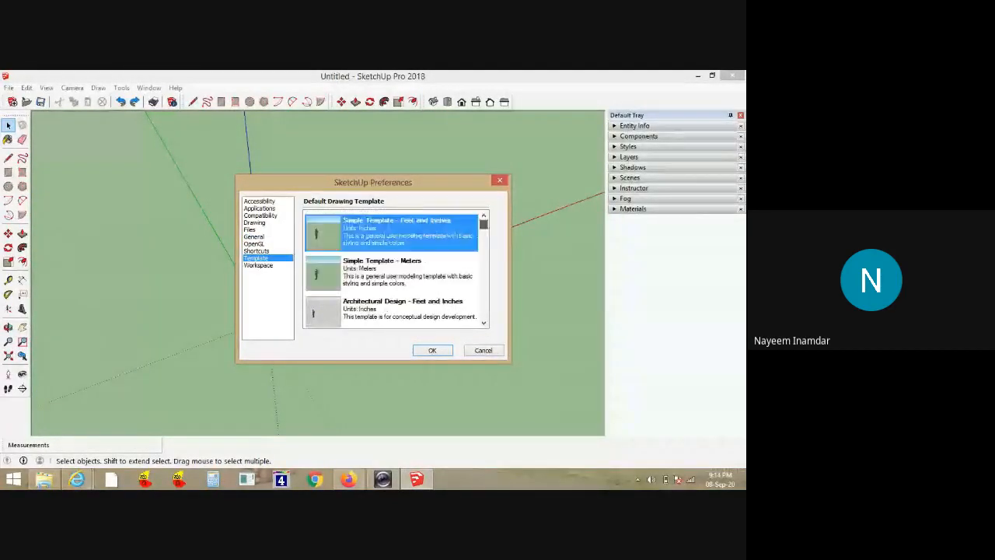
click(315, 276)
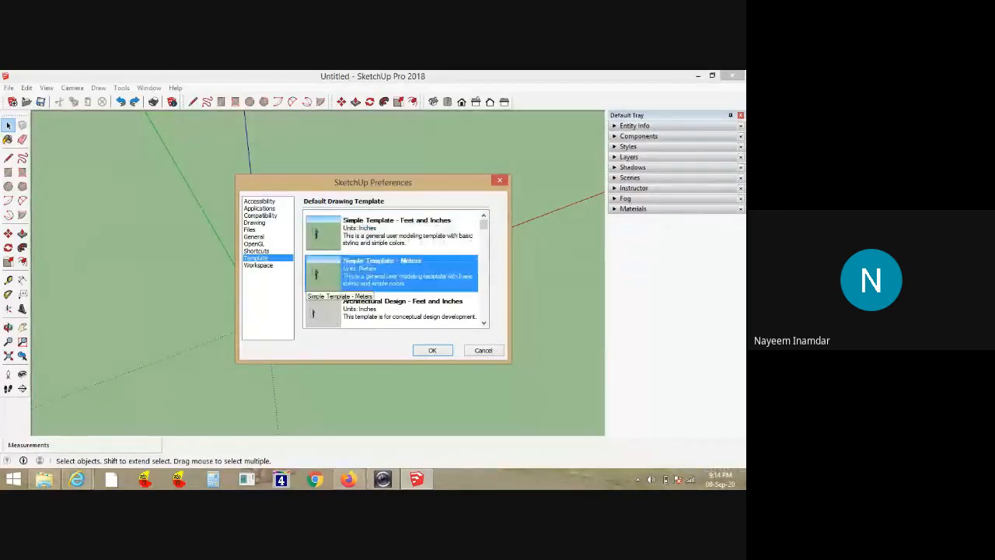
click(432, 350)
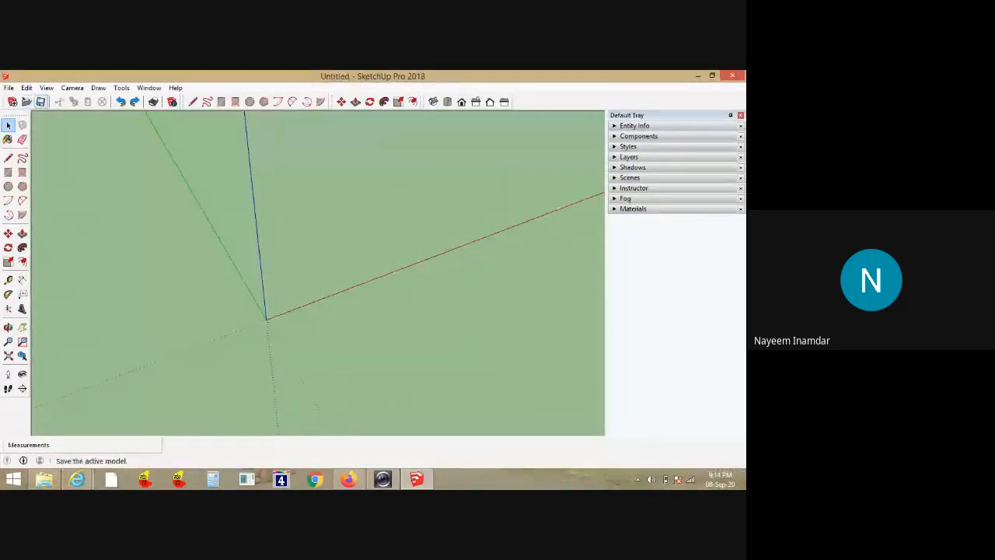
Start a new model from the default template, discarding the changes to the untitled model
click(41, 102)
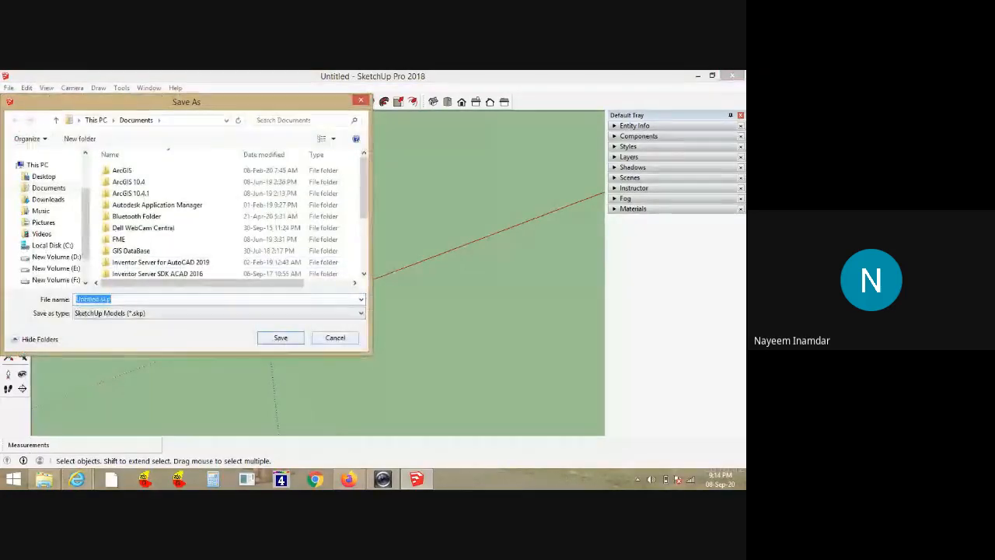
key(Escape)
click(8, 88)
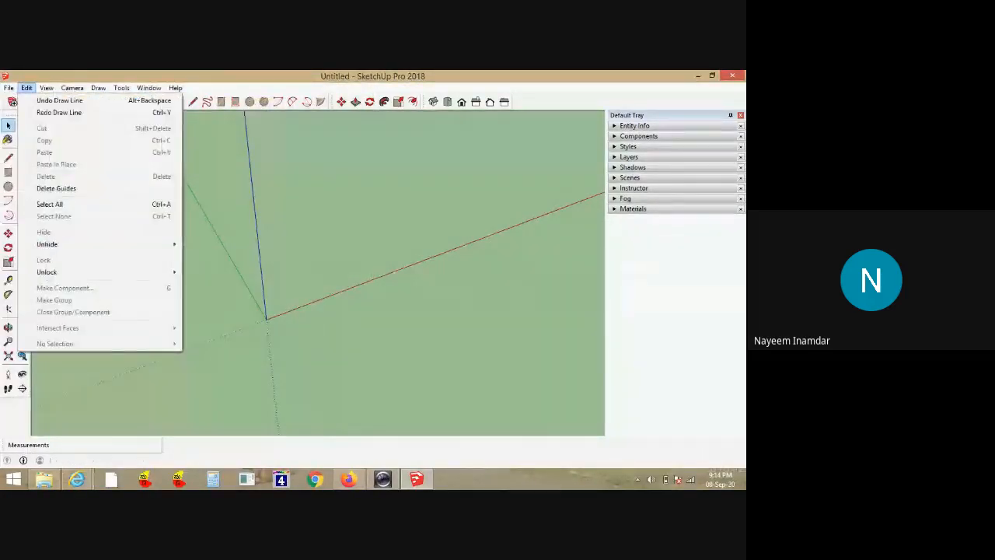
click(26, 88)
key(alt+f)
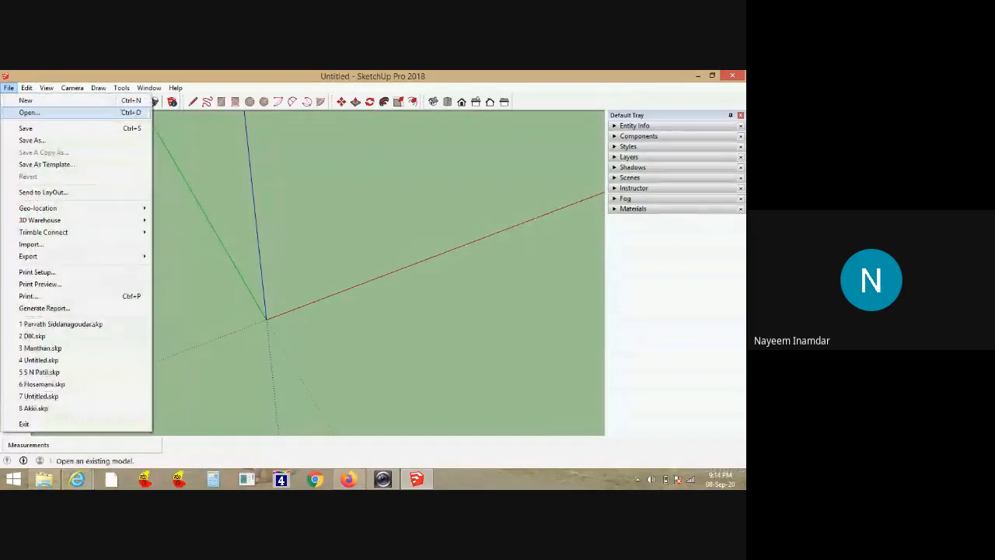
click(27, 100)
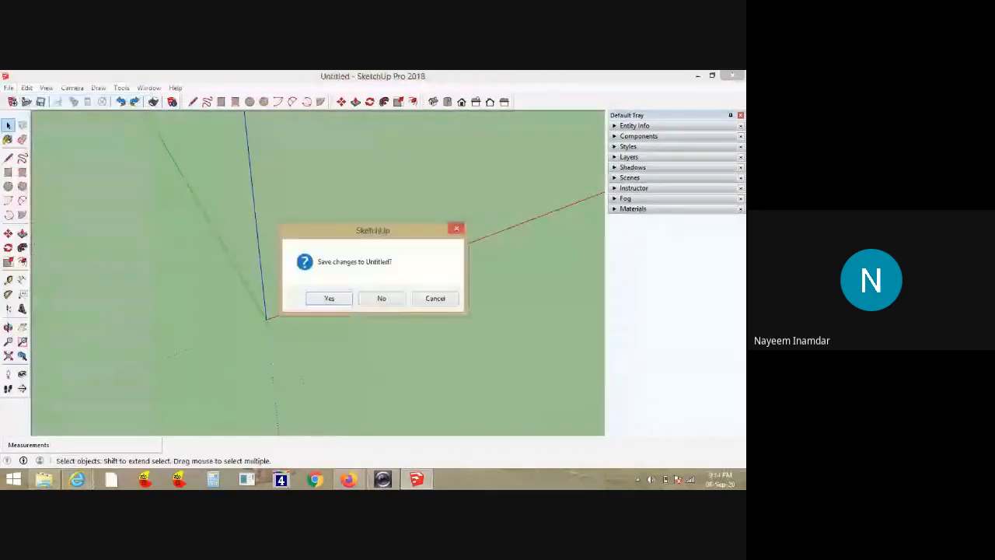
click(382, 298)
middle_drag(382, 299, 376, 330)
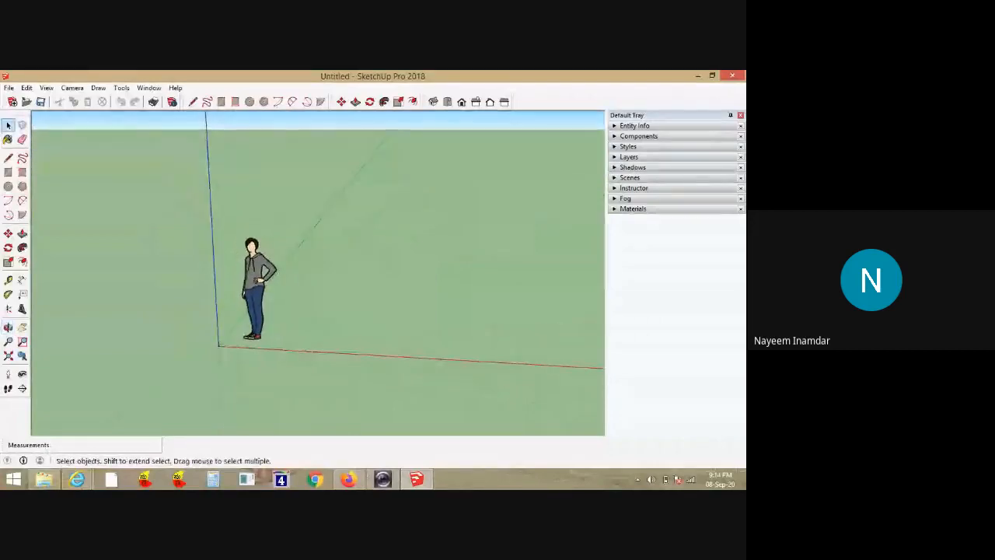
click(8, 157)
click(358, 298)
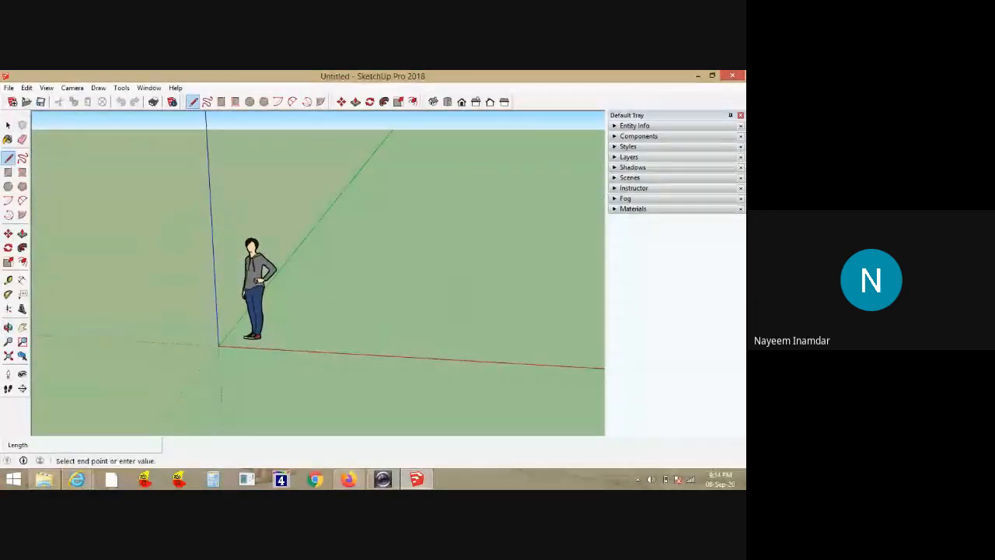
key(space)
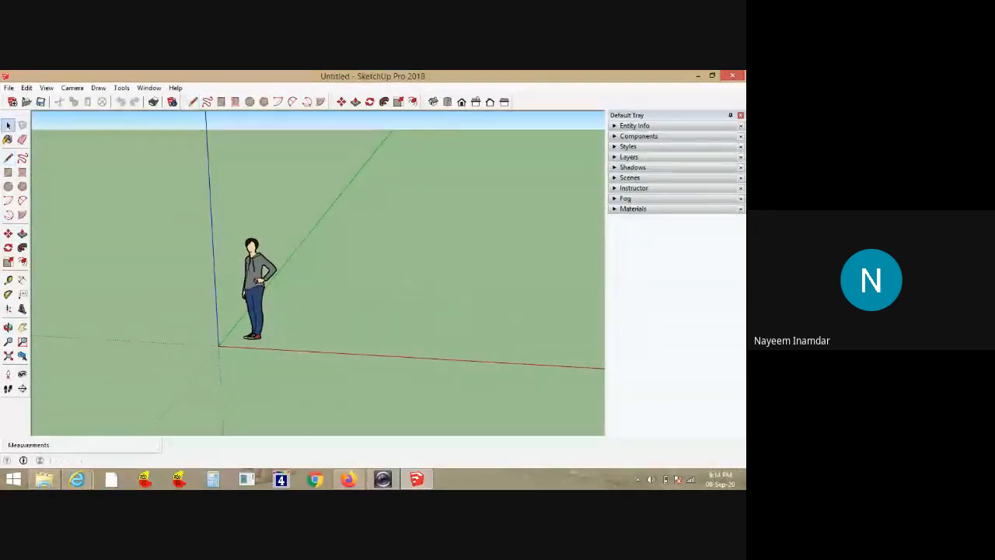
Switch to the Top view and draw a 5 m line parallel to the red axis, beside the standing figure
scroll(116, 273, down, 2)
click(446, 102)
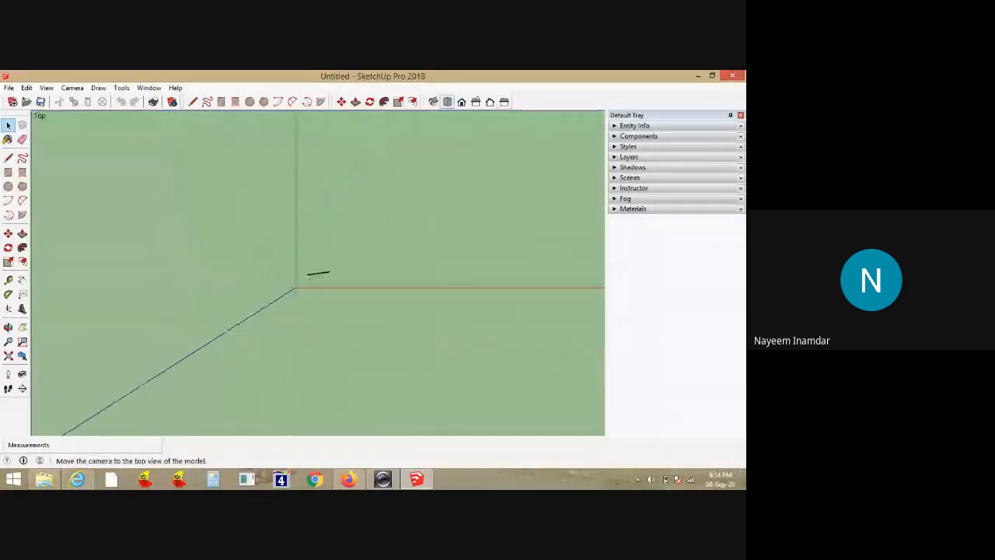
scroll(346, 265, up, 4)
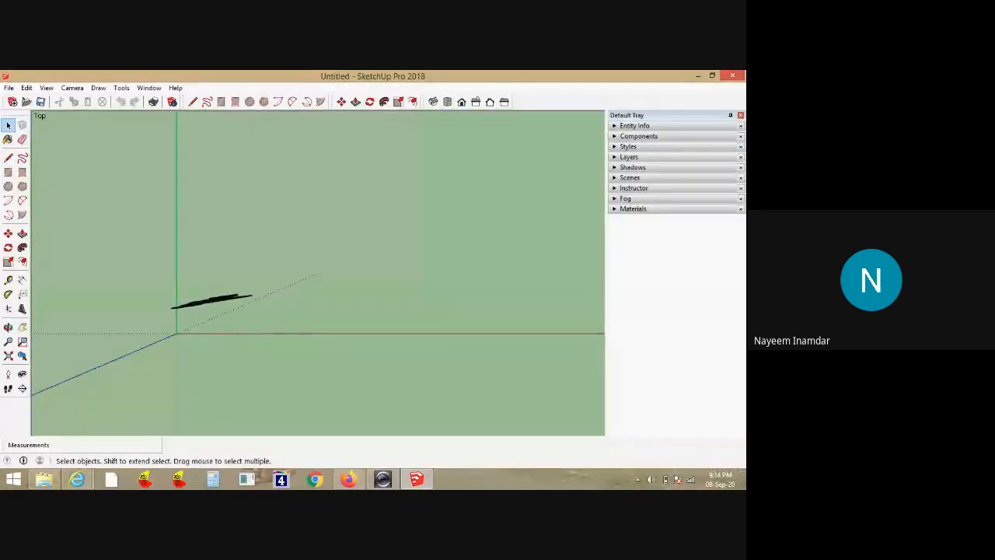
click(8, 158)
click(386, 260)
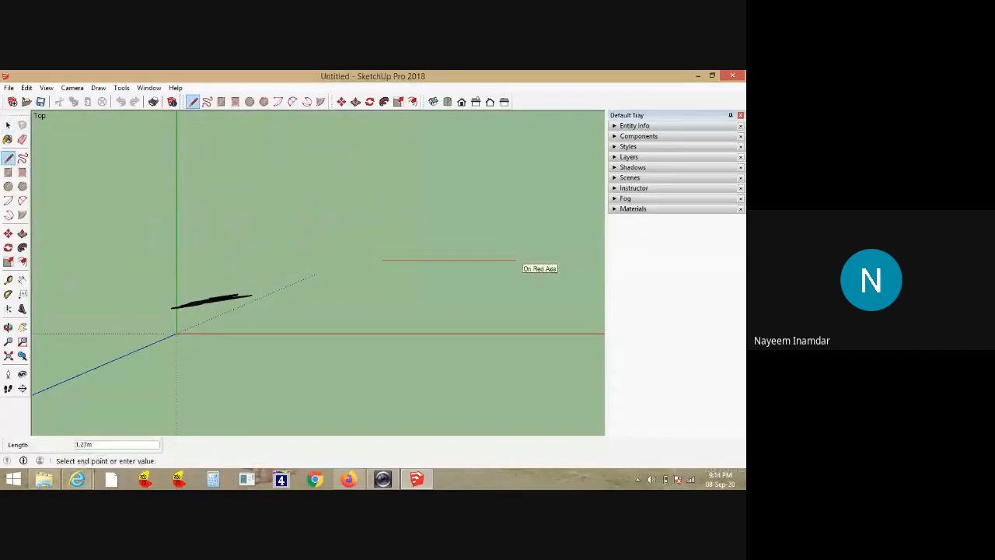
text(5)
key(Return)
scroll(272, 231, down, 6)
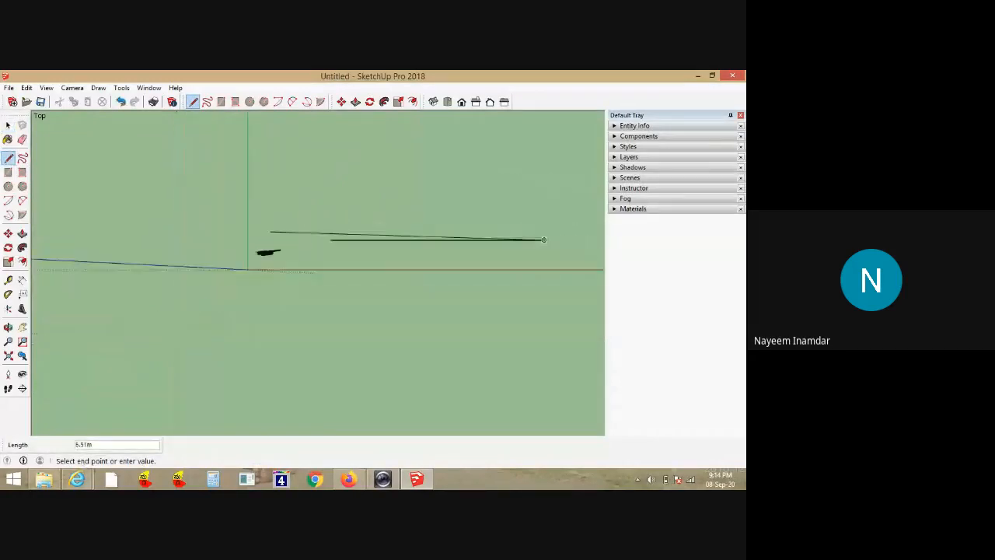
Complete the room square with two more 5 m lines and a closing line back to the first line's start point
scroll(478, 180, up, 2)
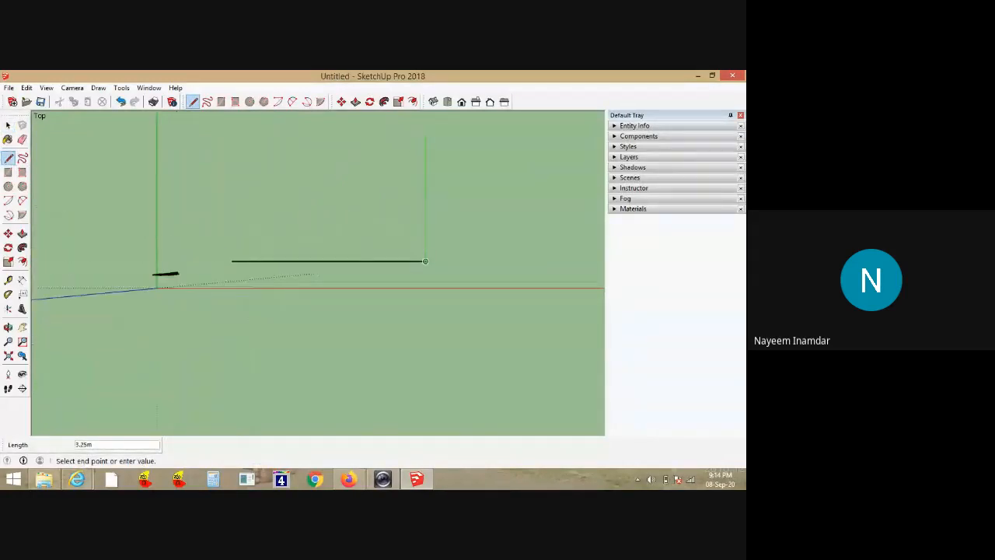
text(5)
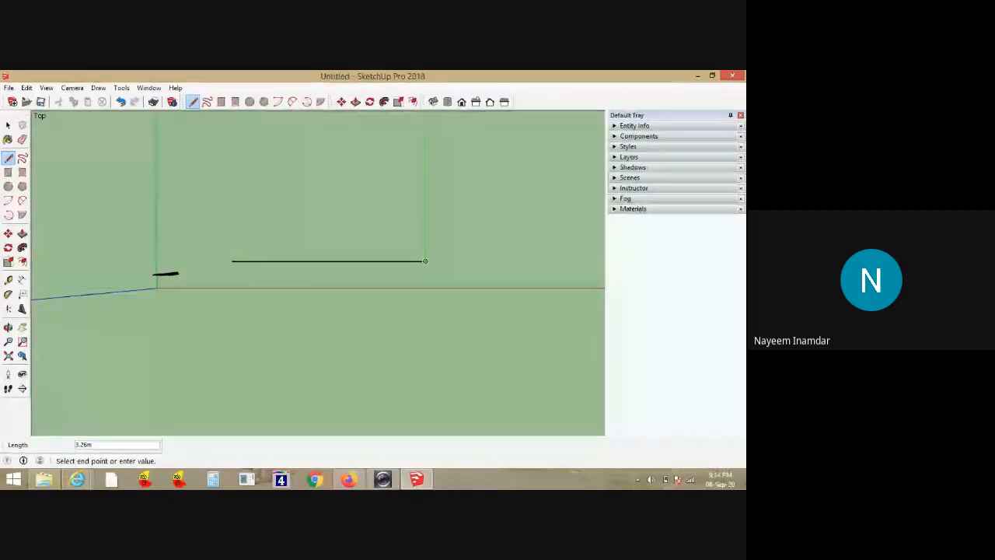
key(Return)
scroll(382, 198, down, 3)
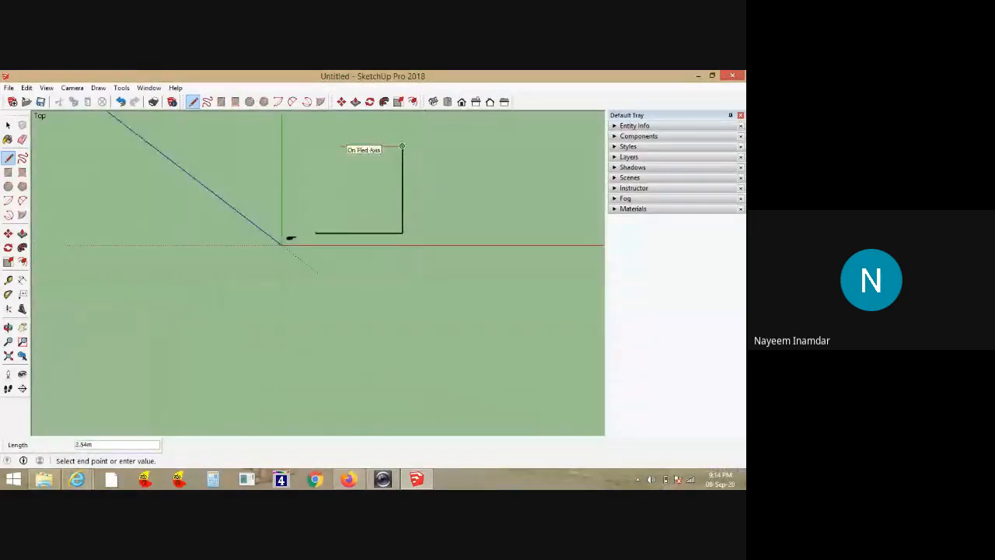
key(Return)
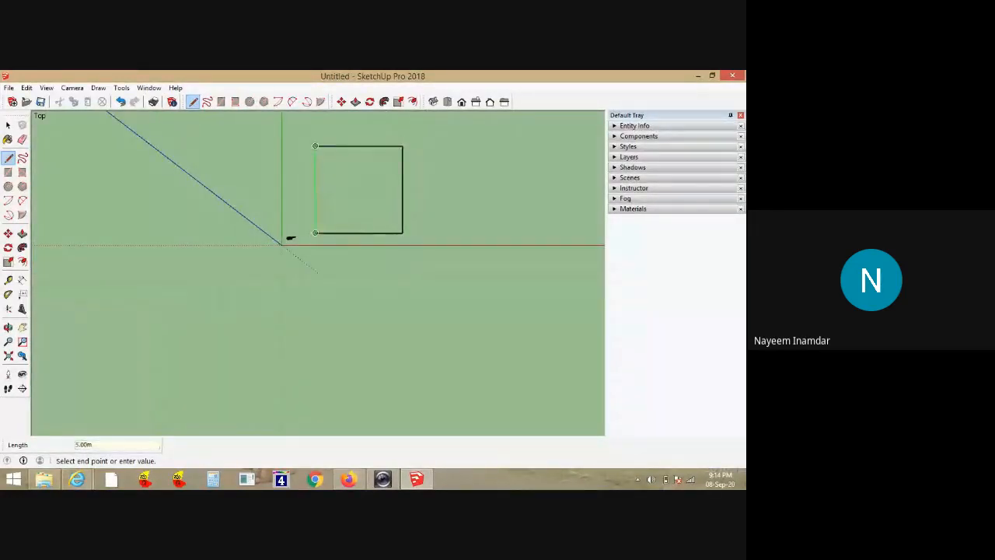
click(315, 233)
key(space)
Draw an outer outline with 5.6 m sides around the square, 0.3 m outside it, starting from the square's upper-left corner
scroll(427, 159, up, 2)
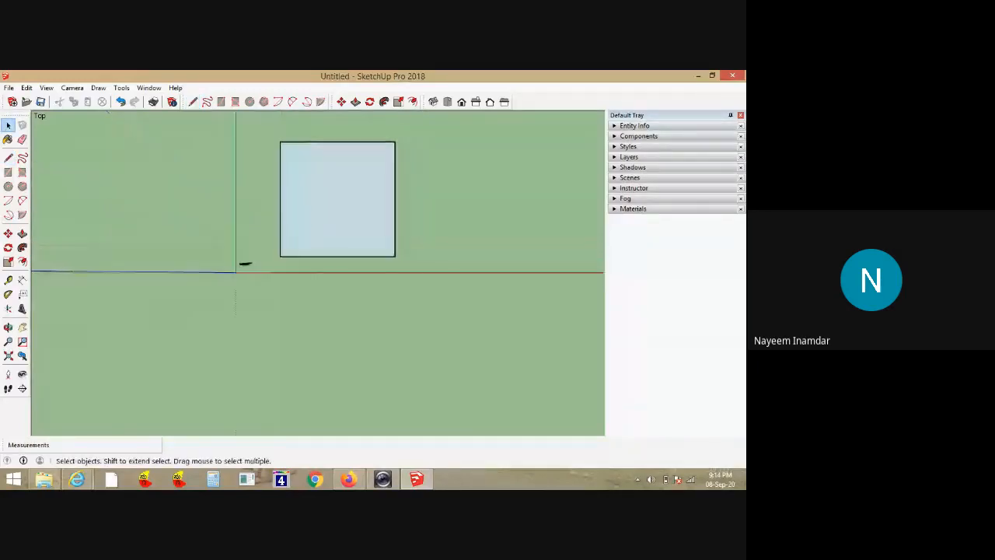
key(l)
click(279, 141)
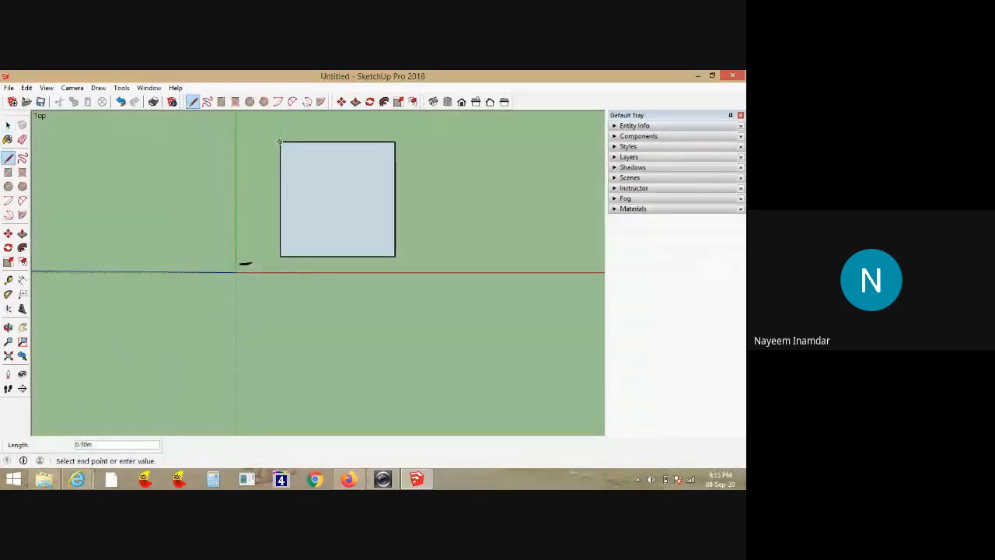
text(5.2)
key(Return)
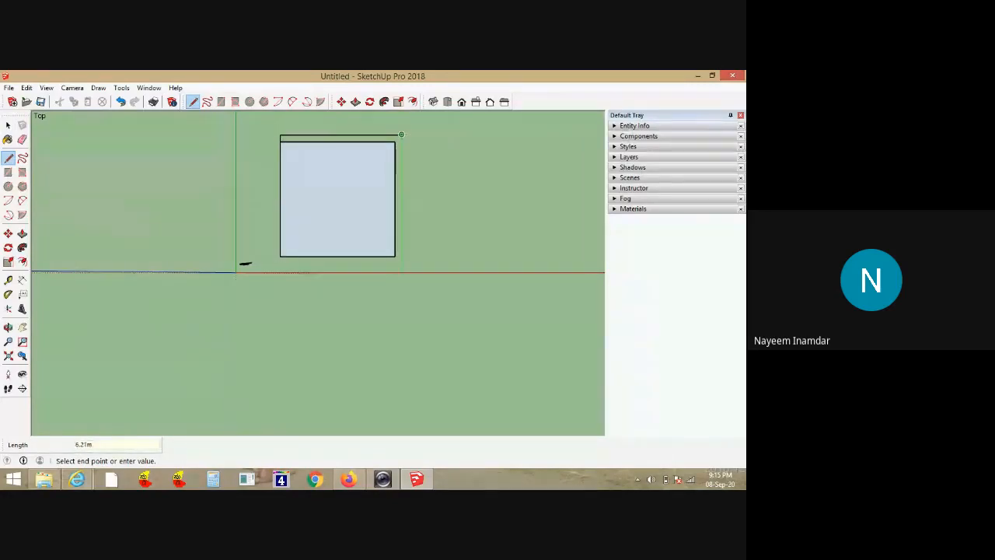
key(Return)
text(5.6)
key(Return)
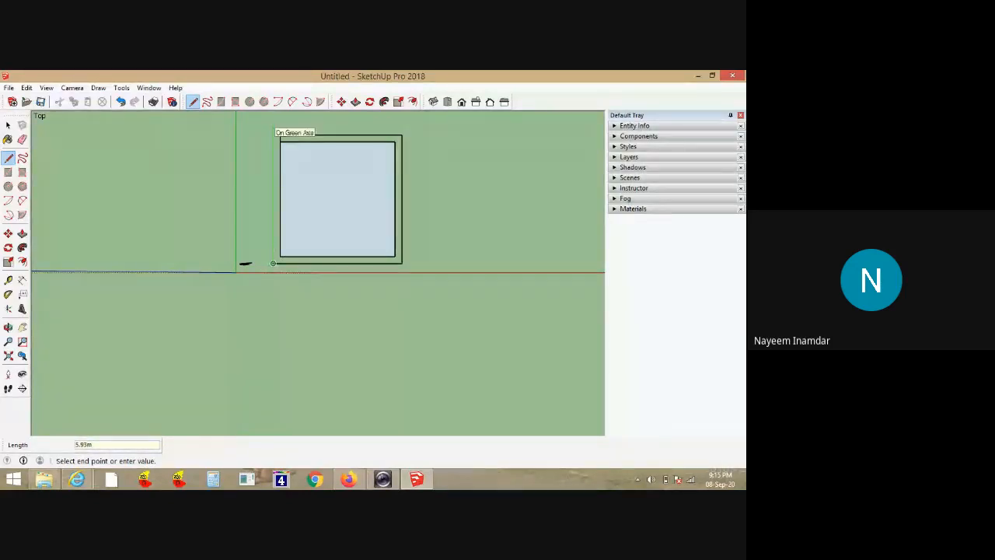
text(5.6)
key(Return)
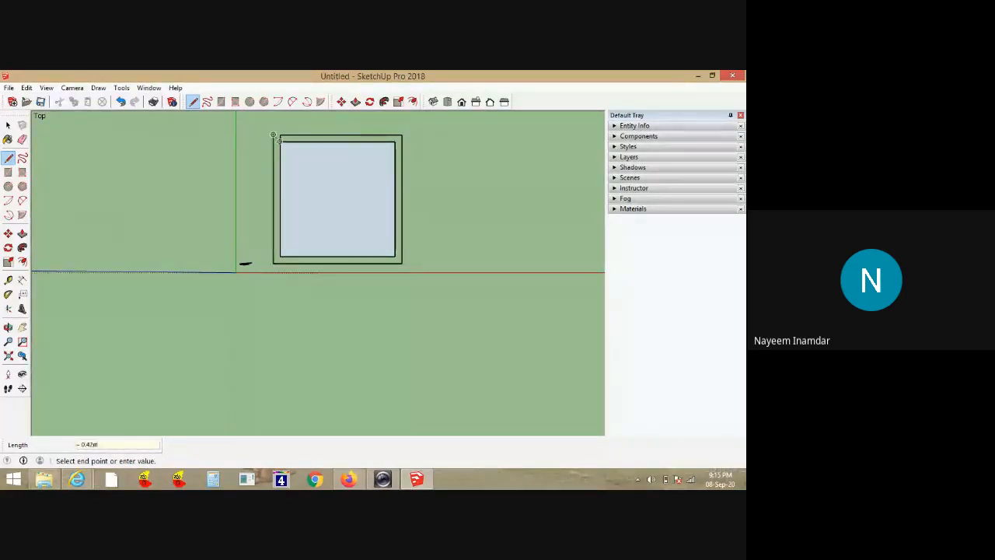
click(280, 135)
Delete the short edge connecting the inner and outer outlines at the upper-left corner
key(space)
scroll(279, 138, up, 3)
click(280, 139)
key(Delete)
Examine the room outline and its wall band from the isometric view and several other angles
middle_drag(280, 140, 255, 113)
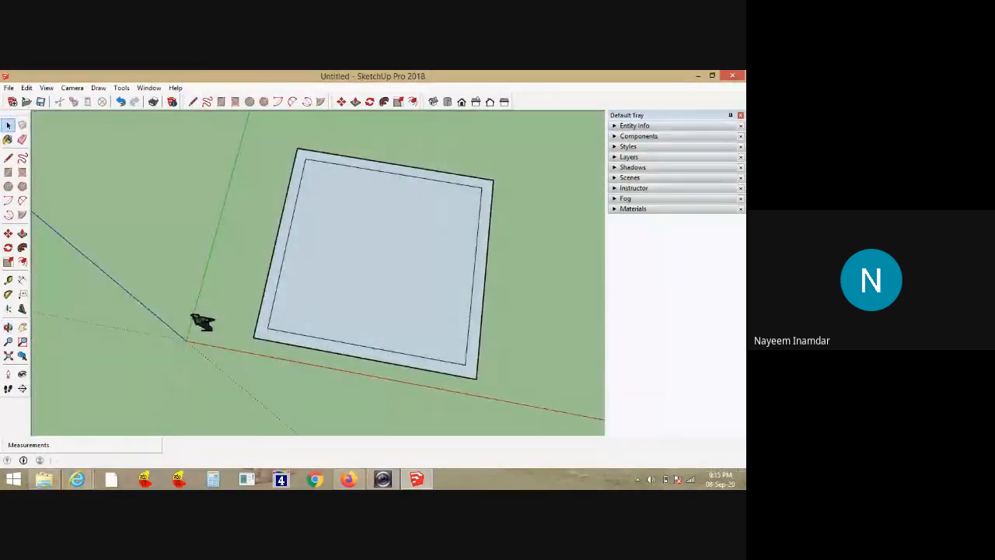
middle_drag(200, 322, 196, 307)
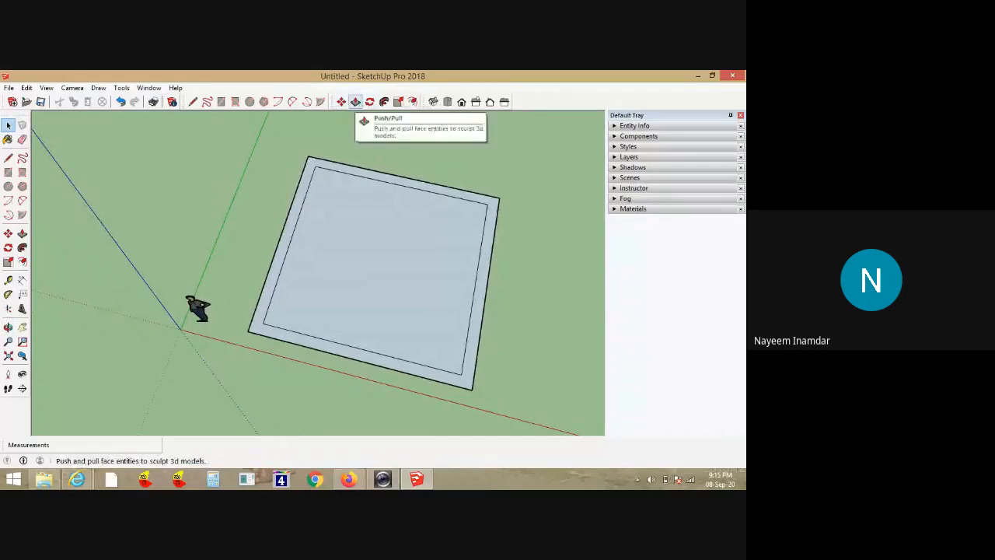
click(433, 102)
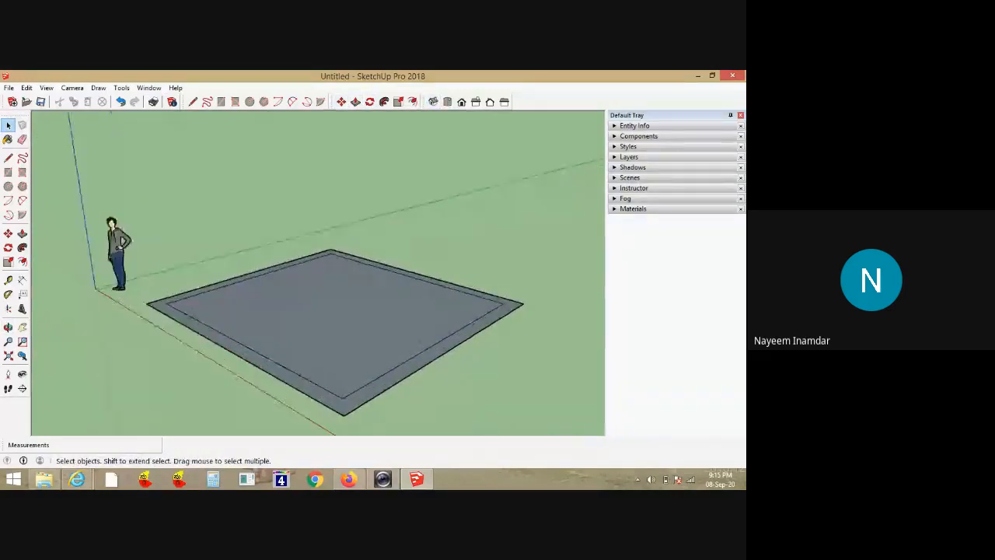
scroll(350, 334, up, 2)
scroll(350, 335, down, 2)
middle_drag(349, 334, 381, 335)
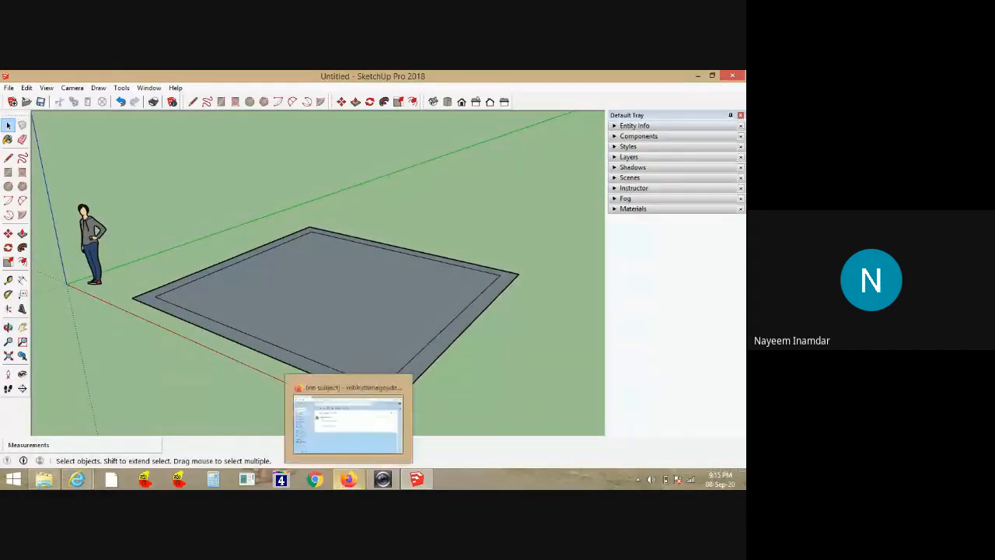
mouse_move(44, 479)
mouse_move(76, 479)
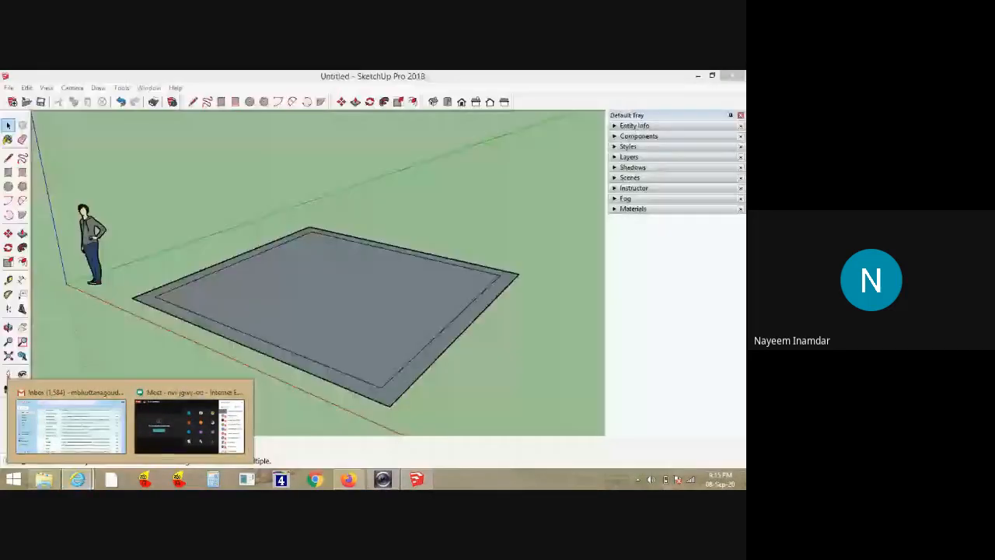
middle_drag(395, 147, 398, 179)
scroll(398, 179, down, 3)
scroll(311, 175, up, 3)
middle_drag(256, 148, 295, 190)
scroll(283, 147, down, 3)
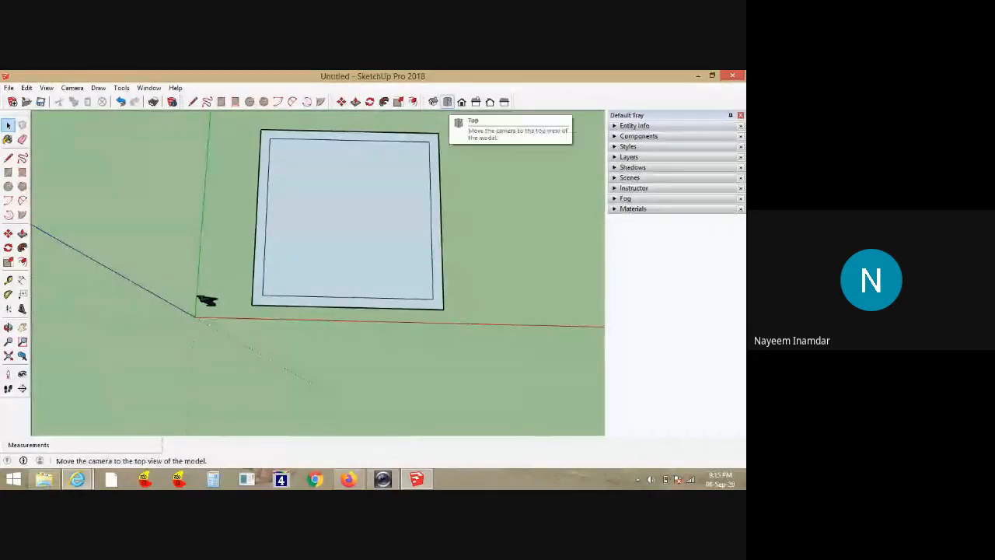
In Top view, draw a 0.3 m line across the wall beside the red axis, from the inner corner farthest from the figure
click(447, 101)
scroll(315, 312, up, 3)
scroll(307, 317, down, 1)
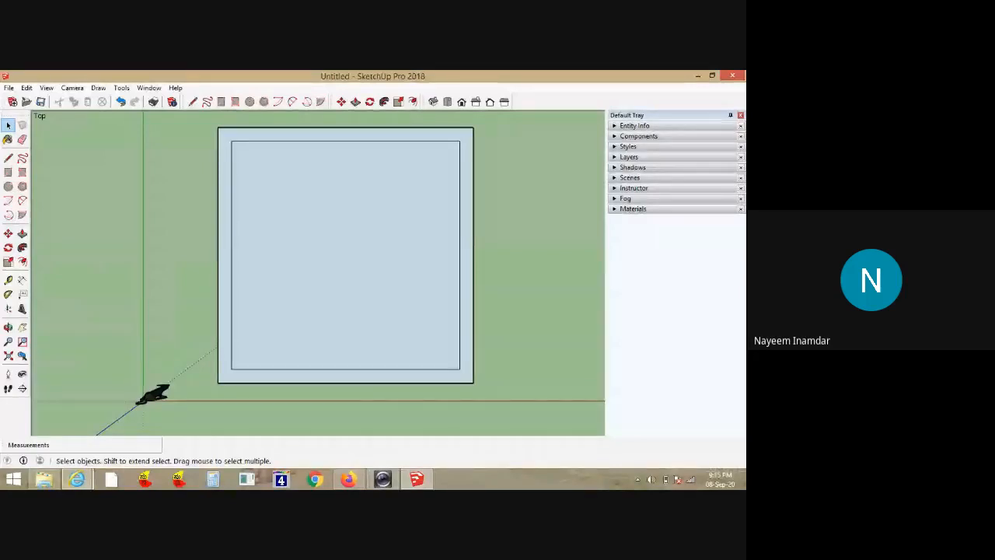
click(193, 101)
click(459, 368)
click(459, 382)
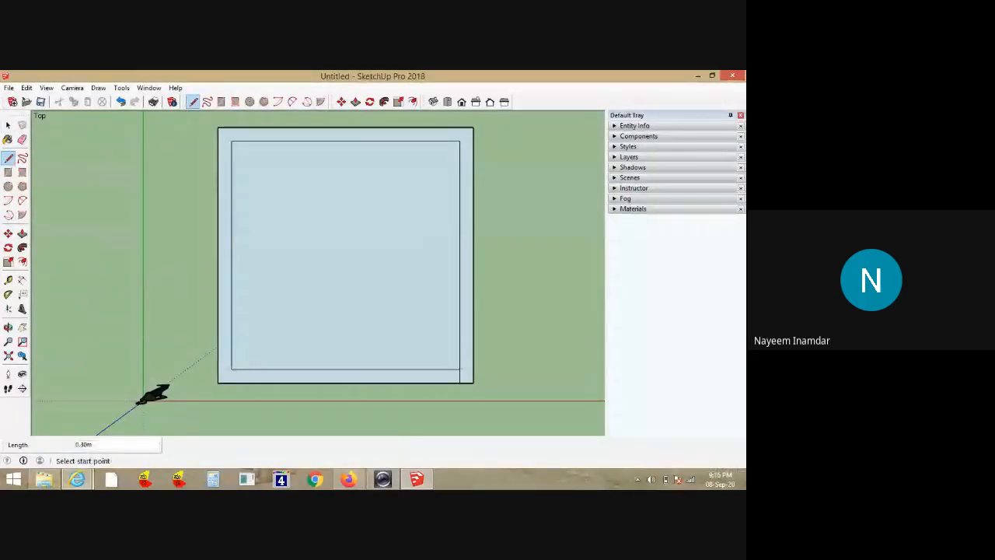
key(space)
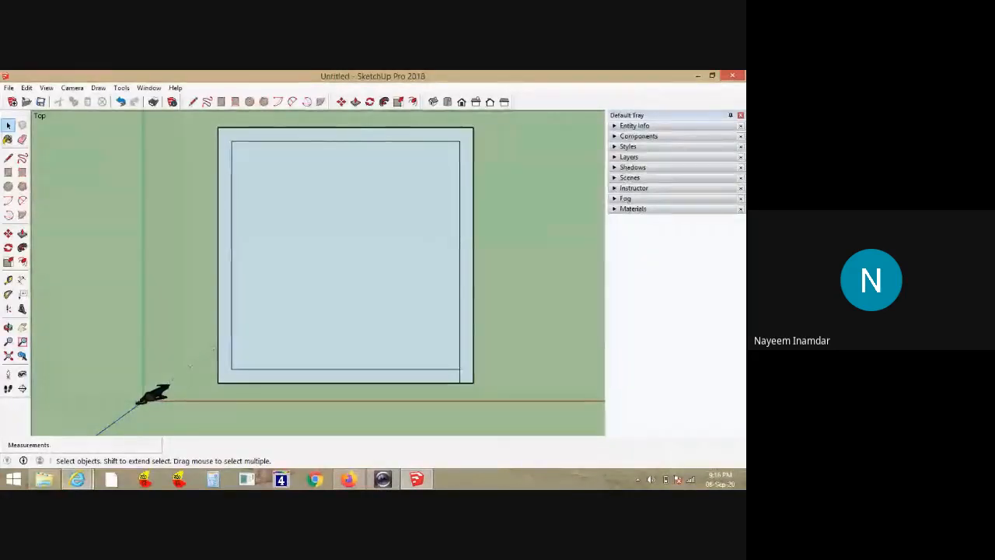
Mark a 1.2 m opening from that inner corner along the wall's inner edge and draw its second line across the wall
key(l)
click(8, 157)
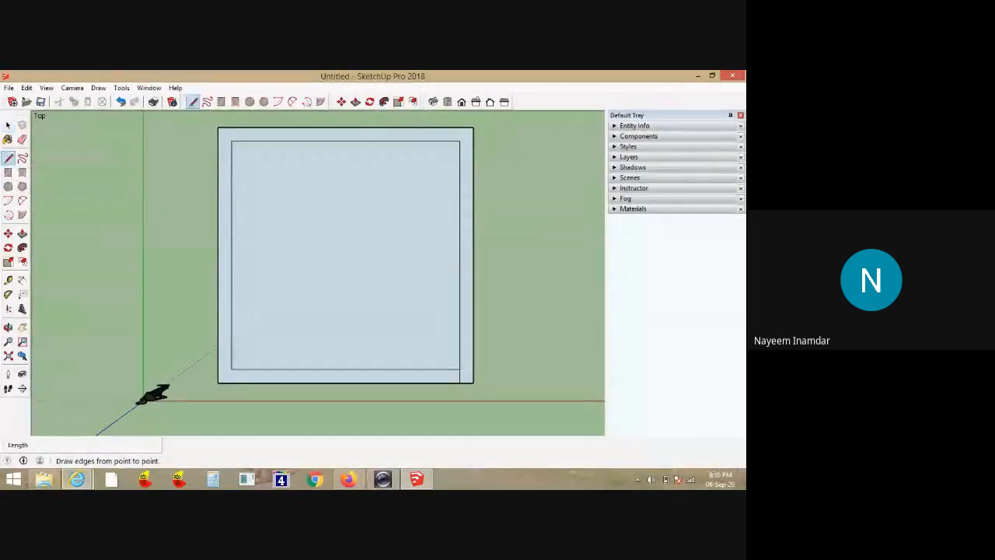
click(459, 369)
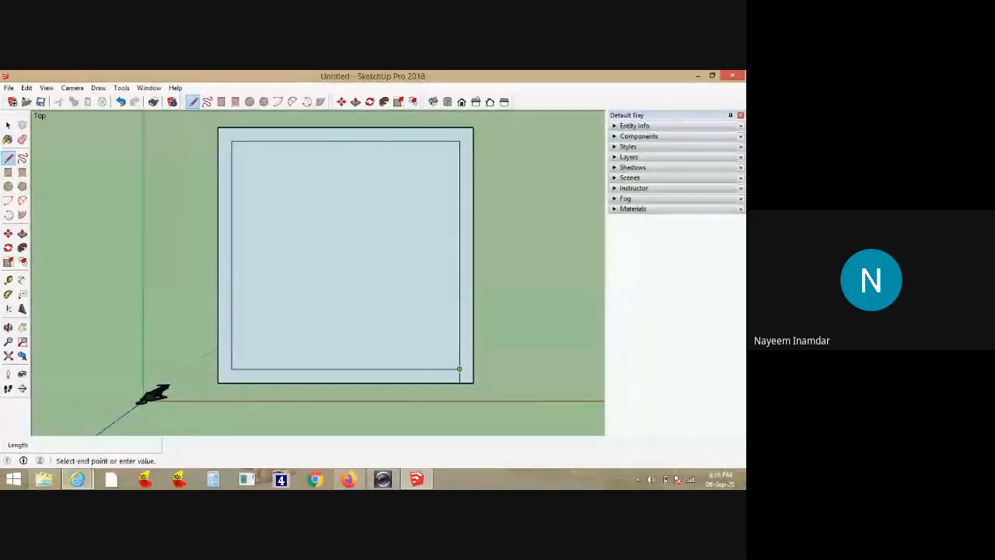
text(1.2)
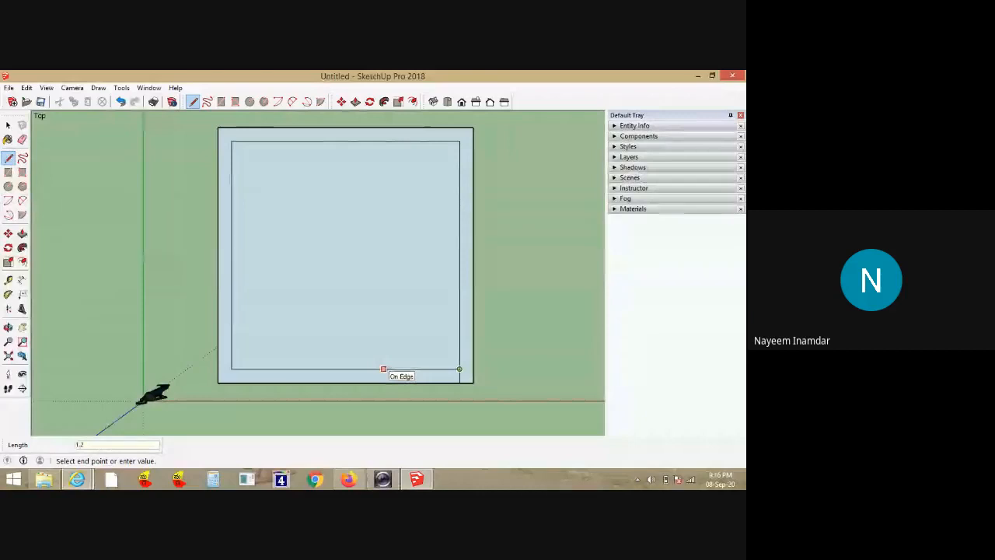
key(Return)
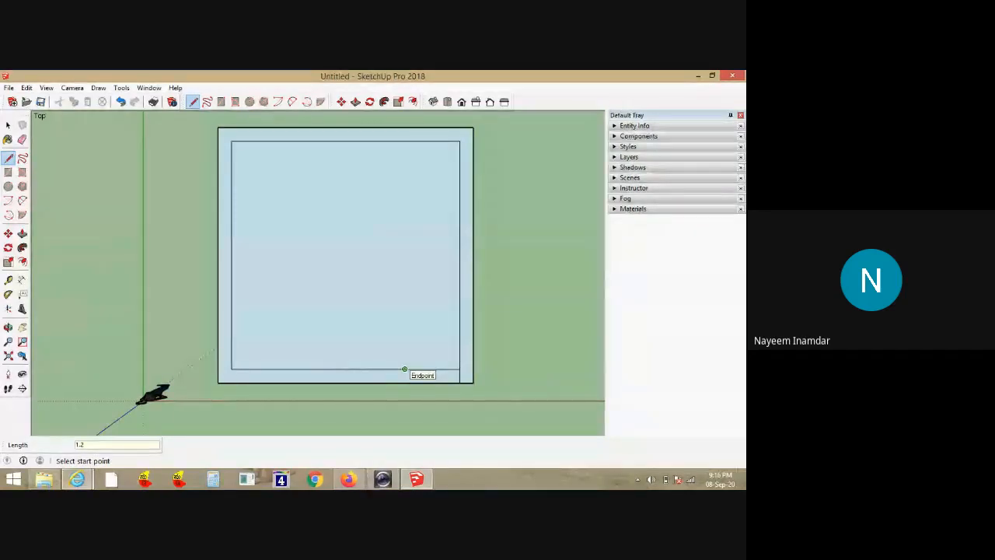
click(404, 369)
click(404, 382)
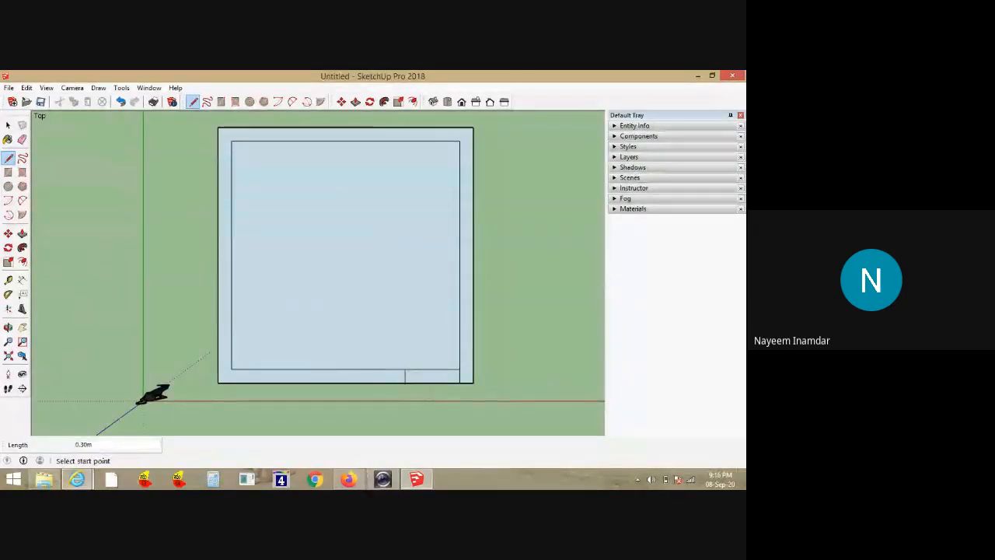
key(space)
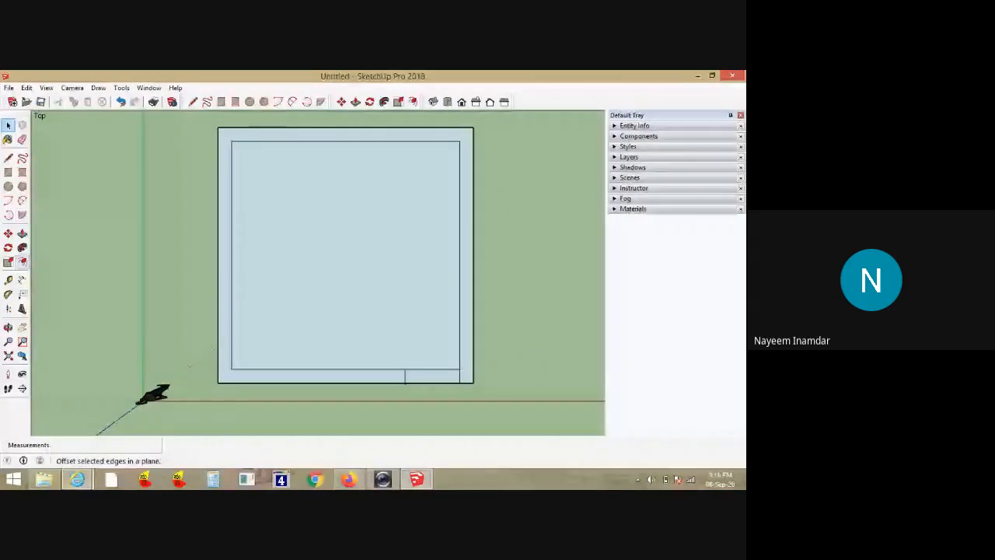
Dimension the opening's width between its two inner endpoints, then delete that dimension
click(22, 280)
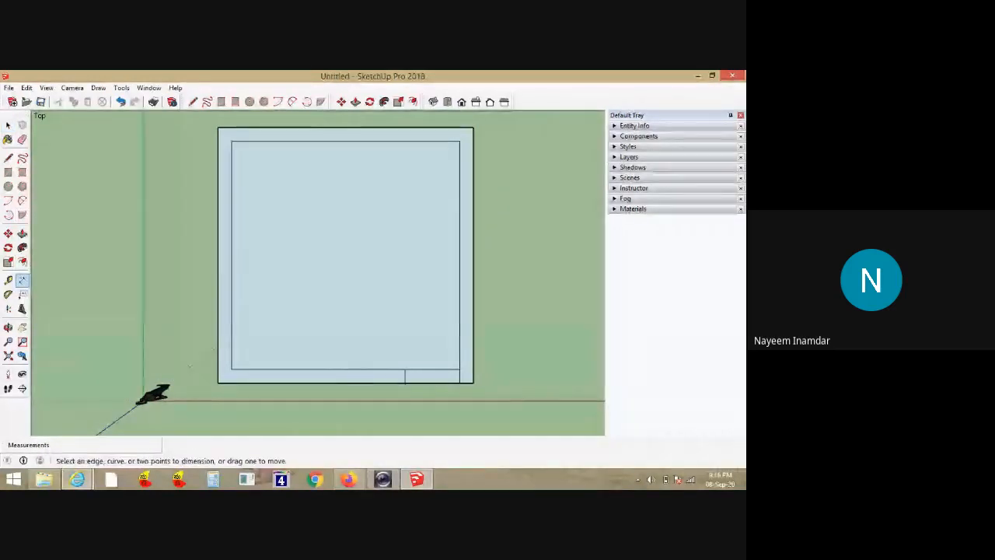
click(404, 369)
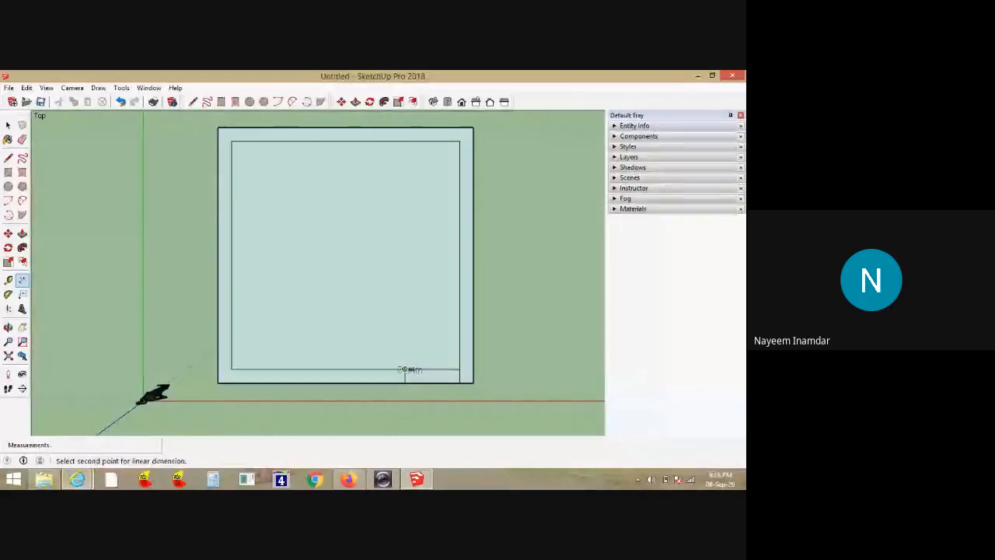
click(459, 370)
scroll(439, 385, up, 4)
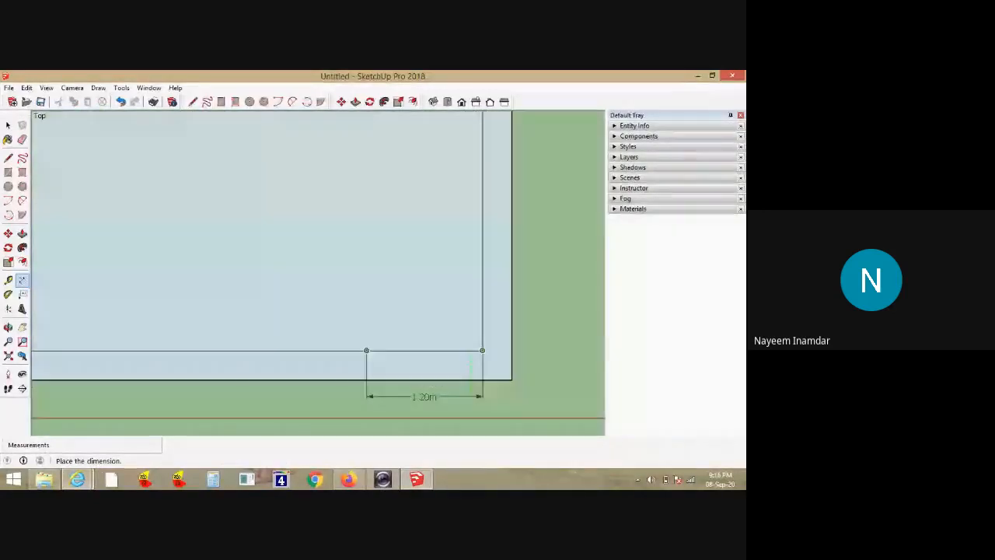
click(470, 397)
key(space)
click(424, 398)
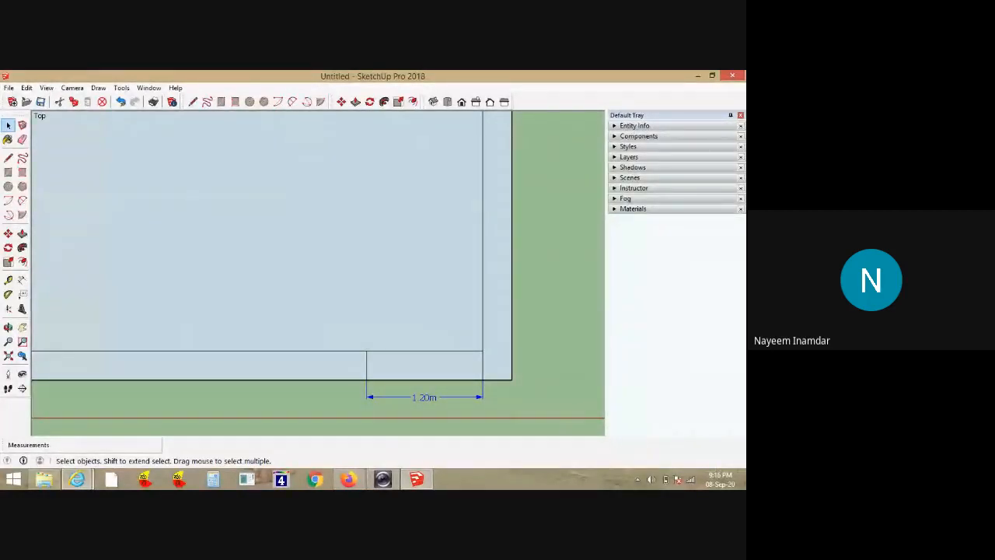
key(Delete)
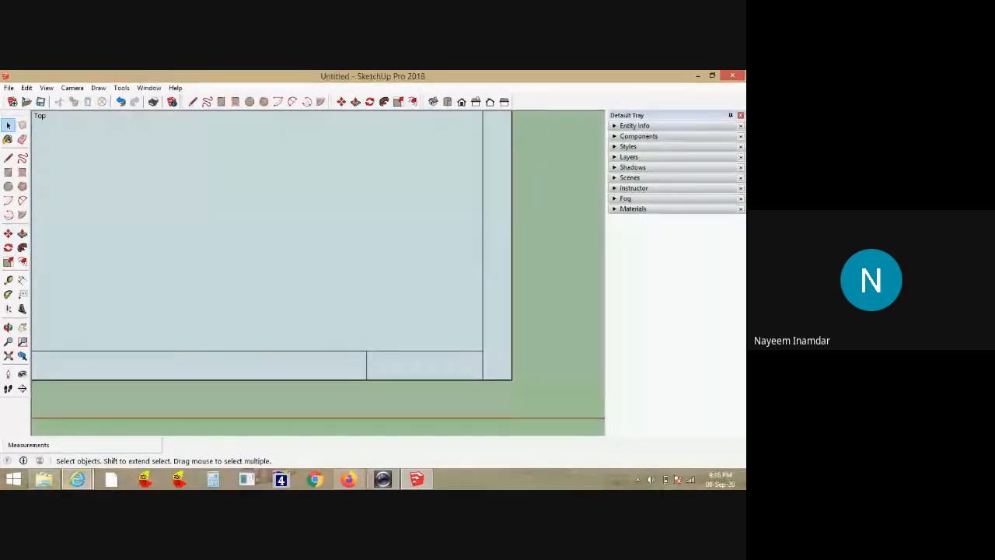
Draw a line across the wall beside the green axis, from its inner edge's midpoint to the outer edge
scroll(432, 252, down, 2)
middle_drag(35, 342, 47, 218)
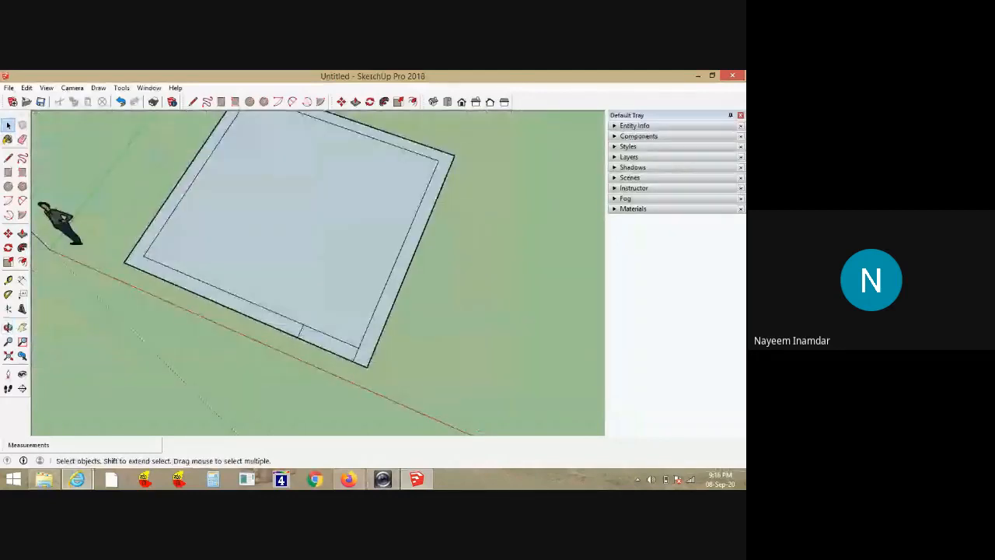
scroll(288, 347, down, 2)
middle_drag(288, 347, 348, 336)
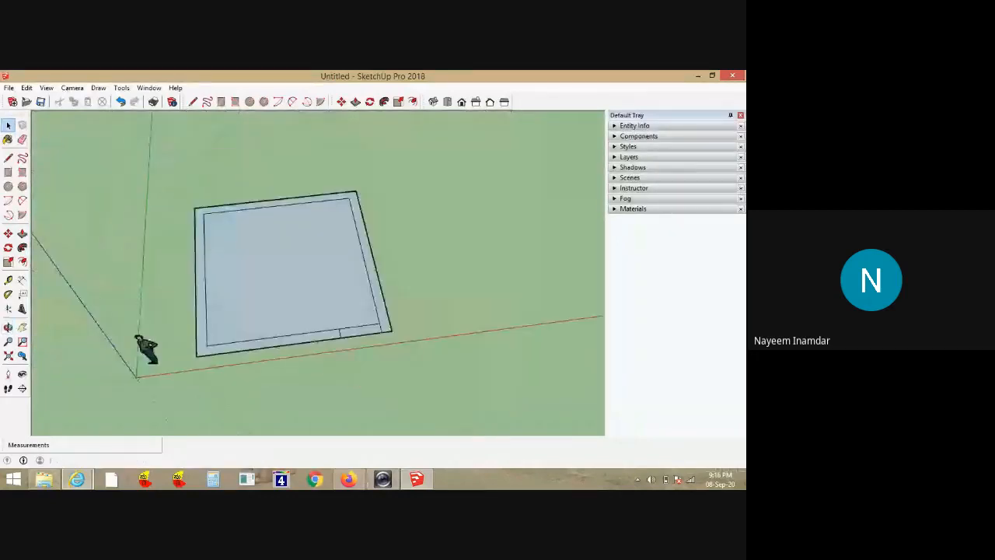
scroll(204, 267, up, 2)
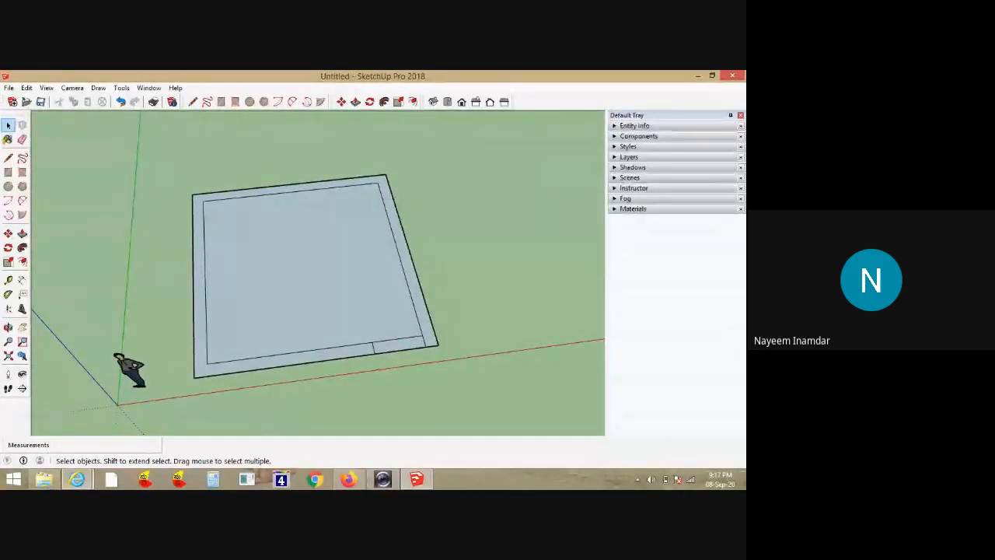
middle_drag(314, 292, 261, 339)
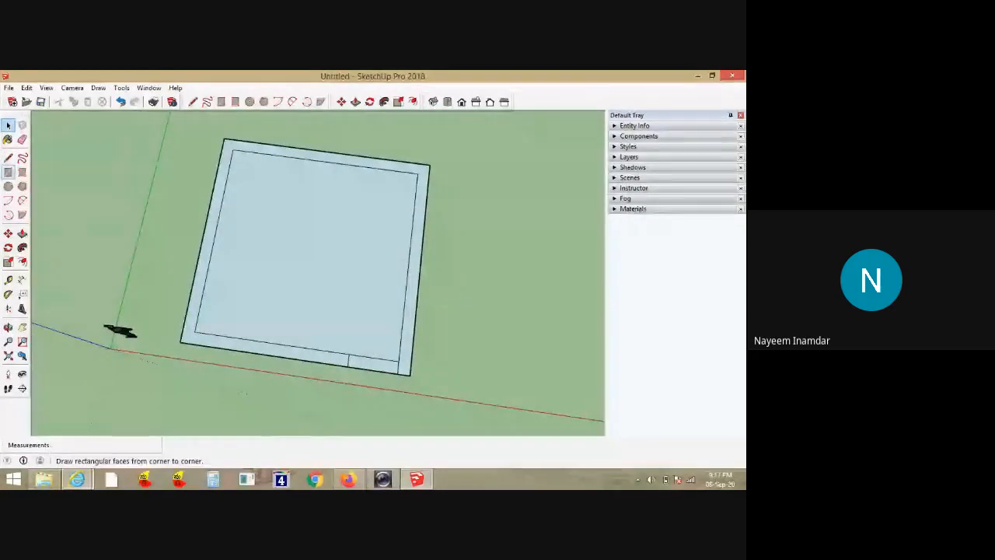
key(l)
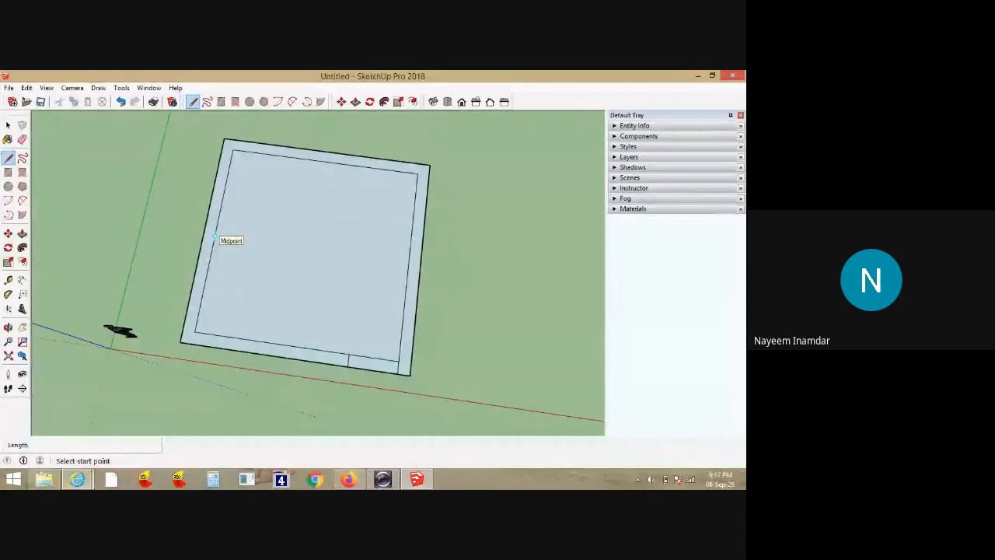
scroll(214, 235, up, 2)
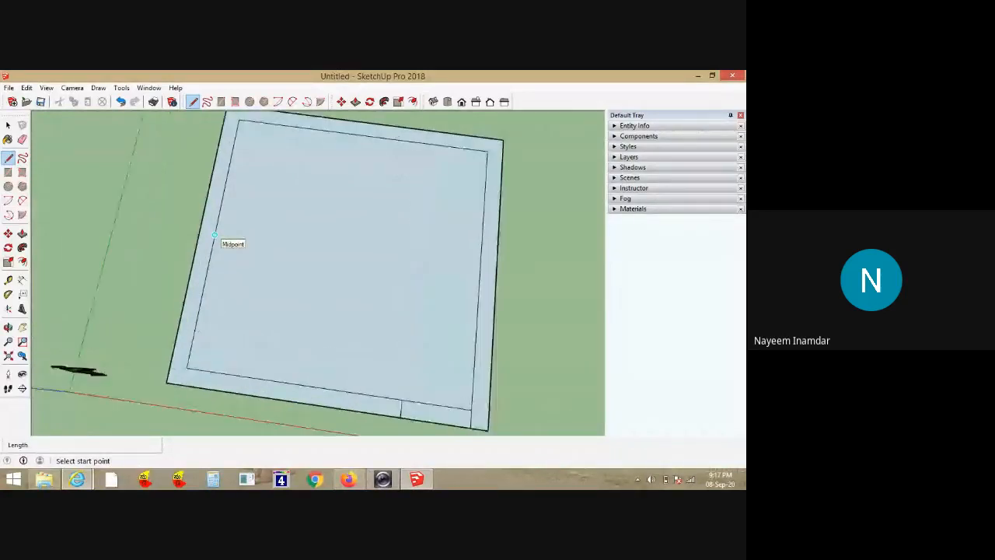
click(215, 235)
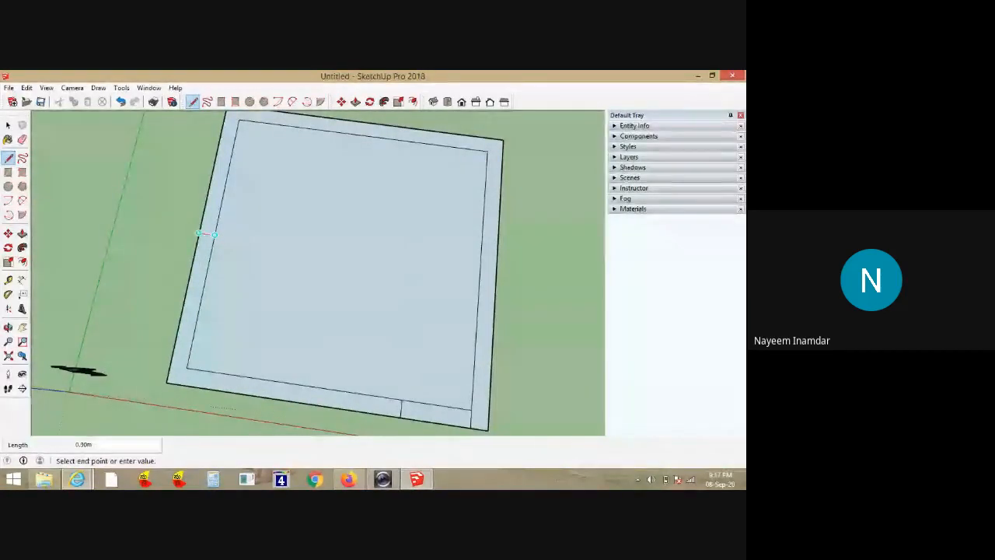
click(199, 233)
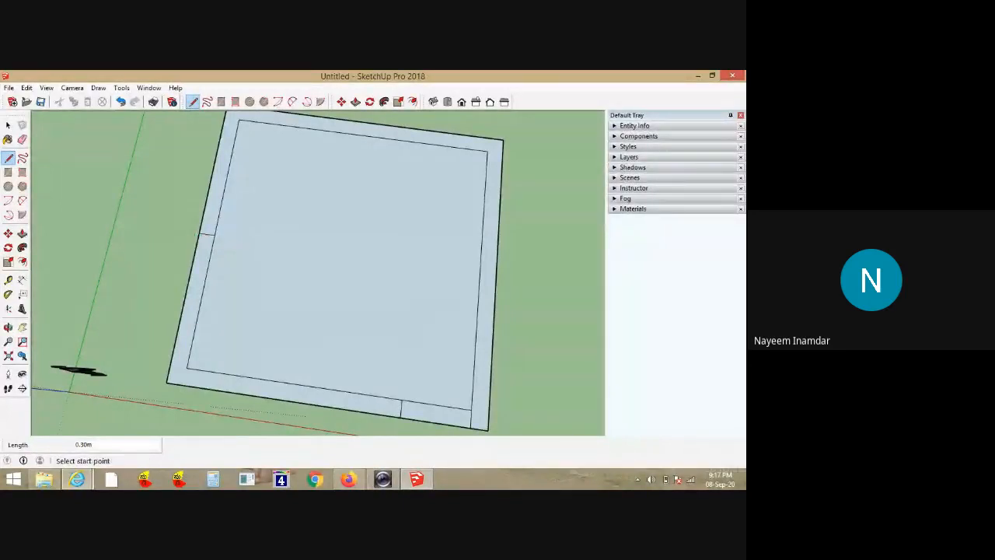
key(space)
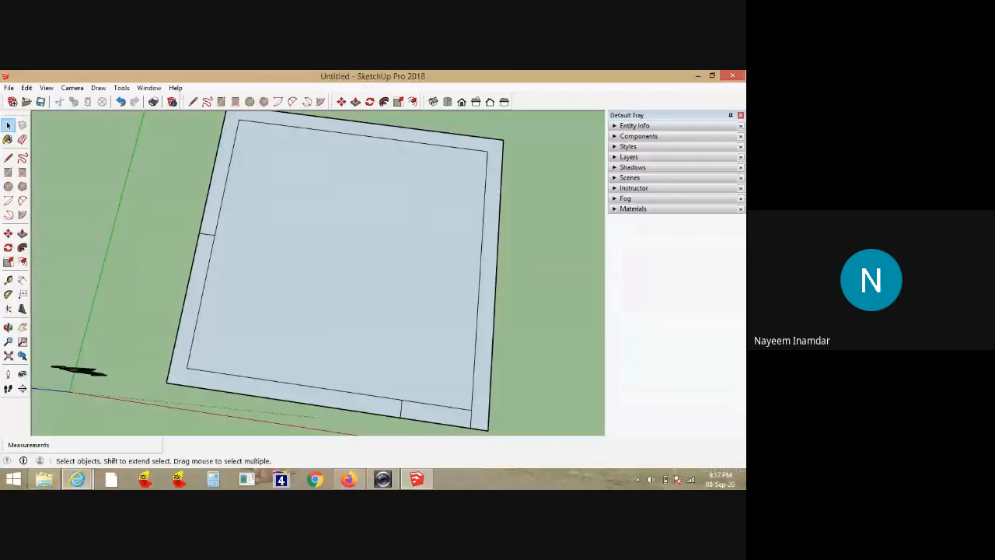
Draw a 1 m line along that wall's inner edge from the midpoint, away from the red axis, and a line across the wall at its end
key(l)
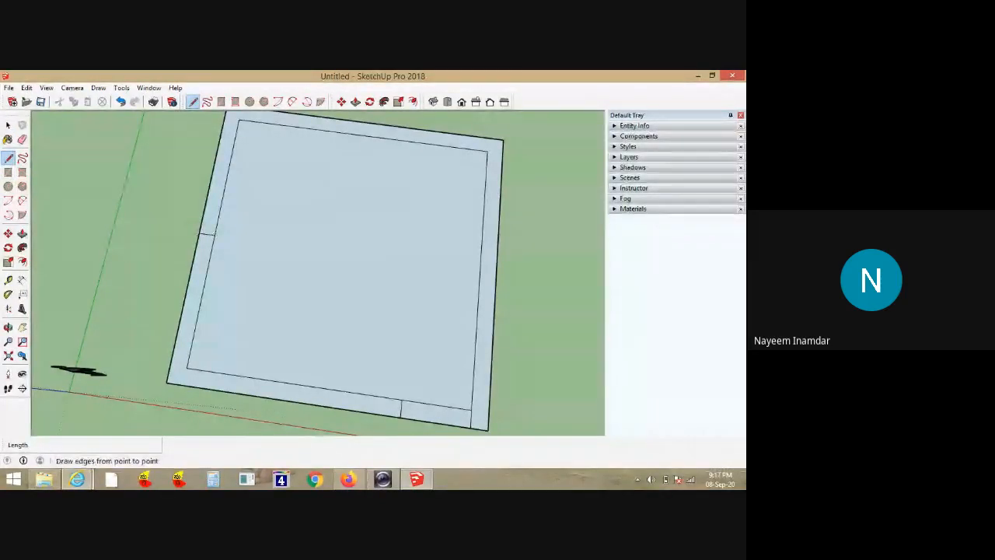
click(214, 235)
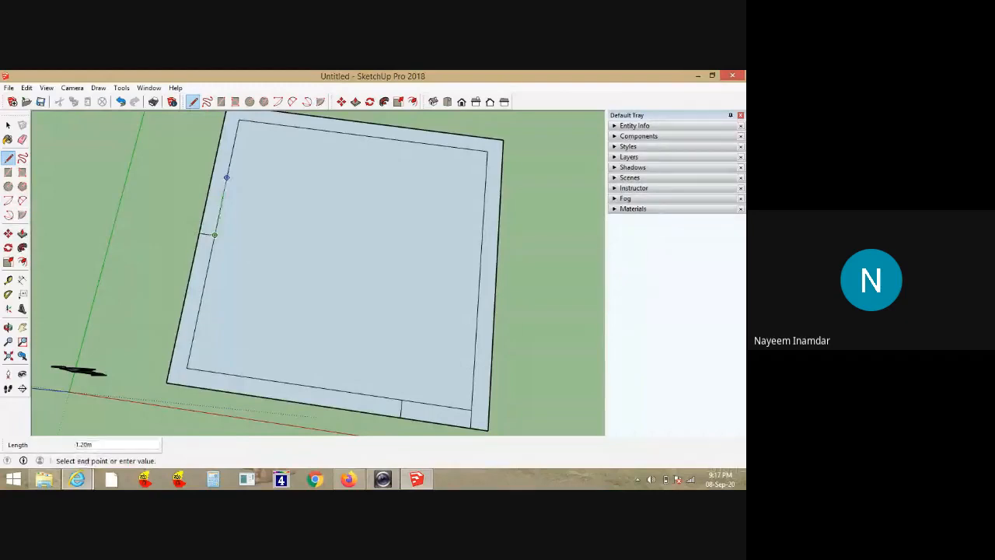
text(1)
key(Return)
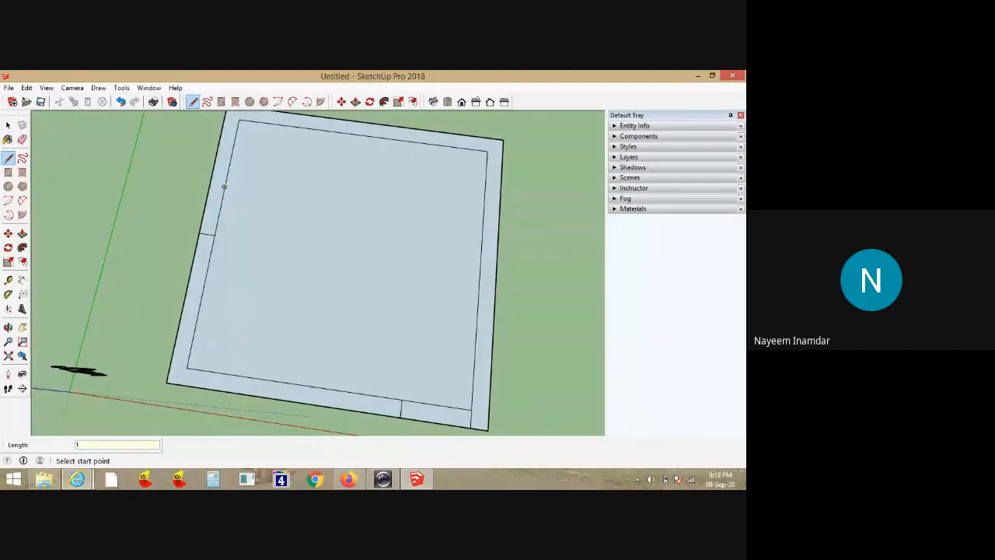
click(224, 186)
click(209, 185)
Draw a matching line across the wall 1 m from the midpoint on the red-axis side, and delete the middle line
click(215, 234)
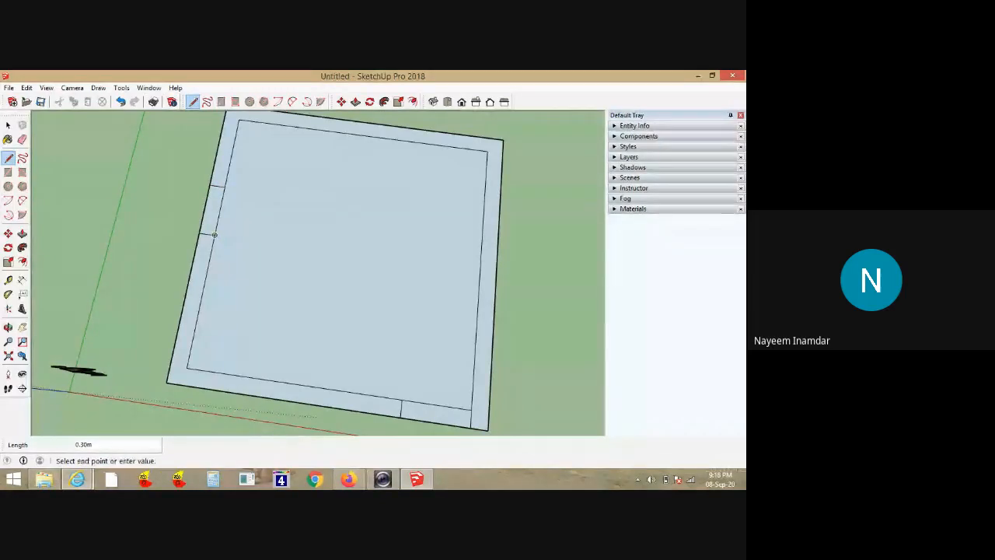
click(201, 234)
click(203, 285)
click(188, 282)
key(space)
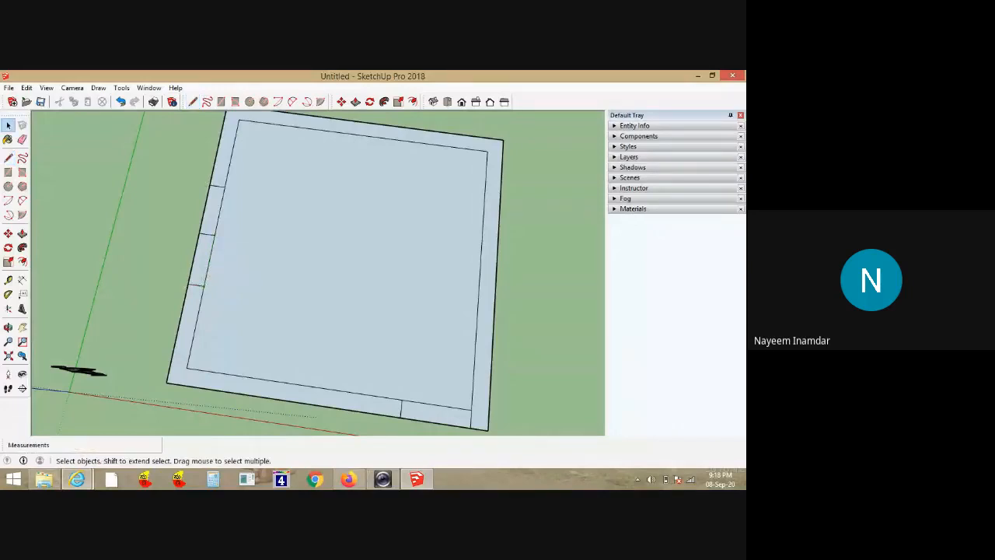
click(207, 234)
key(Delete)
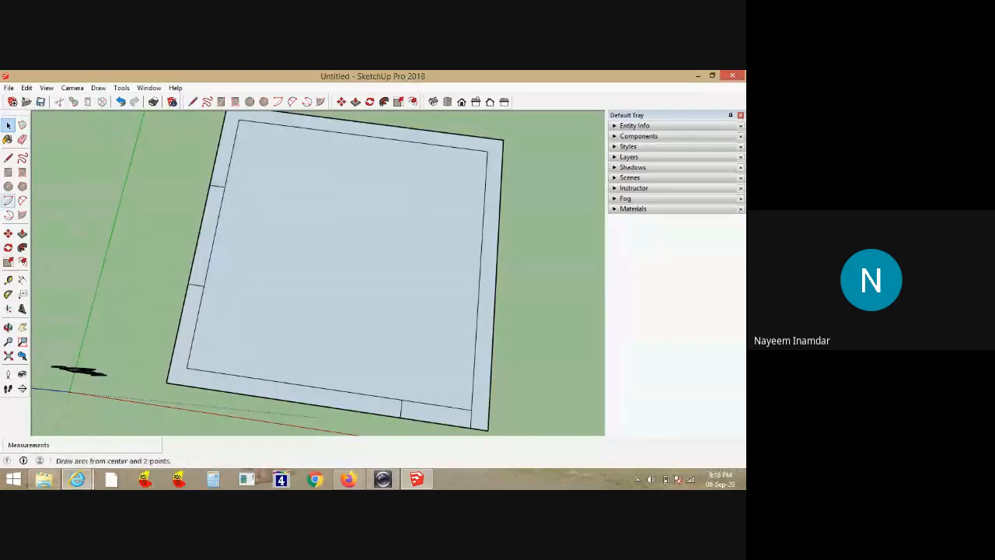
Measure the opening's width between its two outer endpoints with the Dimension tool, without placing the dimension
click(22, 279)
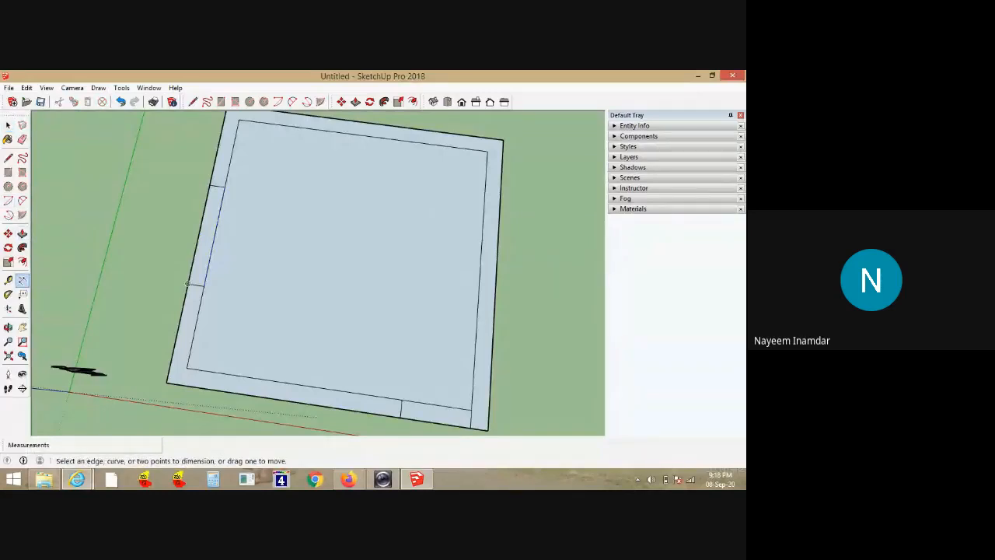
click(188, 283)
click(220, 187)
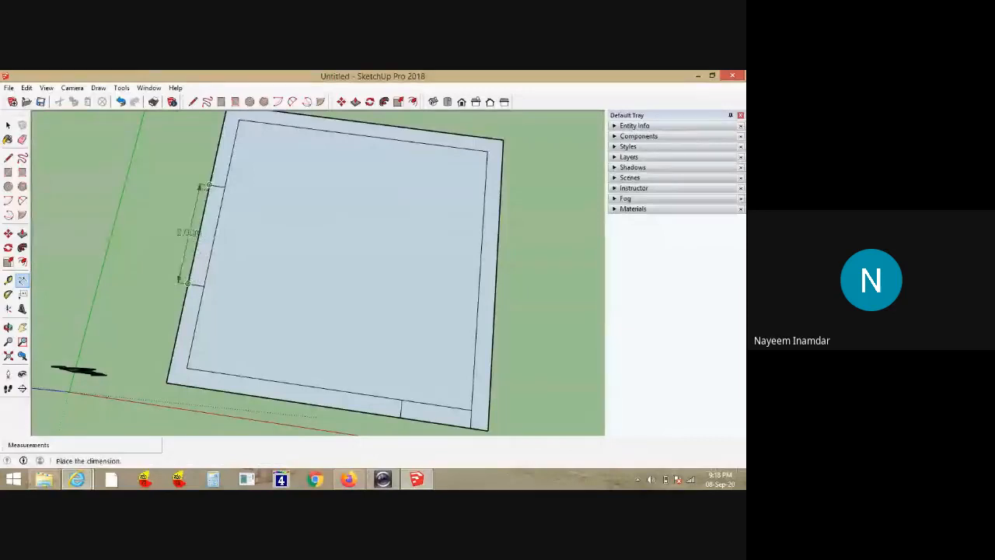
scroll(190, 233, up, 2)
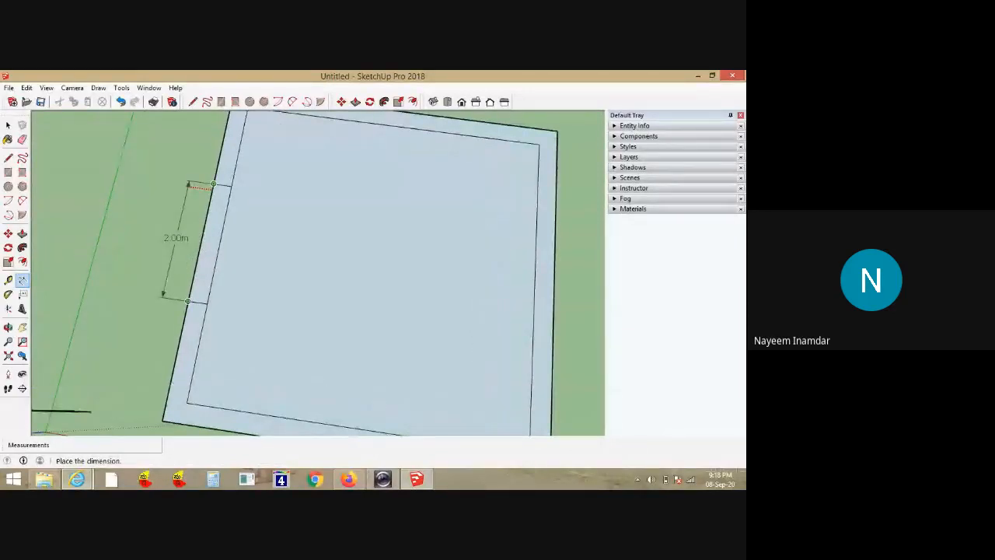
key(space)
Copy the opening's two cross lines straight across the room onto the opposite wall
scroll(128, 187, down, 1)
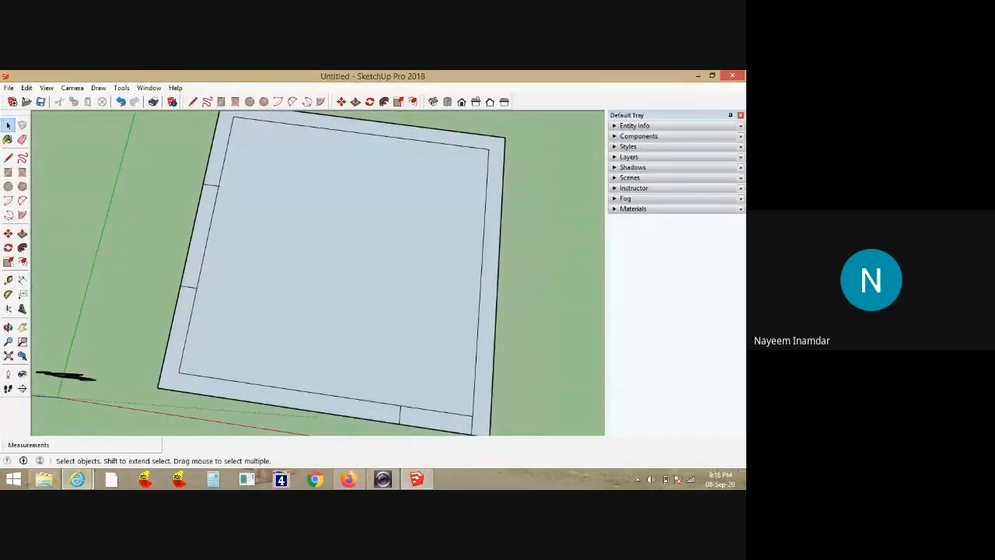
scroll(126, 188, down, 1)
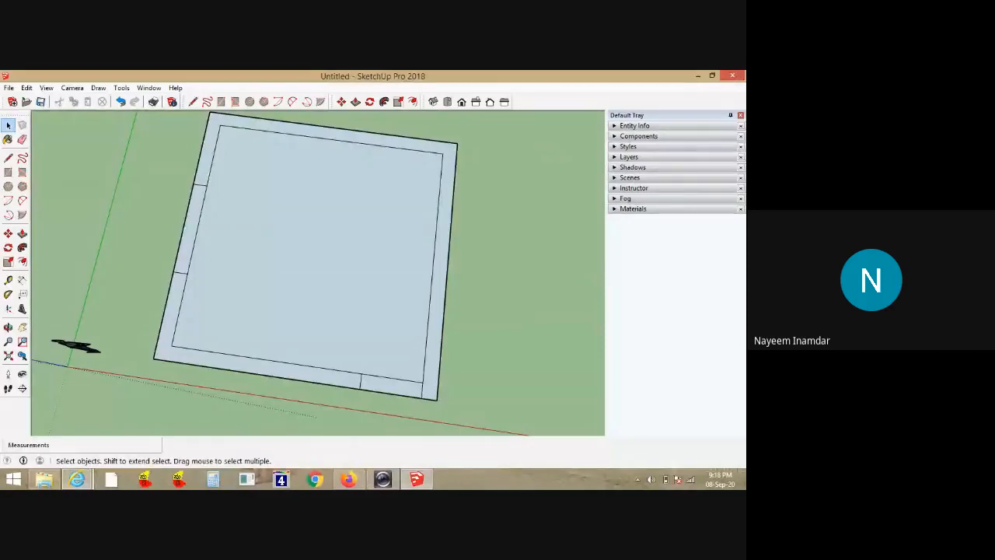
click(201, 185)
shift+click(180, 273)
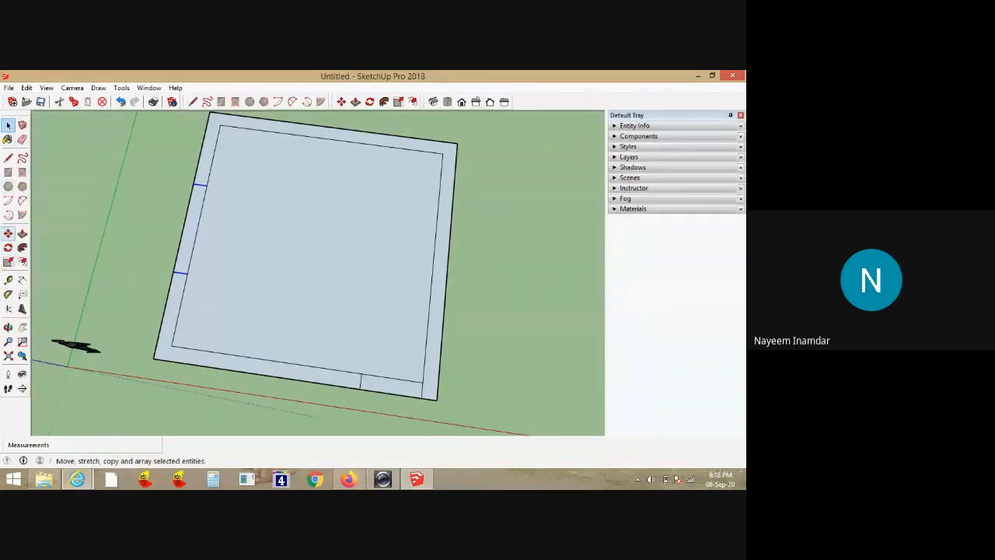
click(9, 234)
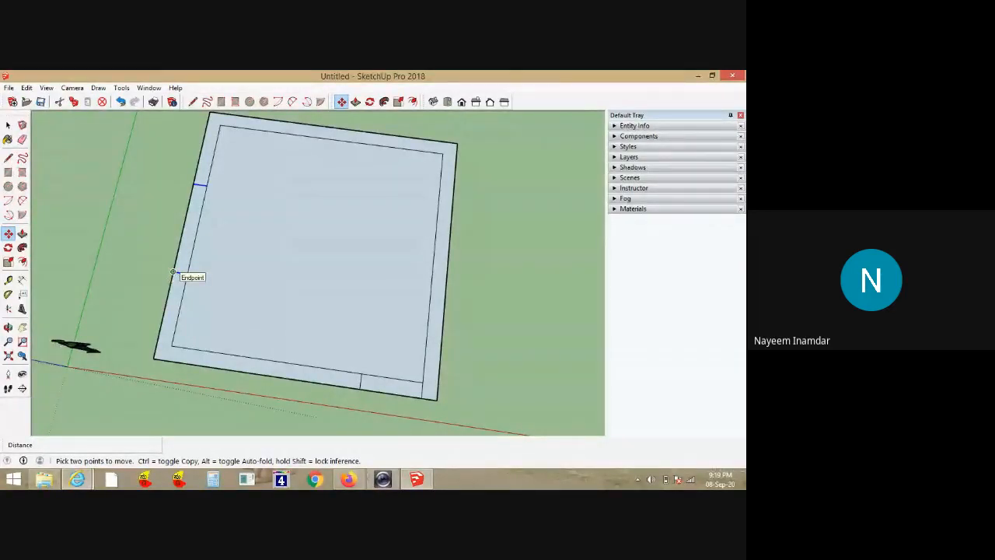
key(ctrl)
click(172, 272)
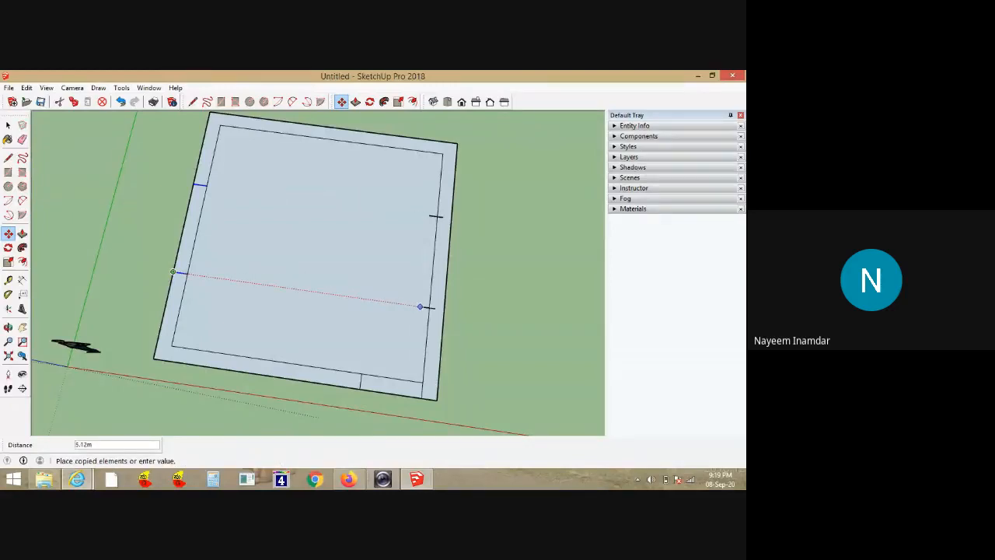
click(431, 307)
key(space)
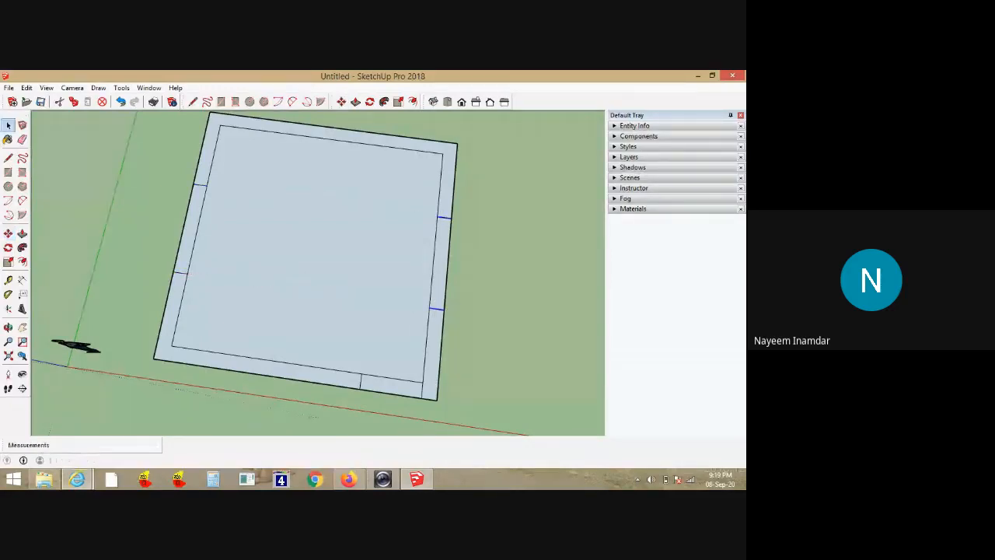
click(506, 296)
In Top view, delete the inner edge segment that closes the 1.2 m corner opening beside the red axis
mouse_move(505, 296)
middle_down()
mouse_move(455, 240)
mouse_move(464, 247)
middle_up()
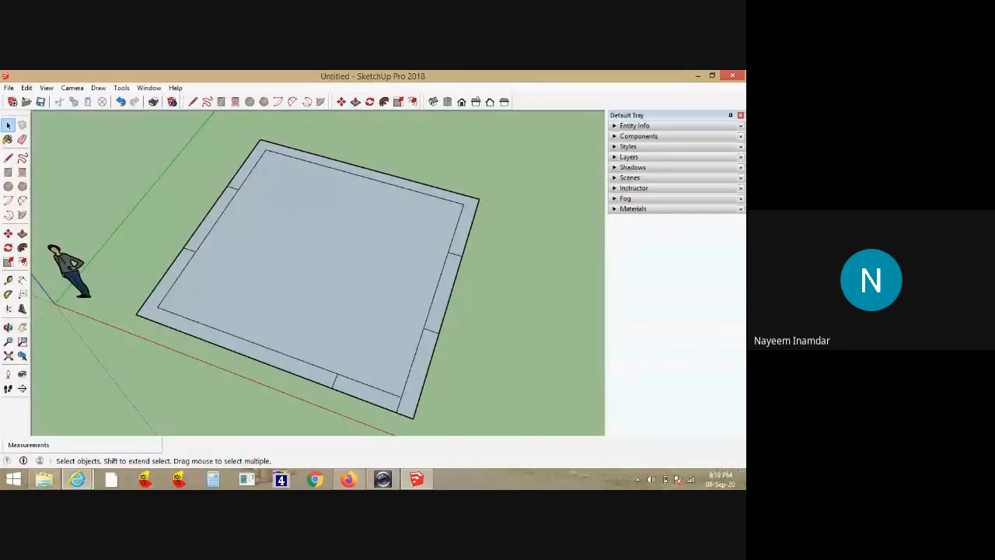
mouse_move(311, 288)
middle_down()
mouse_move(382, 261)
mouse_move(373, 239)
middle_up()
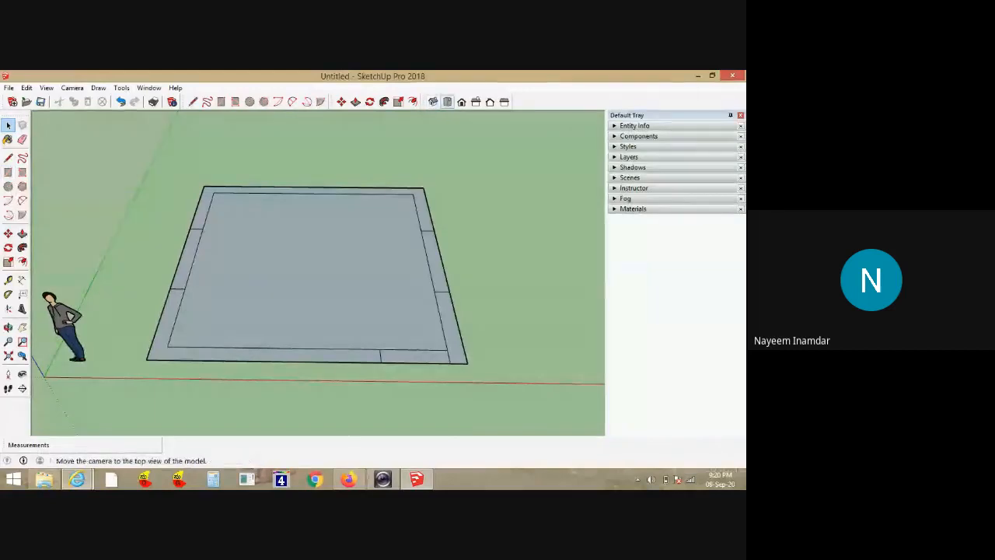
click(447, 101)
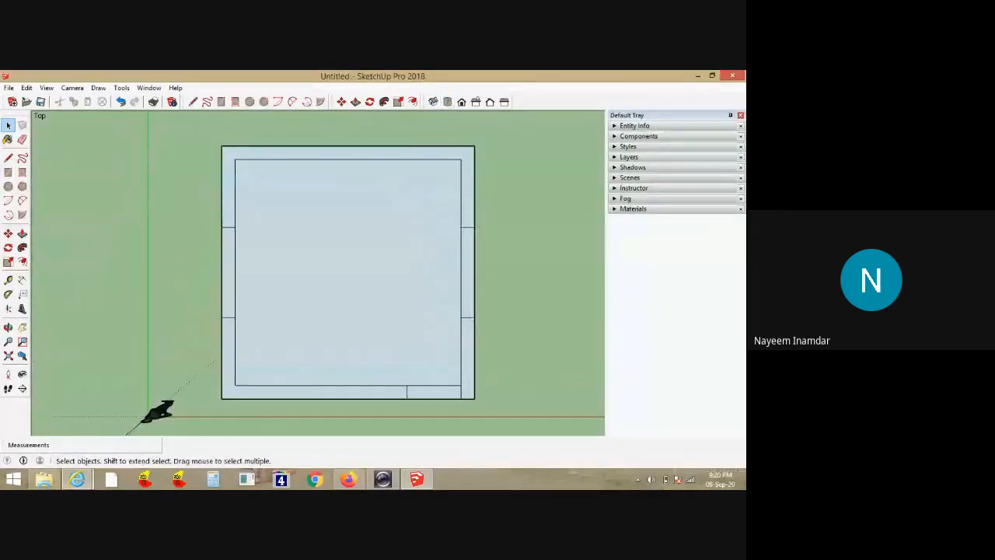
click(419, 273)
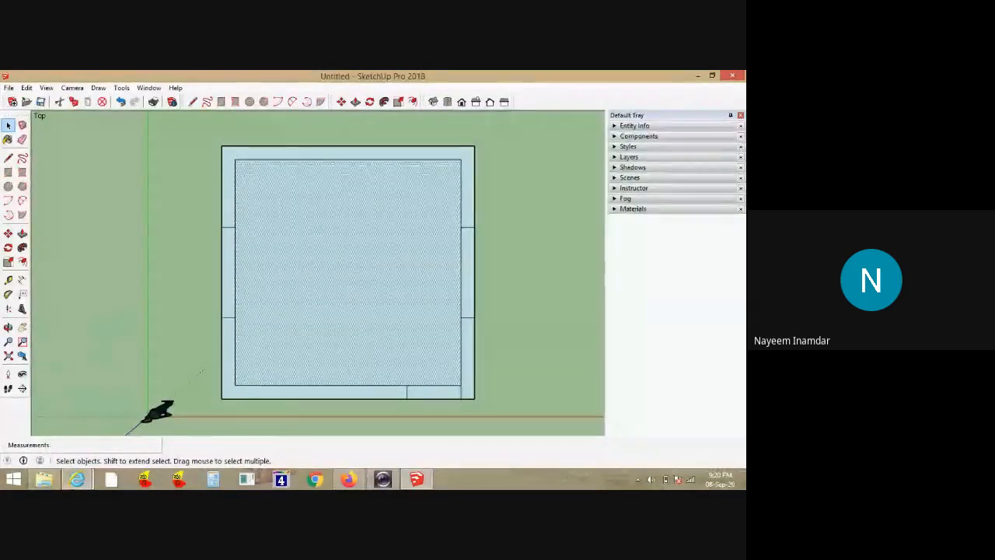
key(Escape)
click(433, 384)
key(Delete)
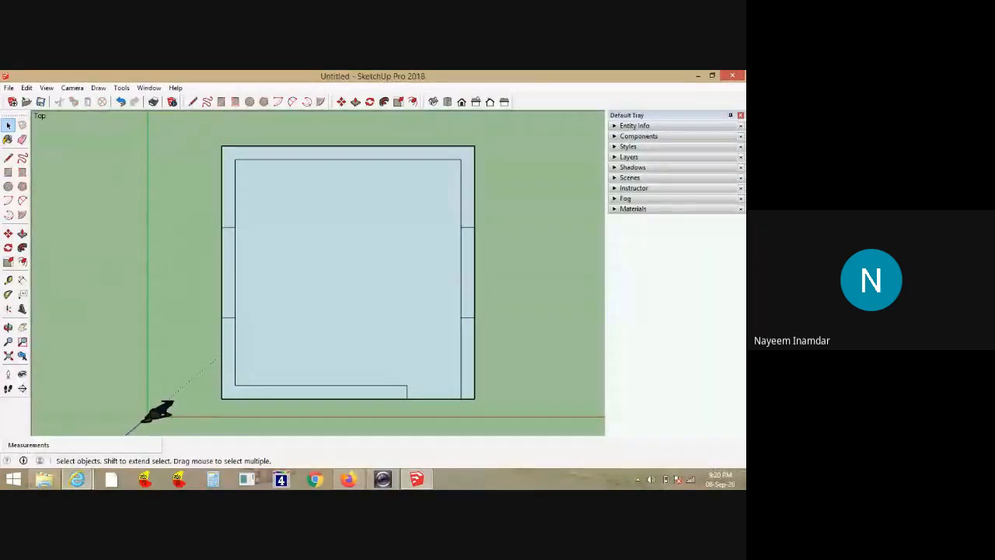
mouse_move(373, 310)
middle_down()
mouse_move(420, 308)
mouse_move(370, 292)
mouse_move(379, 289)
middle_up()
middle_drag(352, 426, 342, 427)
click(447, 102)
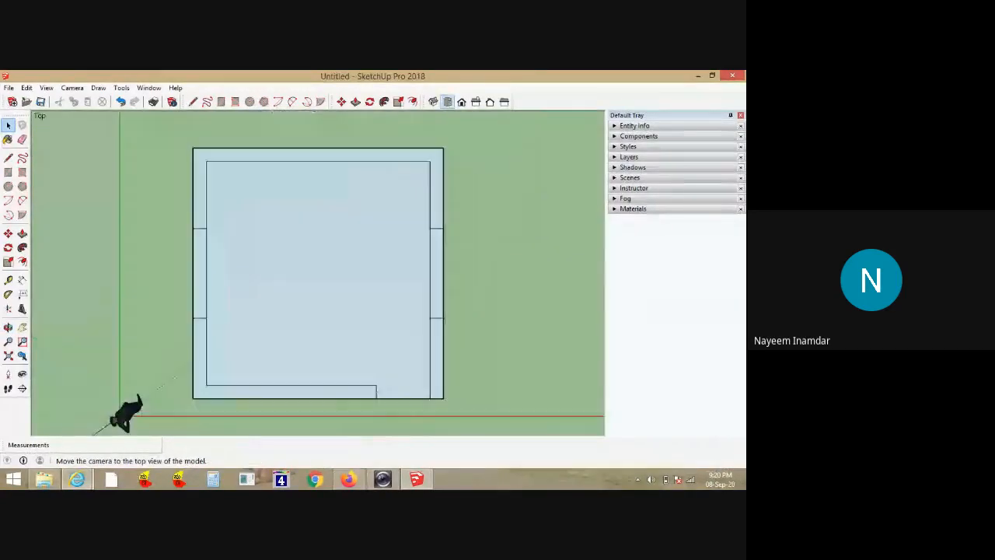
scroll(459, 358, down, 1)
middle_drag(459, 357, 417, 295)
middle_drag(397, 365, 400, 358)
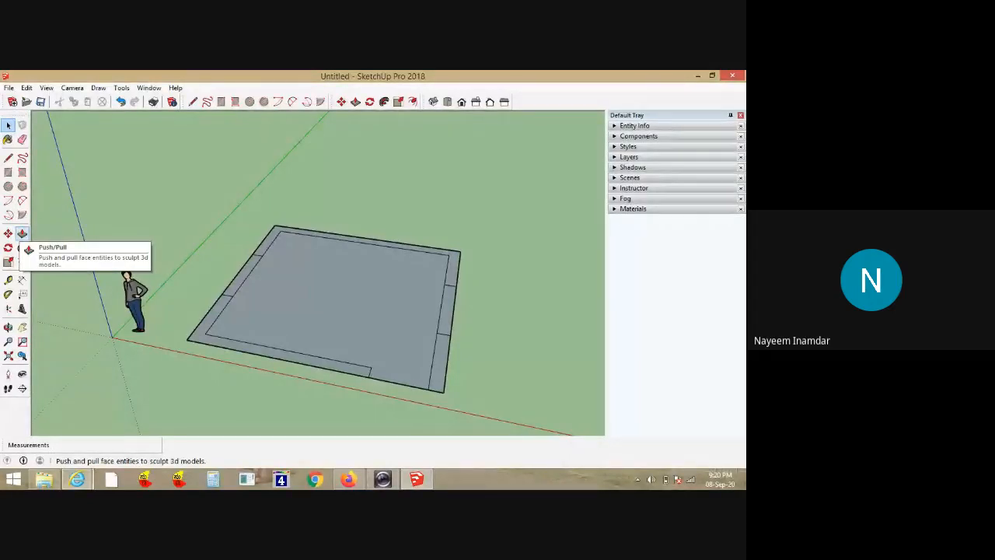
click(22, 234)
scroll(545, 259, up, 2)
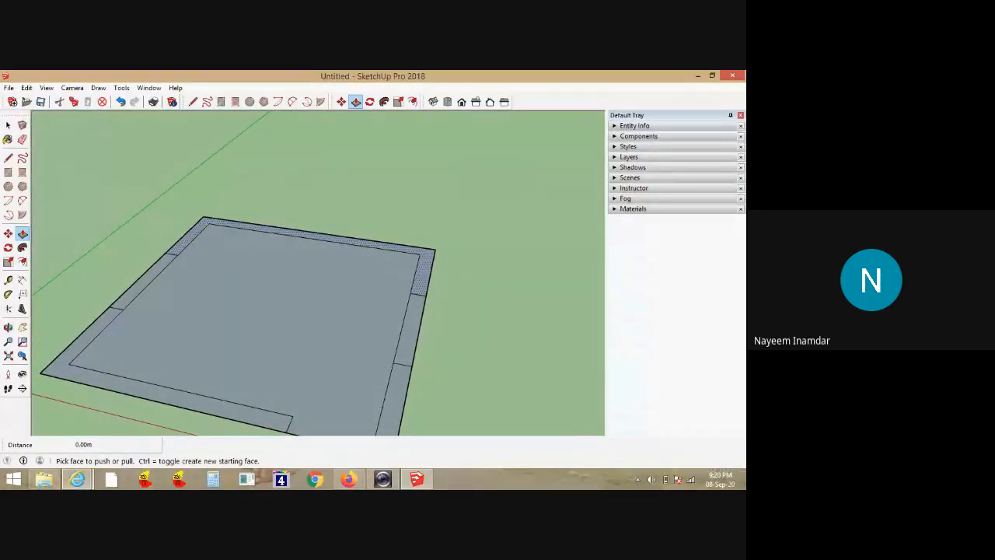
middle_drag(424, 272, 465, 318)
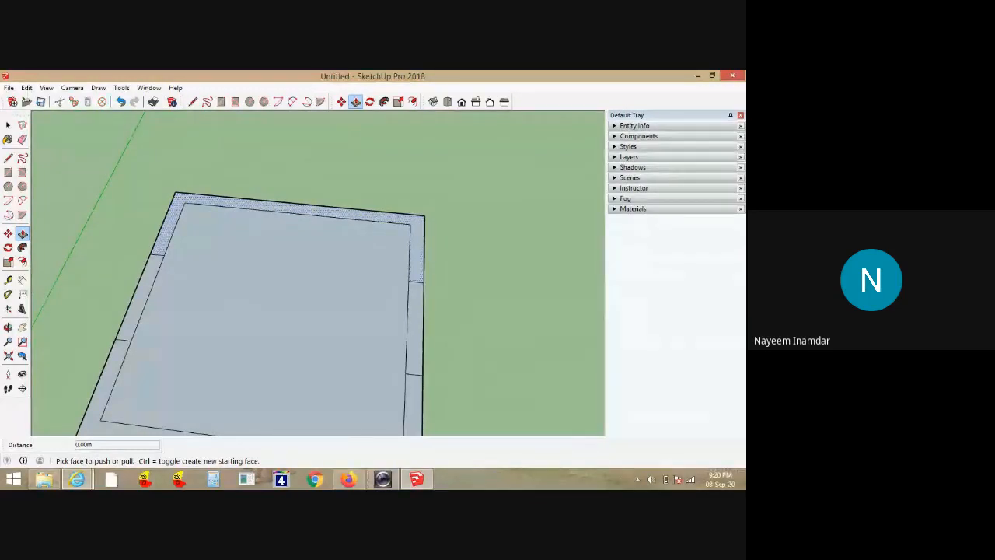
scroll(390, 268, up, 3)
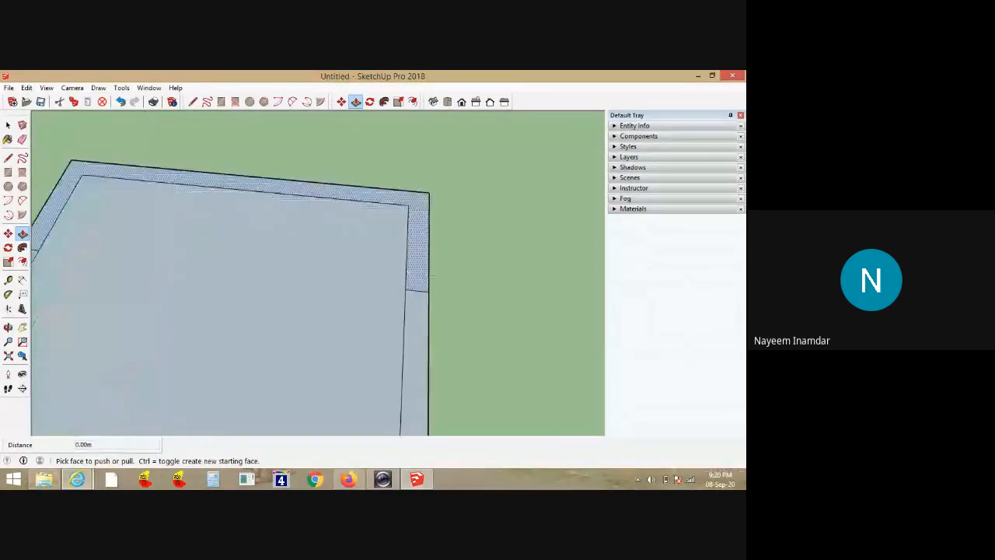
click(424, 253)
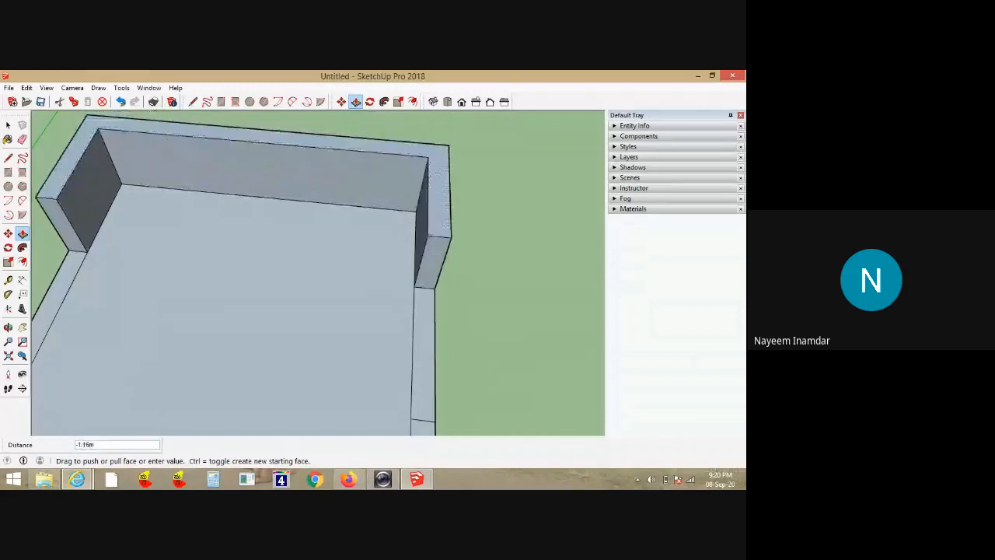
key(Escape)
Push/Pull the U-shaped wall section beyond the 2 m openings up 0.45 m
middle_drag(354, 311, 240, 253)
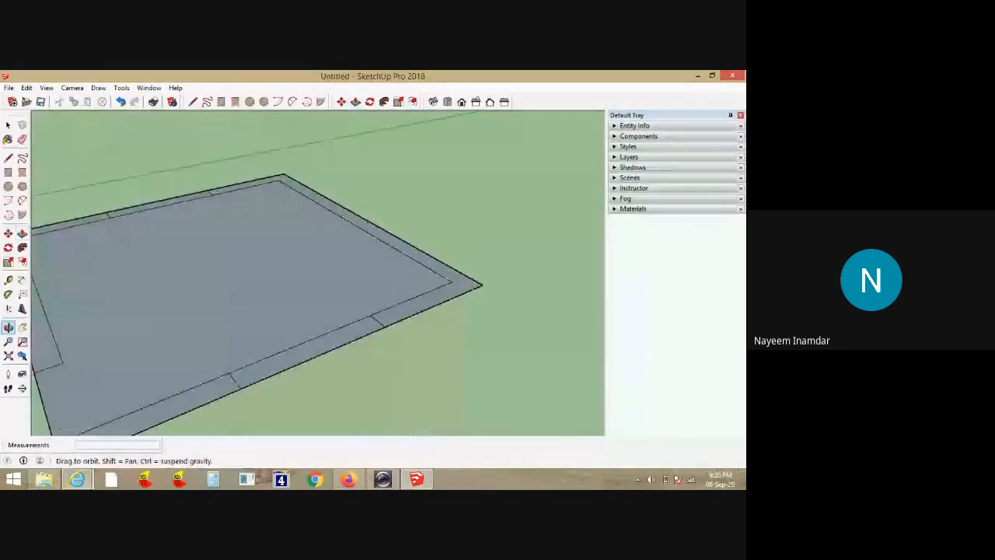
scroll(482, 200, down, 3)
scroll(449, 205, up, 1)
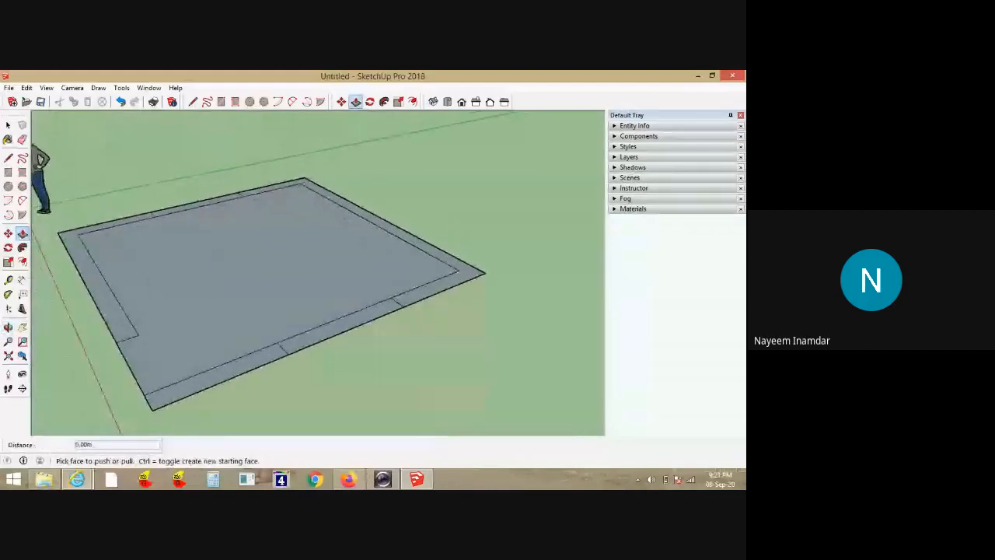
scroll(439, 199, up, 1)
scroll(326, 202, down, 2)
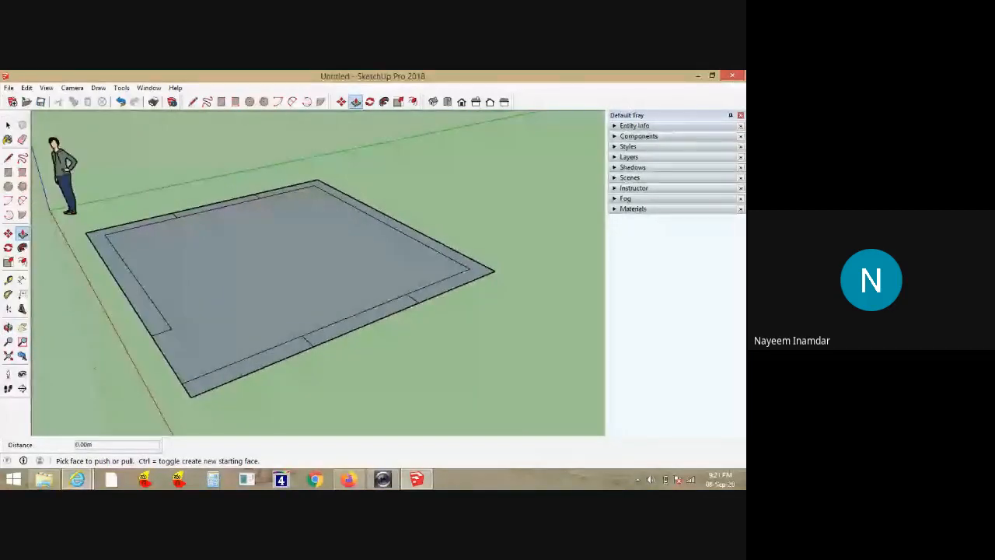
scroll(326, 202, up, 2)
middle_drag(326, 233, 301, 254)
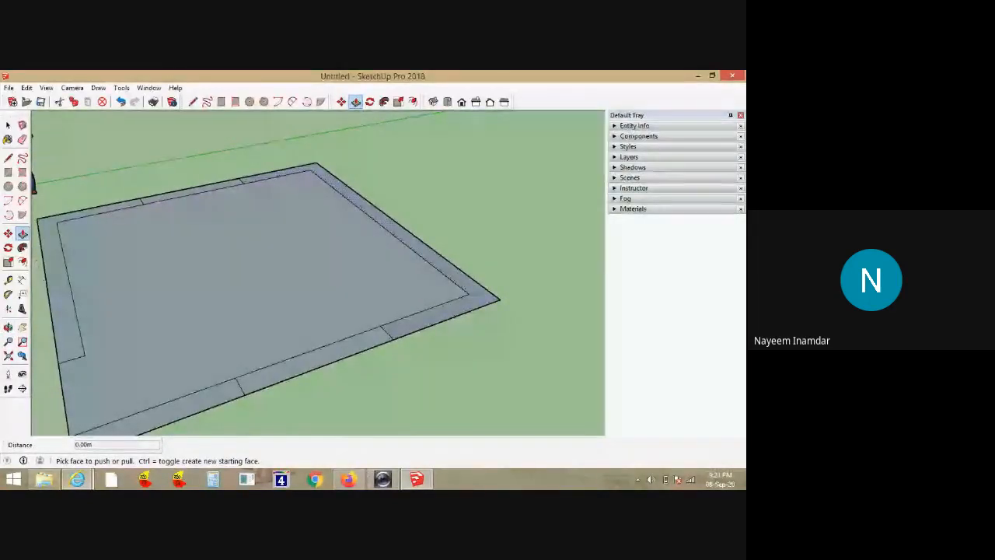
key(o)
middle_drag(311, 265, 313, 254)
key(p)
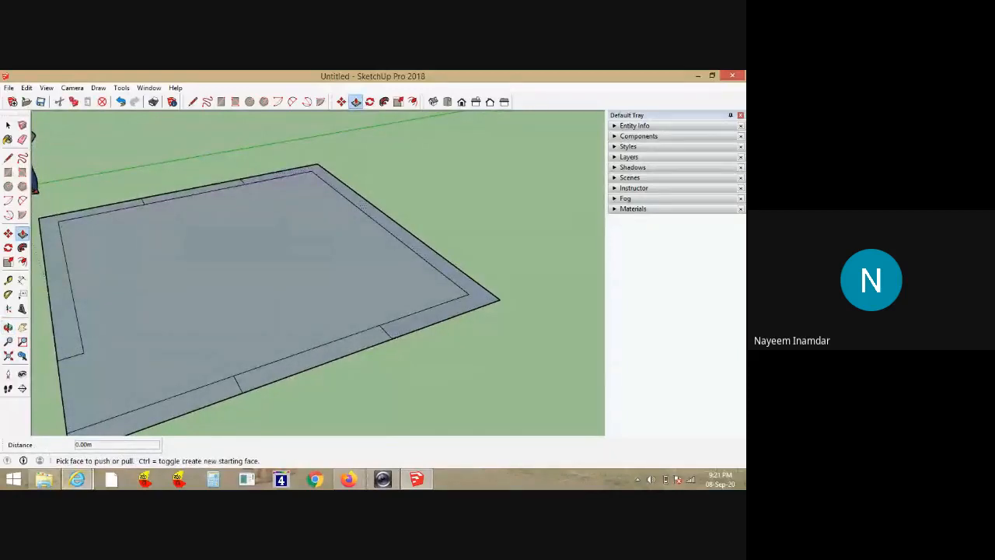
click(450, 310)
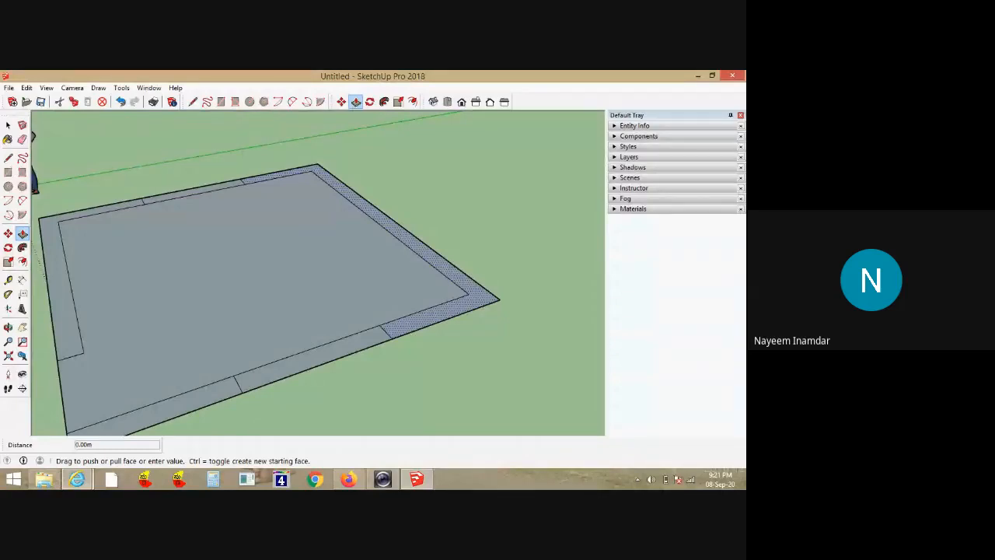
text(45)
key(Return)
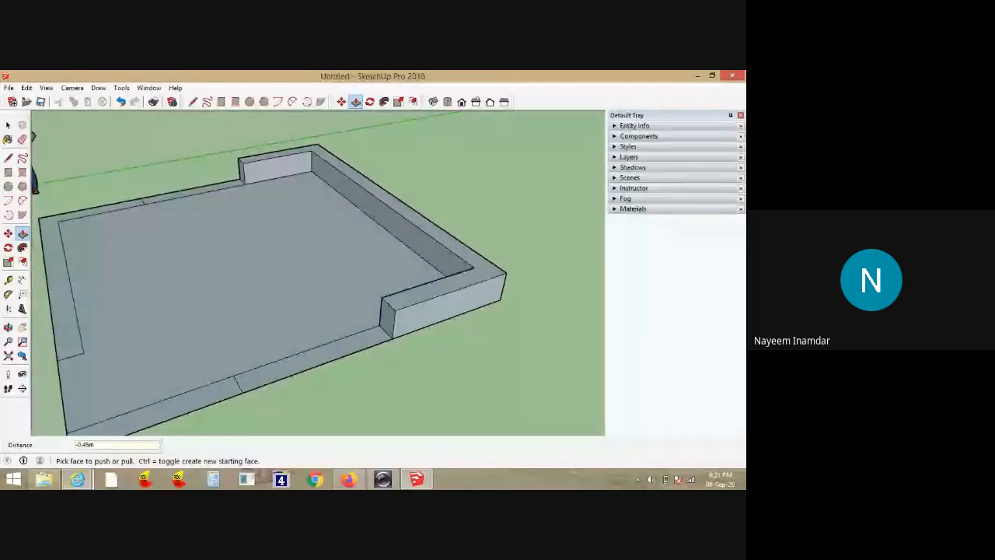
Try to delete the remaining cross lines of the 2 m openings with the wall section still extruded
key(space)
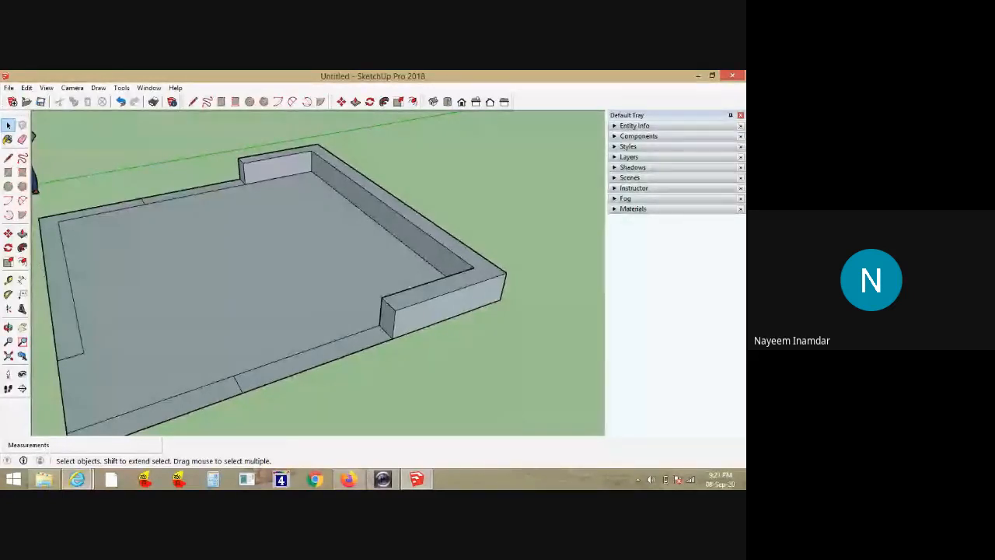
click(238, 384)
key(Delete)
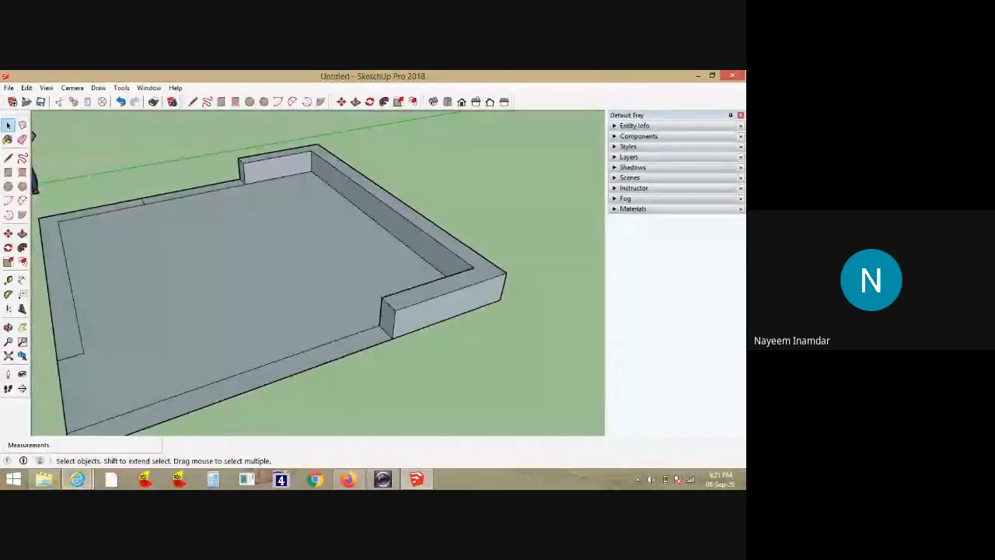
click(143, 202)
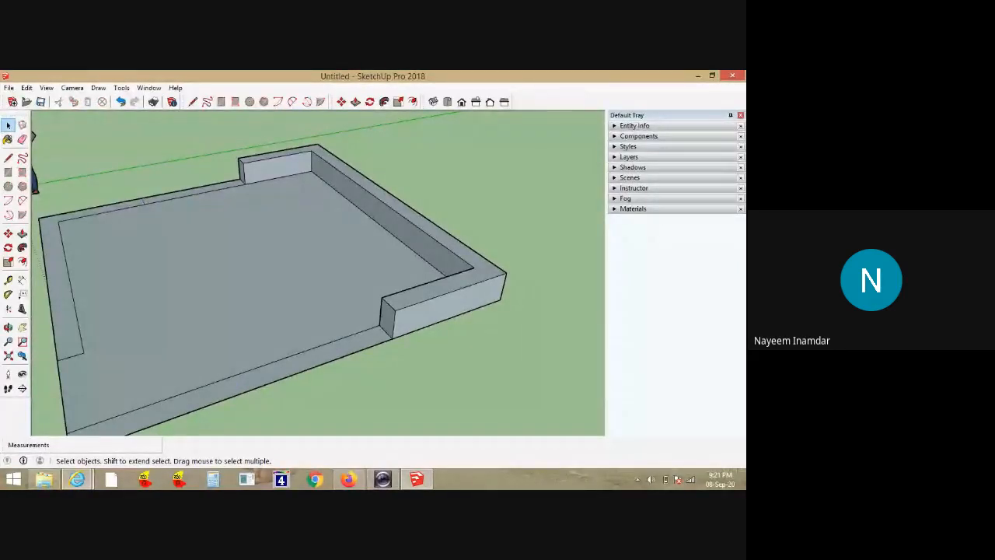
click(387, 331)
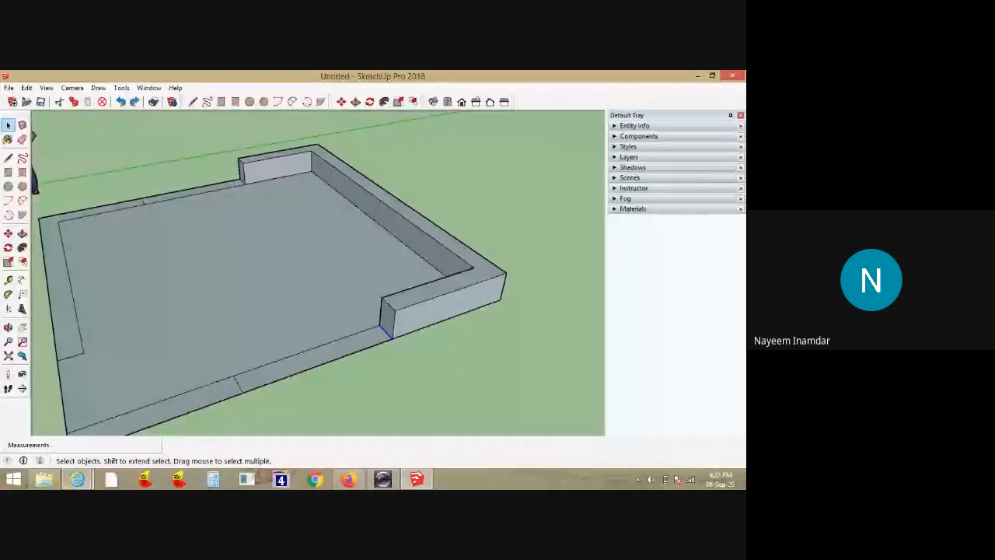
Undo the wall section's extrusion and delete the 2 m openings' cross lines from both opposite walls
key(ctrl+z)
key(Delete)
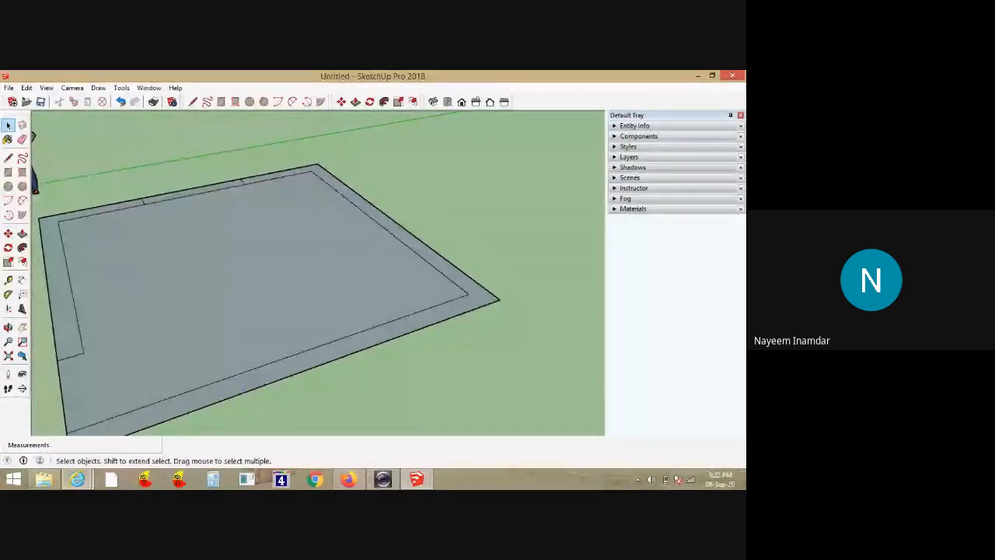
scroll(149, 192, up, 4)
middle_drag(149, 192, 157, 224)
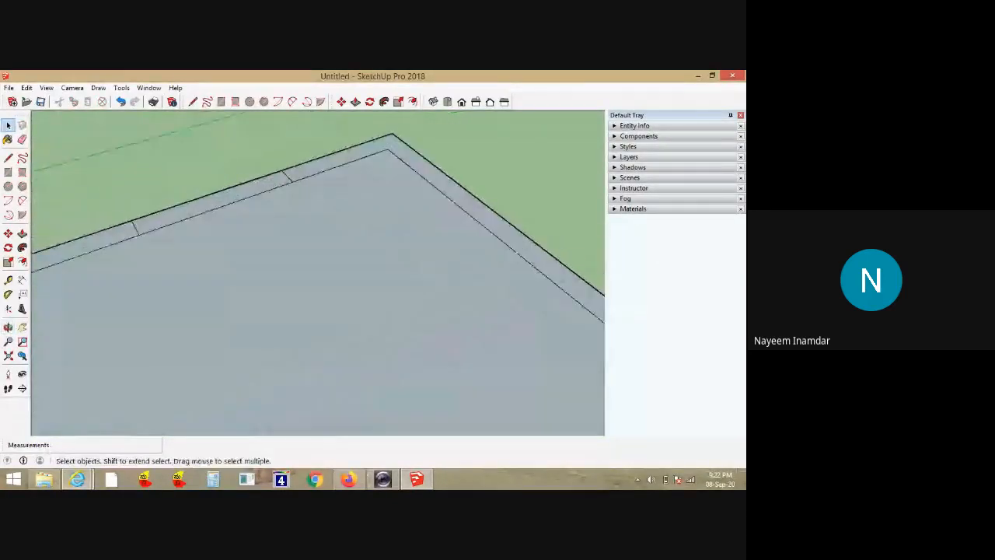
click(135, 227)
key(Delete)
scroll(317, 272, down, 4)
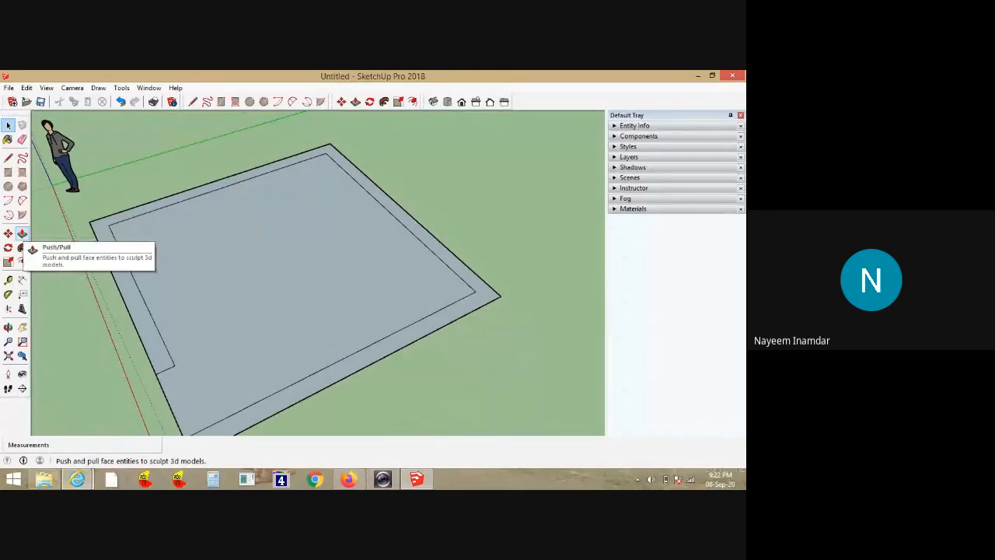
Push/Pull the continuous wall face up 0.45 m, leaving the 1.2 m corner opening and floor flat
click(22, 234)
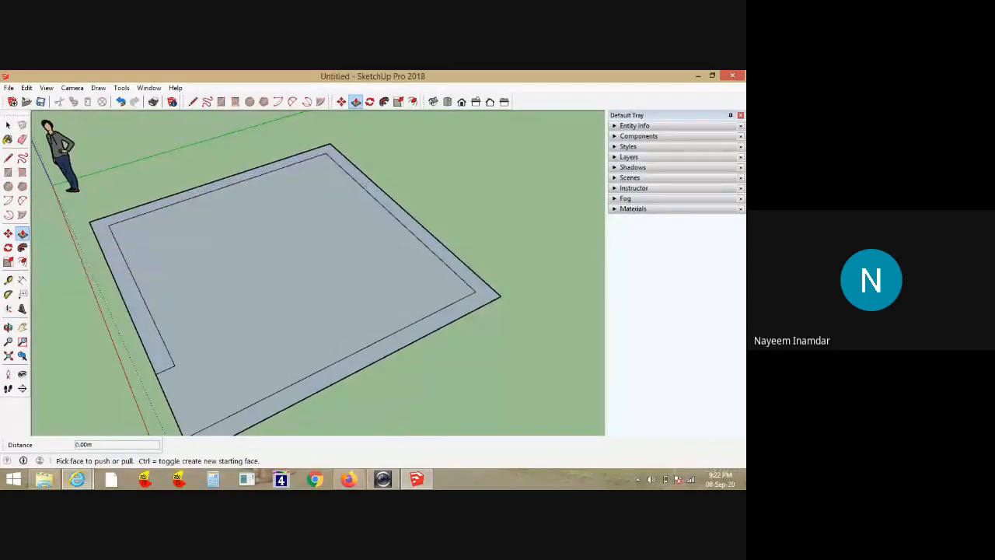
middle_drag(311, 311, 275, 282)
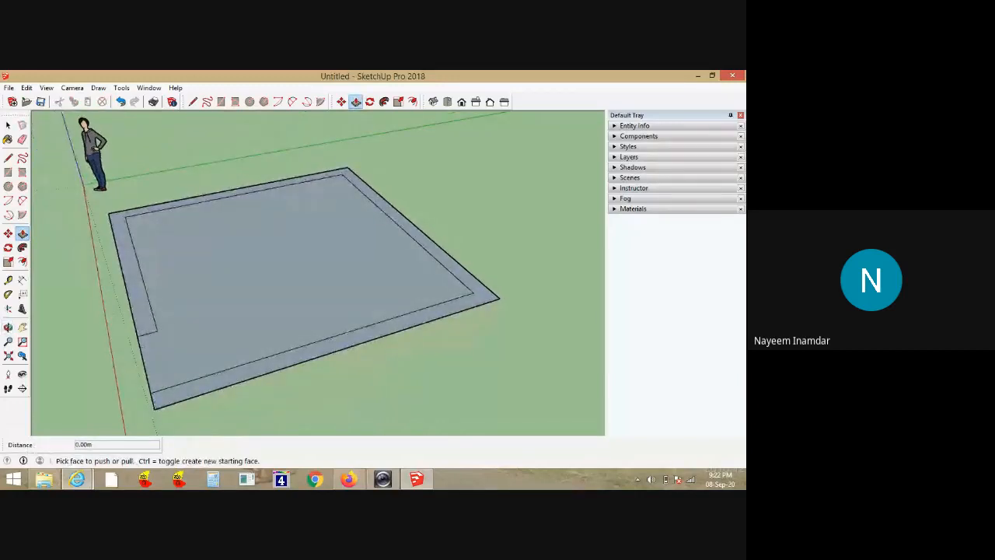
key(ctrl+a)
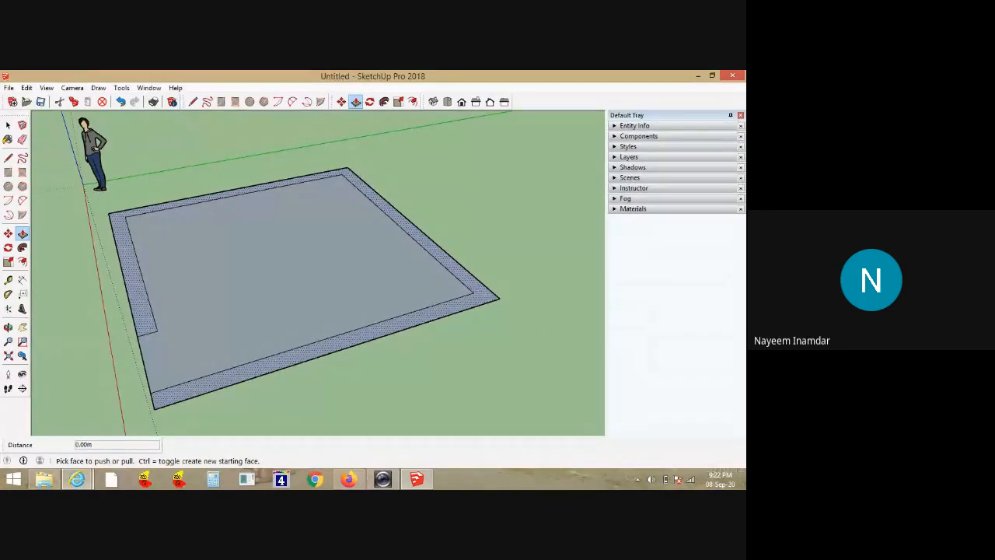
scroll(482, 294, up, 6)
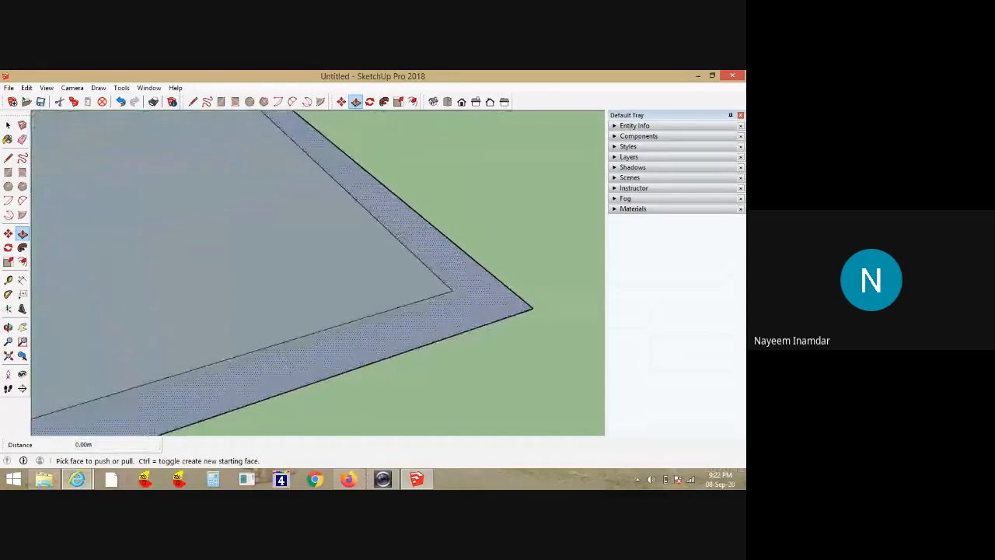
scroll(489, 295, down, 8)
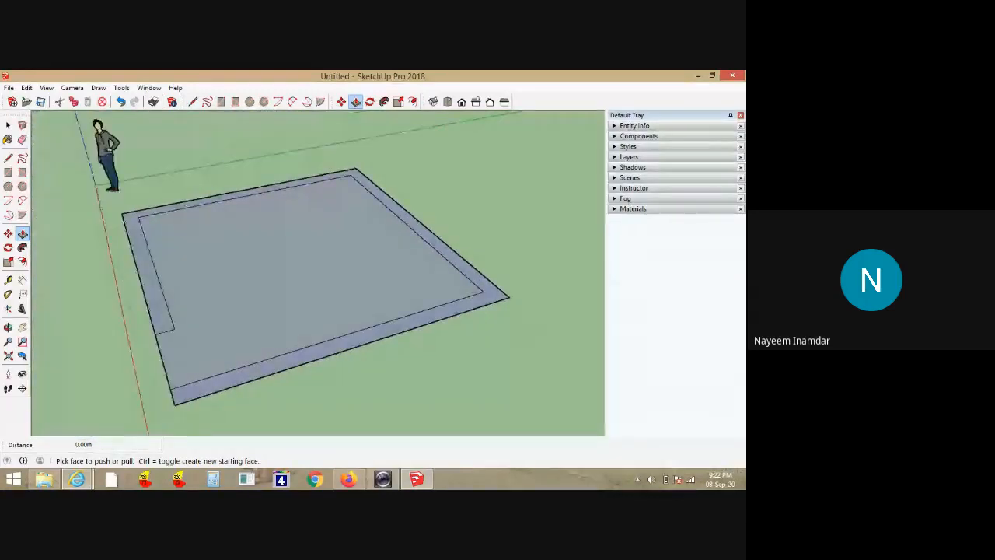
click(491, 294)
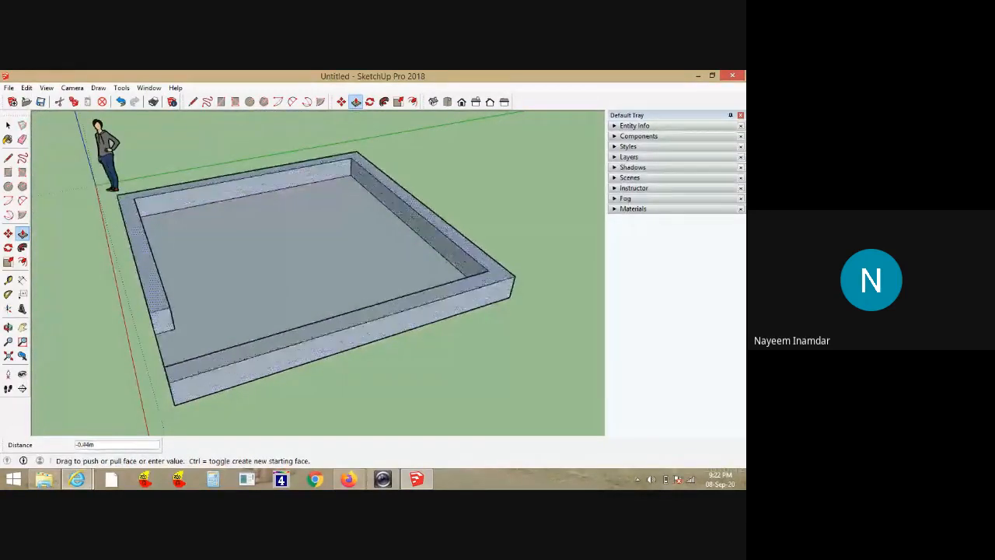
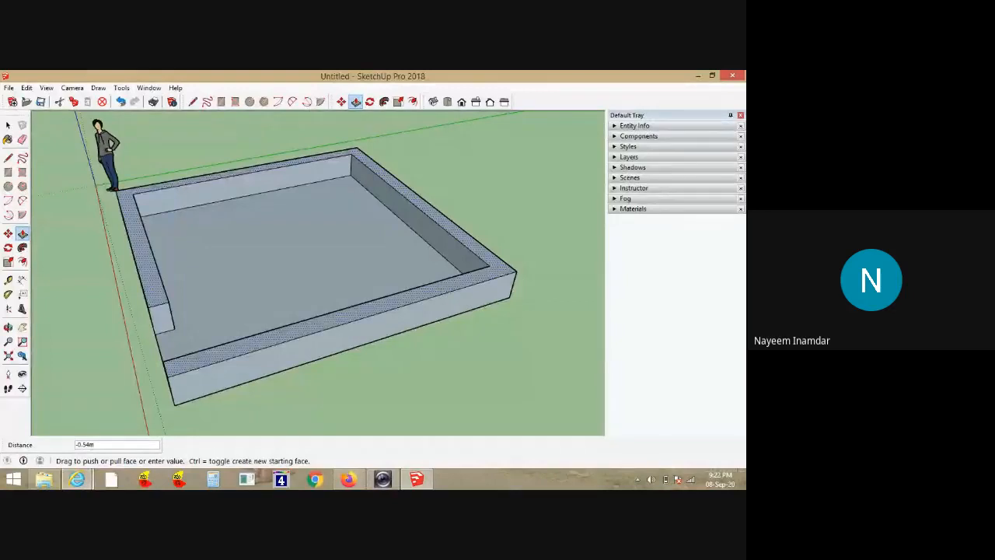
text(45)
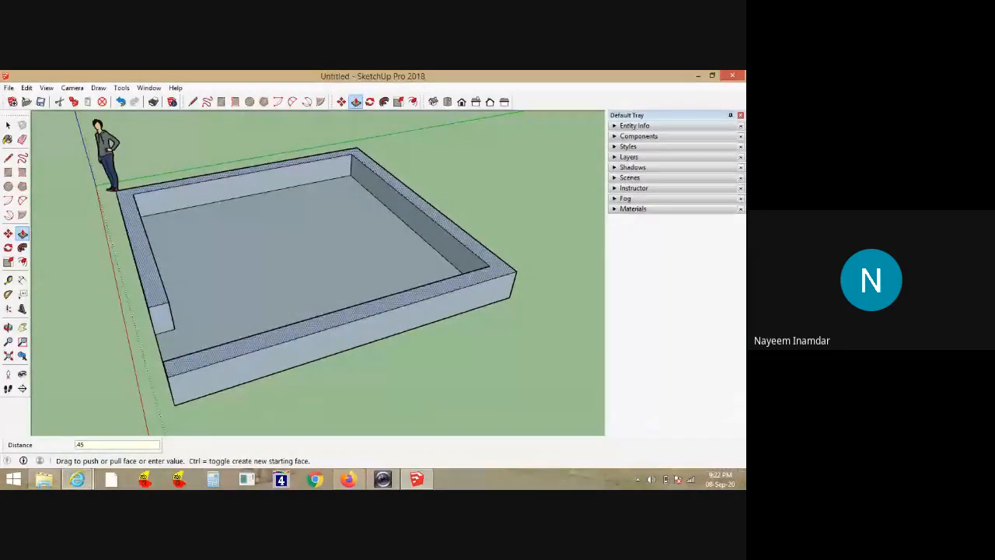
key(BackSpace)
key(BackSpace)
key(BackSpace)
text(0.45)
key(Return)
Measure the wall's height at the corner beside the 1.2 m opening with the Dimension tool, without placing the dimension
mouse_move(269, 311)
middle_down()
mouse_move(286, 268)
mouse_move(301, 263)
middle_up()
click(22, 280)
click(198, 361)
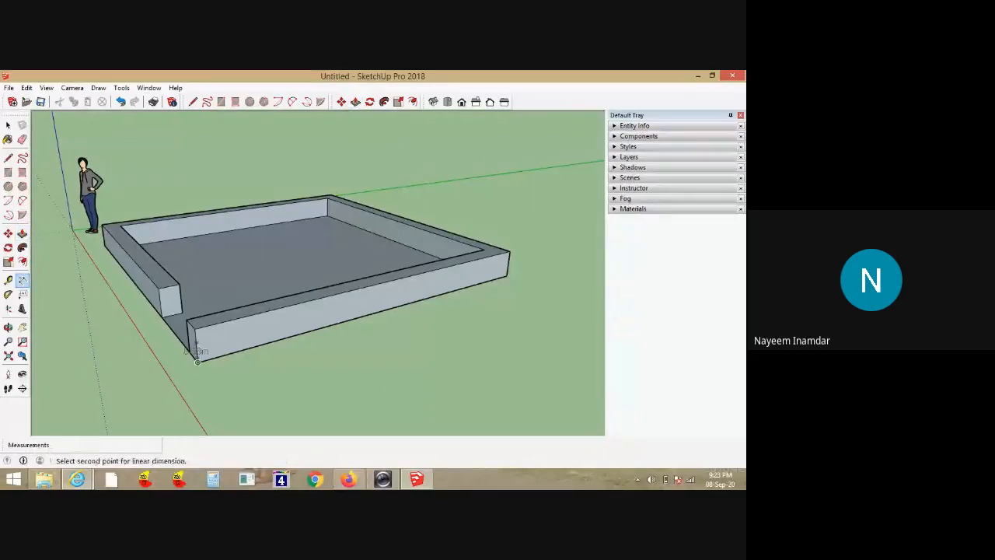
click(191, 326)
scroll(181, 355, up, 1)
scroll(169, 347, up, 3)
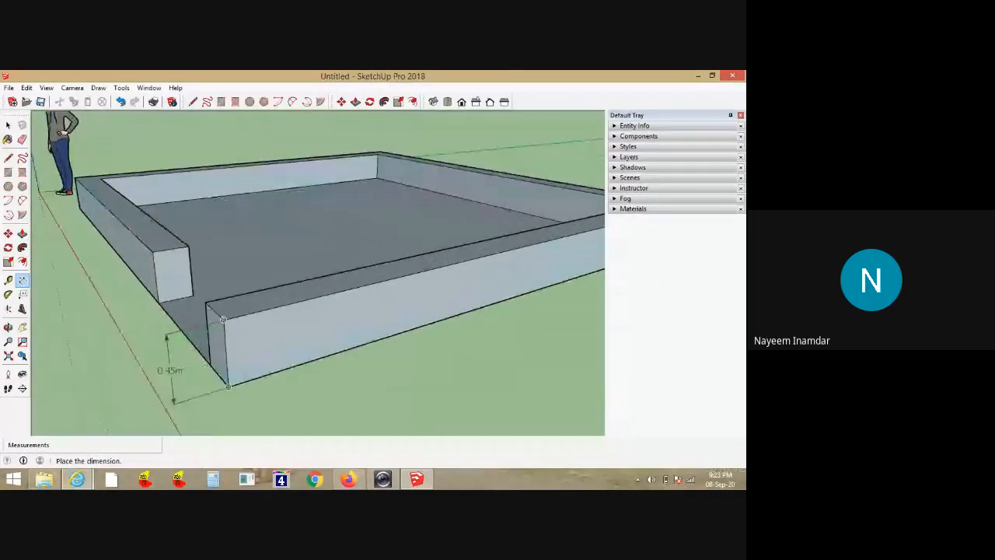
key(space)
Push/Pull the floor face up 0.45 m, level with the top of the walls
scroll(364, 260, down, 3)
middle_drag(334, 241, 346, 319)
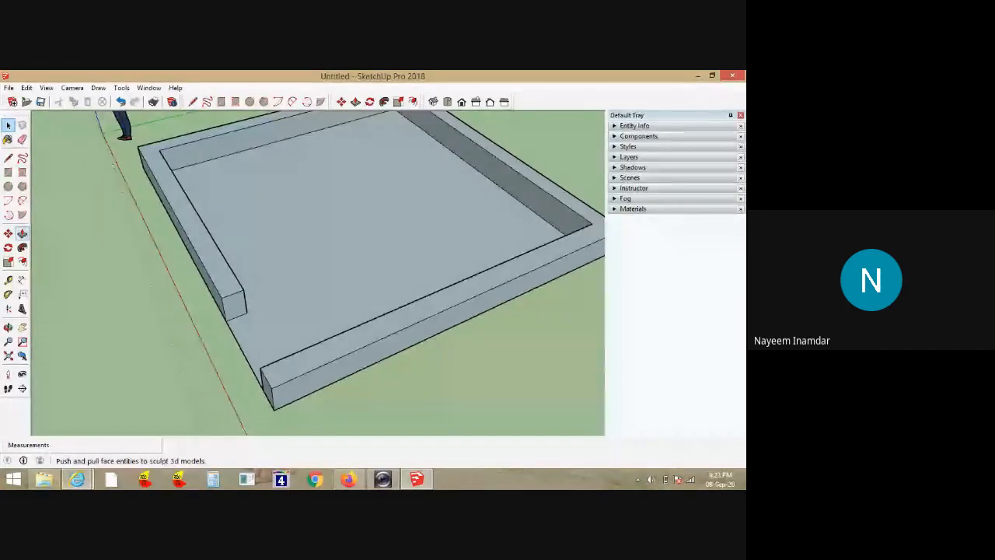
click(21, 233)
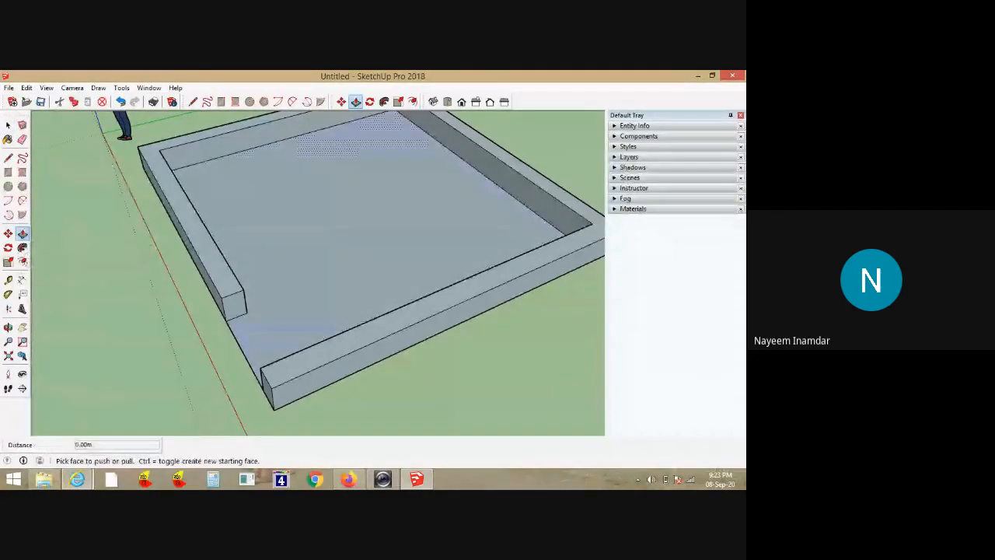
click(241, 227)
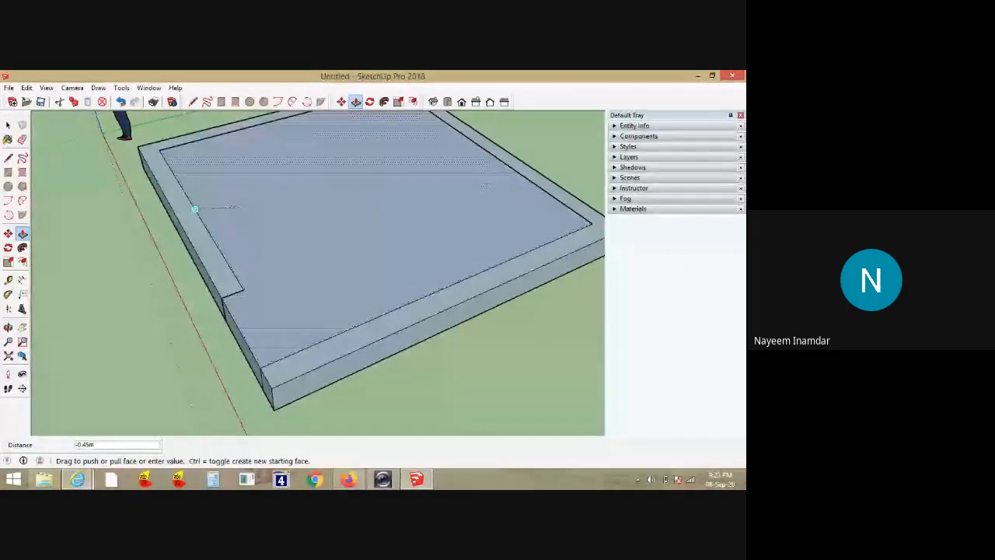
click(144, 158)
mouse_move(268, 268)
middle_down()
mouse_move(284, 225)
mouse_move(319, 198)
mouse_move(416, 177)
mouse_move(365, 187)
middle_up()
middle_drag(311, 221, 303, 245)
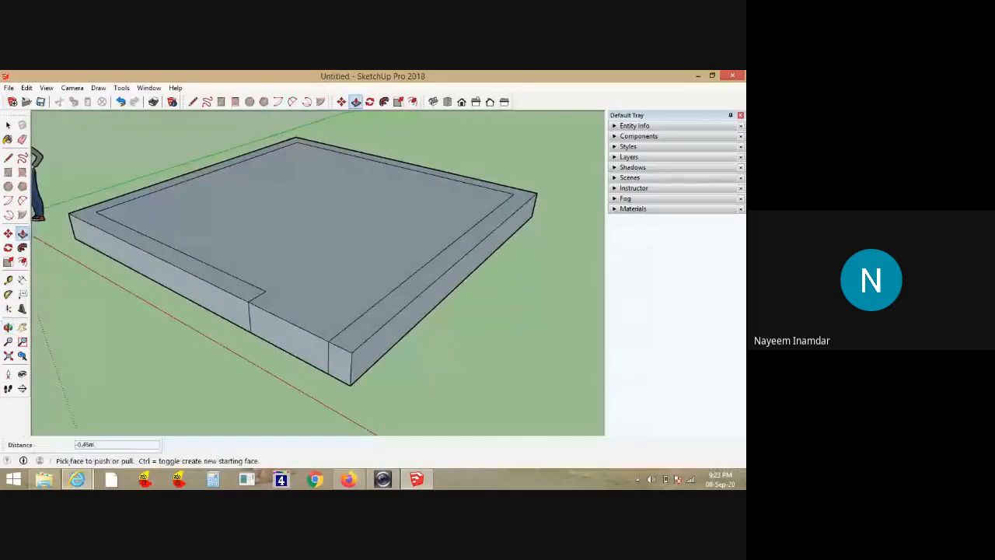
key(space)
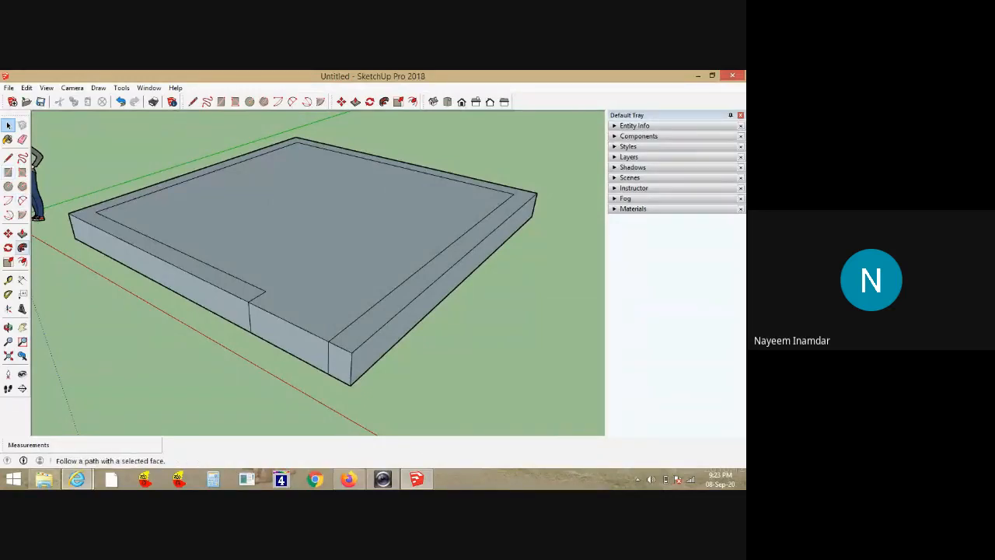
Push/Pull the top face of the perimeter walls up 3 m, keeping the floor and the 1.2 m opening at base level
click(22, 233)
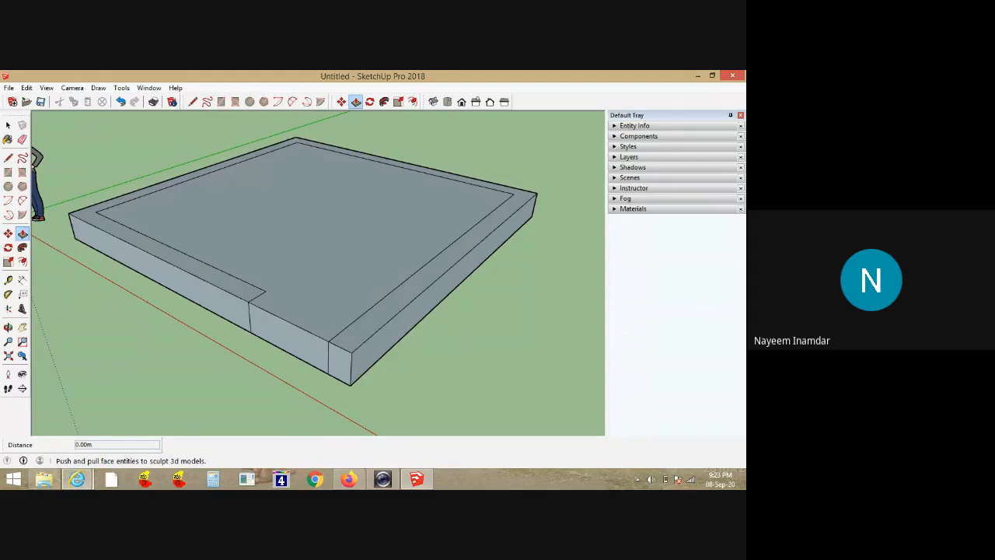
click(424, 278)
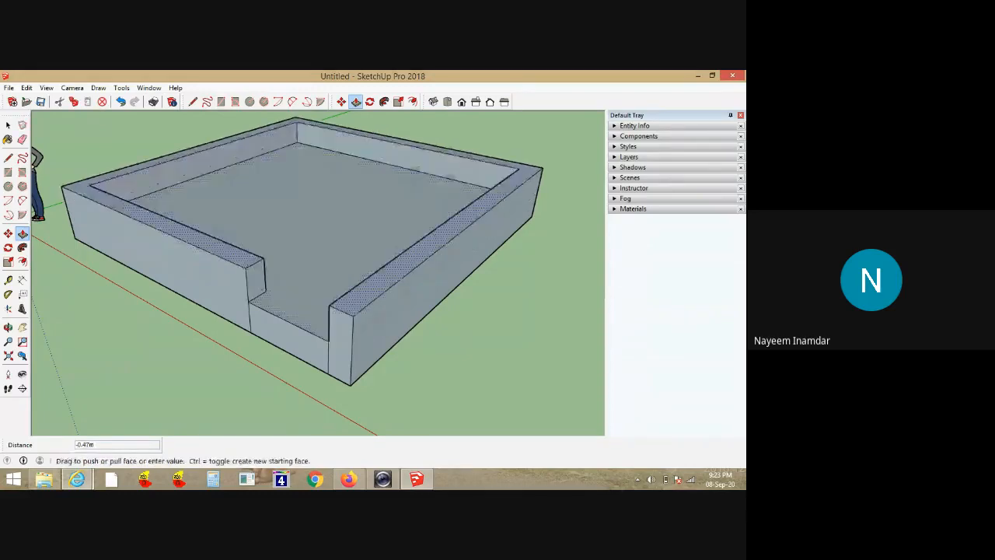
text(3)
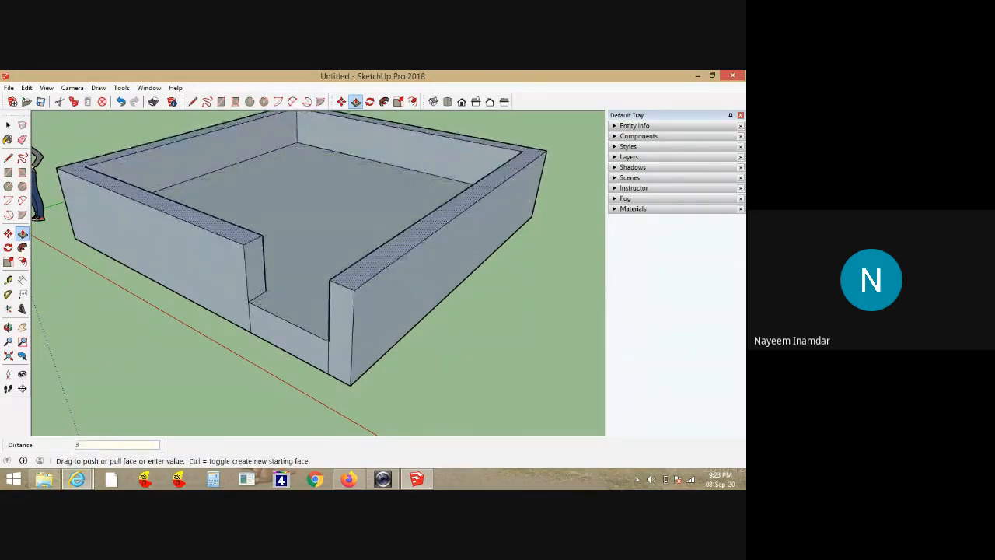
key(Return)
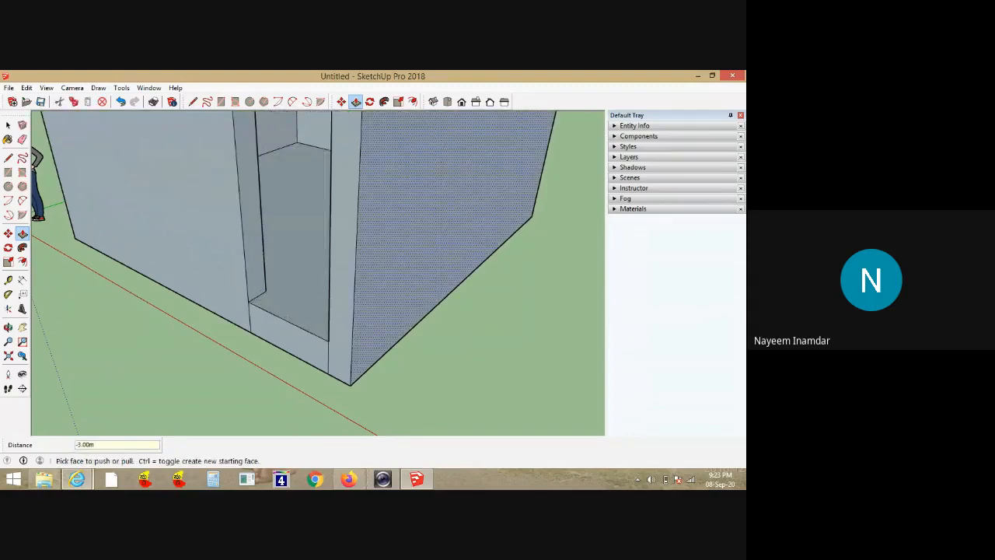
scroll(307, 281, down, 4)
key(space)
mouse_move(307, 281)
middle_down()
mouse_move(384, 238)
mouse_move(370, 199)
mouse_move(332, 204)
mouse_move(307, 235)
middle_up()
scroll(295, 234, up, 4)
scroll(303, 233, down, 2)
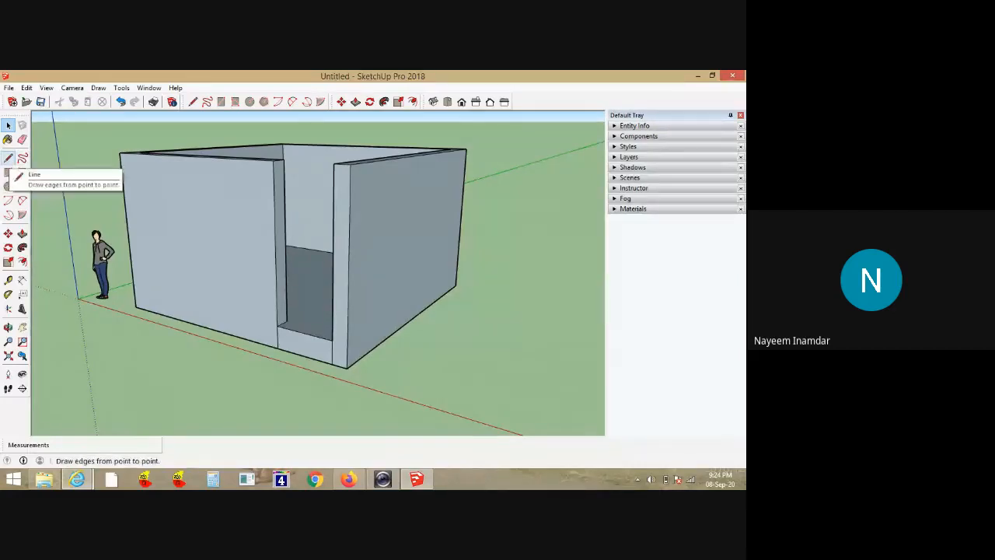
Draw a 2.1 m line up the outer vertical edge of the opening's jamb, starting at the floor-level corner
click(8, 158)
scroll(291, 245, up, 5)
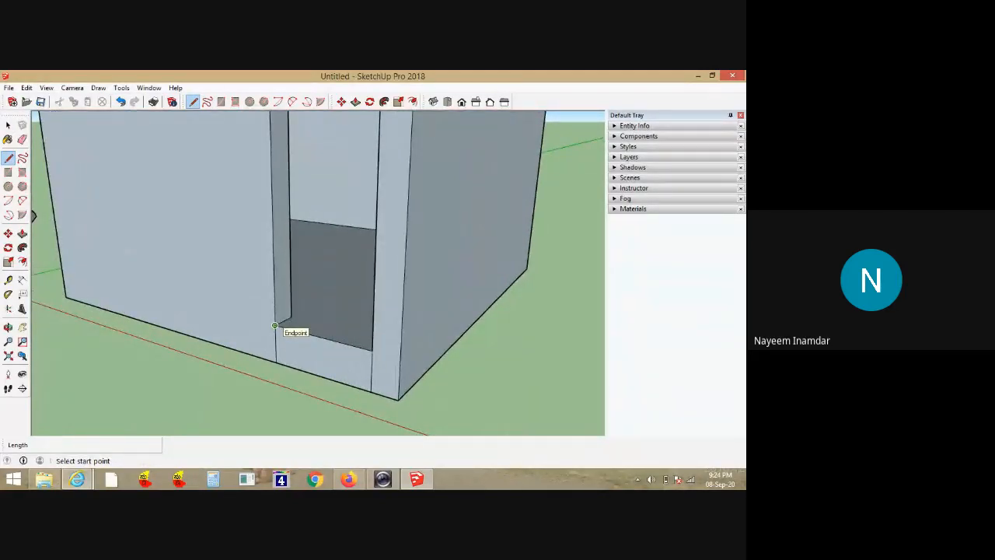
click(274, 324)
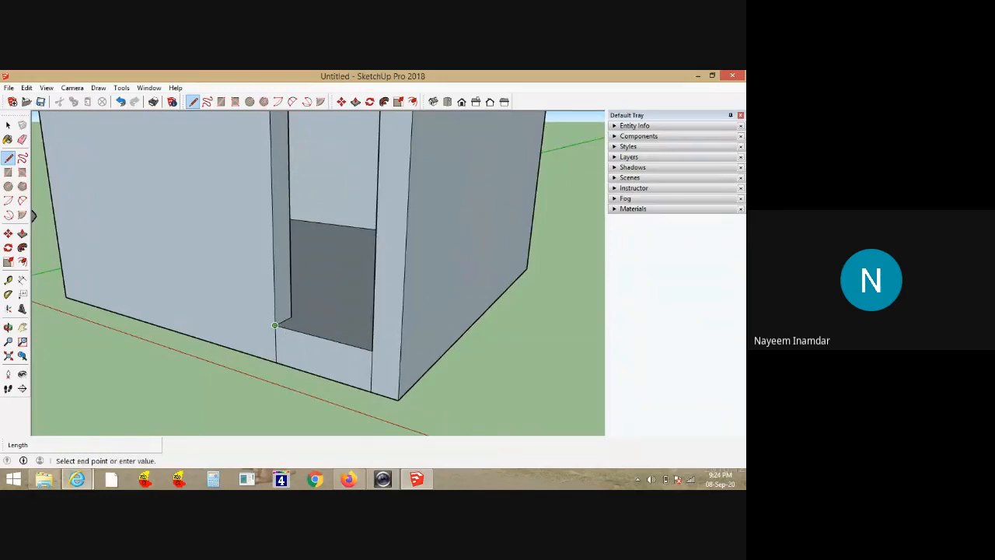
scroll(275, 324, down, 3)
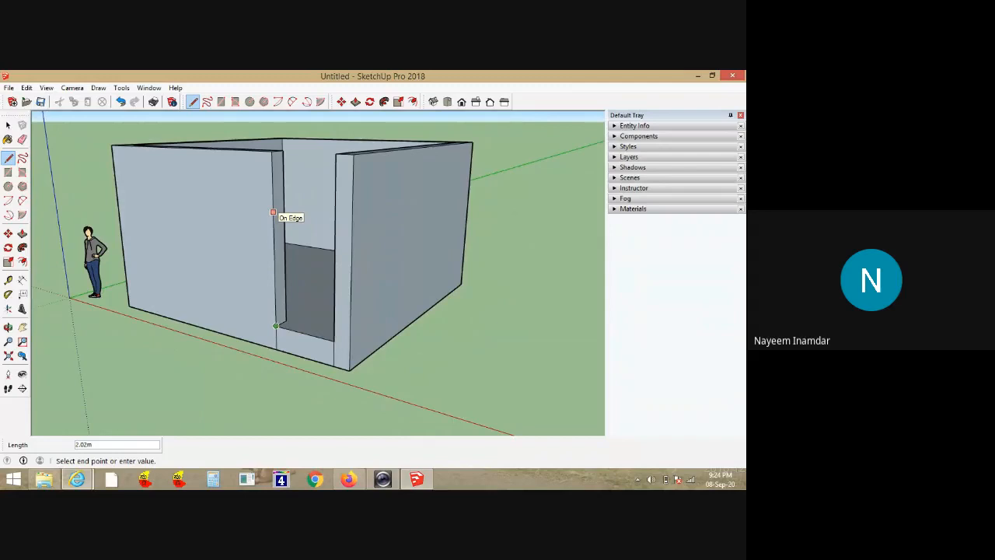
text(2.1)
key(Return)
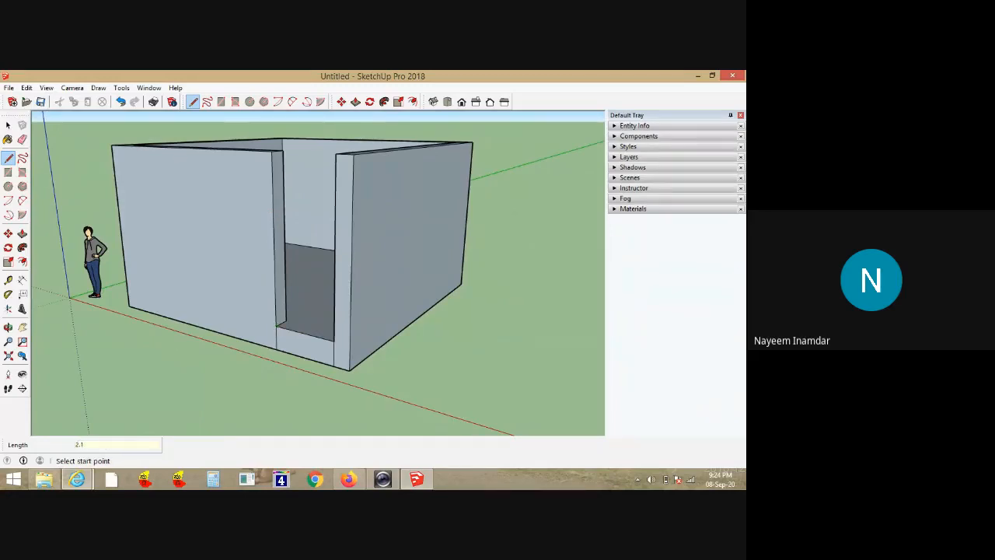
Draw a line across the 0.3 m jamb face at door height, from its outer to its inner edge
click(272, 207)
scroll(272, 207, up, 3)
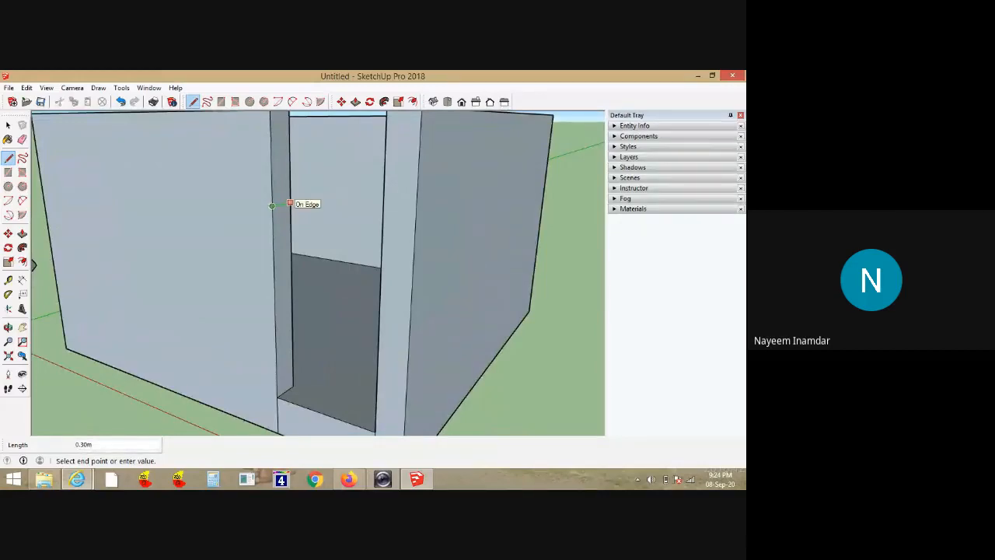
click(272, 205)
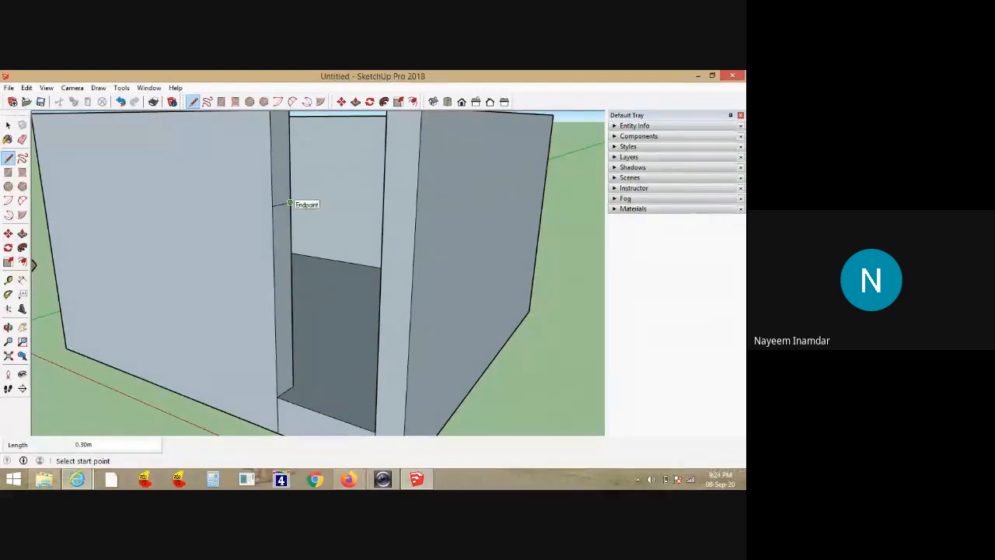
key(space)
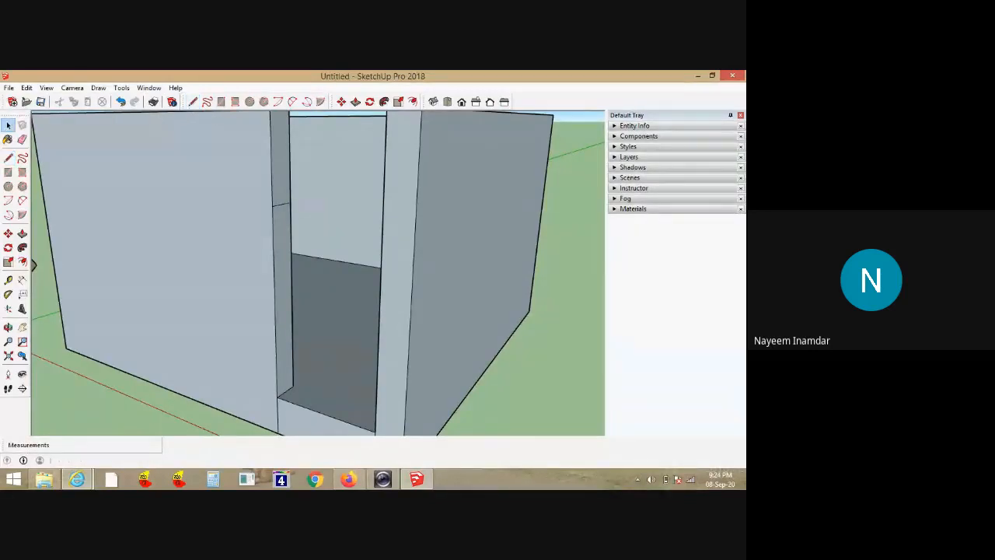
Push/Pull the jamb face above the dividing line 1.2 m to the opposite wall end, closing the wall over the doorway
scroll(318, 273, down, 3)
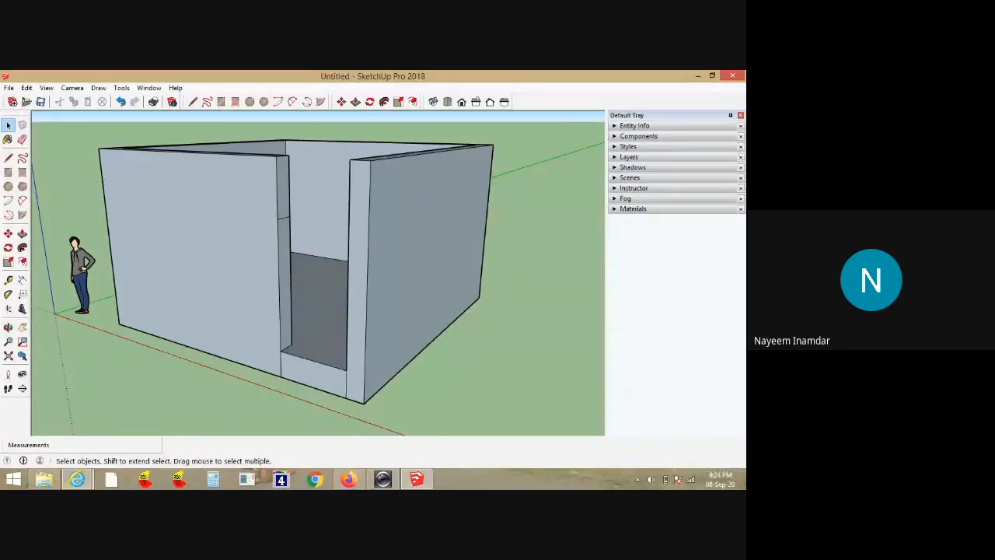
click(355, 102)
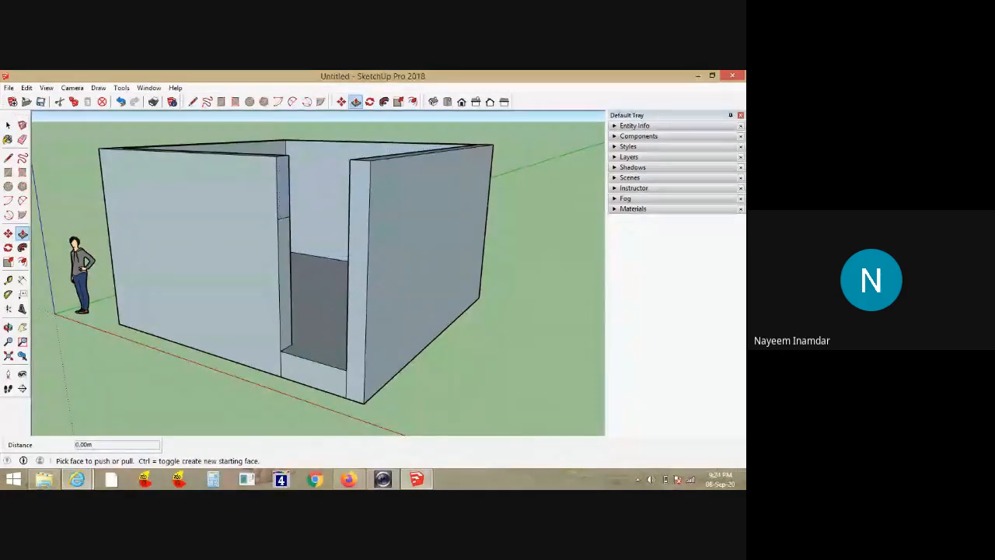
scroll(281, 187, up, 4)
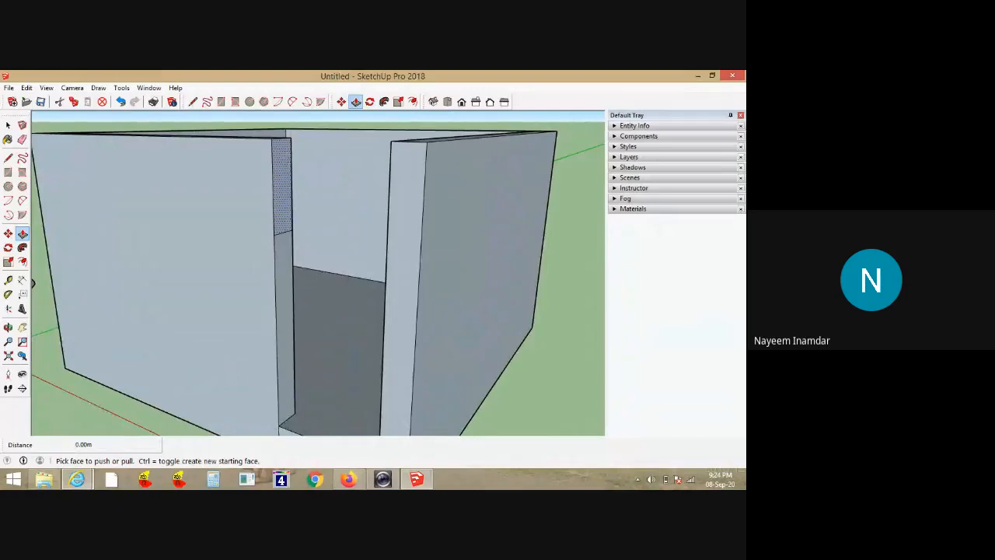
click(282, 187)
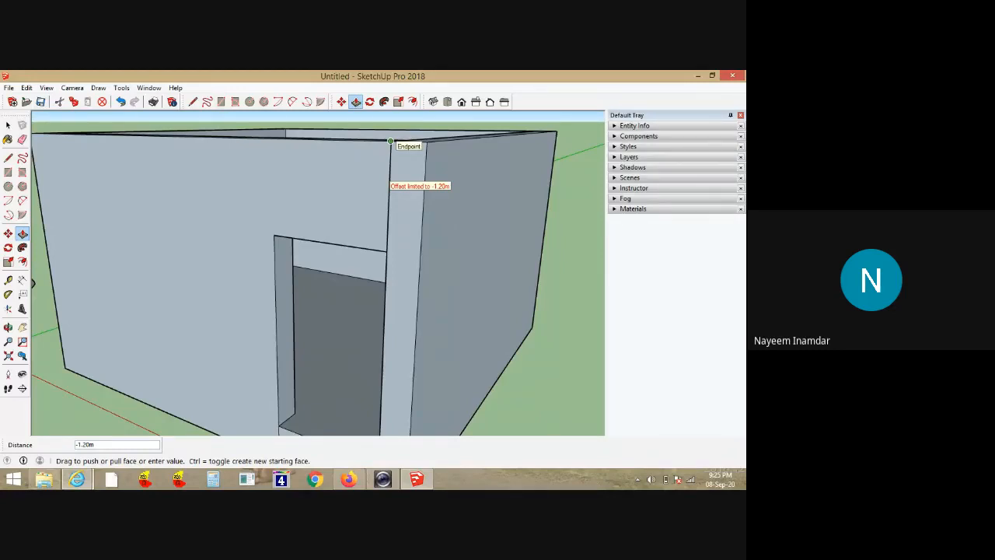
click(390, 142)
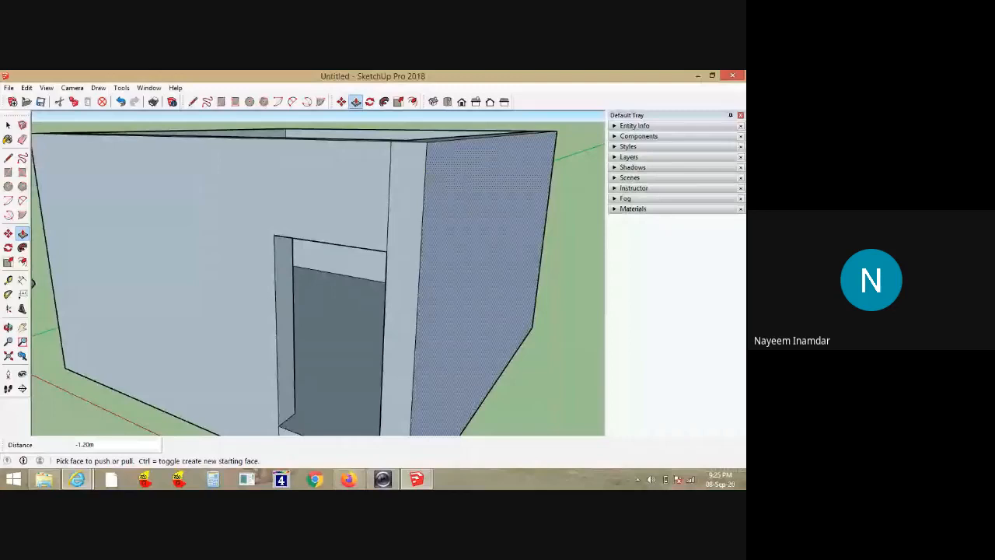
key(space)
Delete the leftover vertical edge on the front wall between the door's upper corner and the wall top
scroll(443, 218, down, 4)
mouse_move(435, 225)
middle_down()
mouse_move(505, 253)
mouse_move(491, 269)
mouse_move(498, 295)
mouse_move(459, 338)
mouse_move(388, 346)
mouse_move(420, 295)
middle_up()
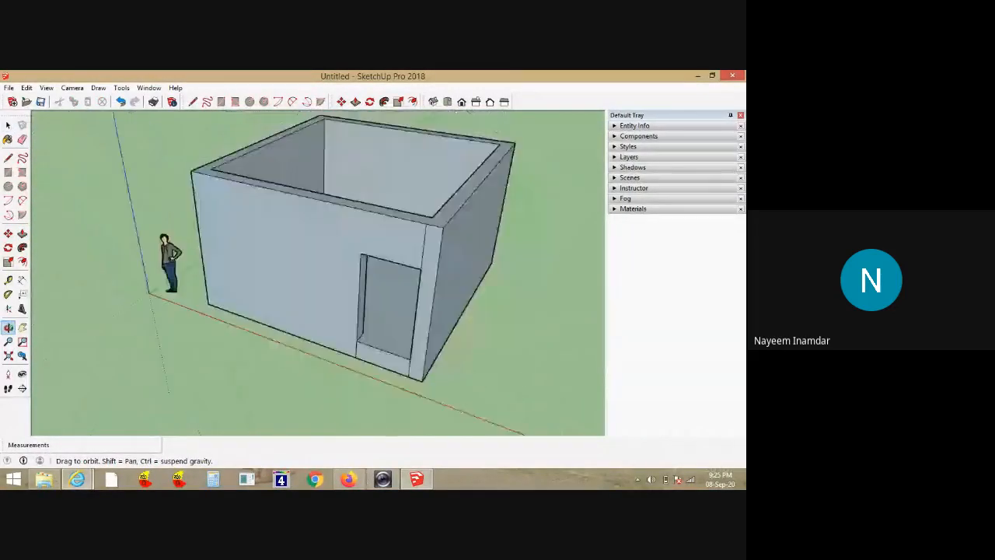
key(space)
scroll(428, 256, up, 2)
key(Delete)
Examine the room's walls and door opening from several sides
mouse_move(429, 225)
middle_down()
mouse_move(493, 164)
mouse_move(498, 136)
mouse_move(533, 155)
mouse_move(534, 173)
mouse_move(397, 245)
middle_up()
middle_drag(327, 288, 443, 233)
mouse_move(335, 272)
middle_down()
mouse_move(346, 244)
mouse_move(412, 229)
mouse_move(474, 279)
middle_up()
mouse_move(349, 288)
middle_down()
mouse_move(466, 241)
mouse_move(298, 237)
mouse_move(199, 268)
middle_up()
middle_drag(303, 198, 310, 272)
scroll(311, 272, down, 3)
scroll(334, 295, up, 2)
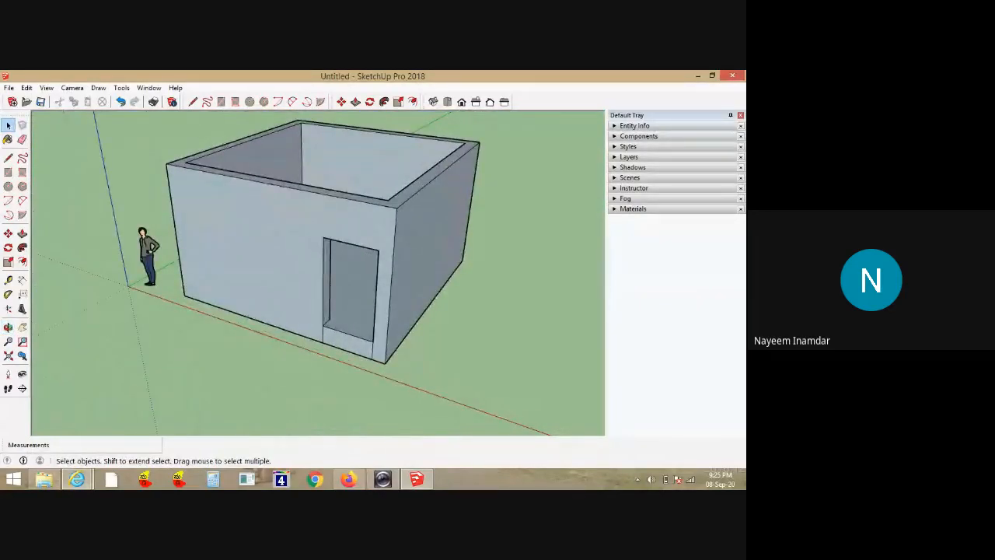
Draw a base-level line on the front wall from the doorway's lower corner to the room's nearest outer corner
scroll(447, 361, up, 3)
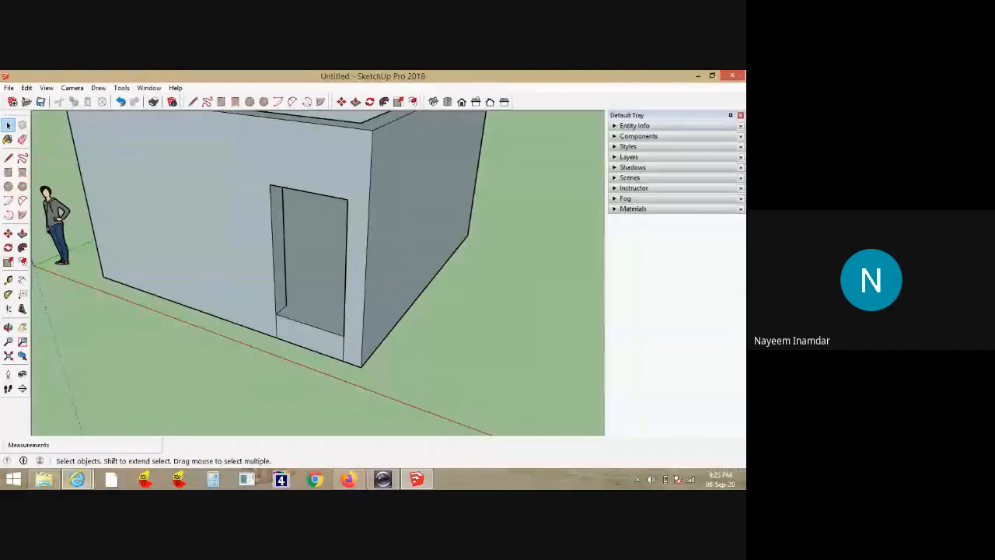
click(7, 158)
scroll(343, 339, up, 2)
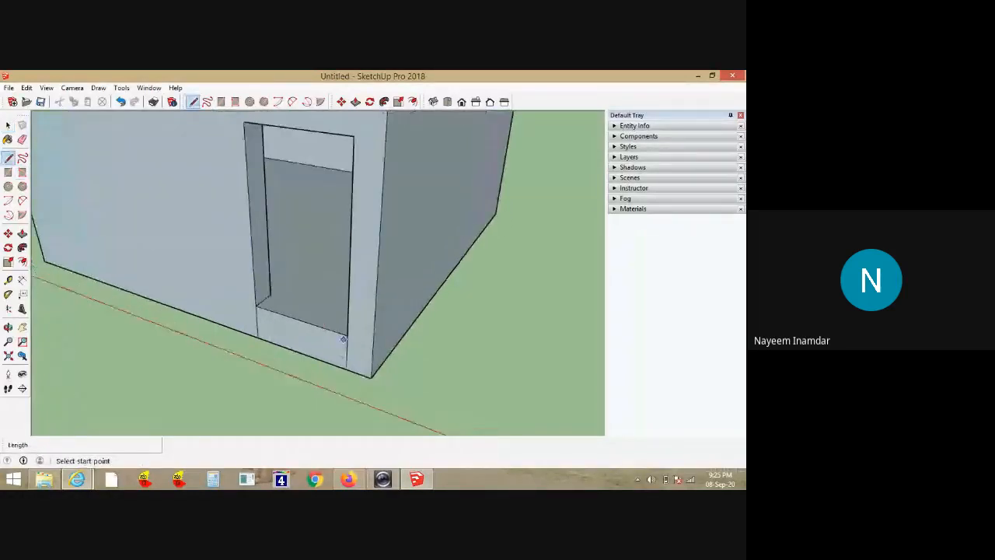
scroll(342, 339, up, 1)
scroll(343, 338, up, 1)
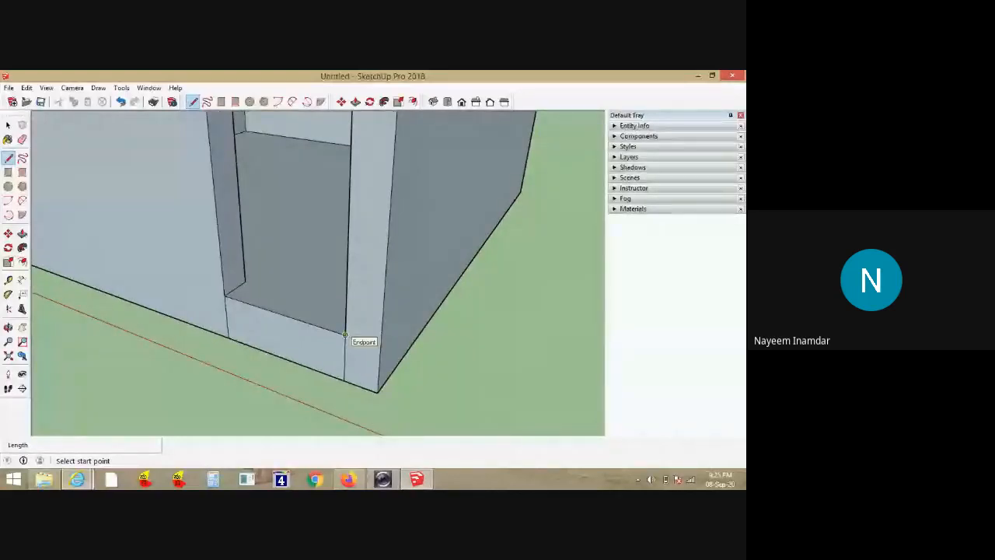
click(345, 335)
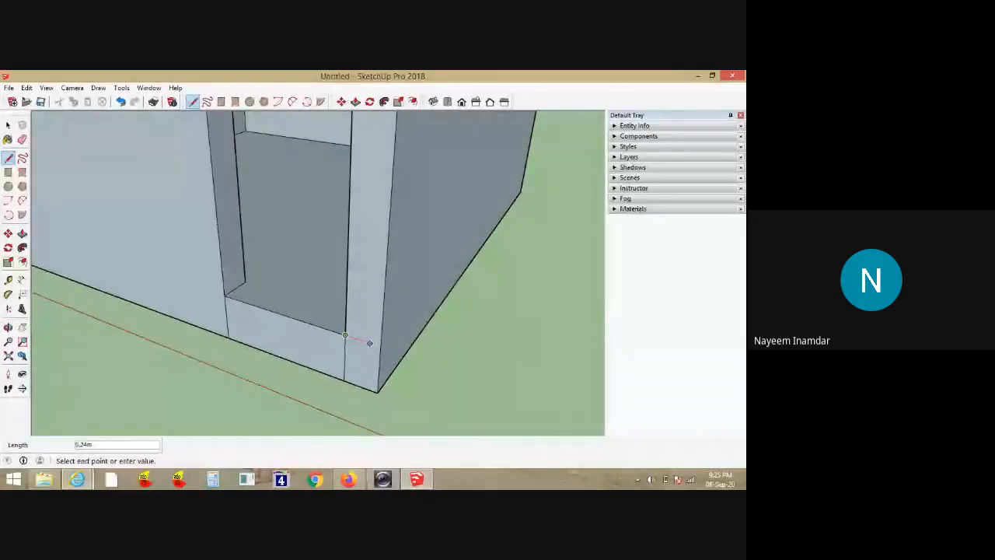
click(380, 345)
Continue the base-level line around the outer wall faces from corner to corner
middle_drag(380, 346, 365, 342)
middle_drag(370, 431, 348, 224)
click(253, 314)
click(453, 285)
middle_drag(454, 285, 295, 319)
click(295, 318)
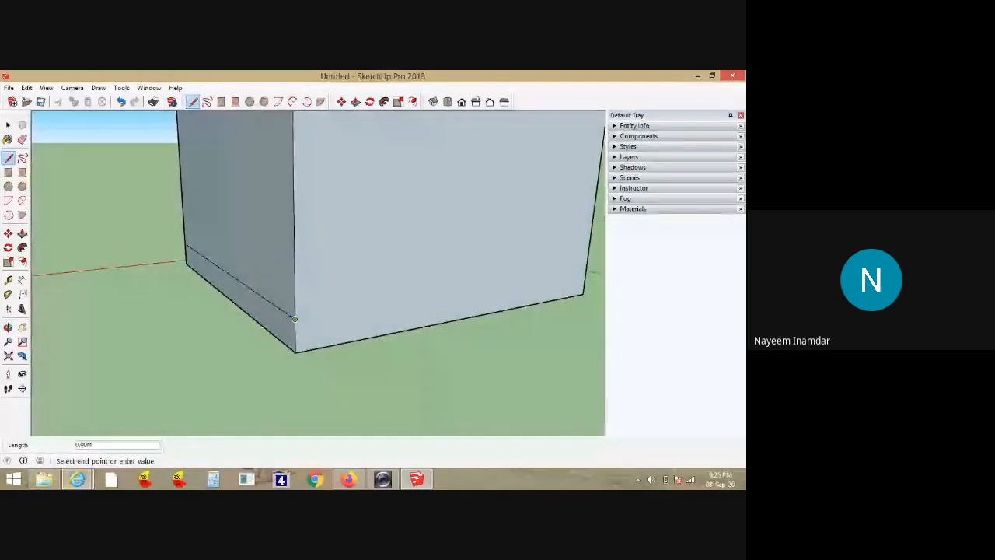
Draw the plinth line along the remaining outer walls, ending at the doorway sill on the front wall
click(585, 269)
middle_drag(585, 269, 311, 288)
click(115, 304)
click(498, 277)
middle_drag(498, 276, 241, 291)
click(237, 291)
click(432, 259)
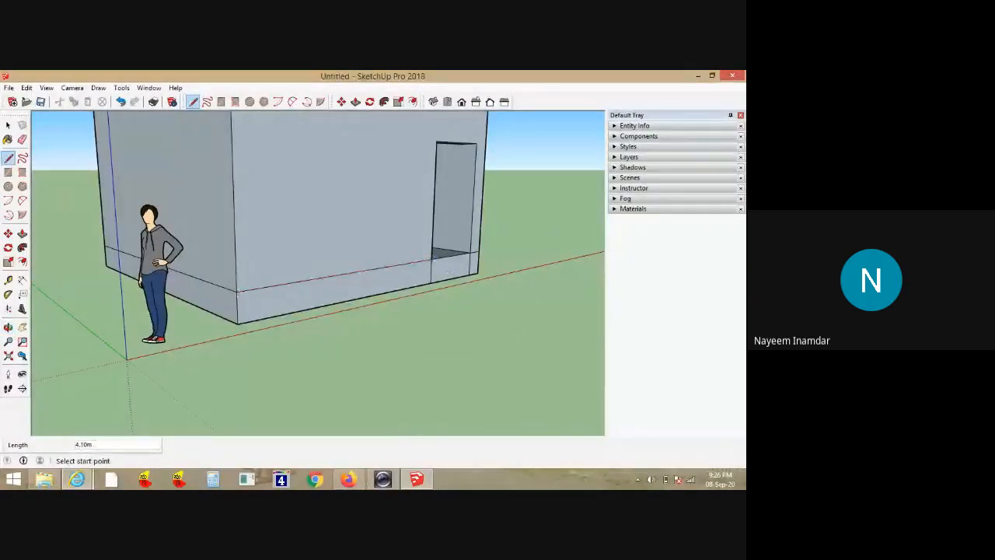
Delete the human scale figure beside the building
key(space)
click(155, 283)
key(Delete)
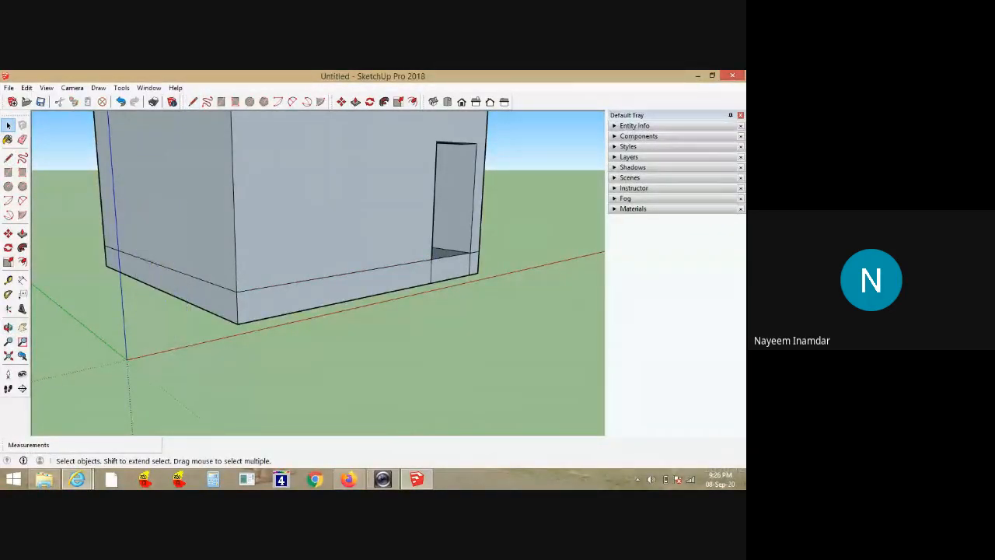
Push/Pull the plinth band on the side wall nearest the origin outward by 0.05 m
middle_drag(257, 330, 225, 345)
key(space)
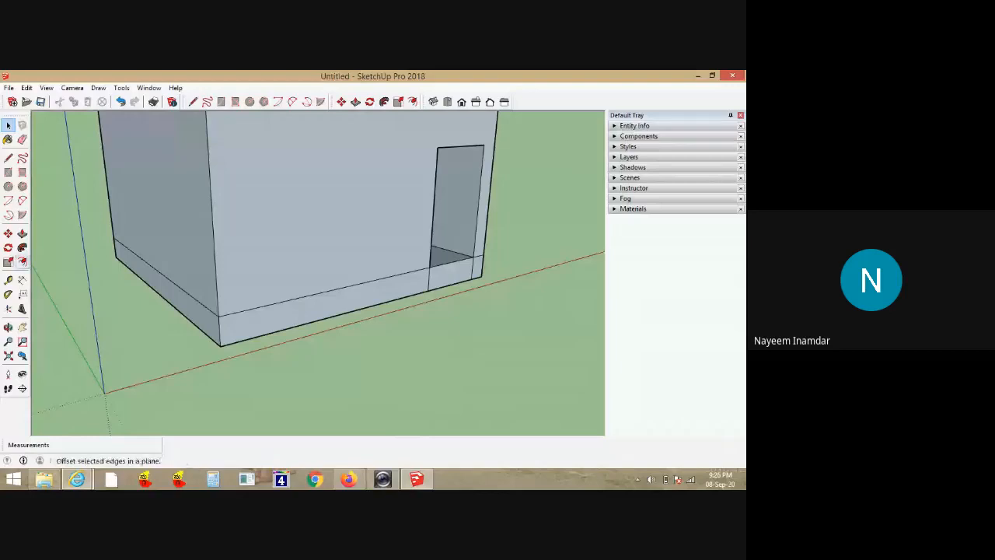
click(355, 102)
scroll(194, 321, up, 1)
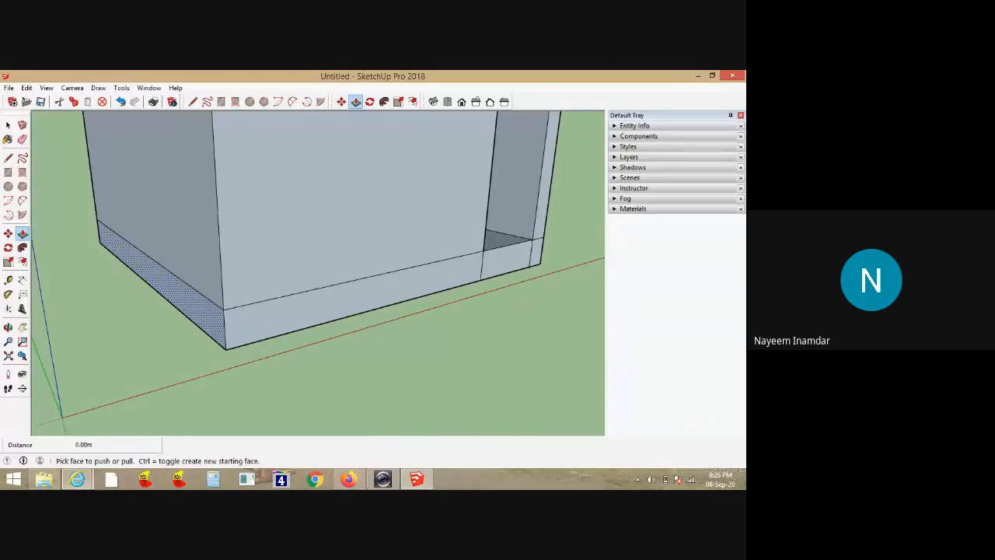
click(167, 285)
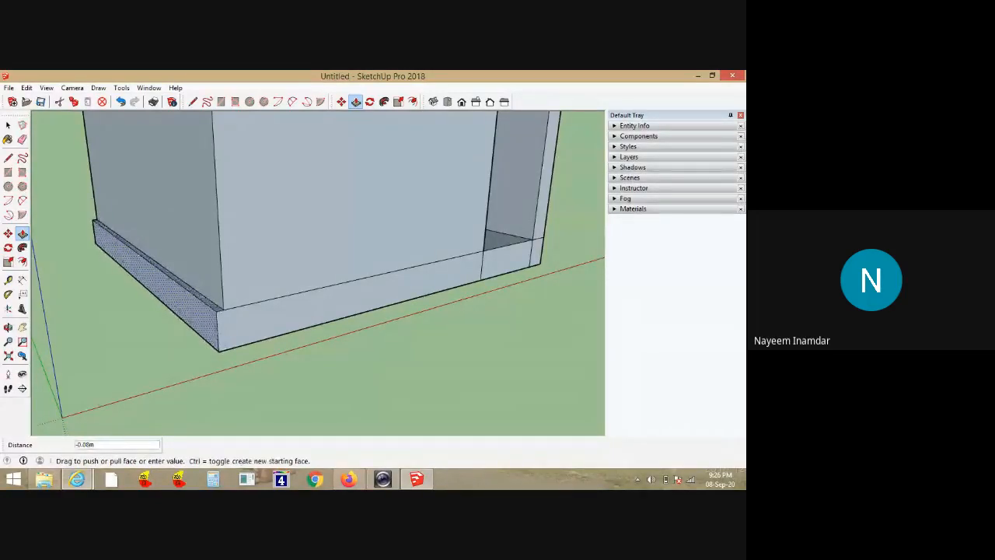
text(.)
text(.05)
key(Return)
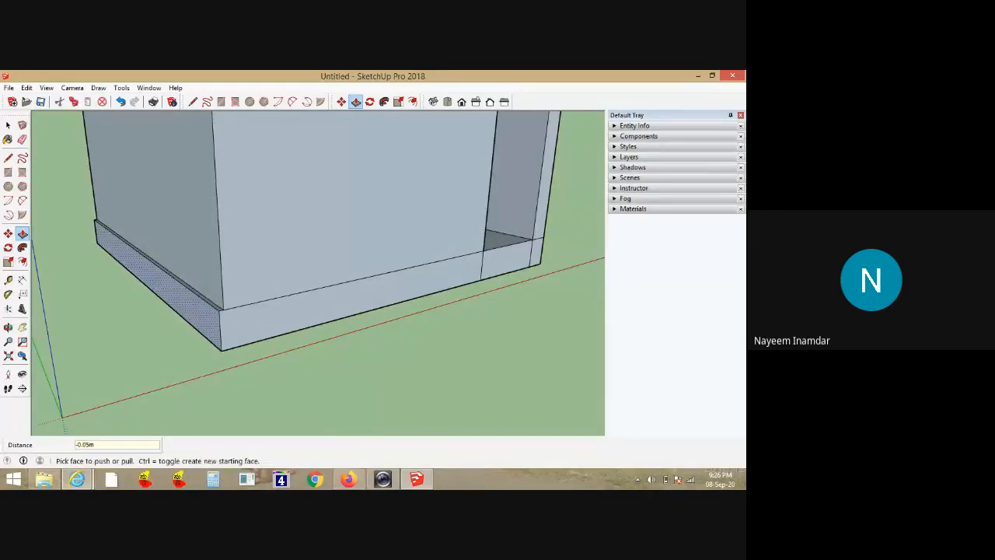
Pull the long front plinth band beside the doorway and the back wall's plinth band outward by 0.05 m
click(350, 300)
key(BackSpace)
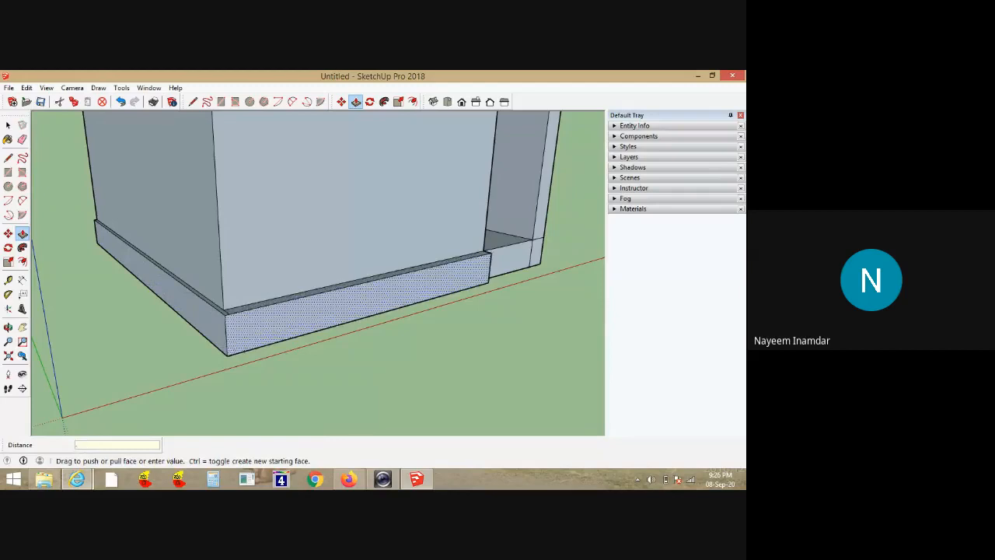
key(Return)
scroll(310, 330, down, 3)
middle_drag(311, 331, 542, 311)
click(224, 354)
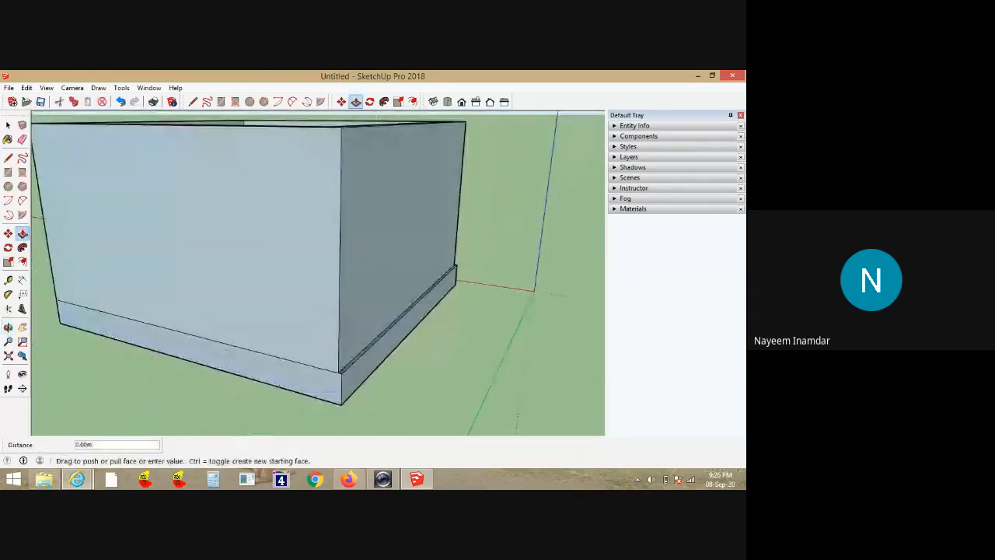
text(.05)
key(Return)
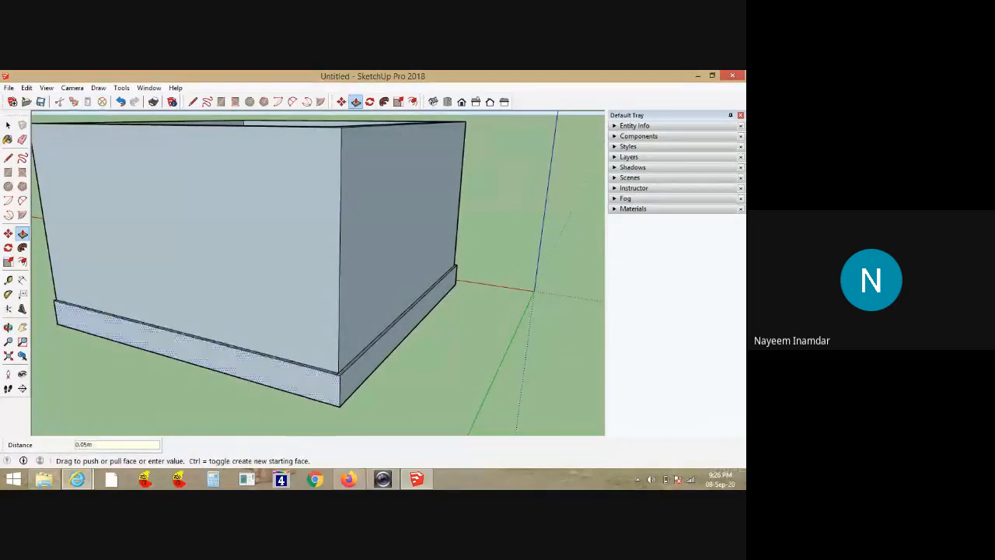
Pull the plinth band on the remaining side wall outward by 0.05 m
middle_drag(230, 352, 481, 311)
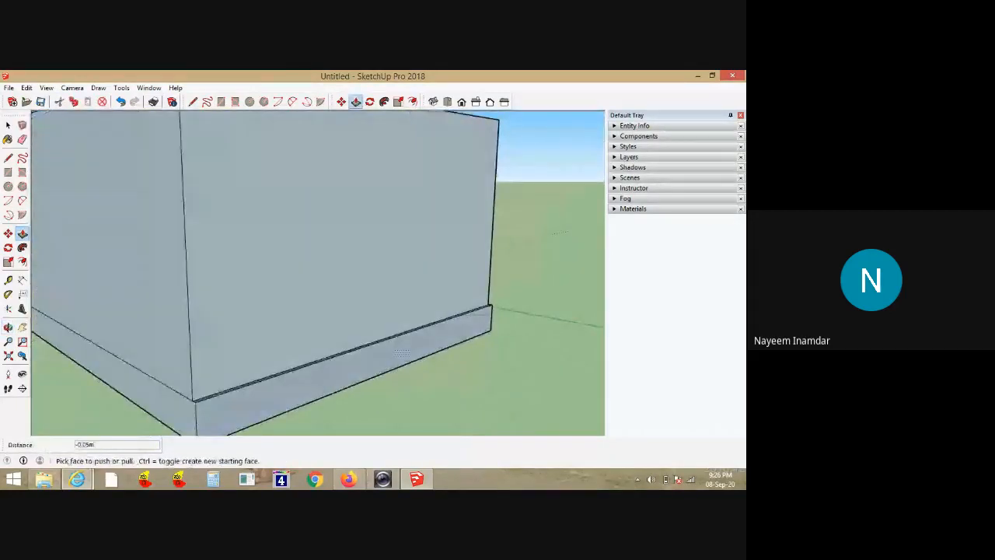
middle_drag(400, 351, 233, 354)
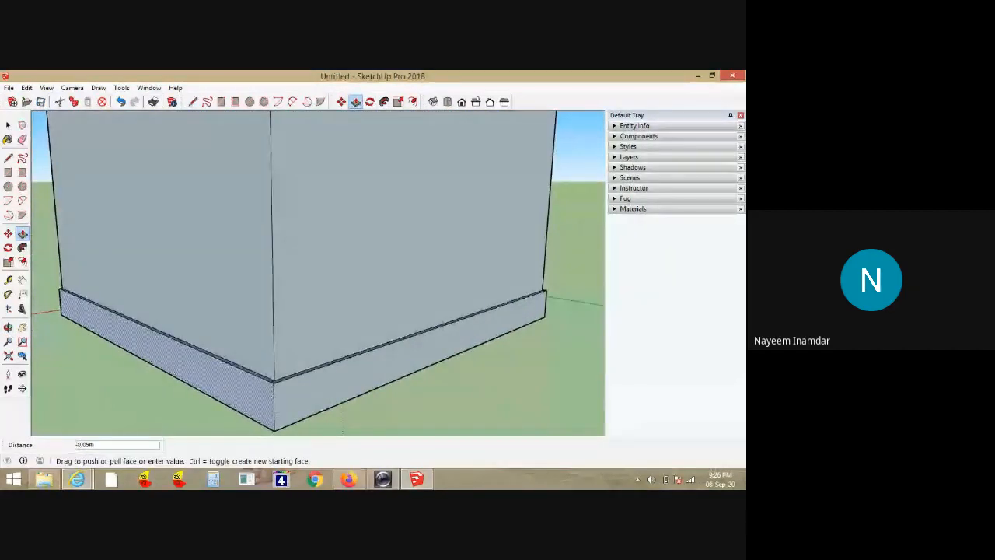
text(.05)
key(Return)
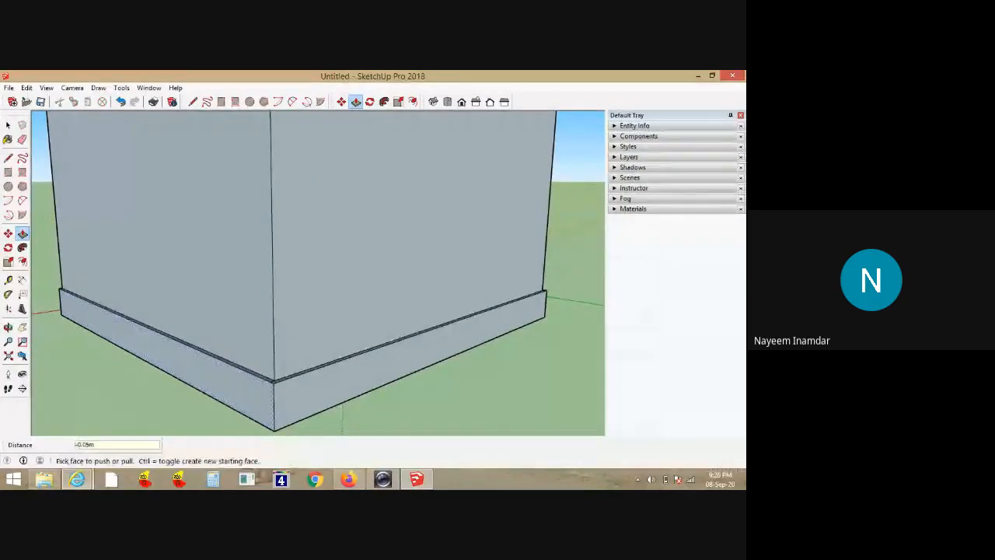
Pull the short plinth face between the doorway and the building corner outward to match the other bands
scroll(342, 373, down, 3)
middle_drag(233, 357, 412, 350)
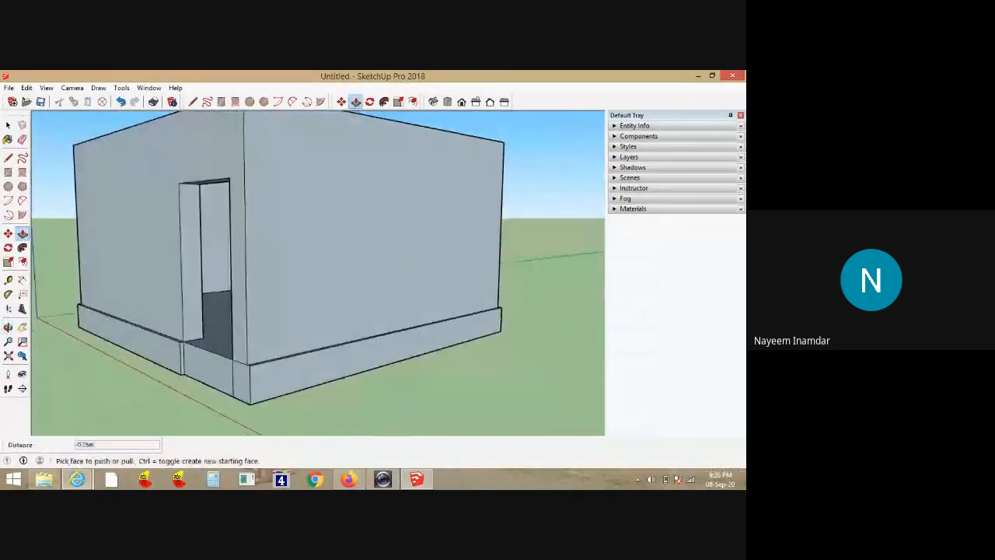
scroll(163, 381, up, 4)
click(299, 374)
text(.)
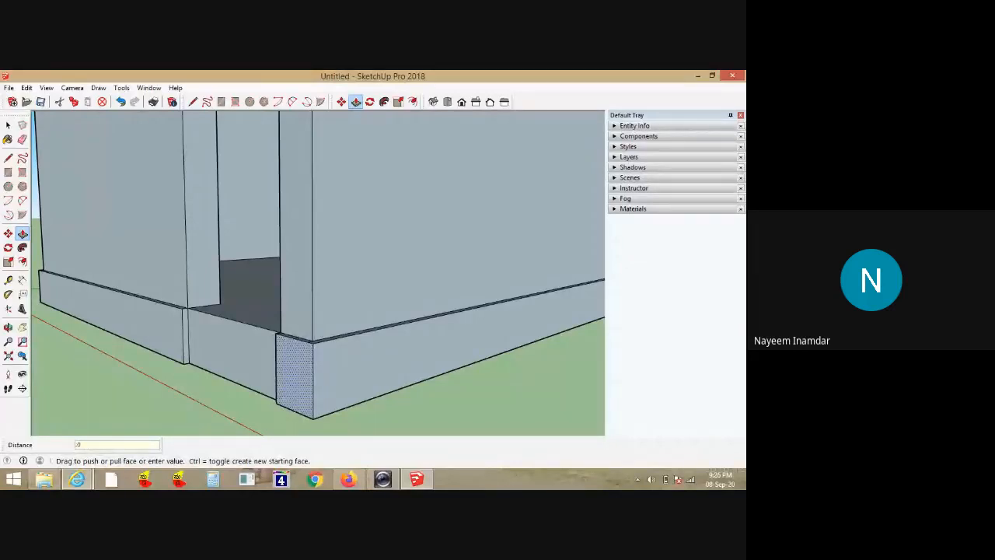
key(Return)
Examine the projecting plinth around the building corner and the recessed face below the doorway
key(space)
mouse_move(233, 357)
middle_down()
mouse_move(318, 377)
mouse_move(365, 361)
middle_up()
scroll(422, 328, up, 4)
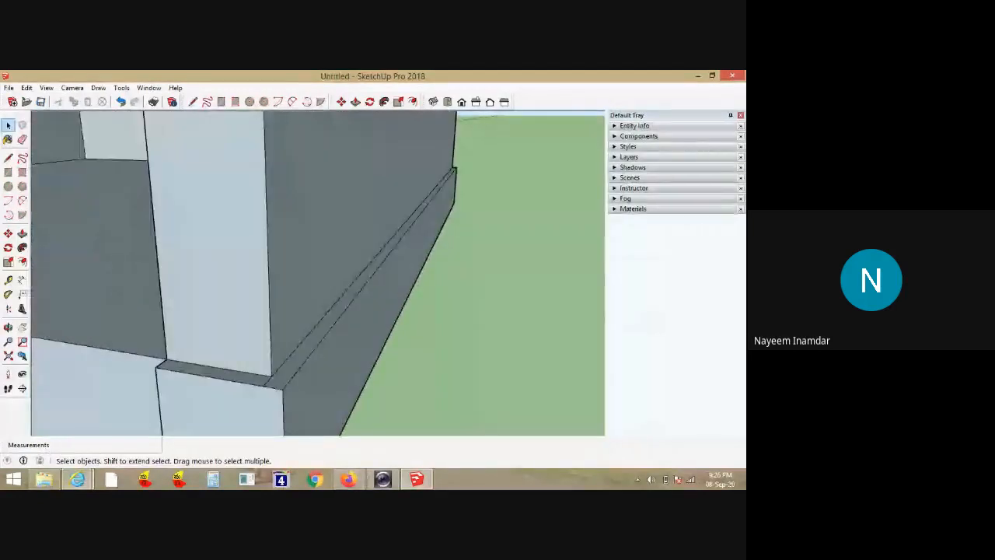
middle_drag(411, 330, 475, 314)
middle_drag(281, 381, 317, 353)
middle_drag(334, 435, 325, 404)
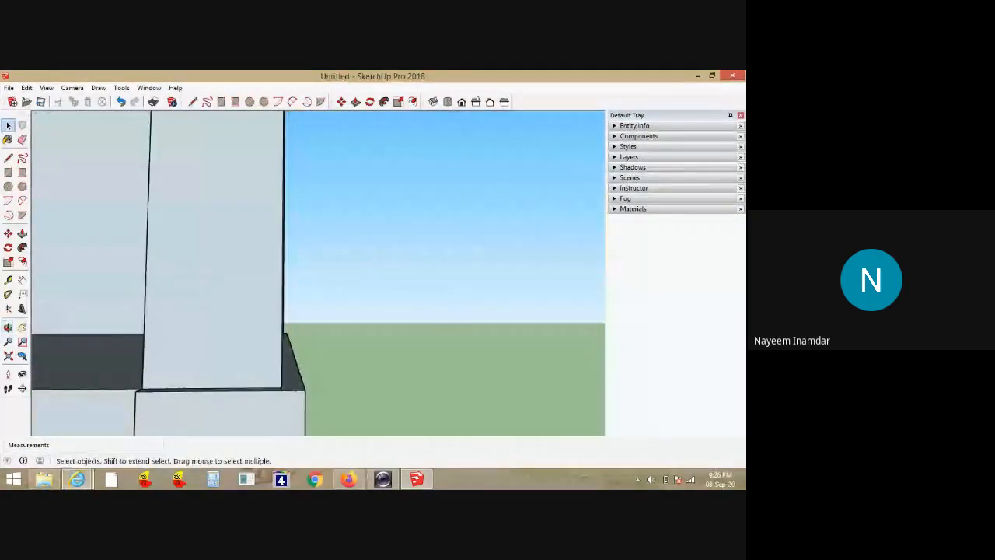
scroll(284, 334, up, 3)
middle_drag(284, 334, 356, 341)
scroll(283, 320, up, 3)
scroll(294, 327, down, 8)
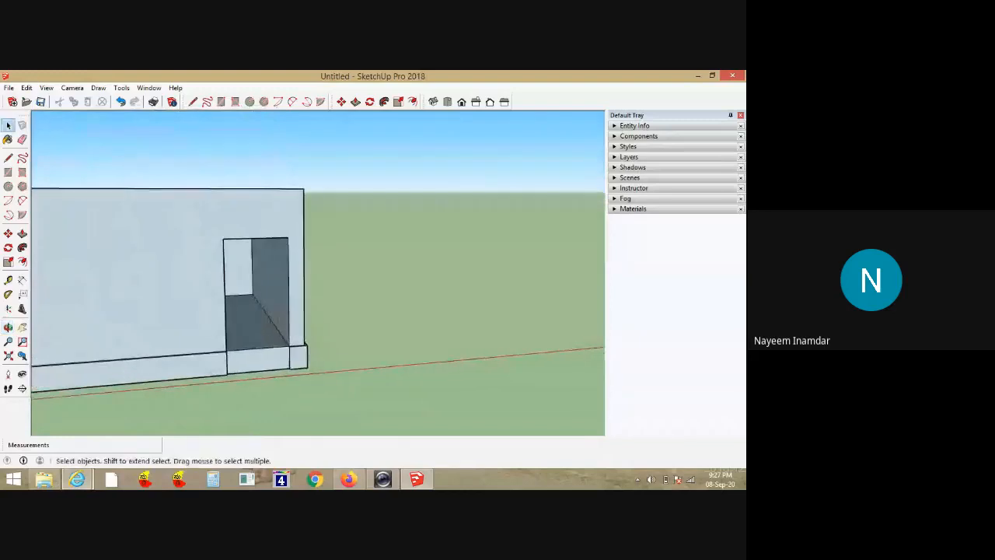
scroll(252, 362, up, 4)
middle_drag(253, 362, 172, 323)
scroll(207, 338, up, 6)
scroll(181, 328, down, 2)
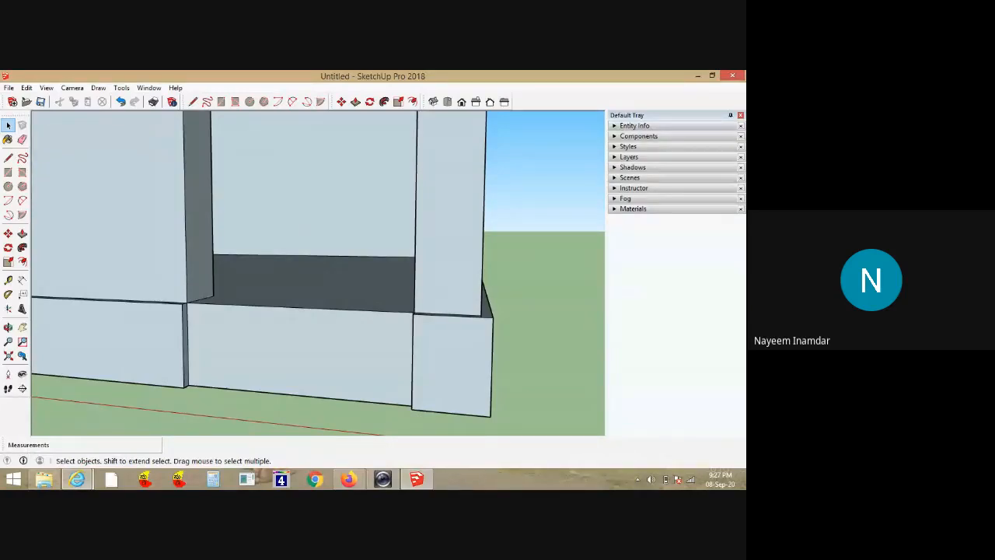
Draw a 0.05 m vertical line down from the left end of the doorway sill
key(l)
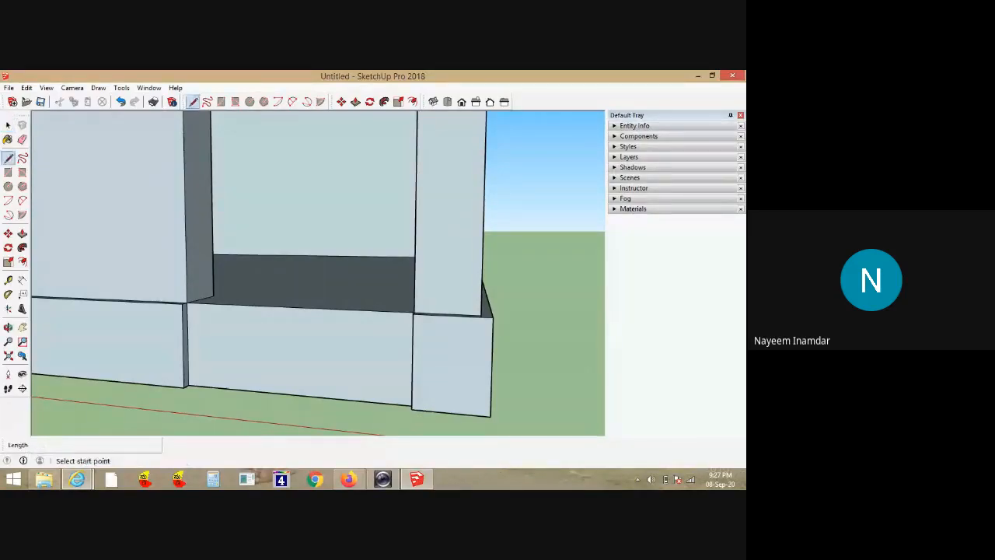
click(187, 303)
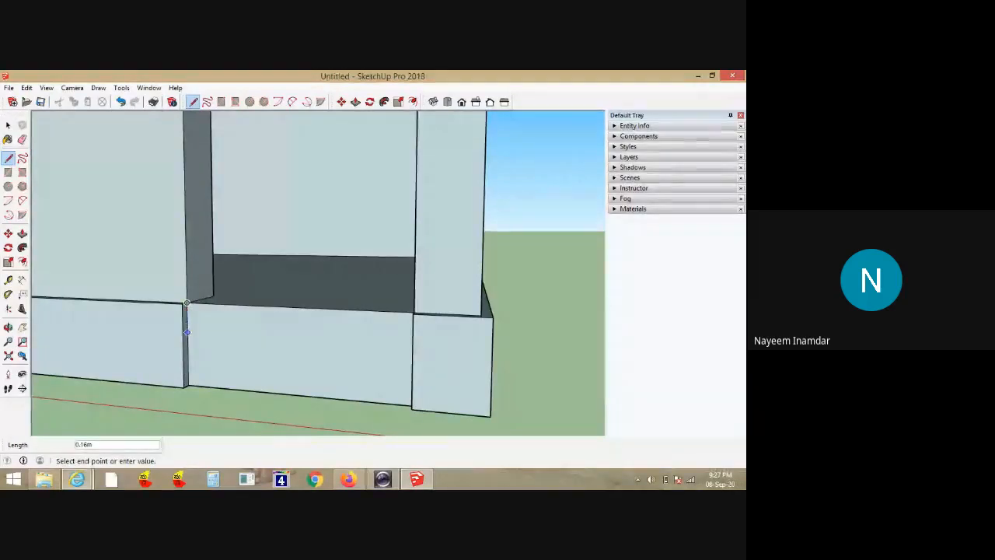
text(.05)
key(Return)
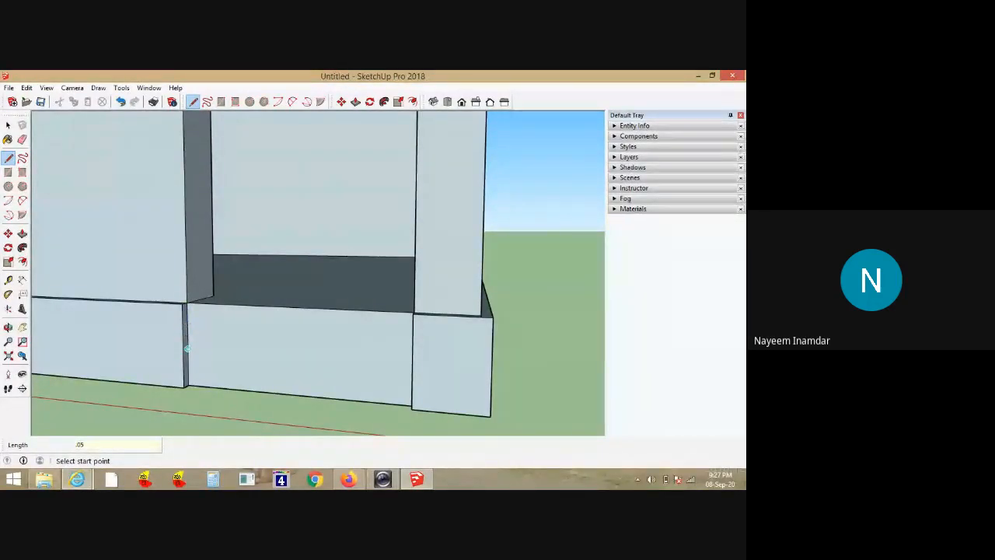
Mark 0.15 m below the doorway sill's right end and draw a line from there across the recessed plinth face
key(space)
middle_drag(256, 311, 400, 300)
scroll(404, 301, up, 2)
key(l)
click(395, 302)
text(.15)
key(Return)
click(395, 340)
scroll(366, 345, down, 2)
middle_drag(308, 349, 195, 347)
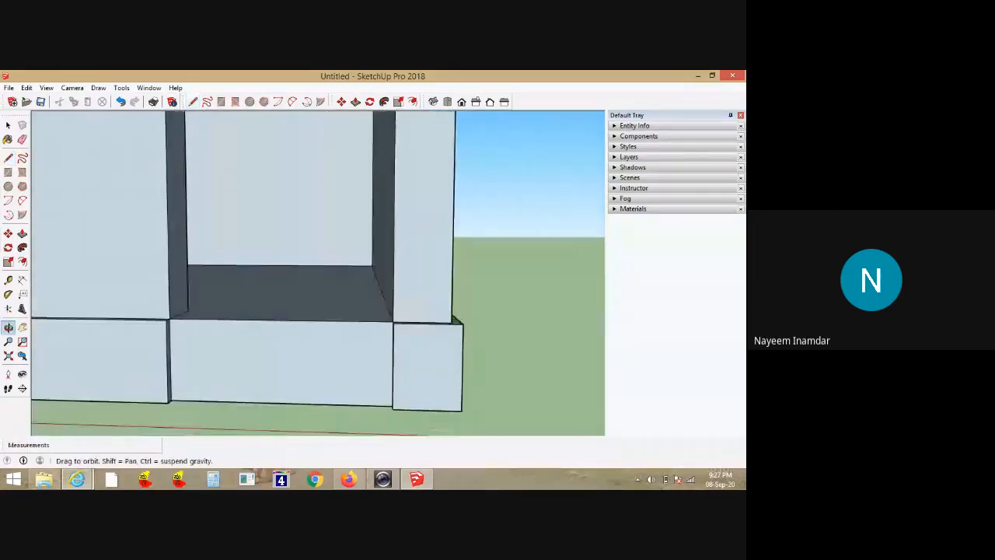
scroll(196, 344, up, 3)
click(156, 342)
key(space)
Draw a second line across the recessed plinth face, 0.15 m below the first, to divide it into three risers
key(o)
middle_drag(241, 368, 305, 372)
key(l)
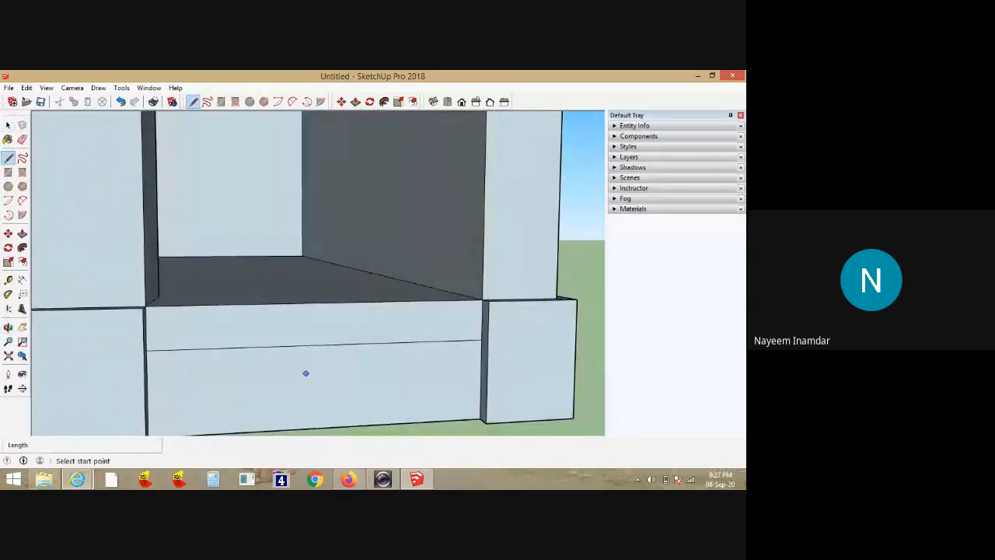
click(481, 340)
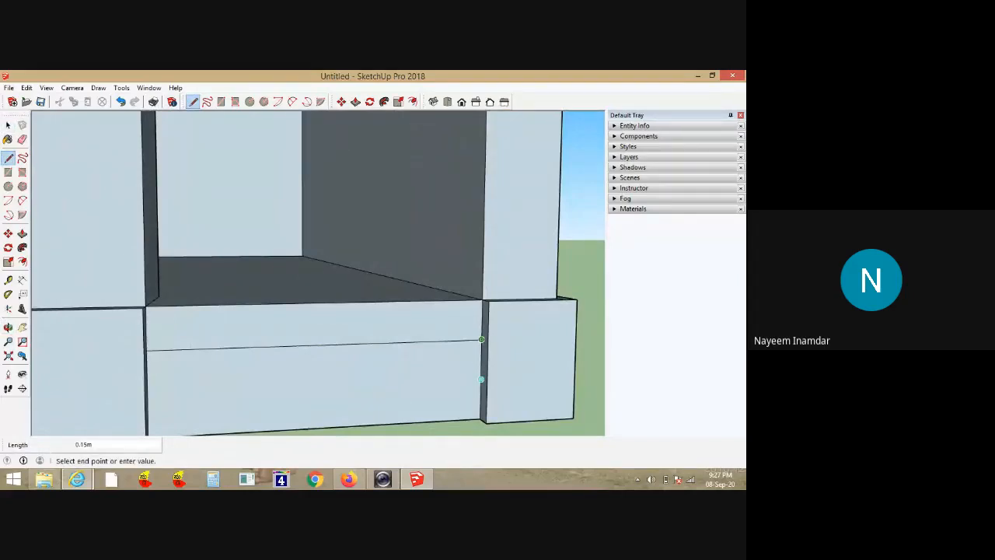
click(481, 380)
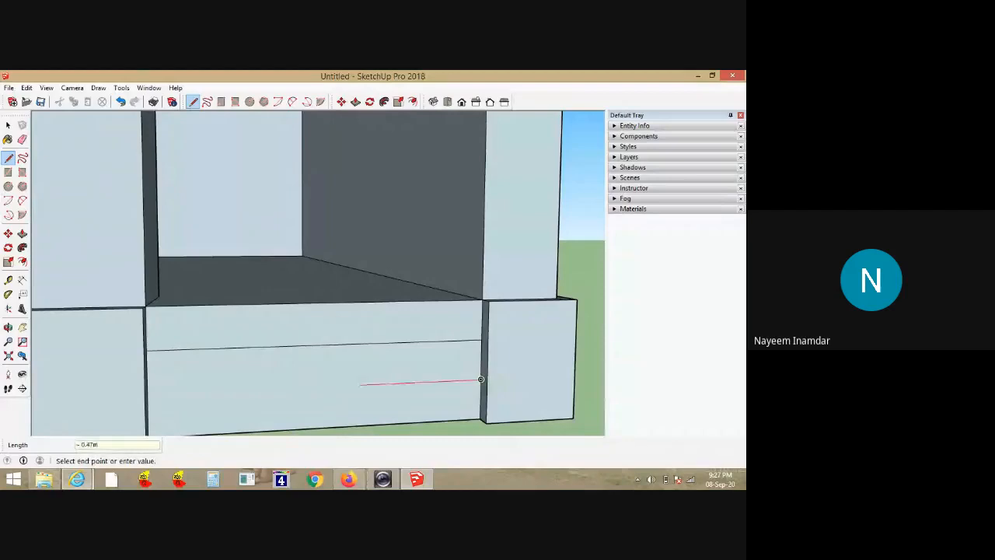
middle_drag(218, 393, 125, 400)
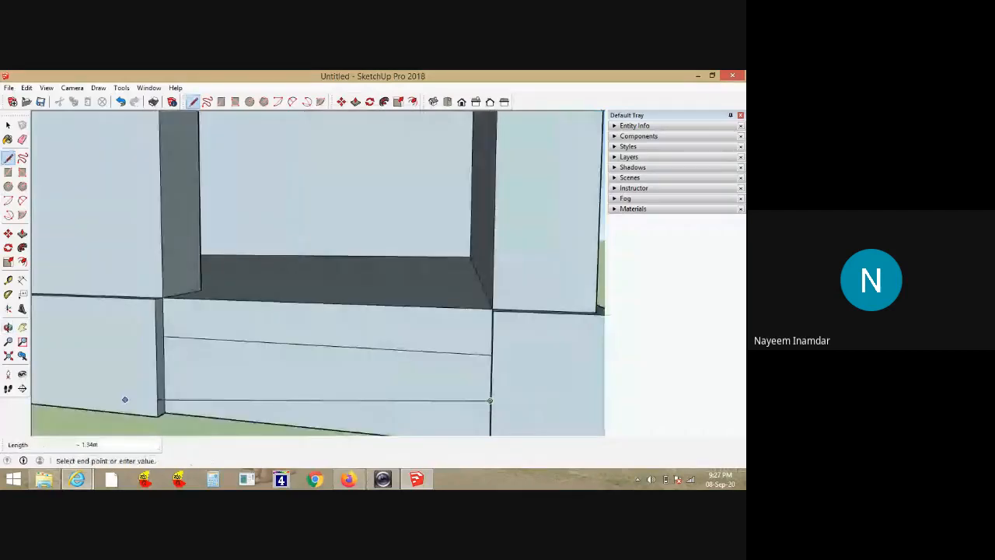
click(165, 375)
key(space)
Push/Pull the two lower riser bands below the doorway outward to form two entrance steps, extruding the upper one 0.3 m
scroll(311, 330, down, 3)
middle_drag(336, 305, 284, 301)
scroll(284, 302, down, 2)
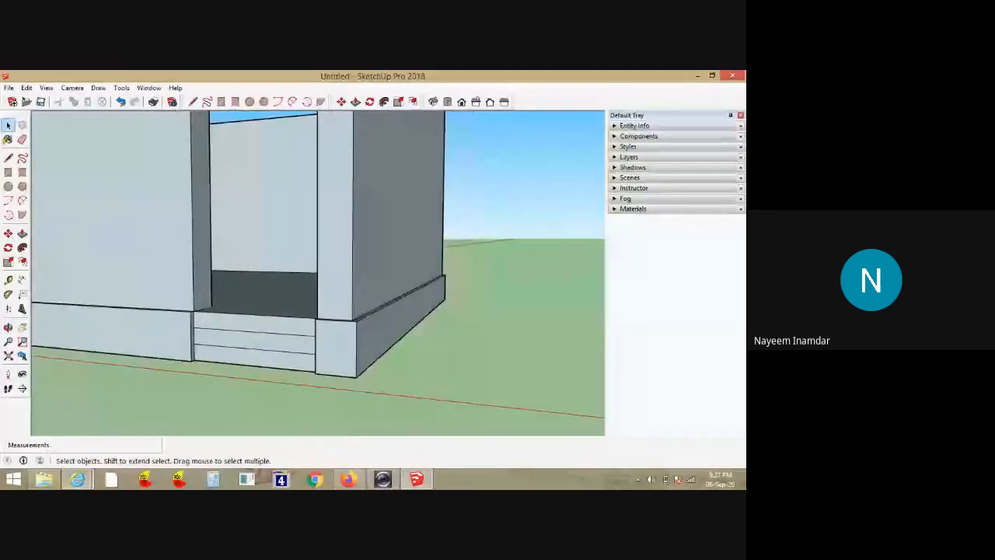
scroll(266, 326, up, 2)
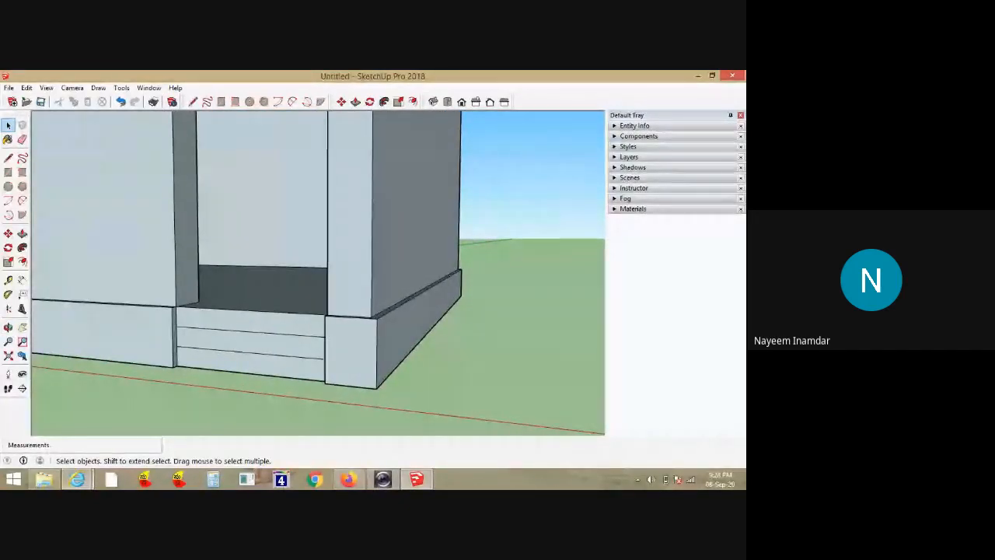
key(p)
click(249, 359)
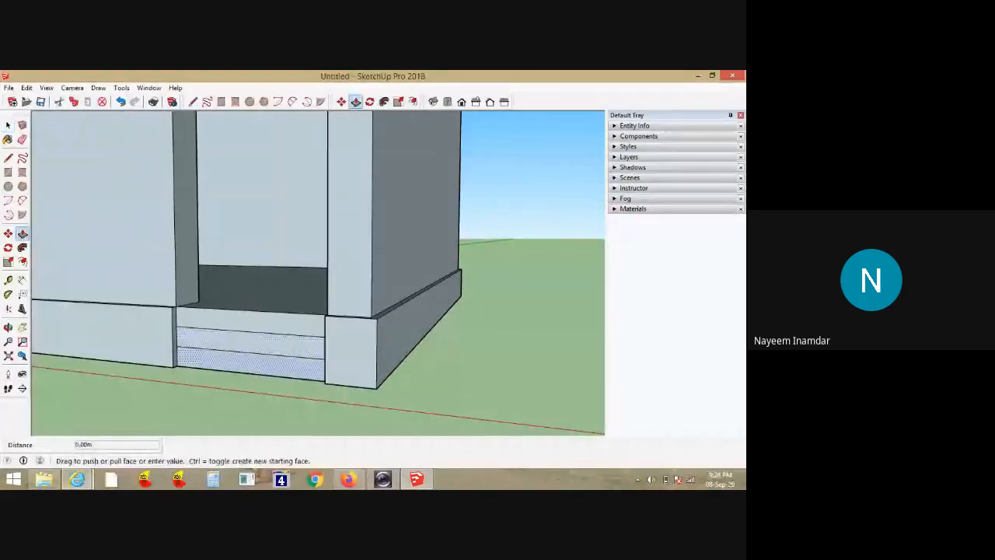
click(256, 362)
double_click(254, 345)
click(247, 324)
click(242, 344)
middle_drag(256, 344, 159, 358)
click(261, 352)
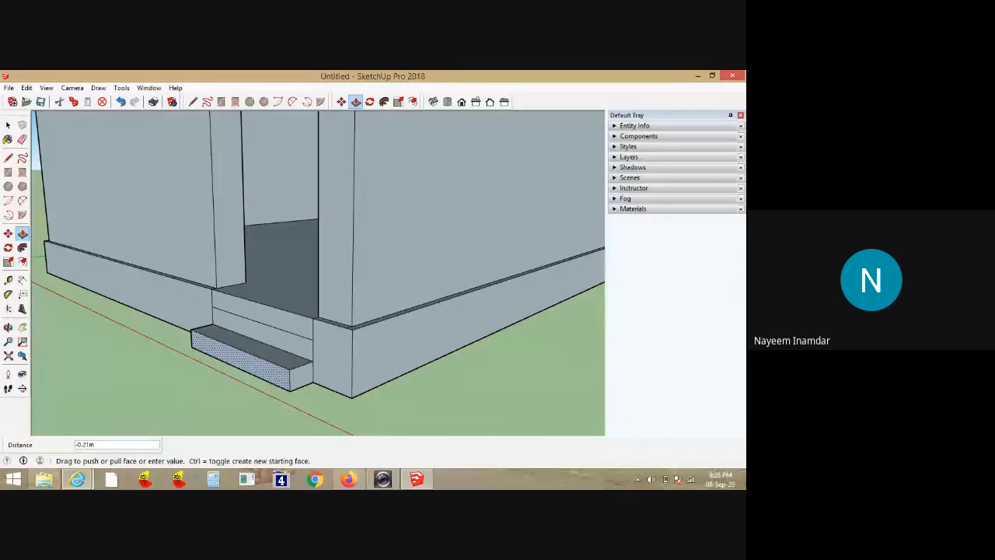
click(278, 373)
click(261, 377)
text(.3)
key(Return)
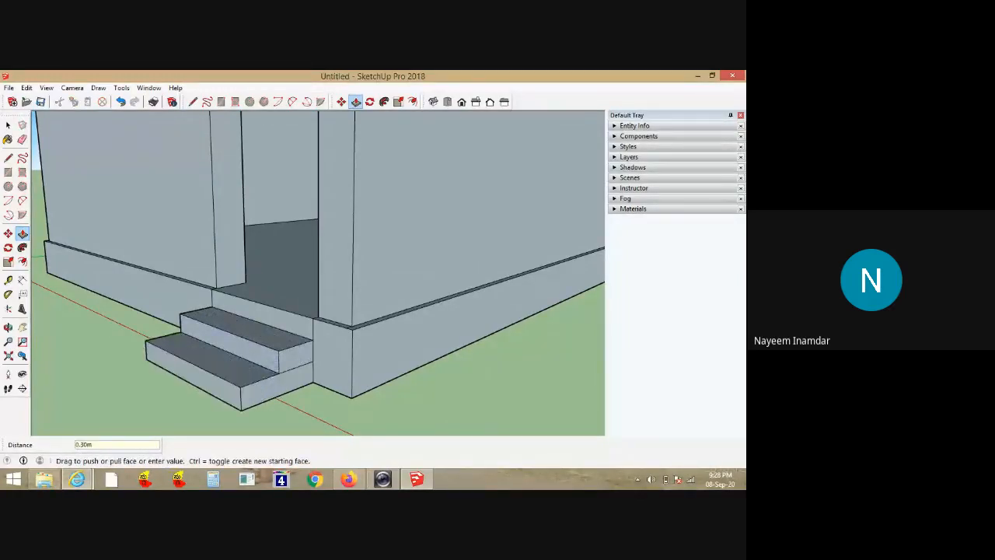
Examine the entrance steps, doorway and complete plinth from several angles around the building
middle_drag(234, 272, 350, 281)
scroll(351, 282, down, 3)
middle_drag(373, 346, 505, 339)
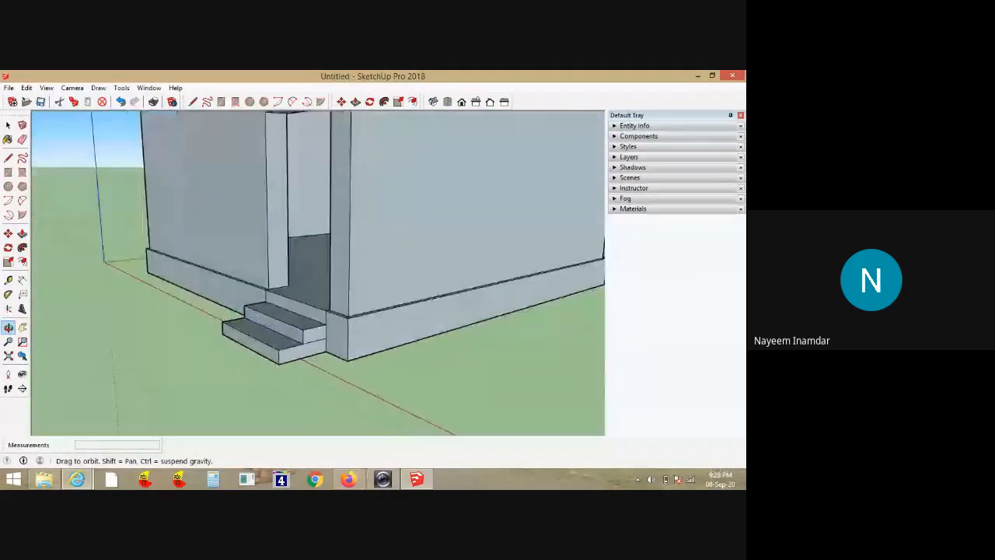
middle_drag(163, 315, 292, 334)
key(space)
click(289, 335)
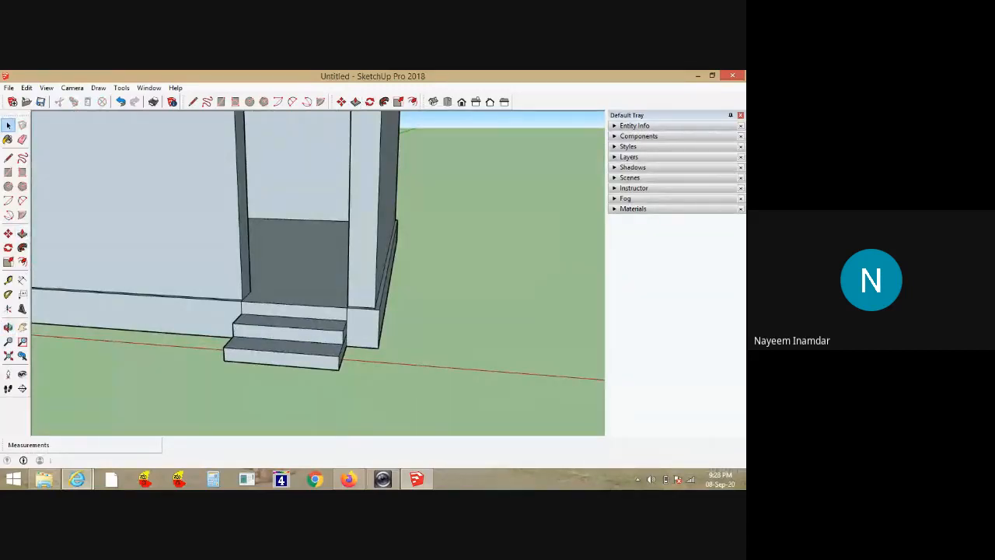
scroll(446, 324, down, 5)
mouse_move(327, 327)
middle_down()
mouse_move(474, 291)
mouse_move(357, 342)
mouse_move(300, 338)
mouse_move(175, 303)
mouse_move(182, 334)
mouse_move(336, 315)
middle_up()
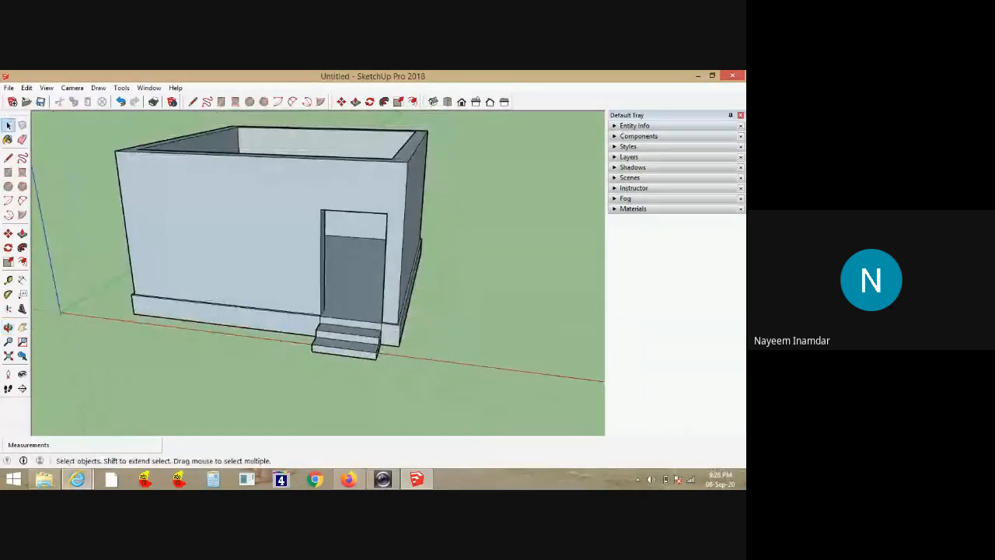
scroll(425, 307, down, 3)
middle_drag(412, 311, 505, 266)
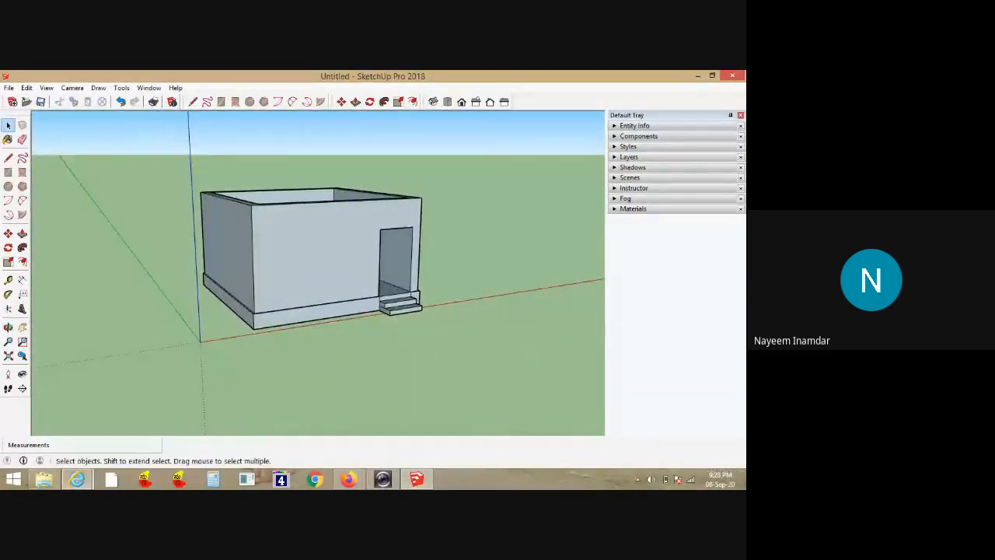
mouse_move(76, 479)
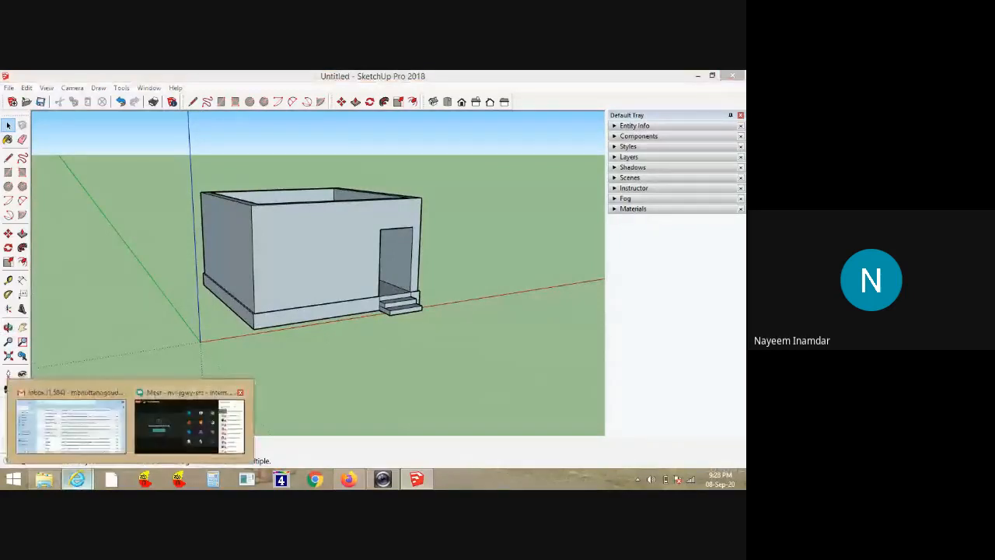
mouse_move(191, 424)
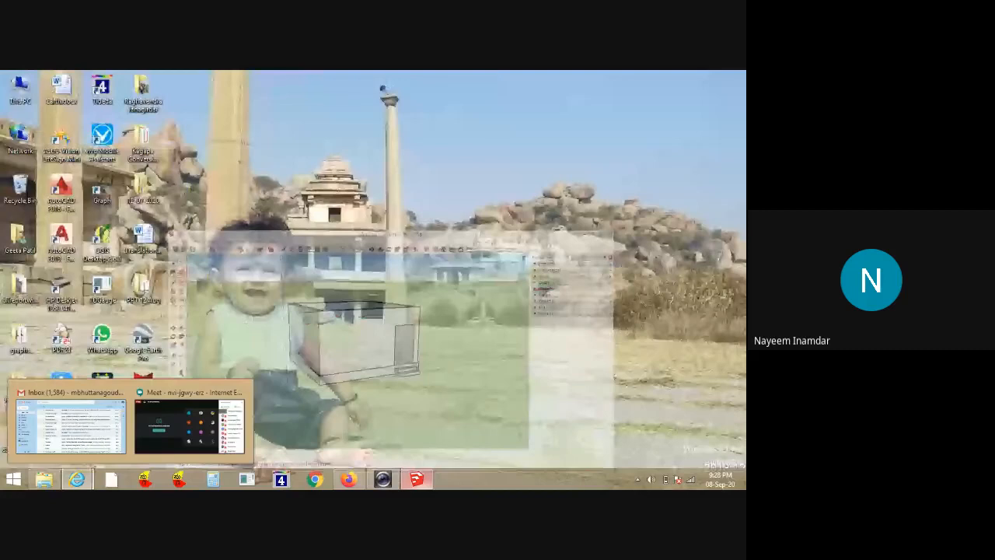
click(417, 479)
click(9, 327)
middle_drag(389, 256, 291, 314)
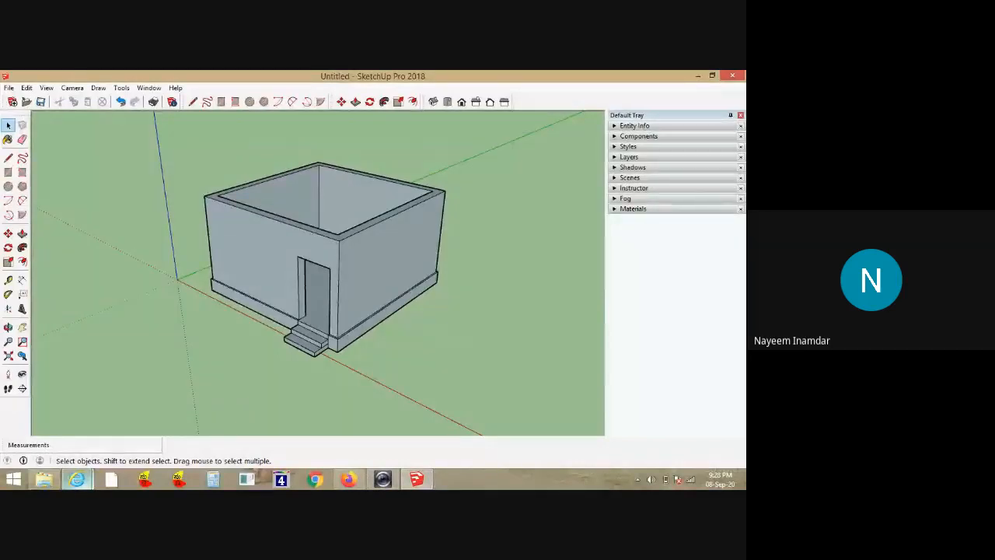
Switch to the Google Meet meeting and send the chat message "Any doubts" to everyone
mouse_move(77, 478)
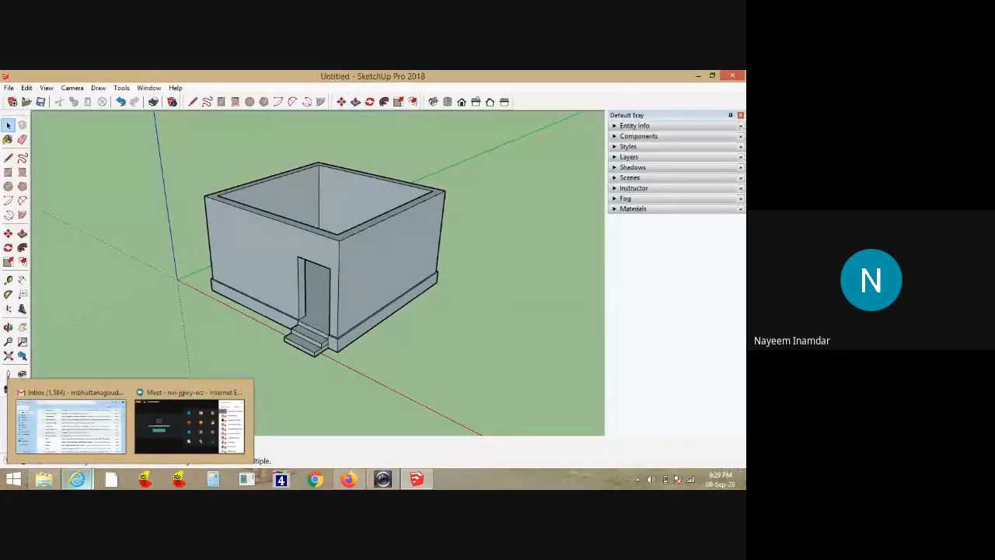
click(189, 426)
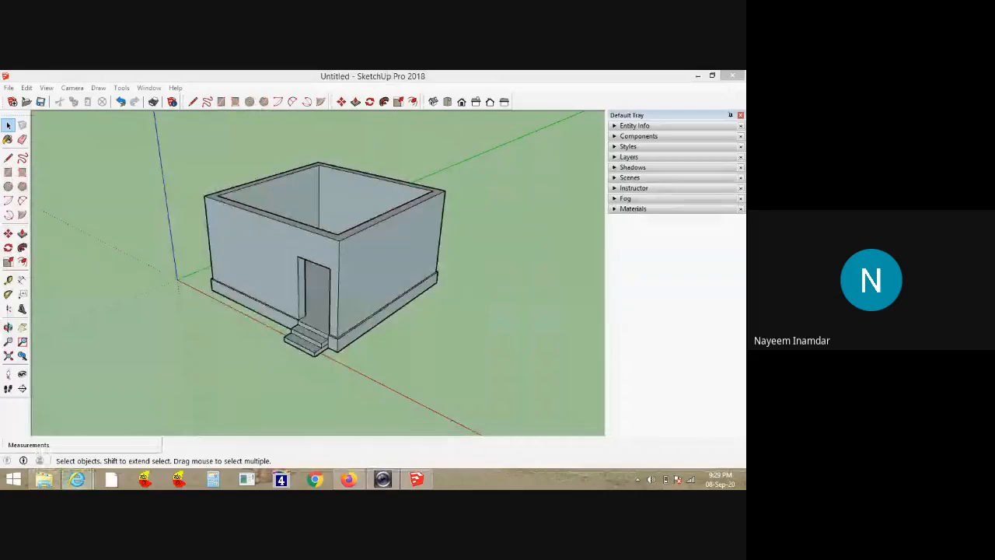
click(189, 427)
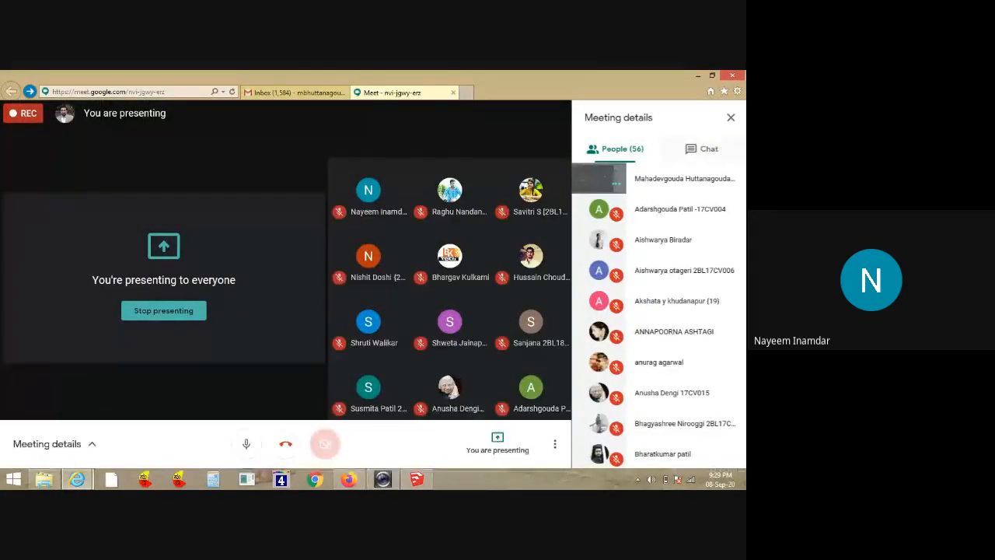
click(703, 148)
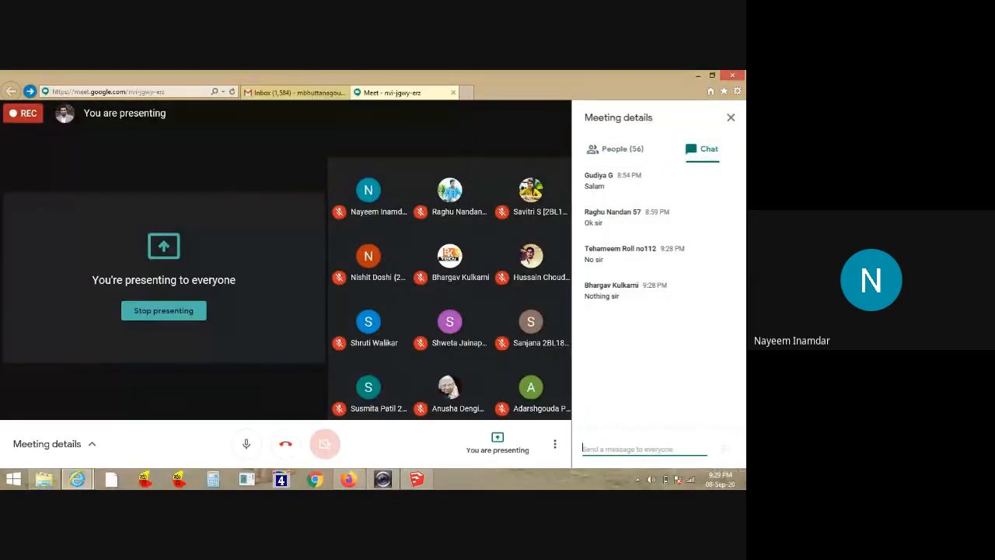
text(Any)
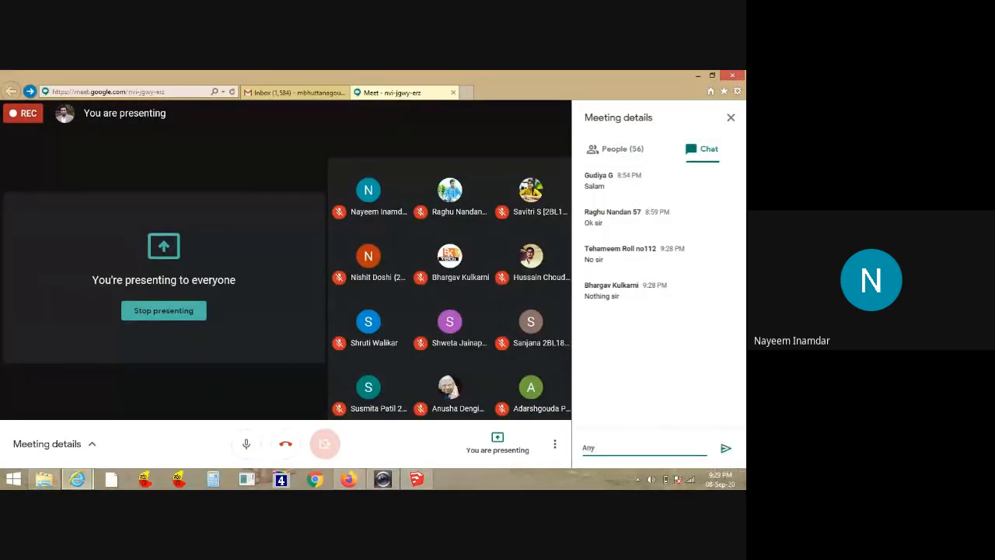
text( doubts)
key(Return)
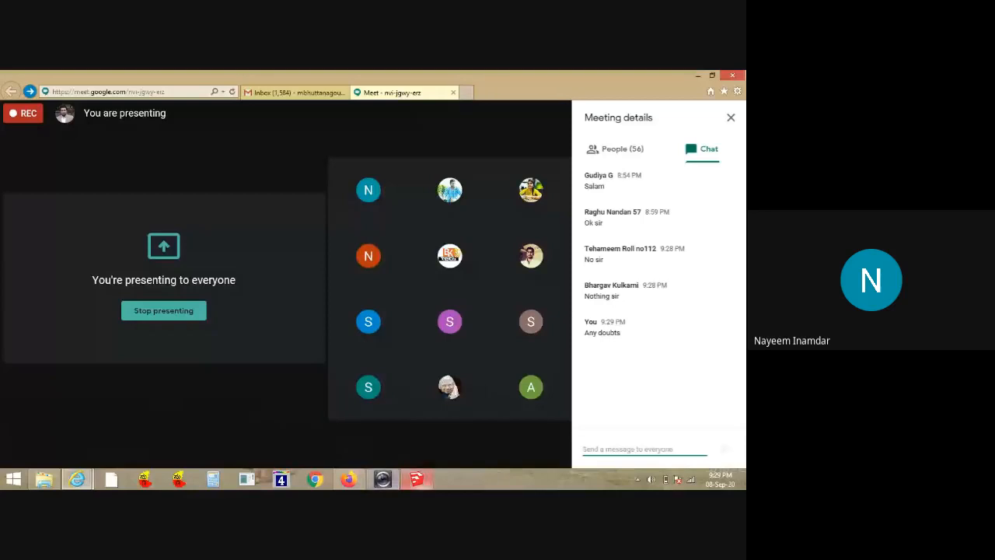
Switch back to SketchUp and undo the extrusions of both entrance steps below the doorway
click(416, 479)
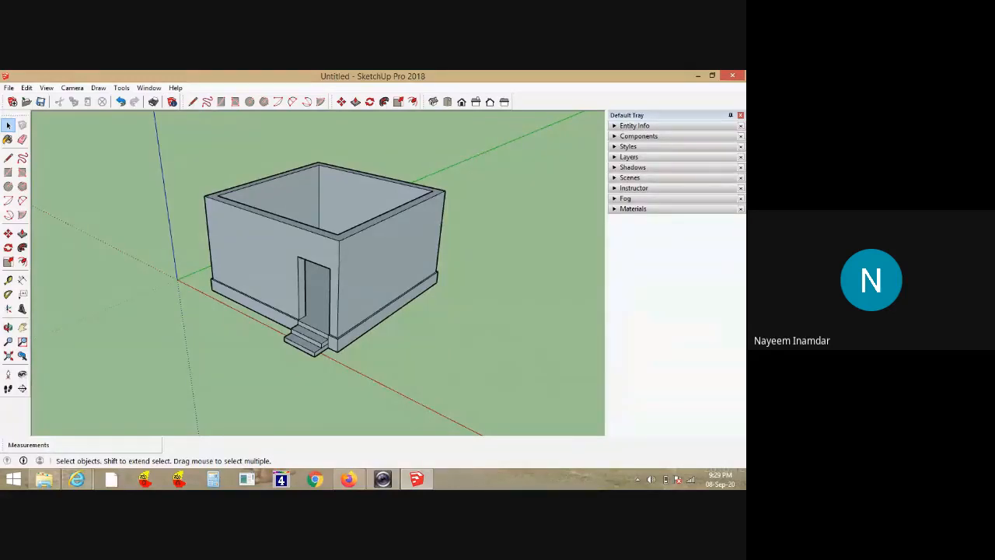
scroll(241, 320, up, 4)
middle_drag(241, 320, 291, 314)
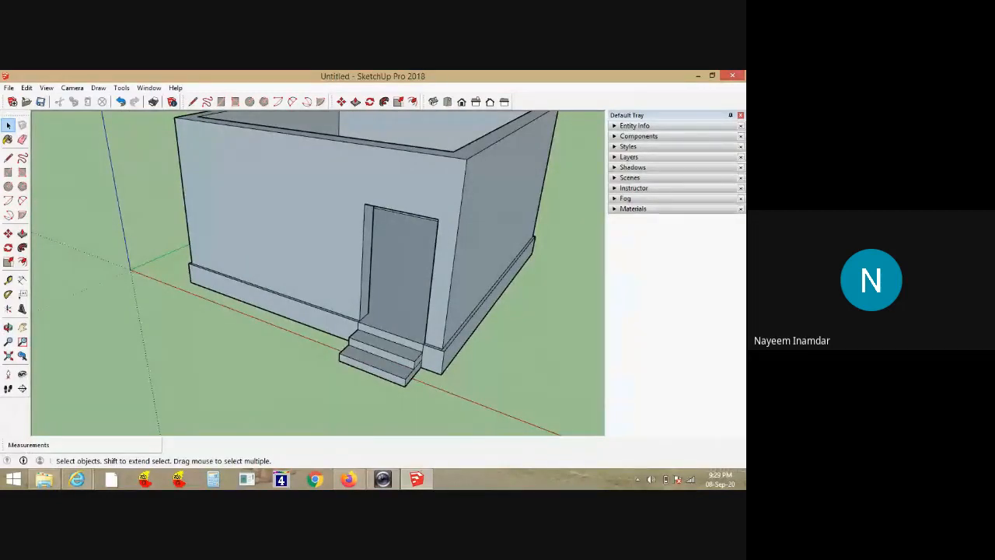
key(ctrl+z)
key(ctrl+z)
key(ctrl+z)
key(ctrl+z)
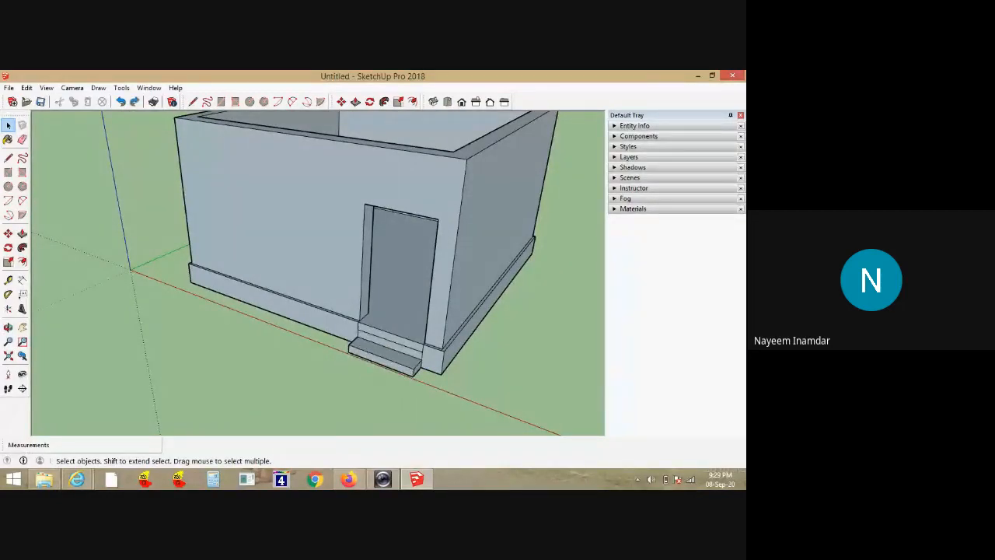
key(ctrl+z)
key(ctrl+z)
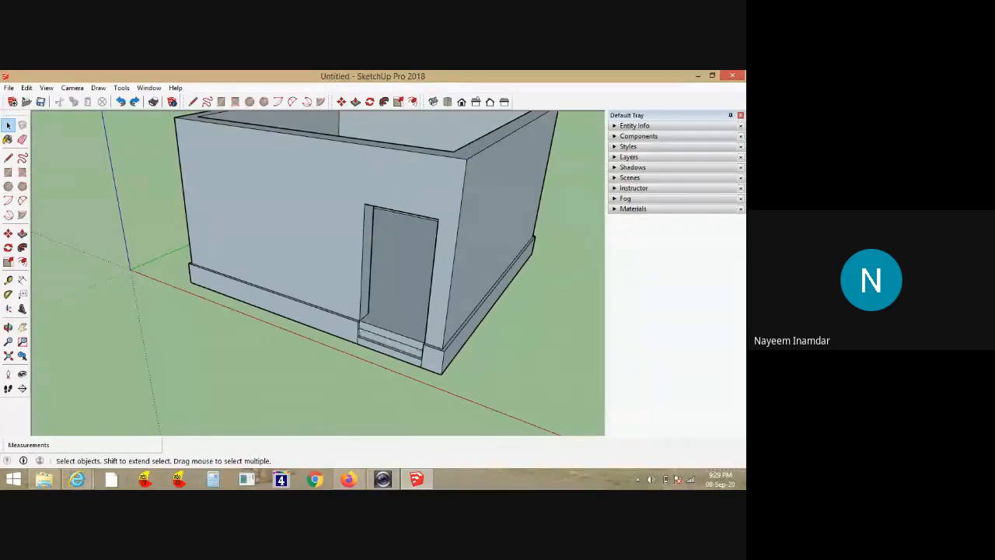
Undo both riser lines drawn across the recessed plinth face below the doorway
scroll(376, 341, up, 4)
key(ctrl+z)
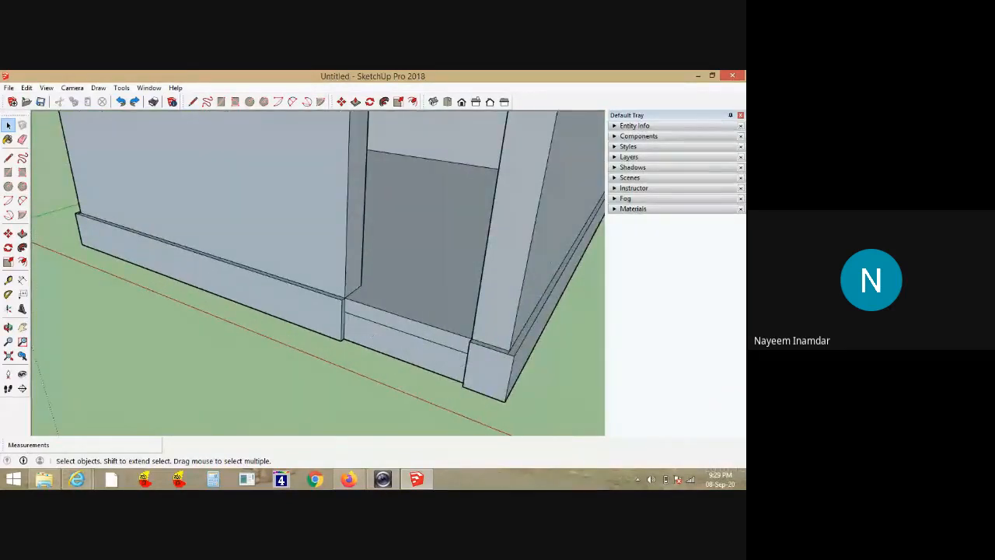
key(ctrl+z)
Push/Pull the recessed plinth face below the doorway outward until it is flush with the adjoining plinth
middle_drag(375, 349, 330, 299)
scroll(328, 300, up, 3)
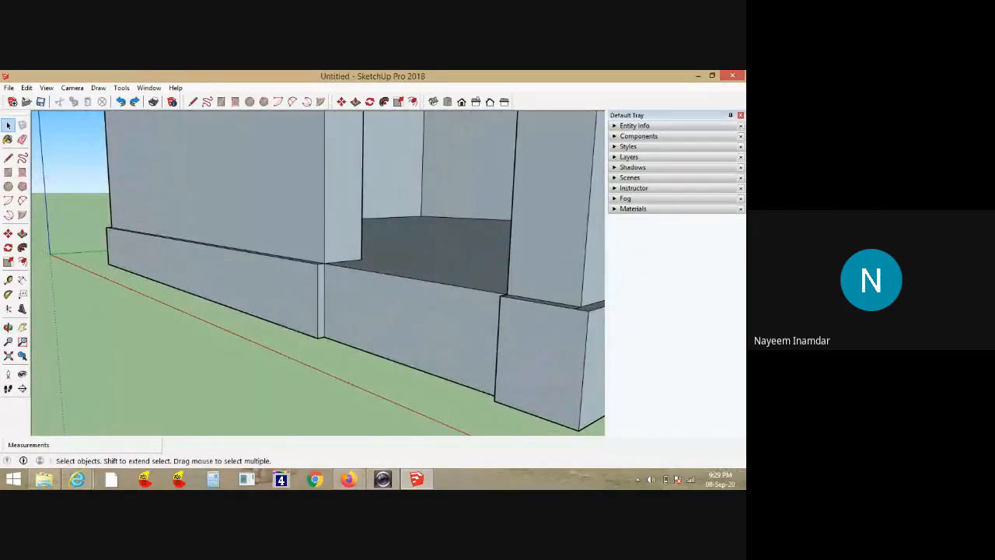
key(p)
click(356, 309)
click(302, 285)
key(space)
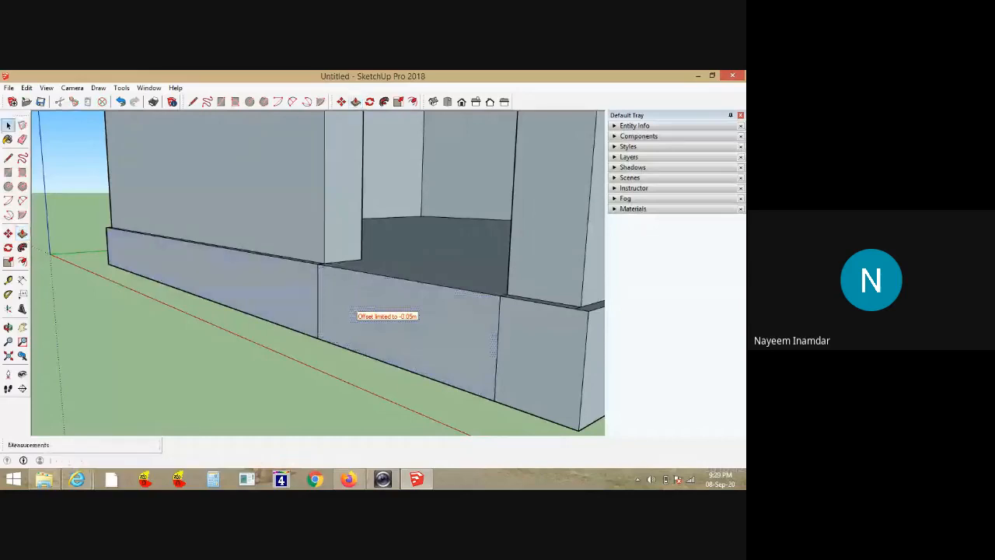
Measure the plinth's height at the doorway's right edge with the Dimension tool, without placing a dimension
scroll(343, 308, down, 3)
middle_drag(343, 308, 398, 322)
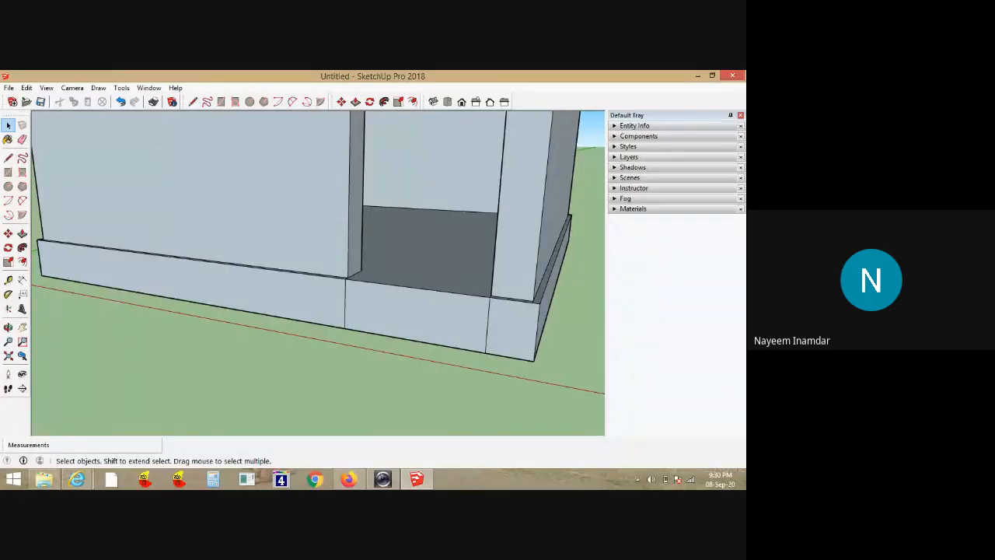
click(22, 280)
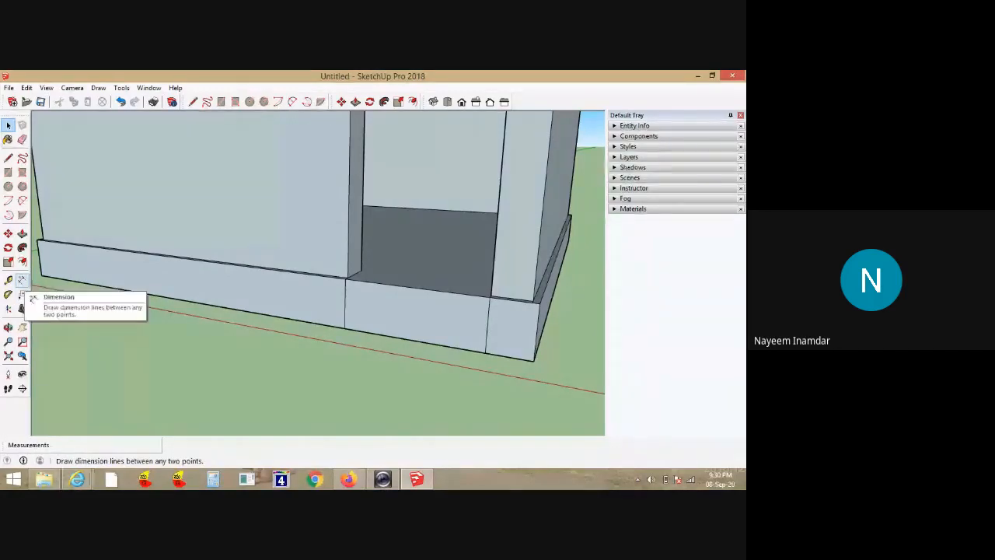
click(488, 297)
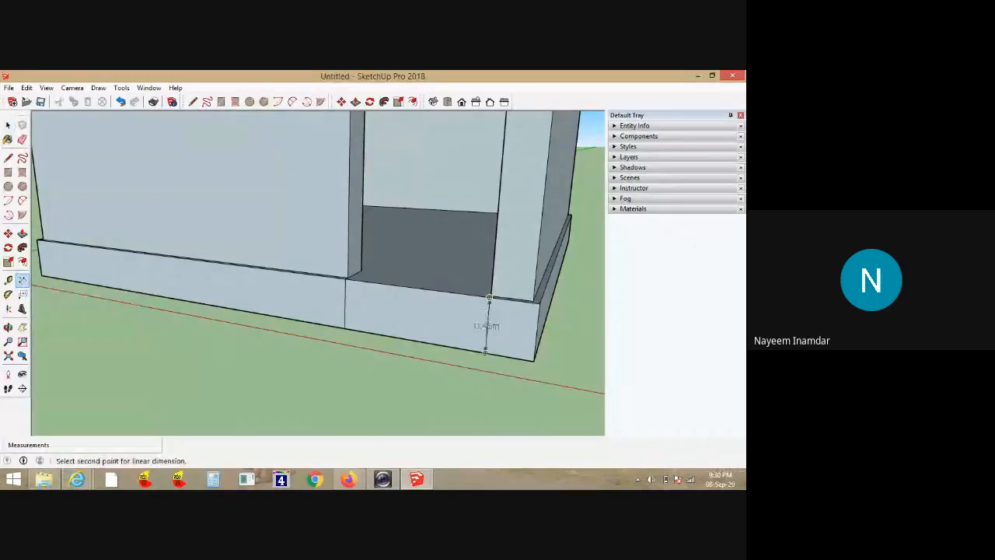
click(485, 352)
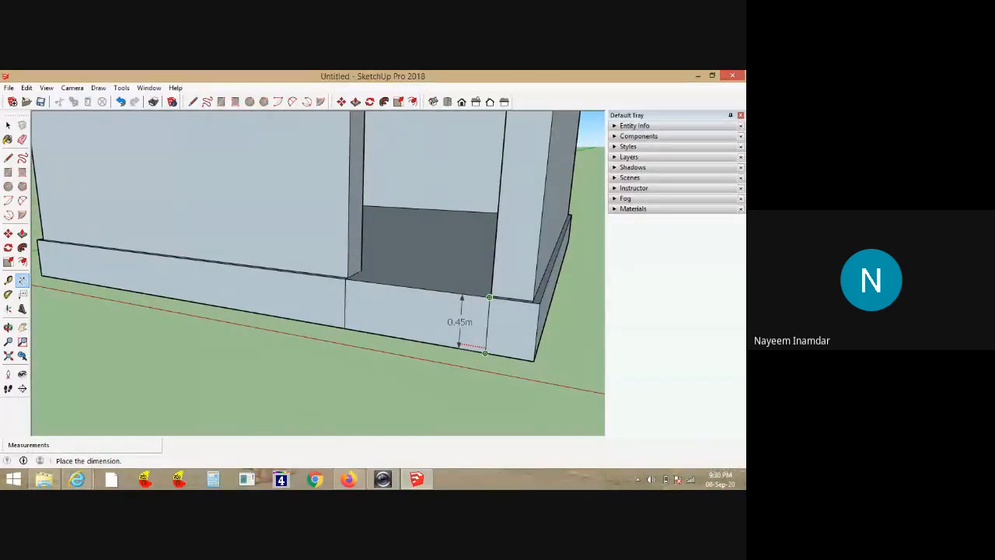
key(Escape)
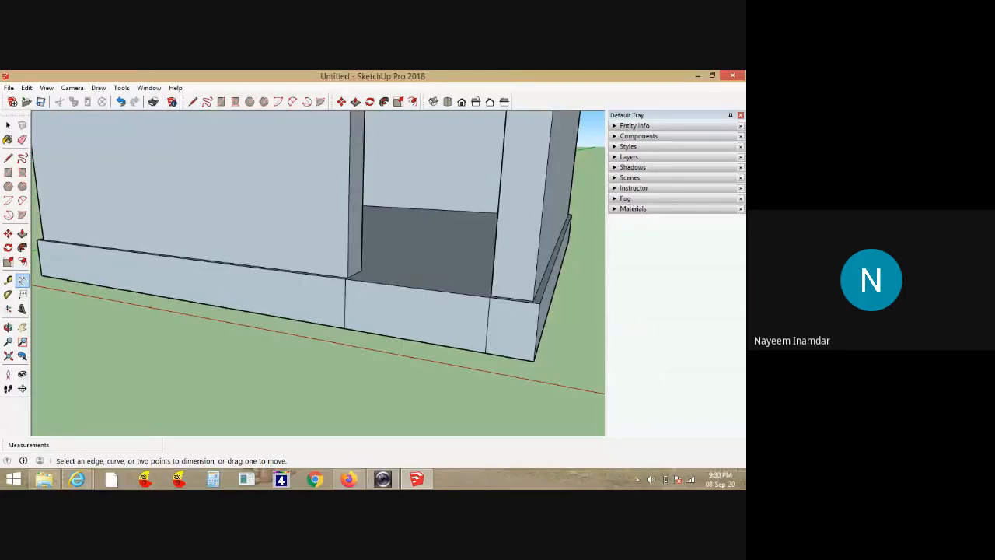
Mark 0.15 m below the right end of the doorway sill and draw a line from there across the flush plinth face
key(l)
scroll(488, 313, up, 1)
middle_drag(488, 313, 506, 293)
click(492, 292)
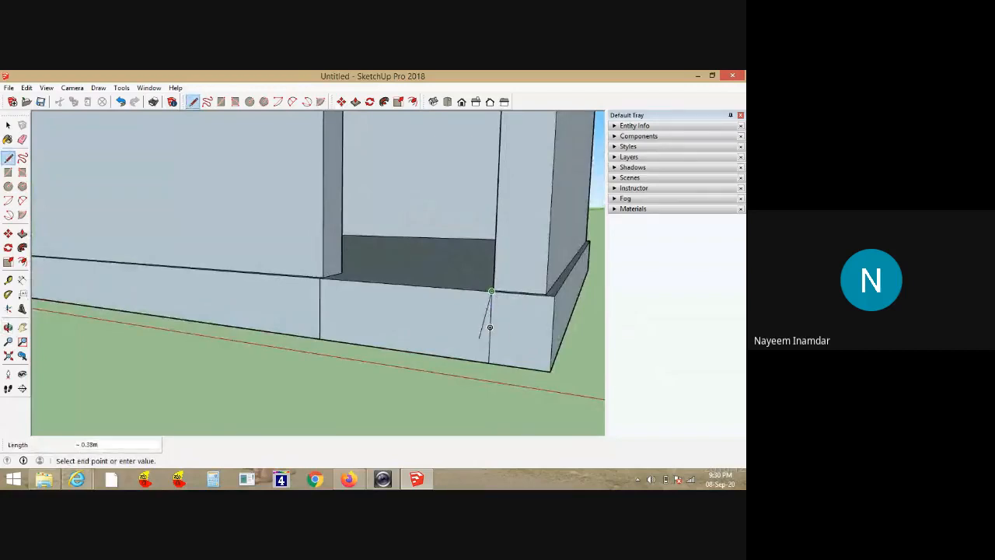
text(.15)
key(Return)
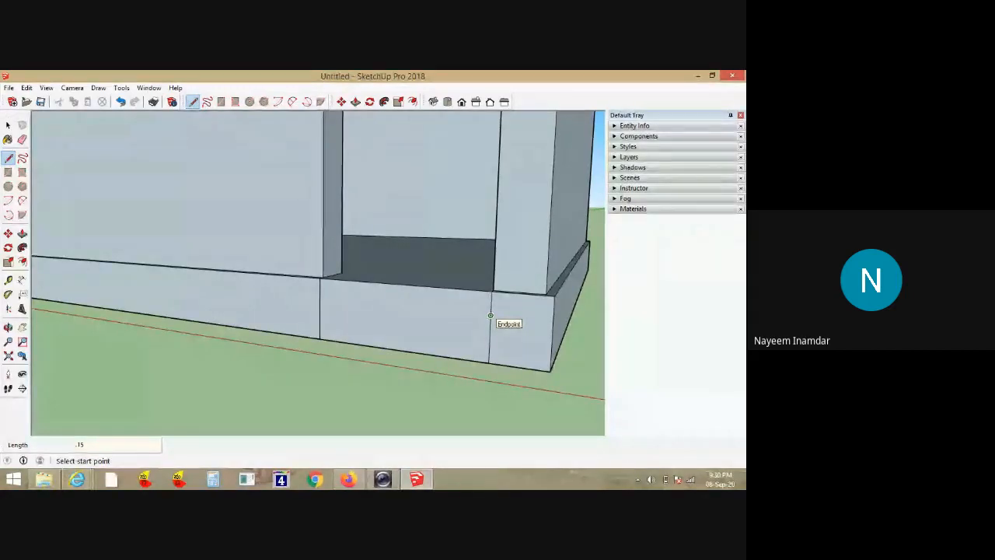
click(490, 315)
click(320, 300)
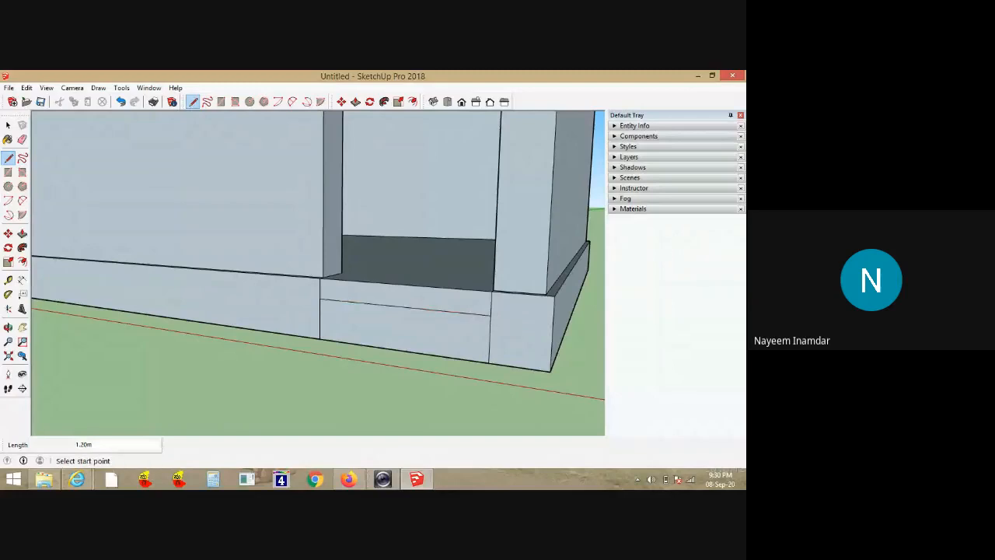
Measure the height of the top riser band with the Dimension tool, without placing a dimension
click(23, 280)
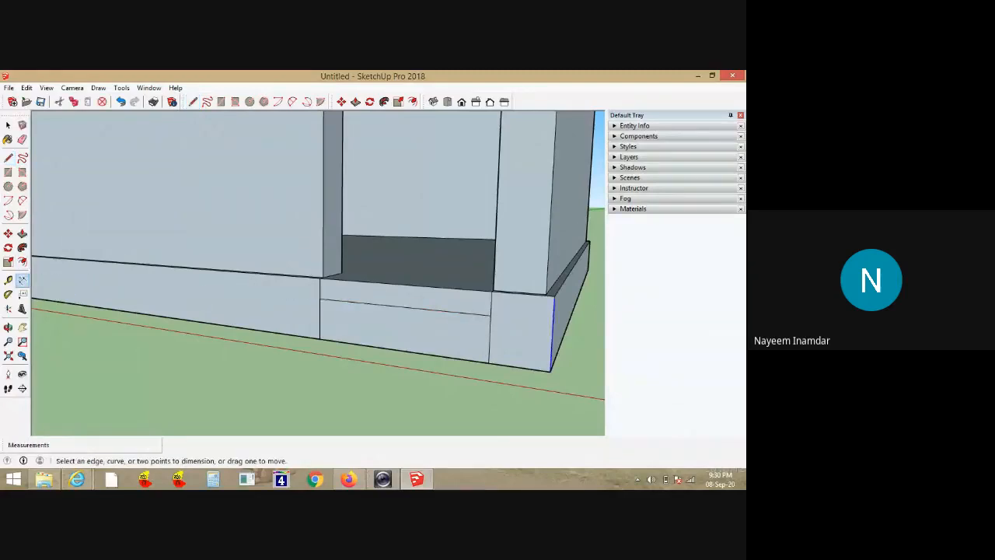
click(490, 291)
click(490, 314)
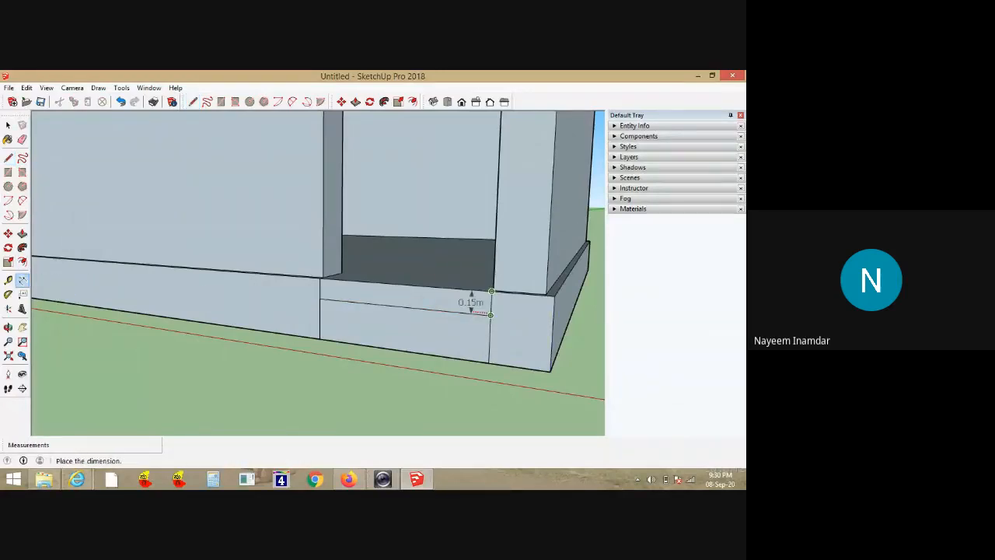
scroll(468, 302, up, 2)
key(space)
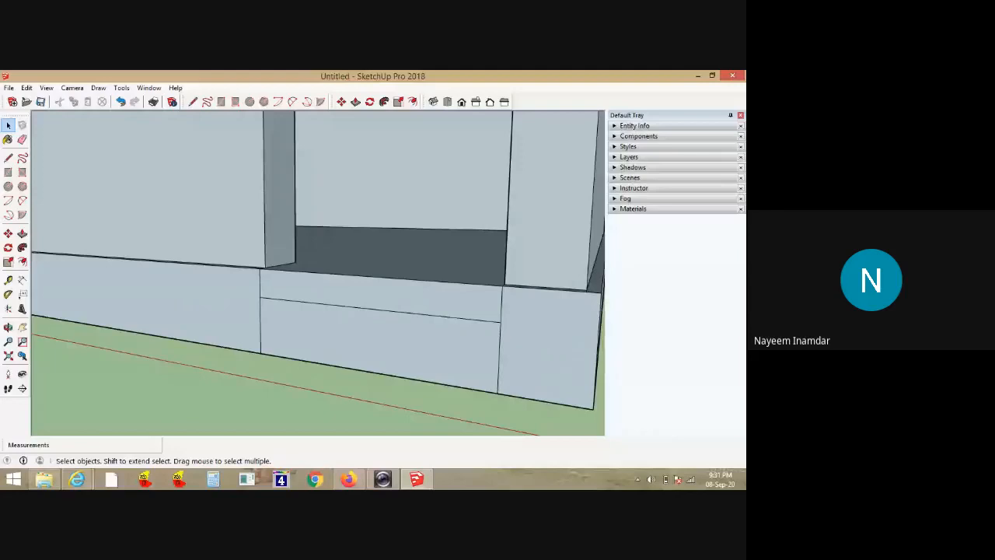
Copy the riser line downward by one riser height with the Move tool, dividing the plinth face below the doorway into three bands
click(380, 309)
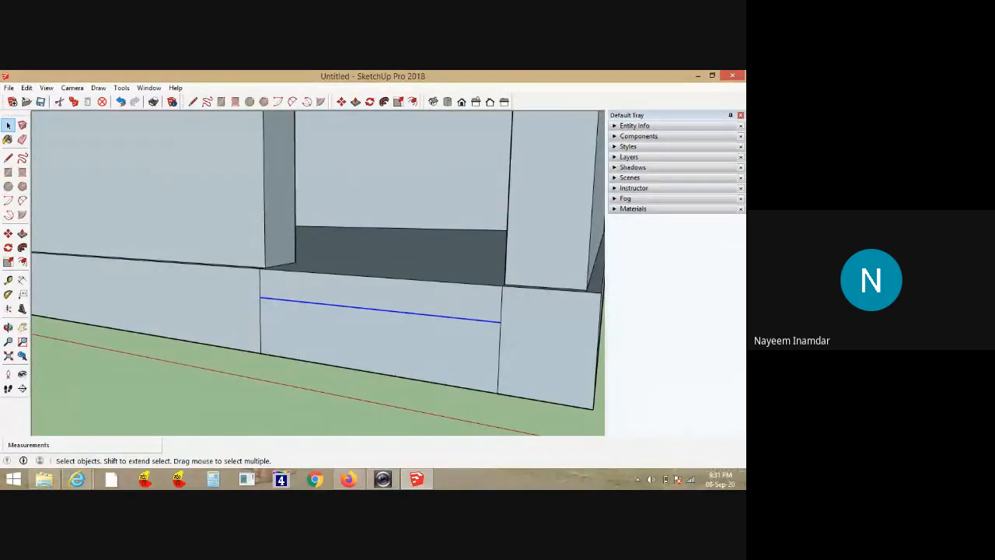
click(386, 296)
shift+click(383, 339)
click(382, 310)
key(m)
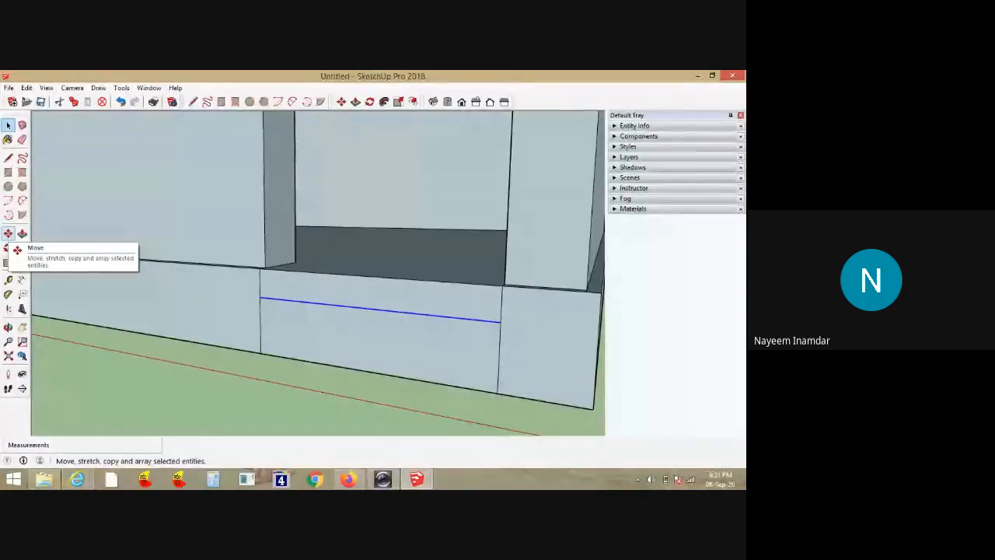
click(8, 233)
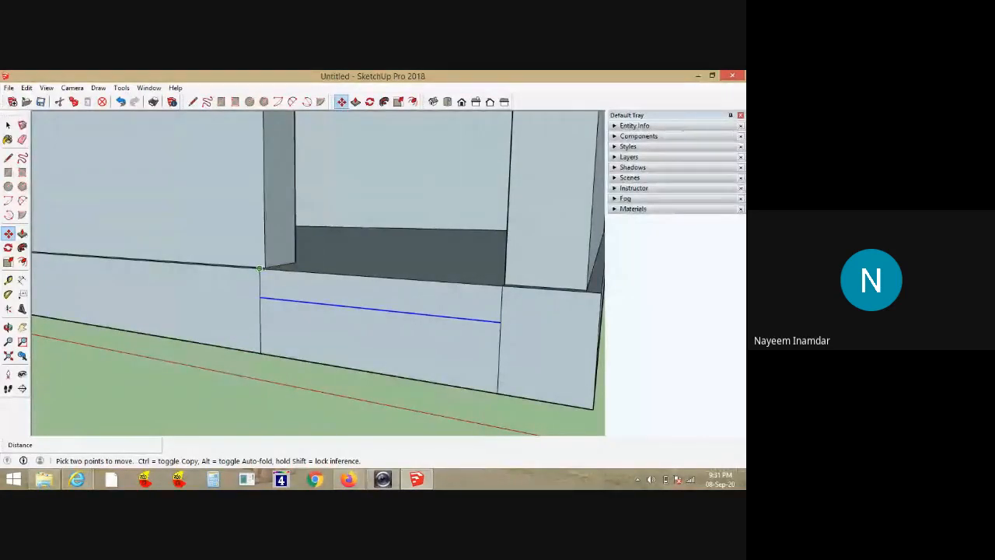
key(ctrl)
click(260, 268)
click(259, 297)
click(8, 125)
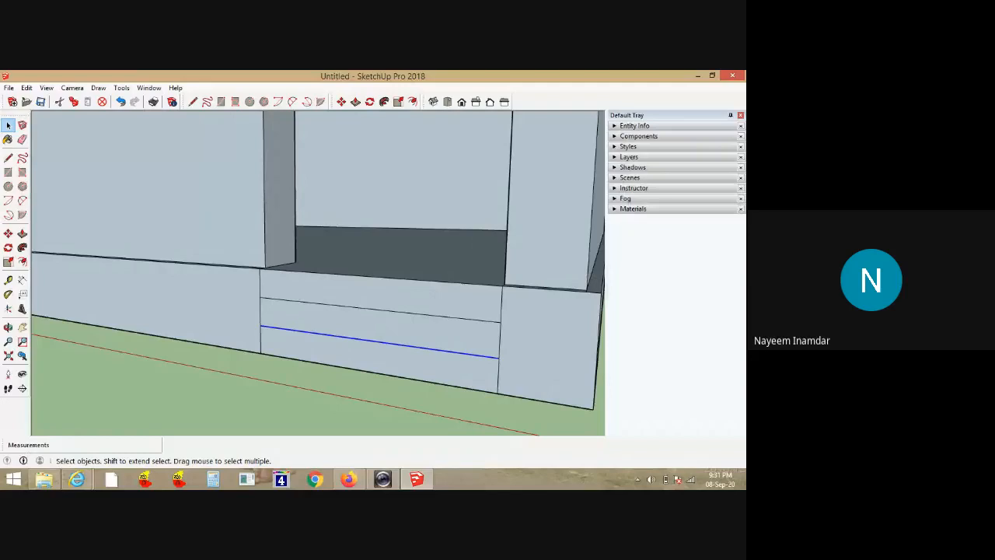
click(225, 401)
Measure the height of the middle riser band with the Dimension tool, without placing a dimension
click(22, 280)
click(260, 296)
click(260, 326)
key(space)
scroll(284, 249, down, 3)
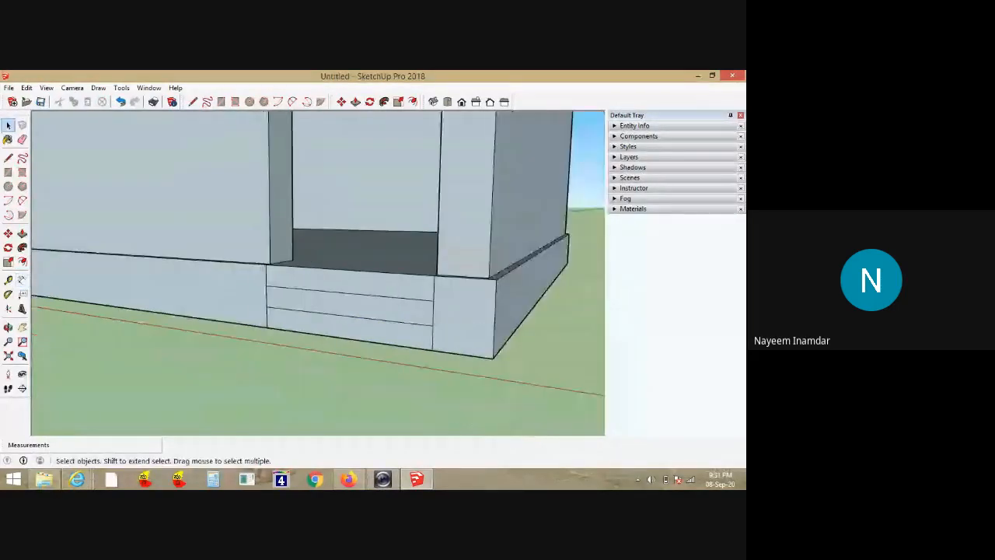
Push/Pull the lowest riser band outward 0.6 m and the middle band outward 0.3 m to form two steps below the doorway
middle_drag(373, 300, 284, 311)
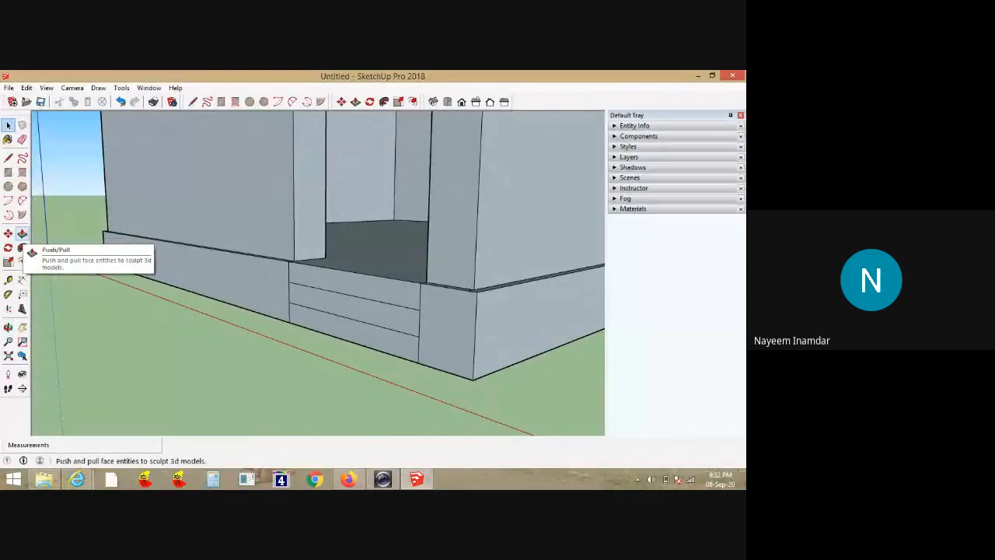
click(22, 234)
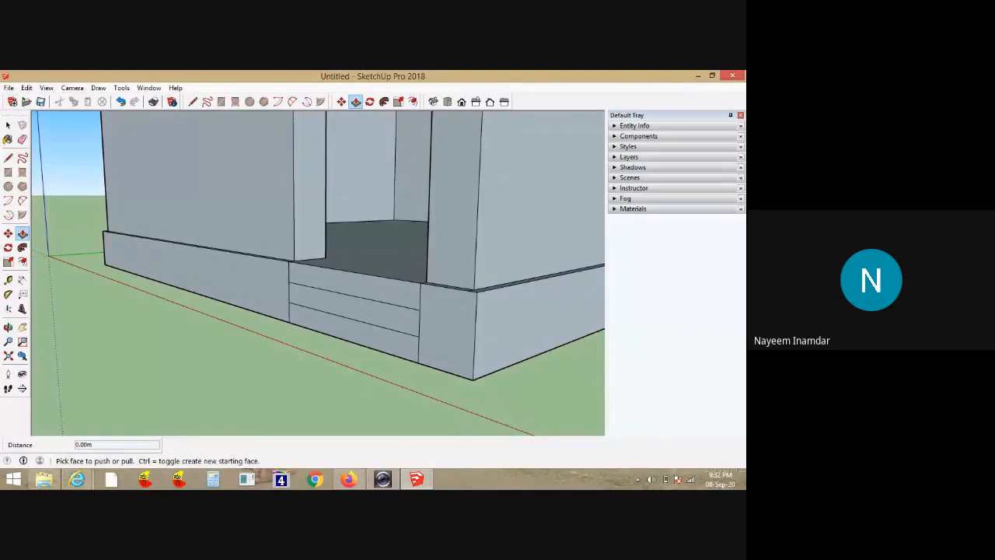
click(376, 334)
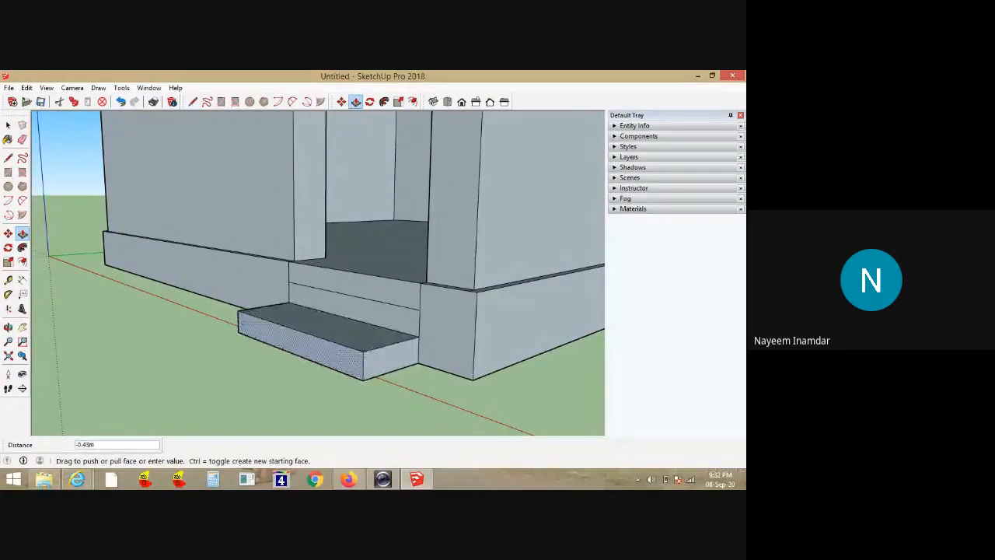
text(.6)
key(Return)
click(354, 308)
text(.3)
key(Return)
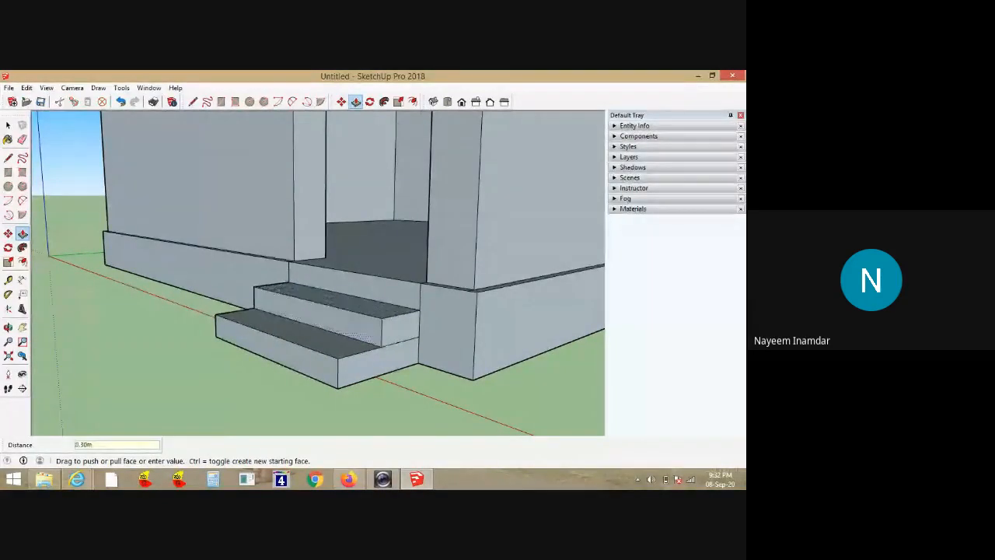
mouse_move(269, 342)
middle_down()
mouse_move(360, 351)
mouse_move(272, 342)
middle_up()
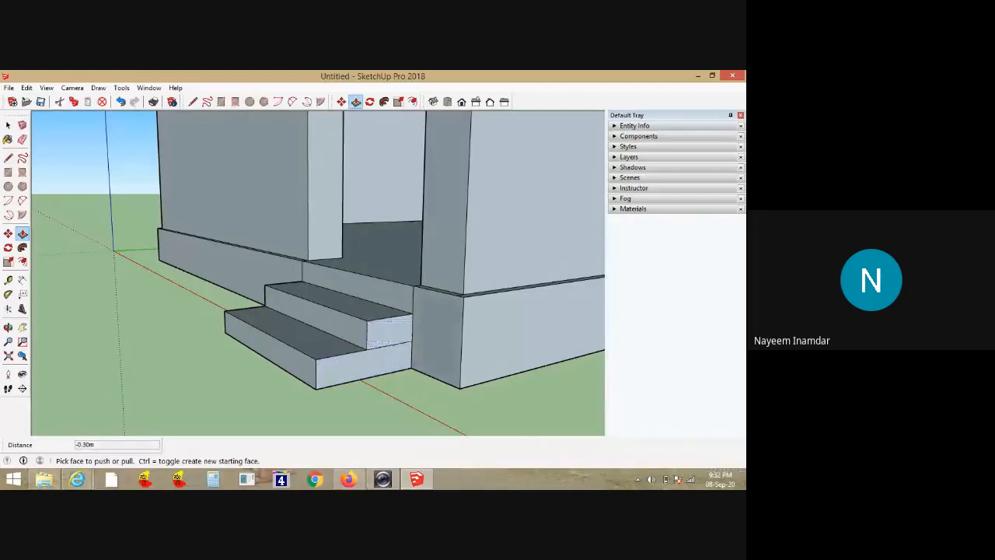
Measure from the right end of the steps to the plinth corner with the Dimension tool, without placing a dimension
key(space)
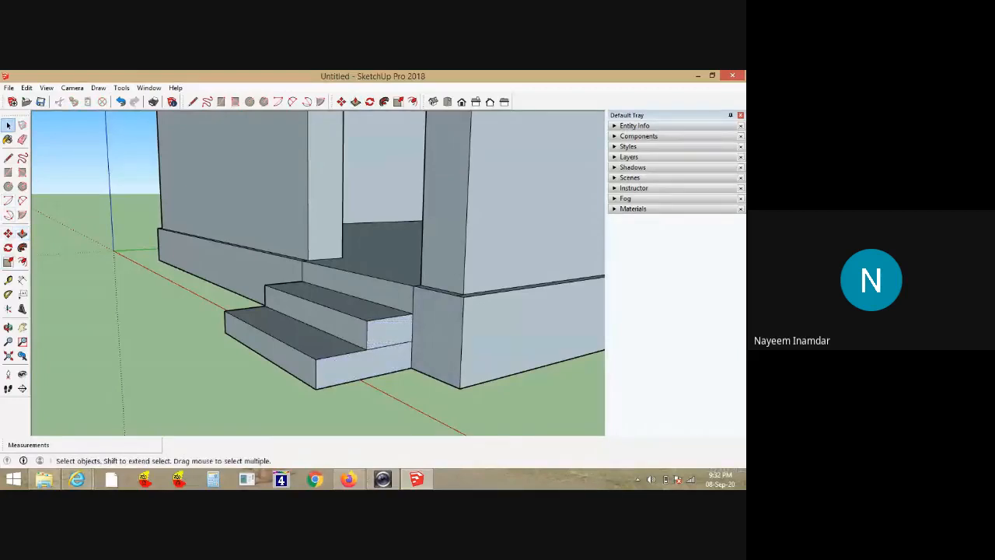
click(22, 279)
click(411, 368)
click(460, 386)
scroll(452, 353, up, 1)
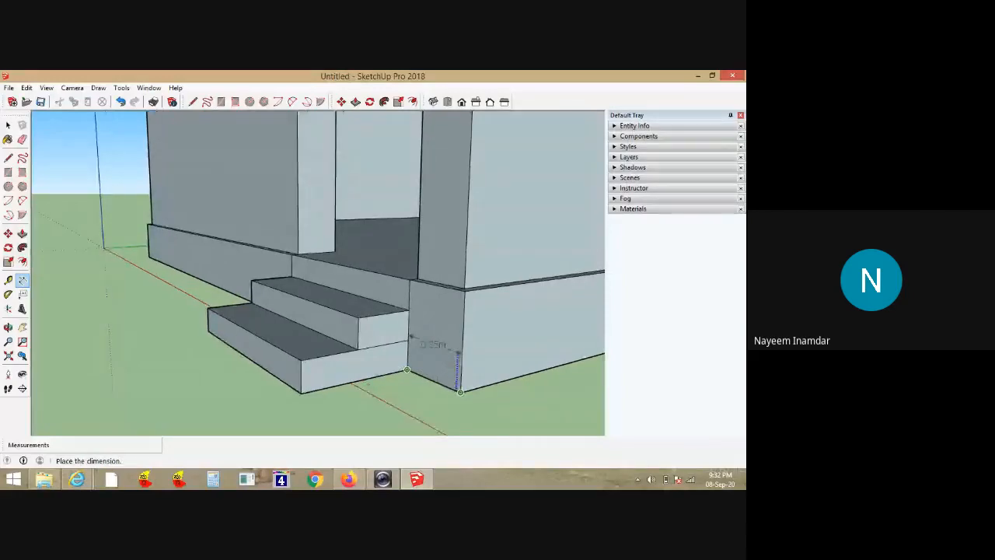
key(space)
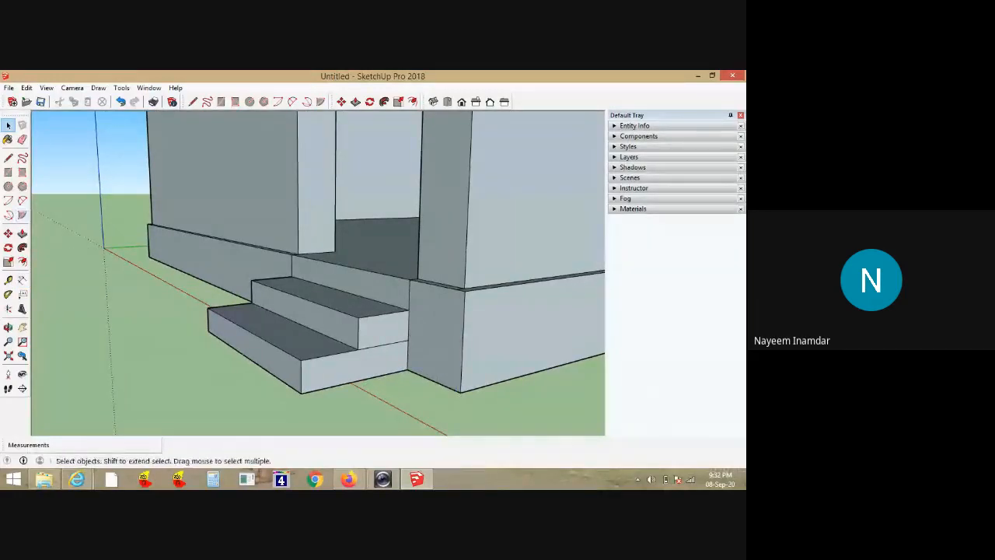
Erase the edge between the steps' right side faces and Push/Pull the merged face 0.35 m, flush with the plinth corner
click(383, 345)
key(Delete)
key(p)
click(436, 342)
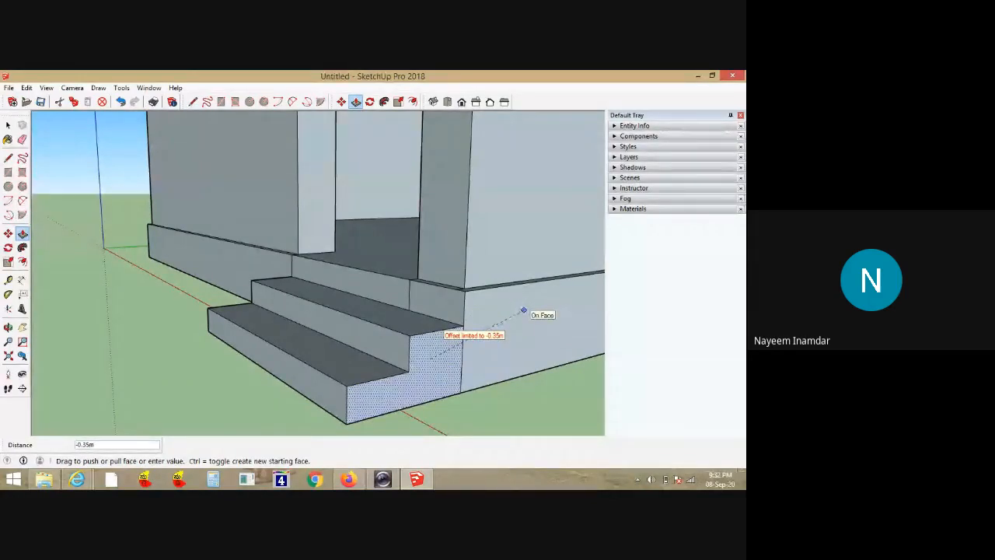
click(524, 310)
Erase the edge separating the two side faces at the left end of the steps
middle_drag(336, 320, 445, 305)
middle_drag(295, 361, 405, 353)
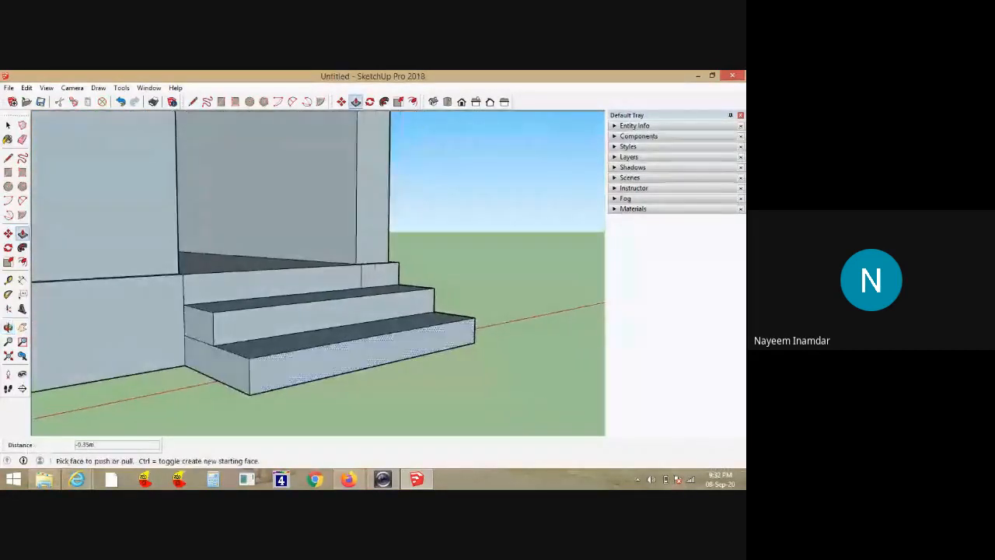
key(space)
key(Delete)
middle_drag(203, 342, 299, 310)
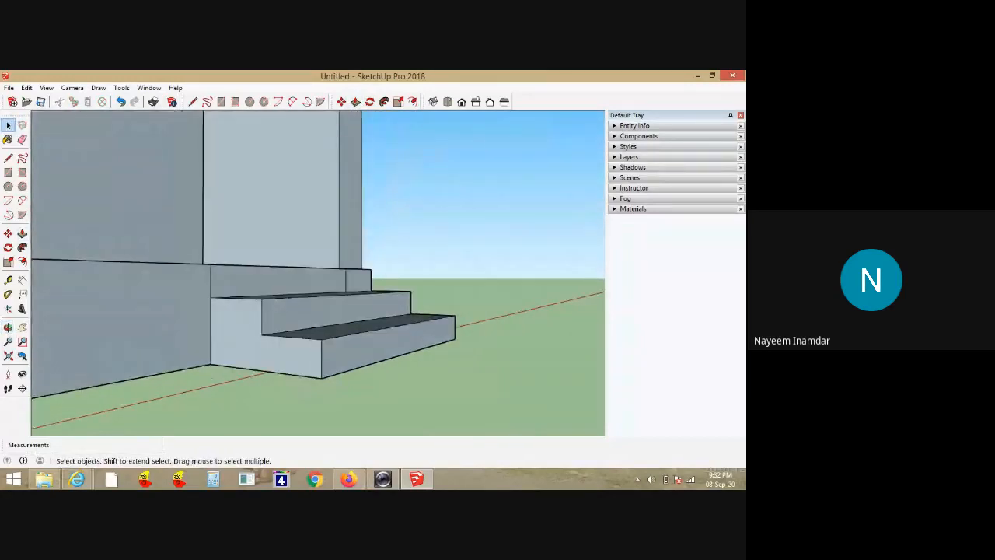
key(ctrl+z)
click(236, 316)
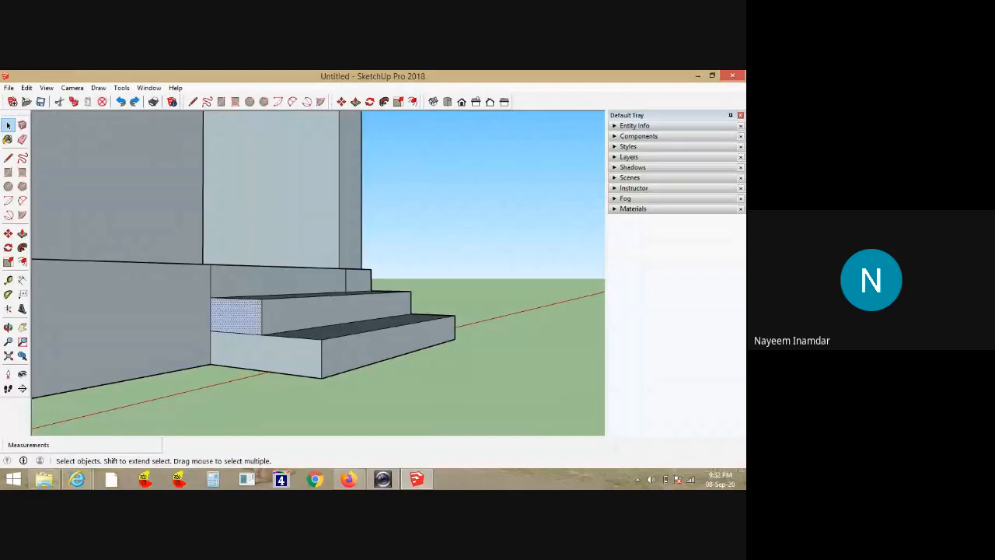
click(252, 351)
click(238, 334)
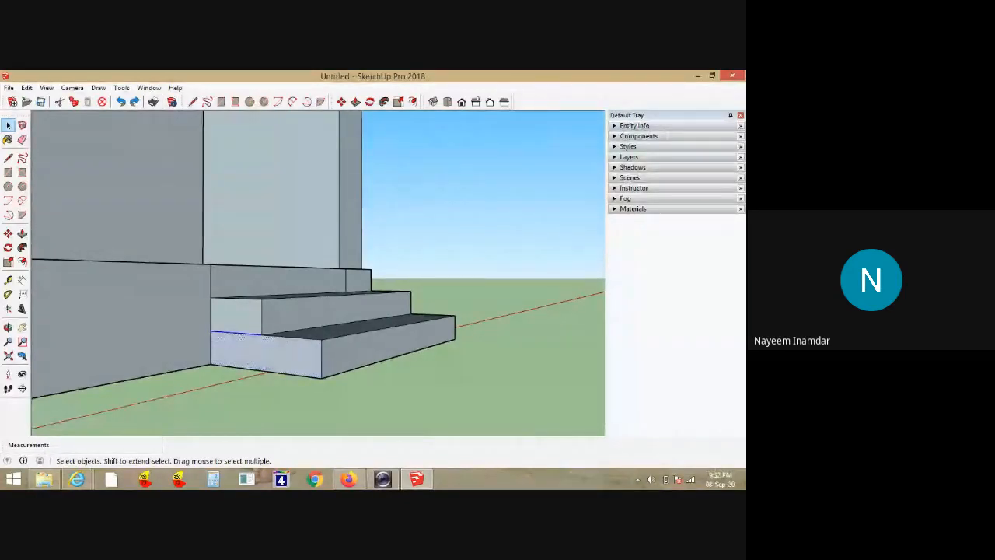
key(Delete)
Push/Pull the merged left side face of the steps outward 0.35 m and erase the leftover vertical lines on the plinth face
key(p)
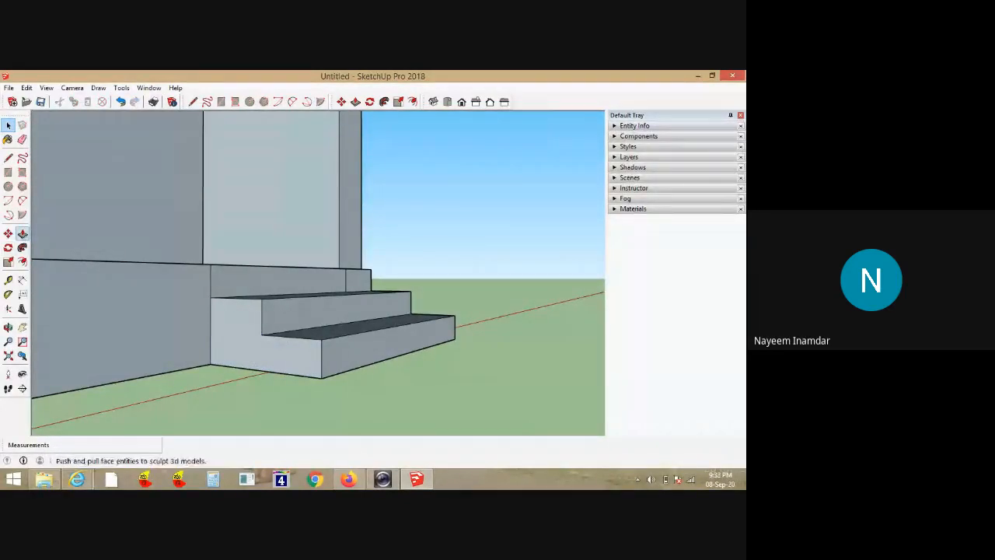
click(247, 342)
text(.35)
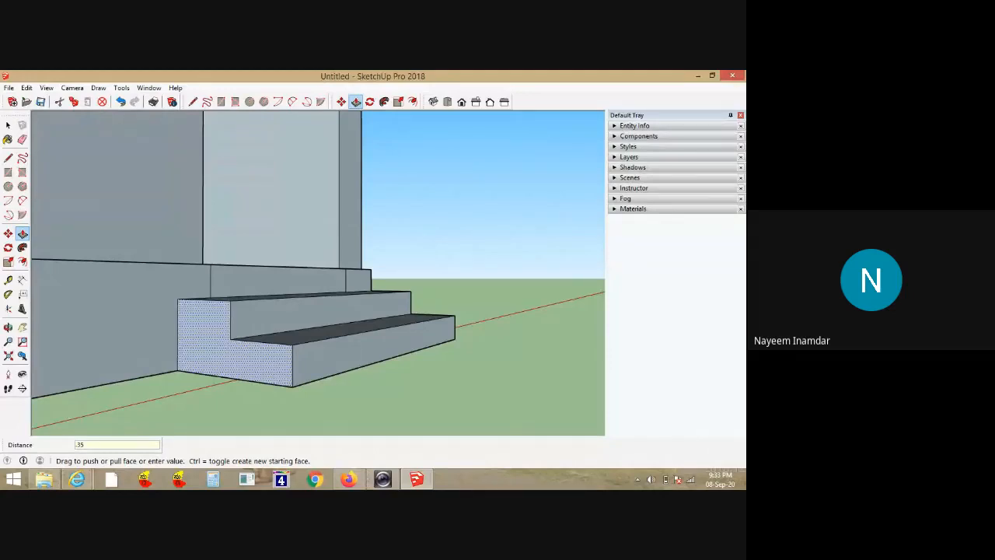
key(Return)
middle_drag(365, 348, 233, 389)
key(space)
click(190, 277)
key(Delete)
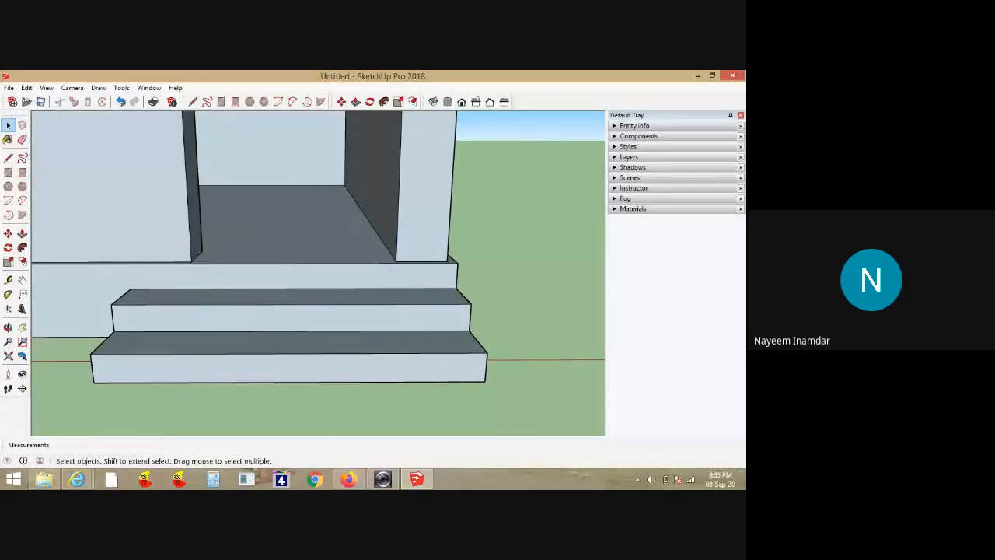
Undo the side extensions, both step extrusions and the lower riser line, keeping only the upper riser line below the doorway
scroll(325, 295, down, 4)
middle_drag(325, 295, 190, 294)
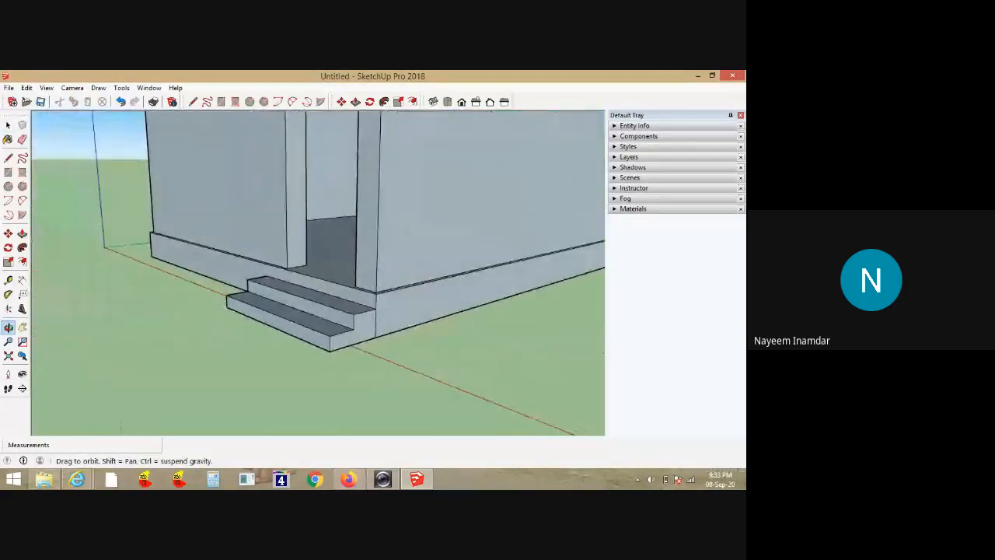
middle_drag(213, 259, 288, 263)
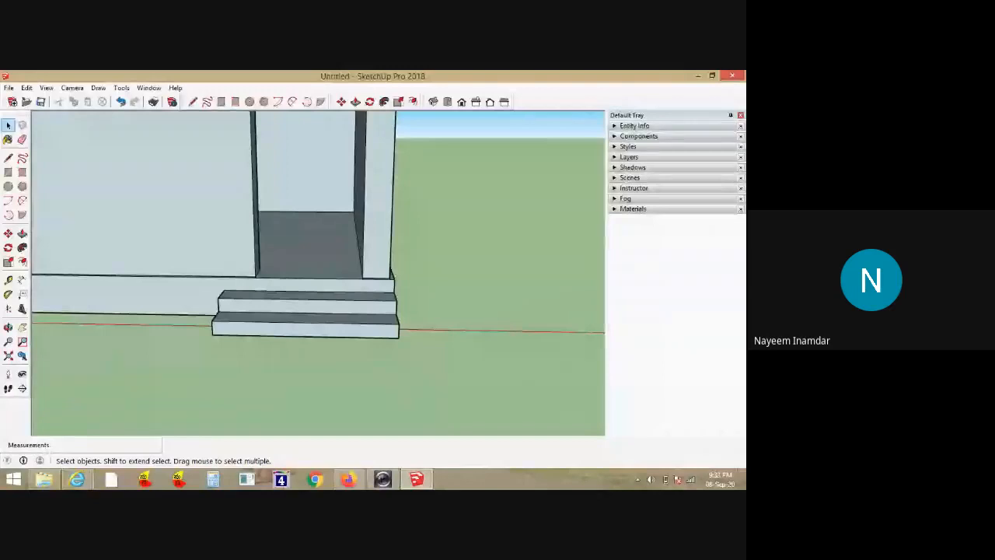
mouse_move(311, 303)
middle_down()
mouse_move(373, 313)
mouse_move(352, 325)
middle_up()
scroll(352, 324, up, 2)
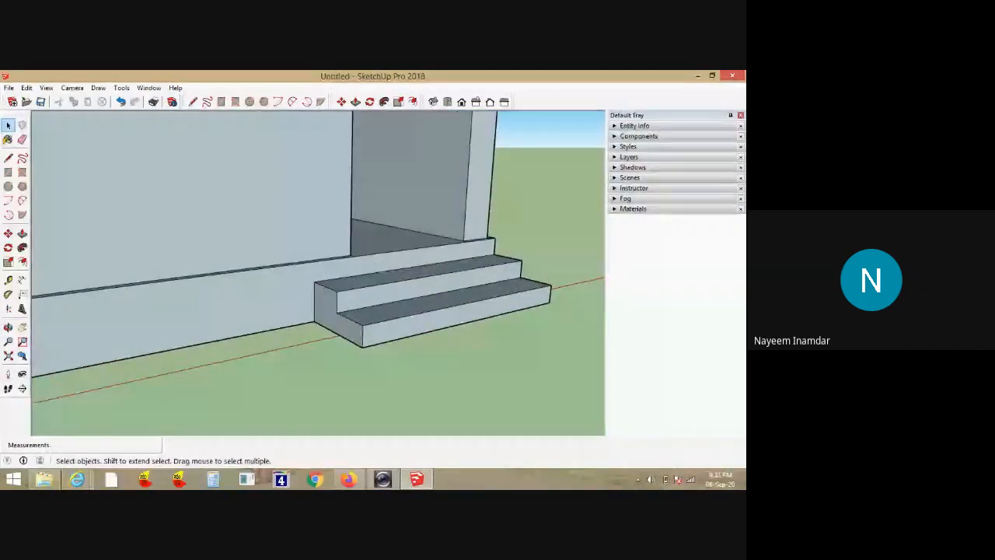
key(ctrl+z)
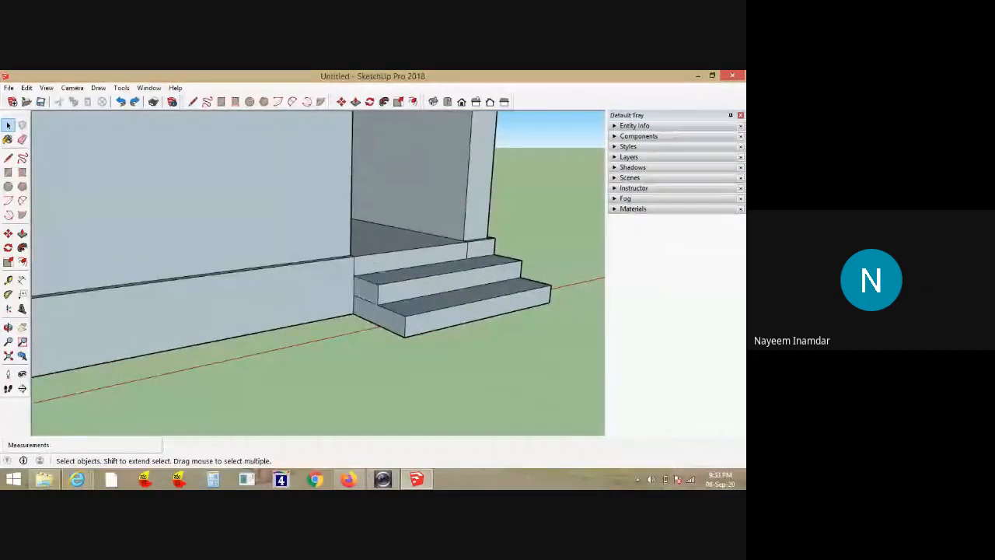
key(ctrl+z)
key(ctrl+z)
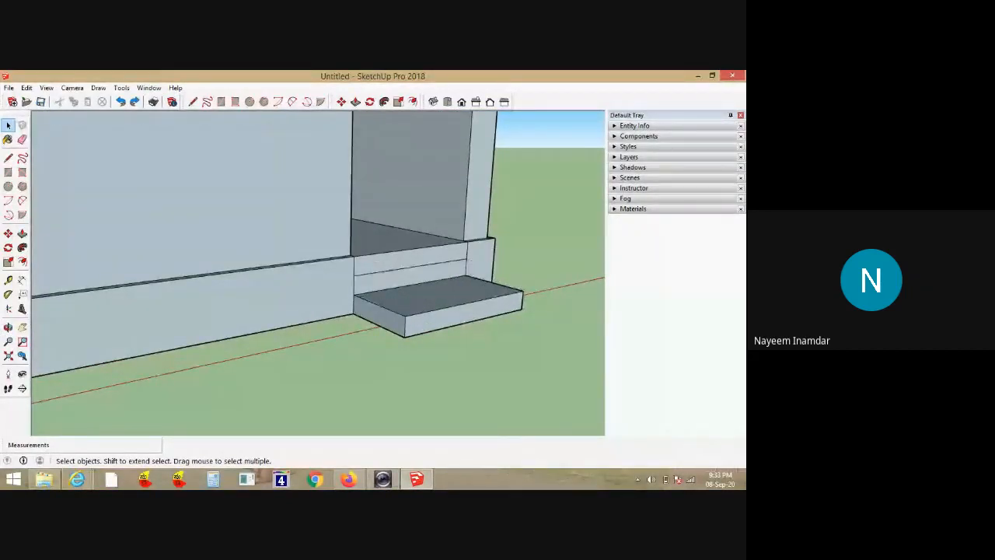
key(ctrl+z)
key(ctrl+z)
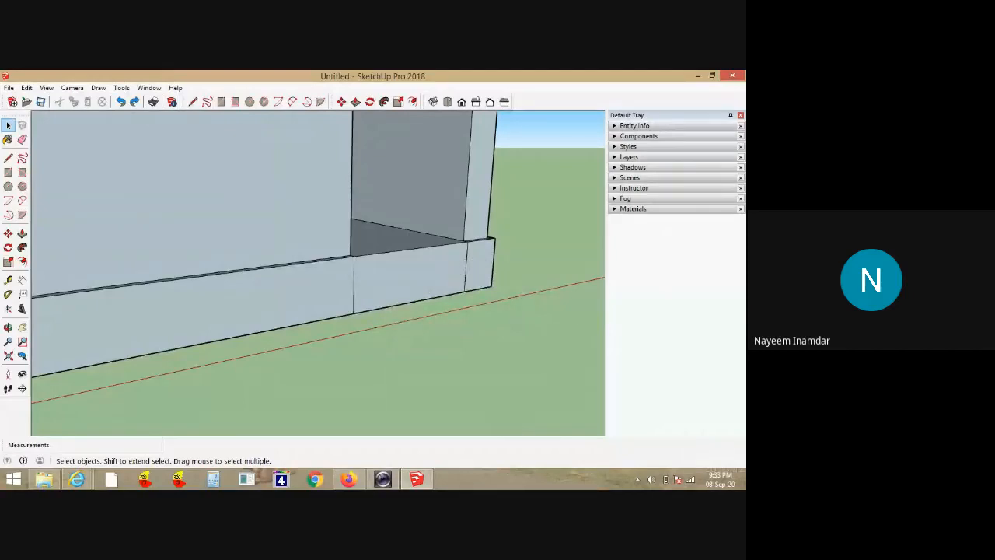
key(ctrl+y)
scroll(448, 286, up, 2)
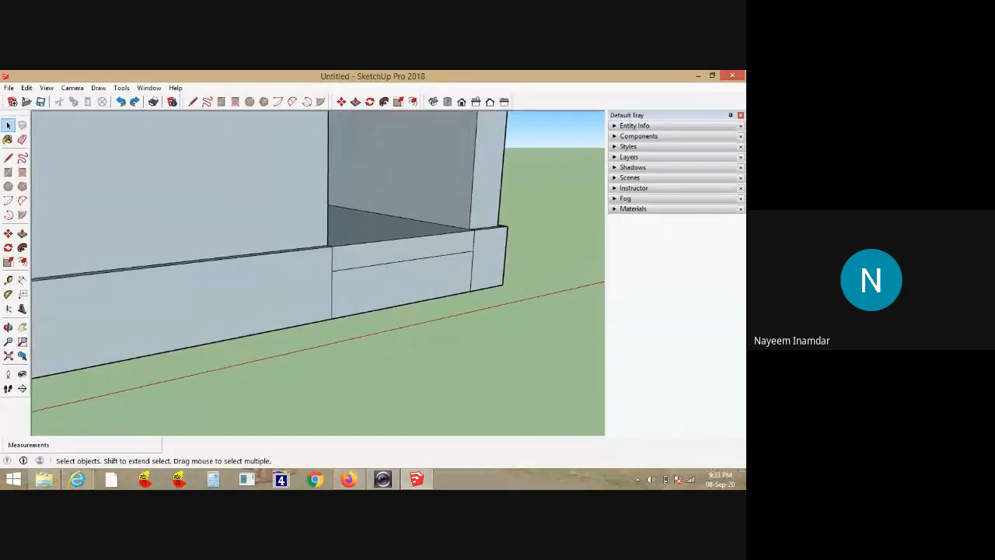
Copy the riser line 0.15 m downward with the Move tool, using the sill corner and the line's left end as reference points
middle_drag(449, 286, 391, 279)
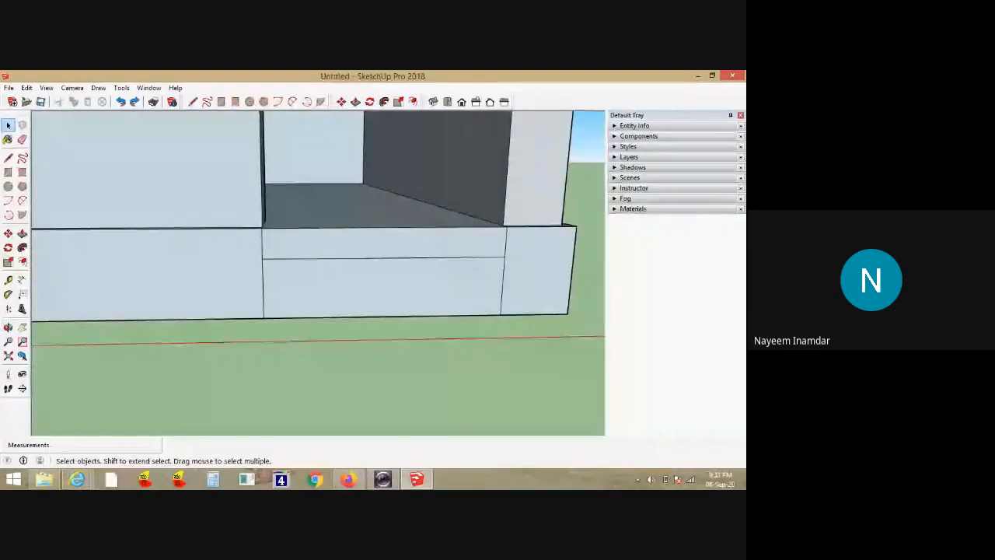
click(386, 258)
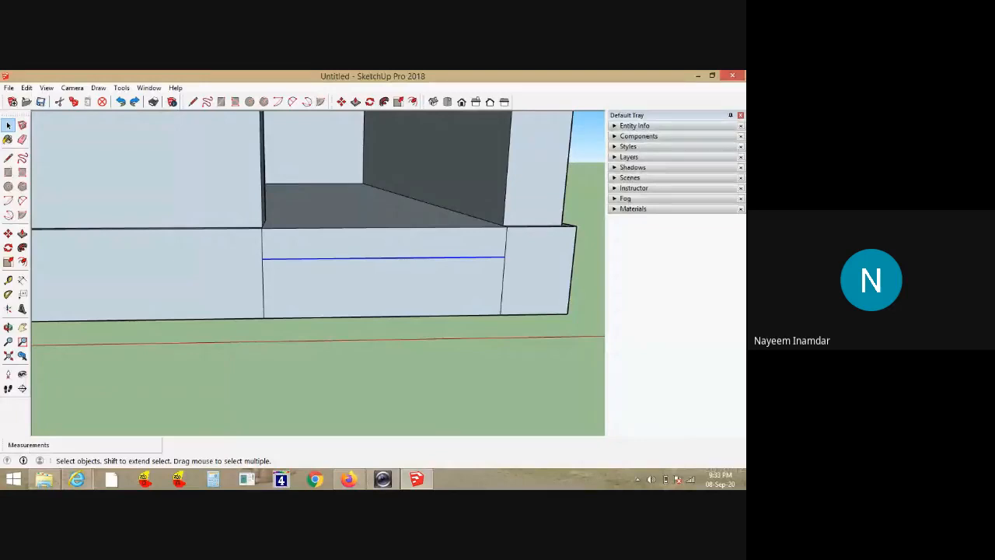
click(8, 233)
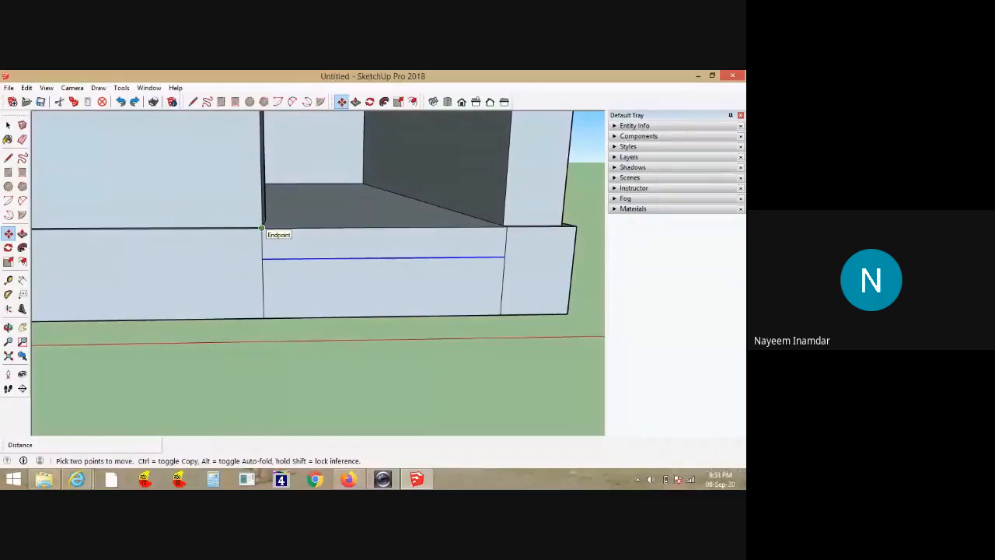
click(261, 229)
key(ctrl)
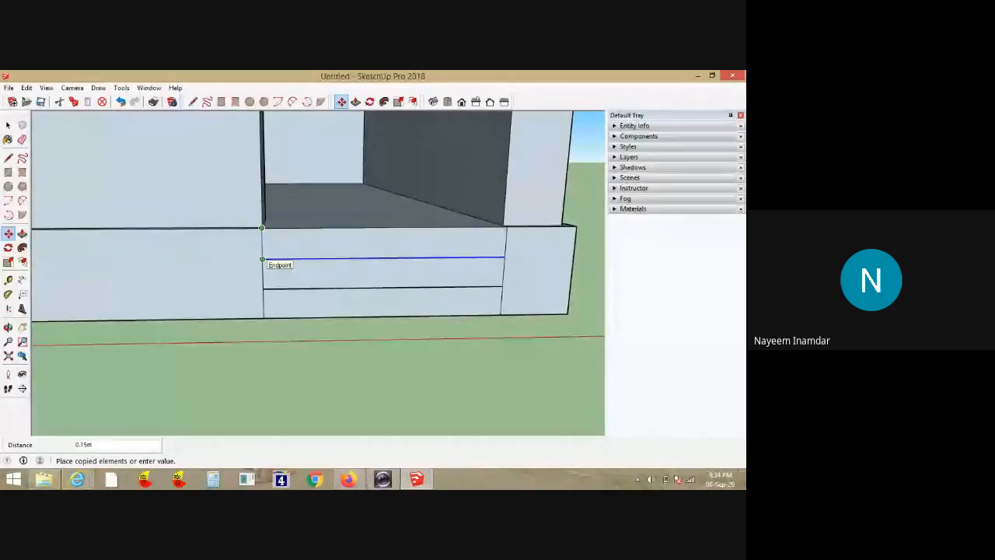
click(262, 259)
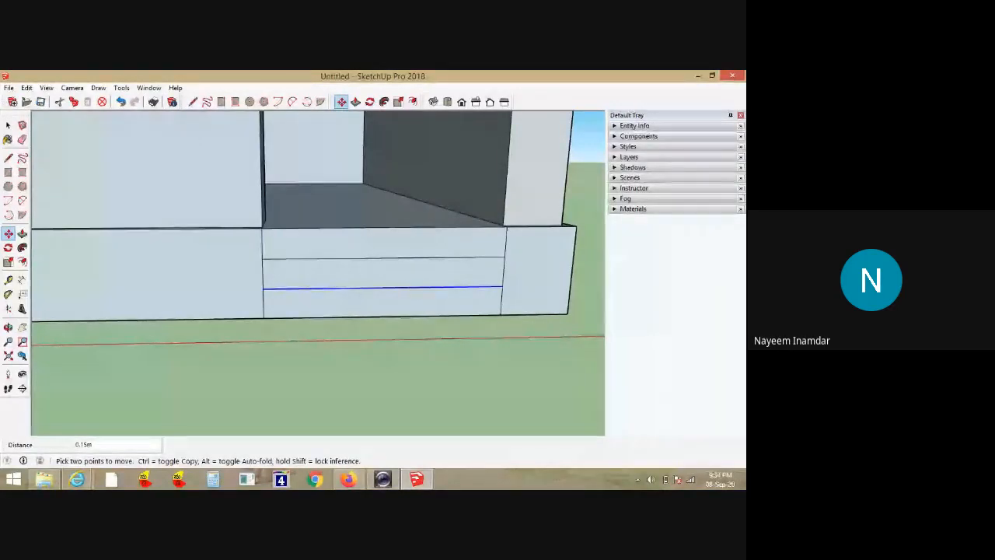
Select the whole building and place a copy of it about 9.8 m away along the red axis with the Move tool
scroll(253, 309, down, 6)
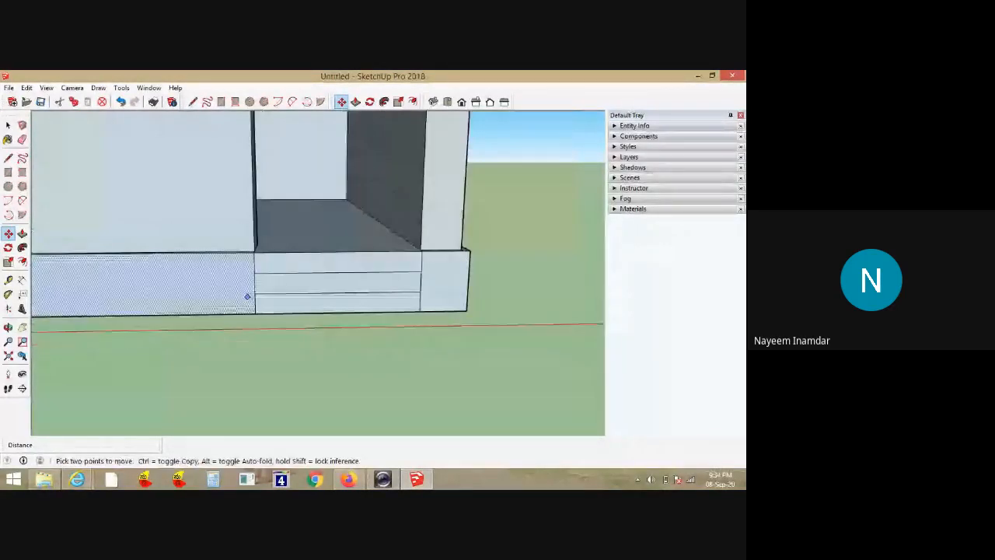
middle_drag(253, 308, 204, 339)
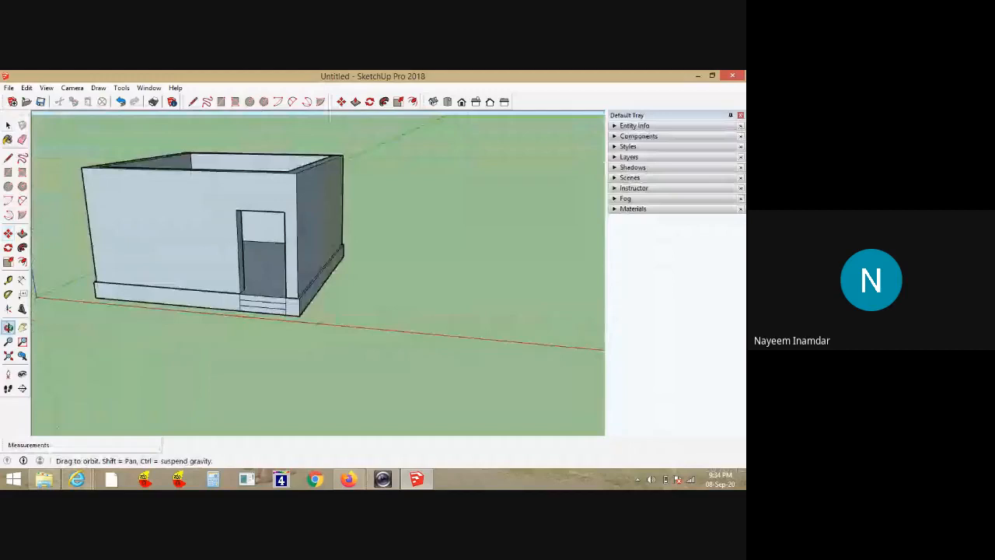
middle_drag(416, 221, 434, 286)
scroll(435, 287, down, 3)
drag(469, 362, 323, 207)
drag(225, 132, 178, 122)
drag(426, 349, 164, 132)
key(m)
click(8, 233)
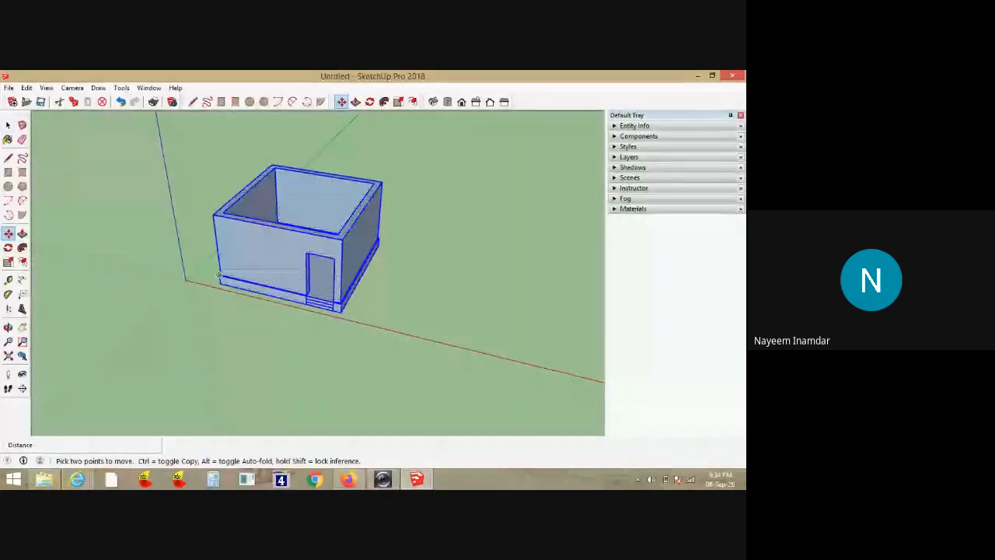
scroll(212, 288, up, 3)
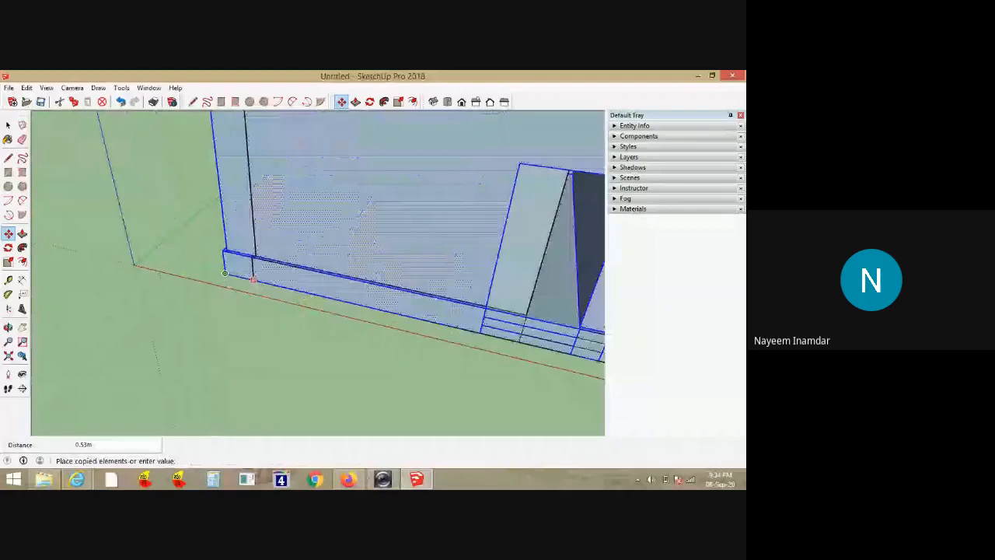
scroll(225, 272, down, 5)
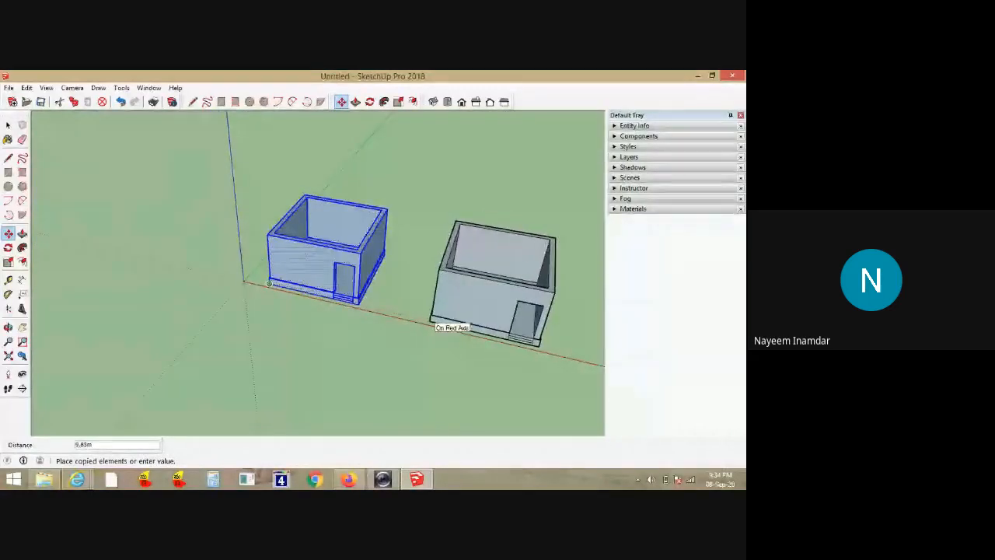
click(431, 320)
click(432, 321)
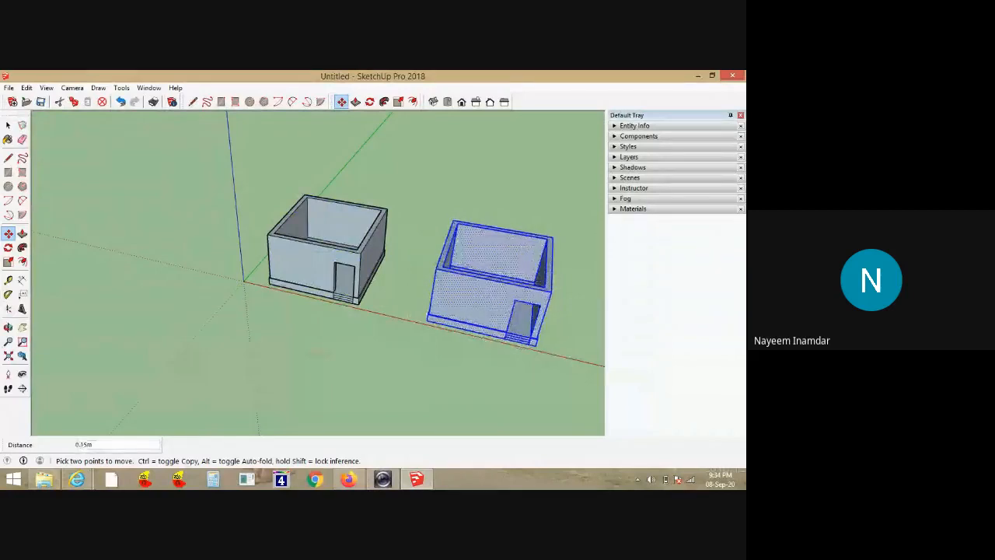
key(space)
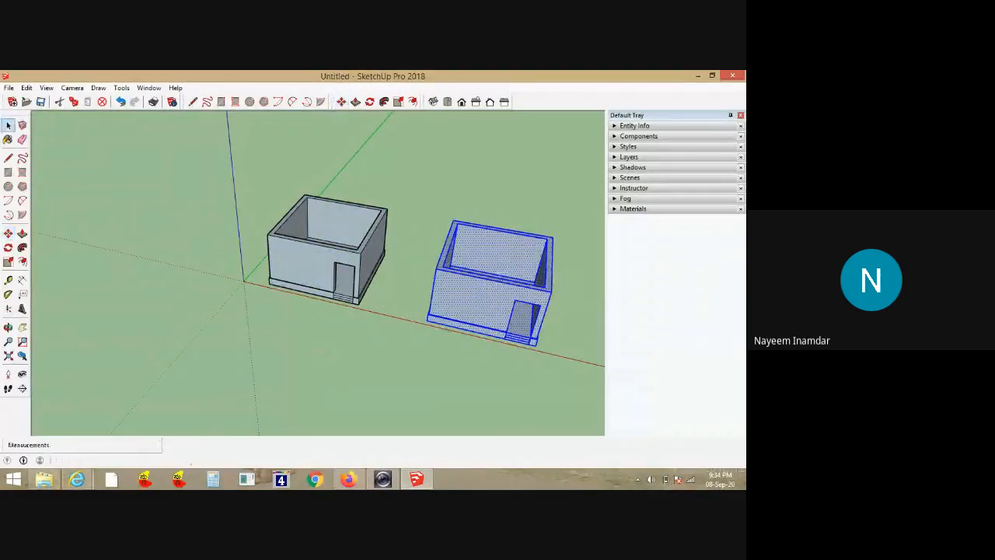
Select both buildings and move them together about 12.55 m, away from the red axis, with the Move tool
click(412, 365)
middle_drag(458, 358, 381, 334)
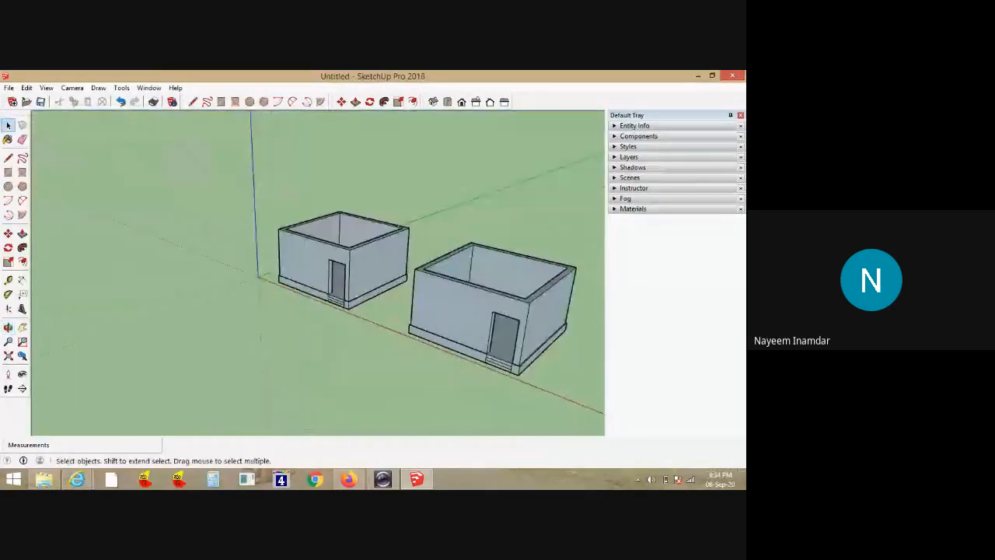
scroll(250, 284, down, 3)
drag(537, 387, 429, 285)
drag(271, 178, 271, 180)
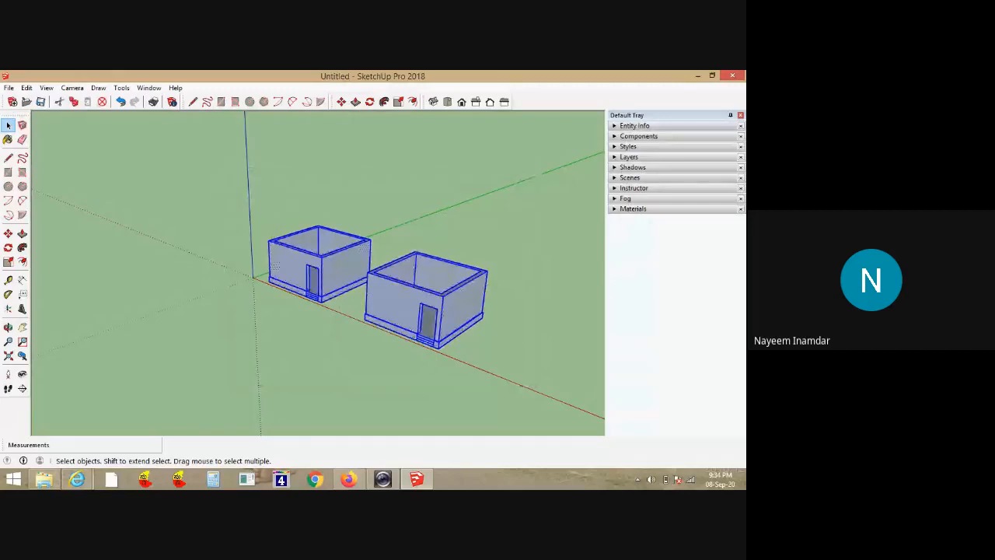
click(8, 233)
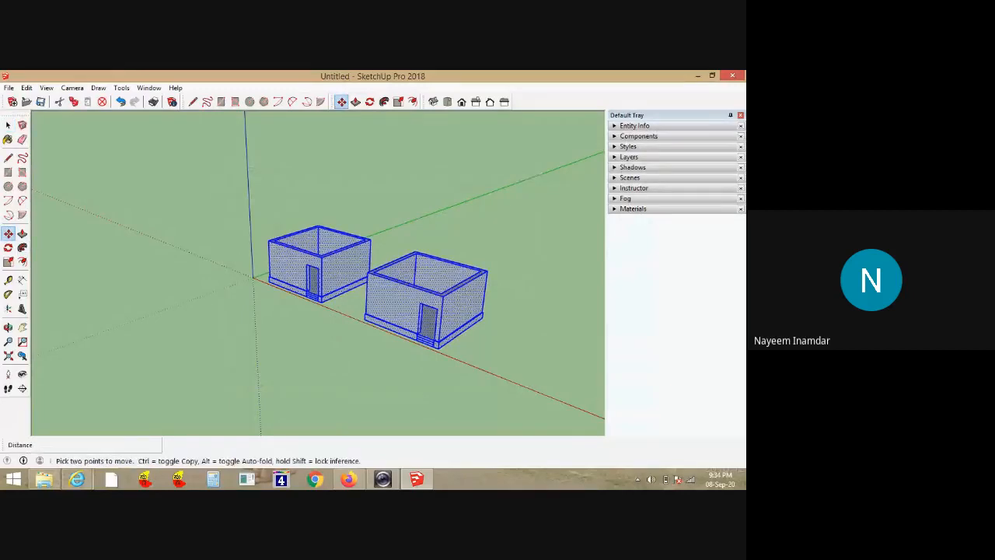
scroll(420, 339, up, 3)
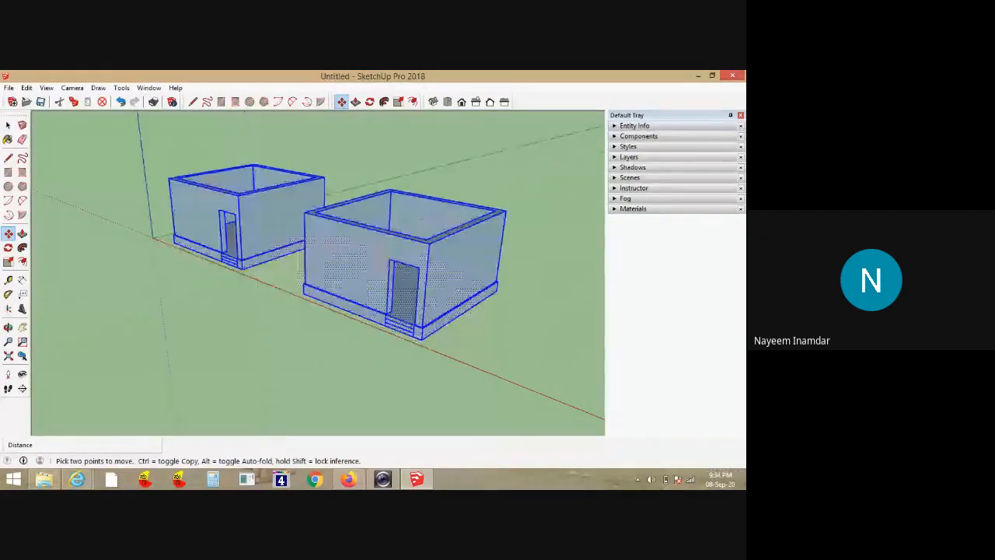
click(420, 339)
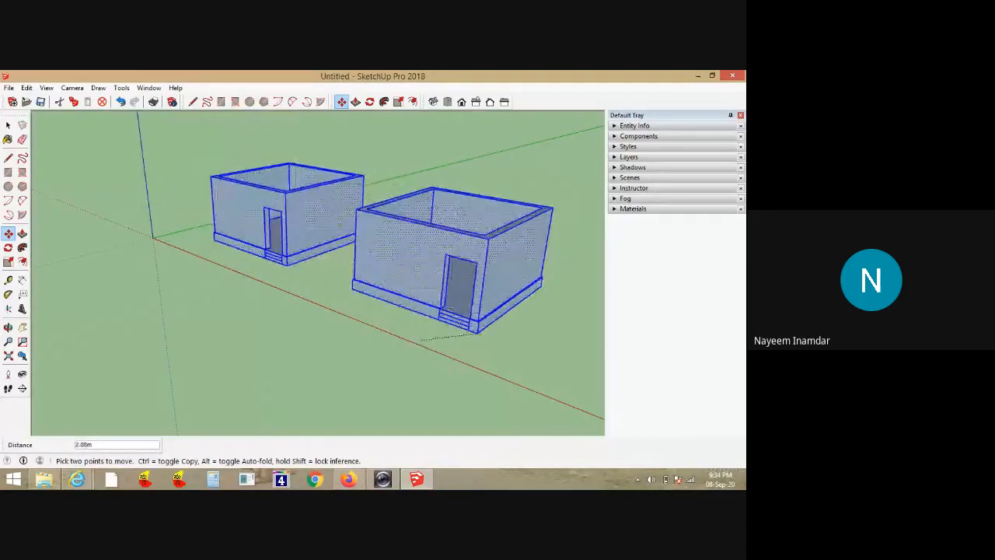
scroll(540, 316, down, 6)
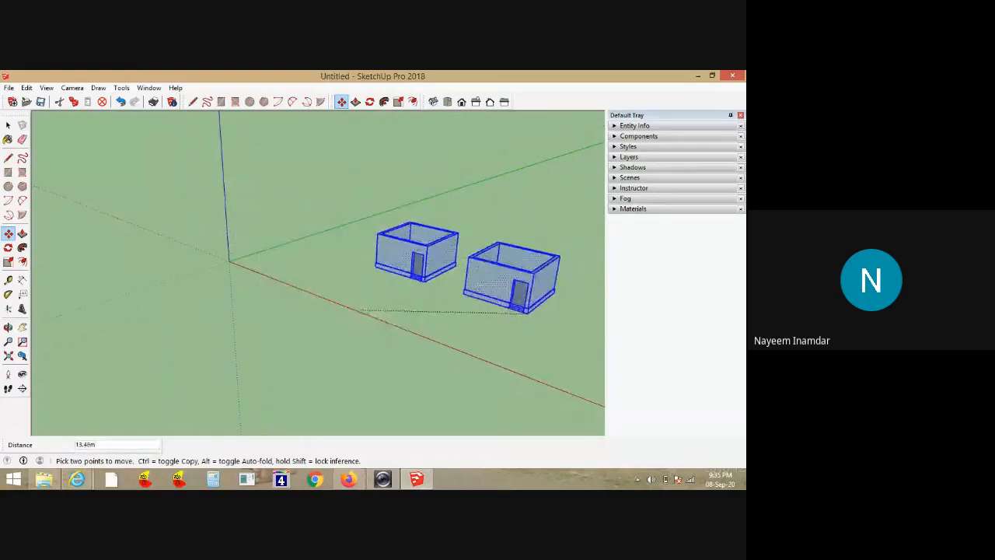
click(522, 327)
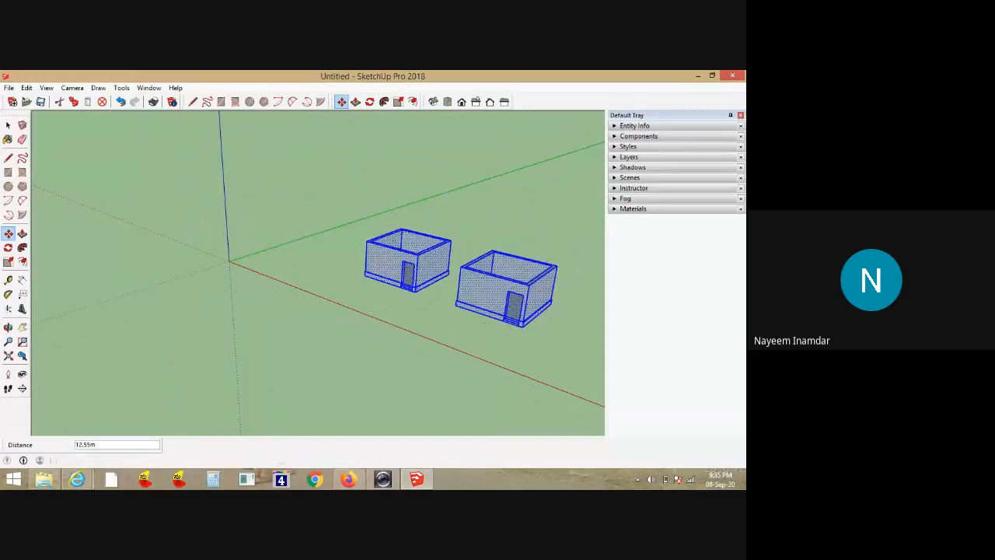
scroll(479, 309, up, 3)
key(space)
click(435, 342)
Push/Pull the lower step face below the original building's doorway outward 0.6 m
middle_drag(436, 342, 466, 377)
middle_drag(443, 303, 424, 300)
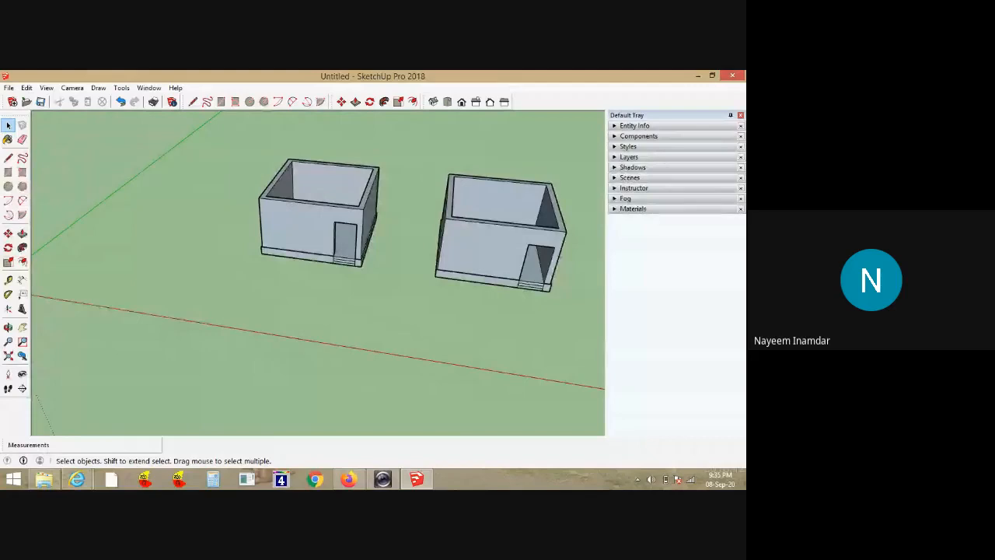
middle_drag(388, 303, 303, 268)
scroll(341, 257, up, 5)
key(p)
click(326, 286)
text(.6)
key(Return)
Push/Pull the upper step face below the same doorway outward 0.3 m and inspect the finished steps
click(323, 274)
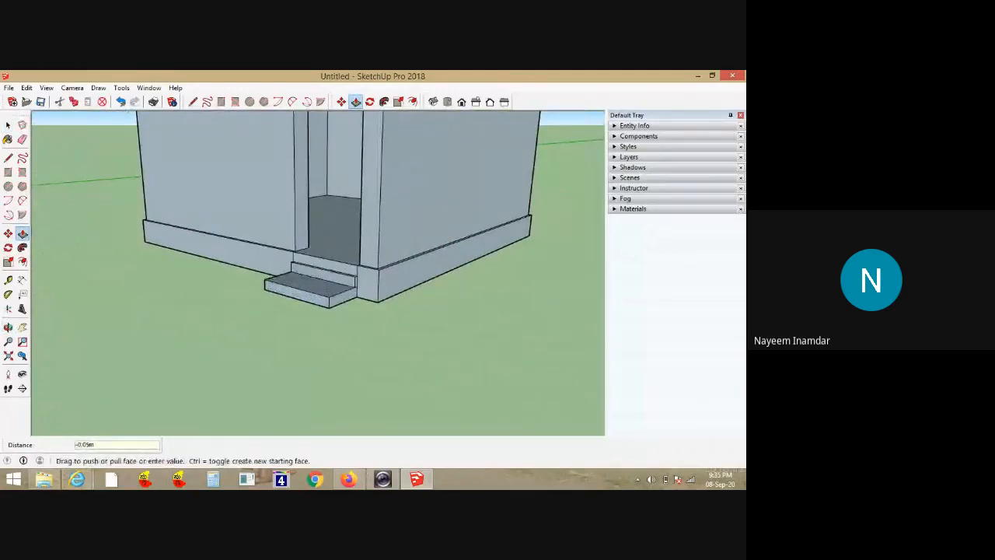
text(.3)
key(Return)
key(space)
middle_drag(305, 314, 432, 311)
scroll(296, 274, up, 3)
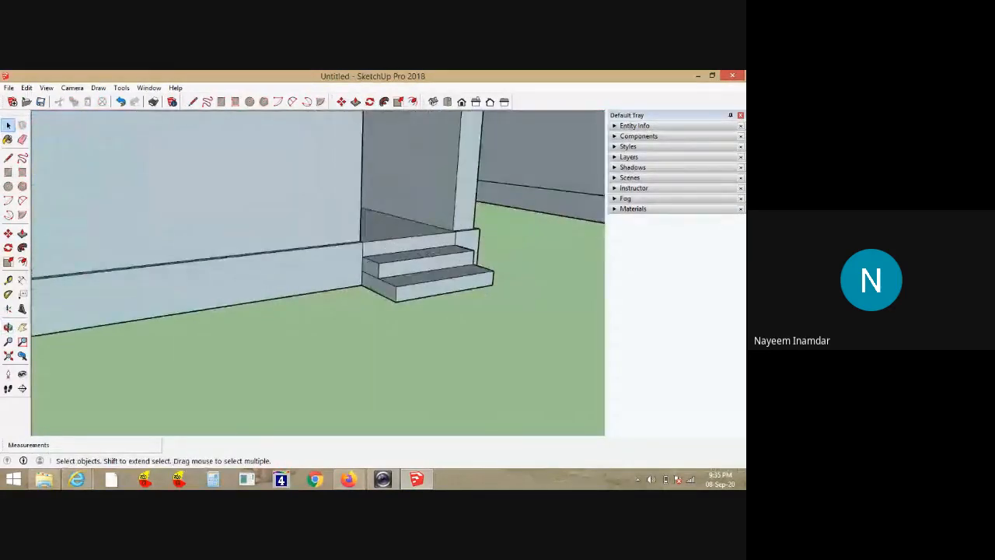
middle_drag(426, 254, 304, 233)
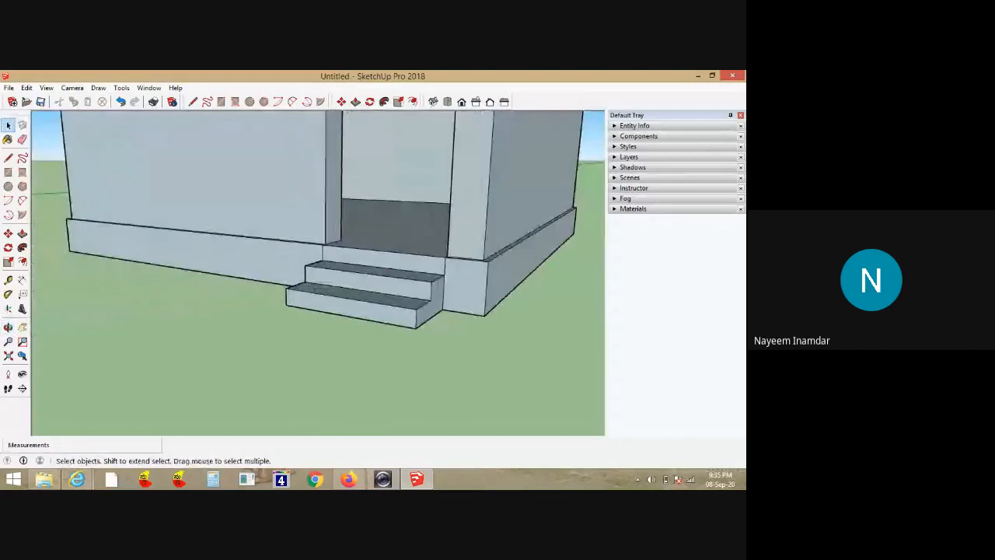
scroll(161, 313, down, 5)
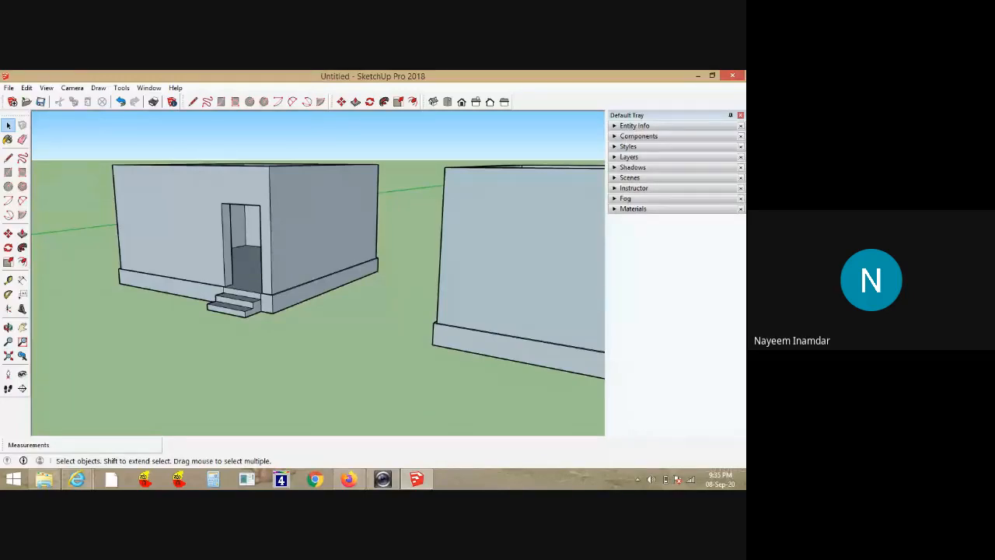
Switch to the Google Meet window to check the meeting chat for participants' questions, and return to SketchUp
click(76, 479)
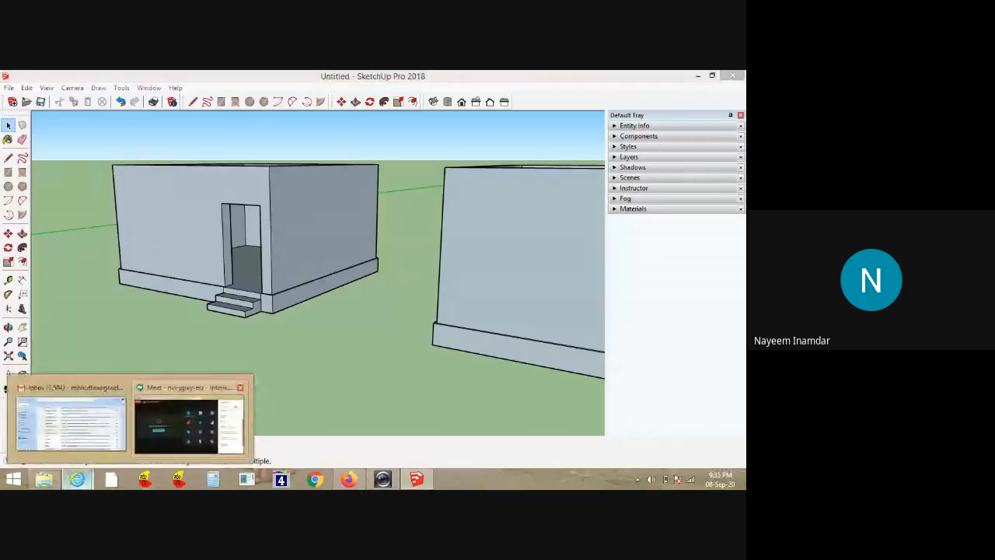
click(188, 424)
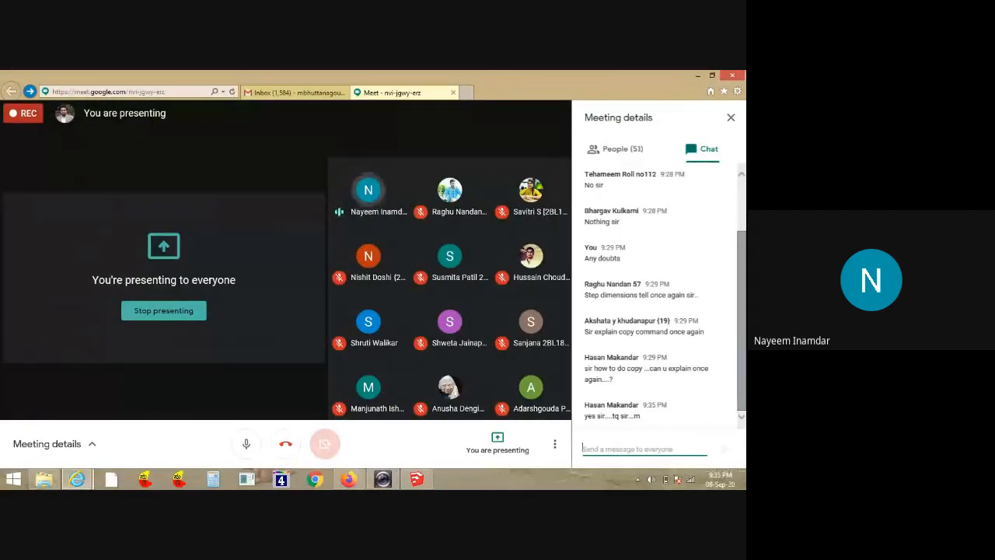
click(417, 479)
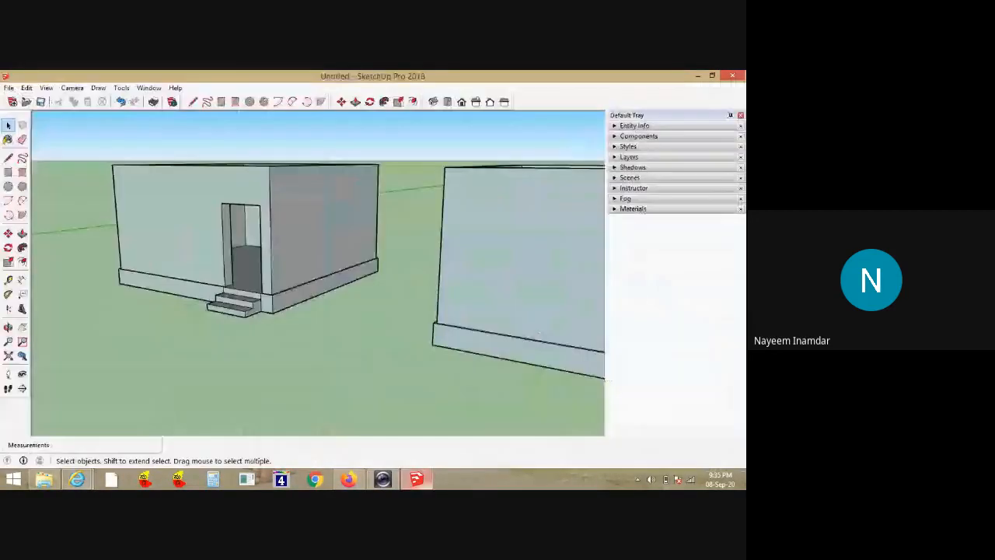
middle_drag(267, 265, 279, 313)
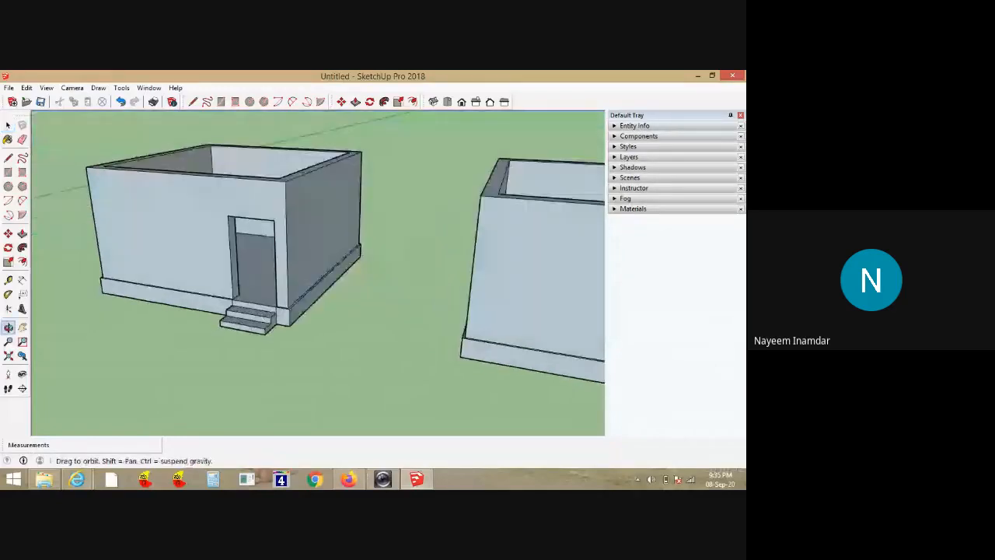
scroll(266, 268, down, 5)
middle_drag(266, 269, 346, 280)
key(space)
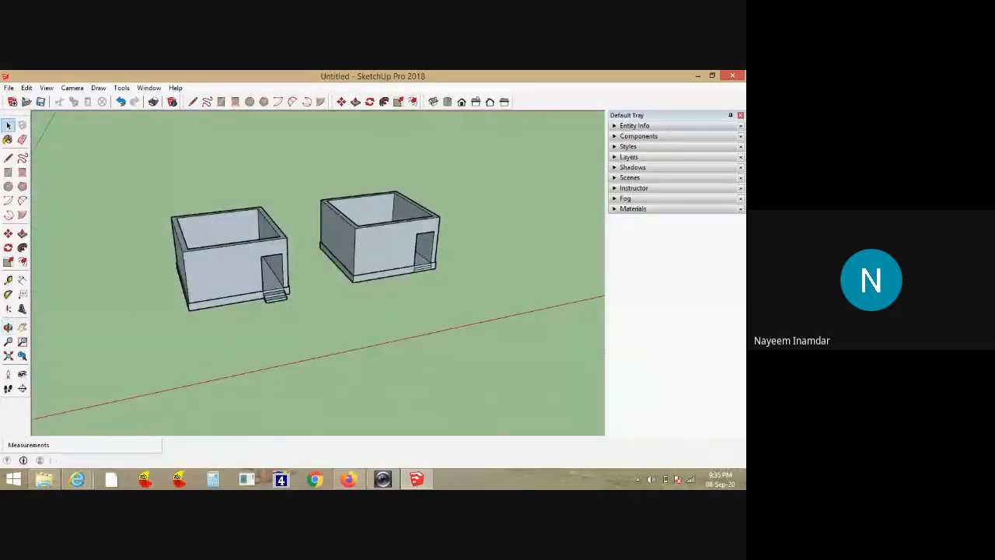
mouse_move(77, 479)
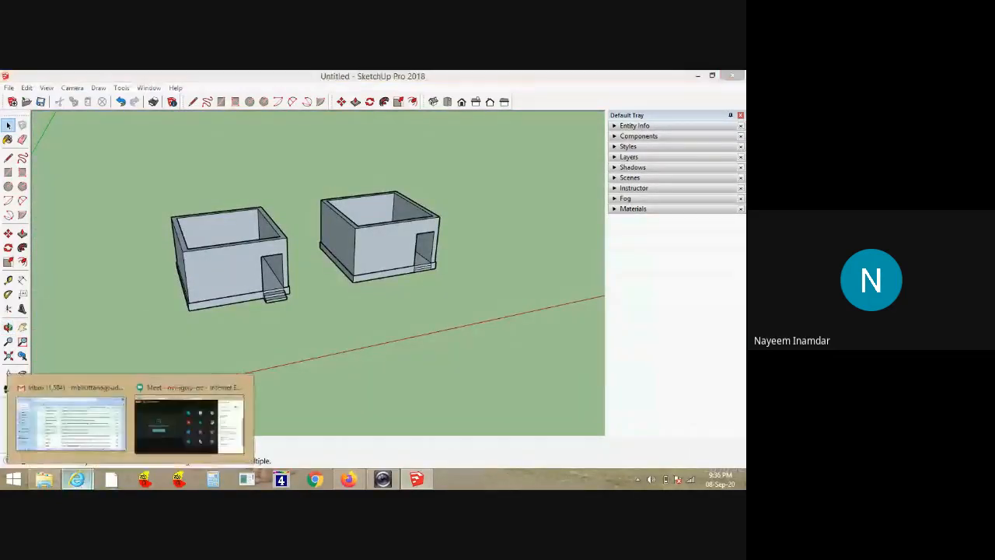
click(188, 420)
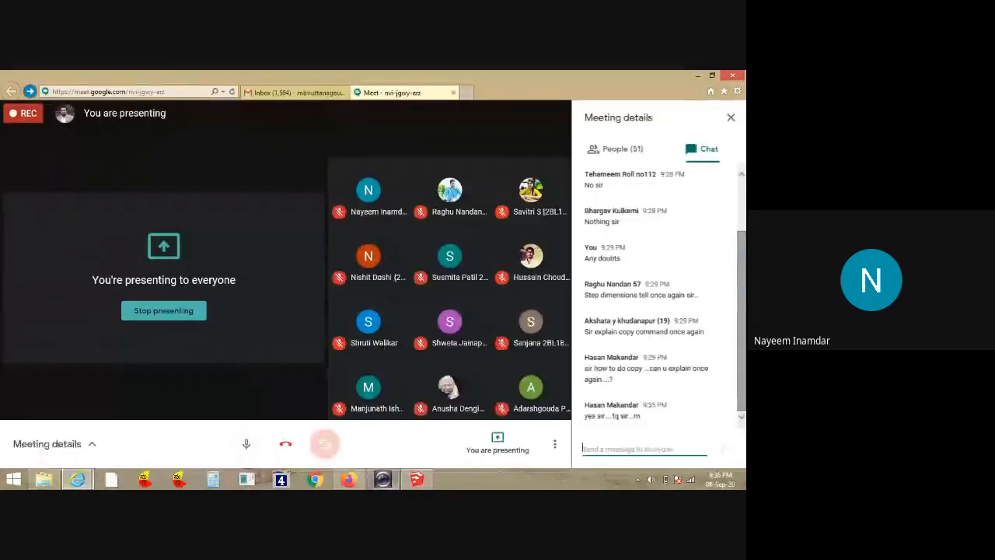
click(417, 478)
Draw a horizontal line from the doorway's upper corner about 4.10 m across the front wall and on along the adjoining side wall
middle_drag(289, 272, 400, 268)
scroll(330, 265, up, 3)
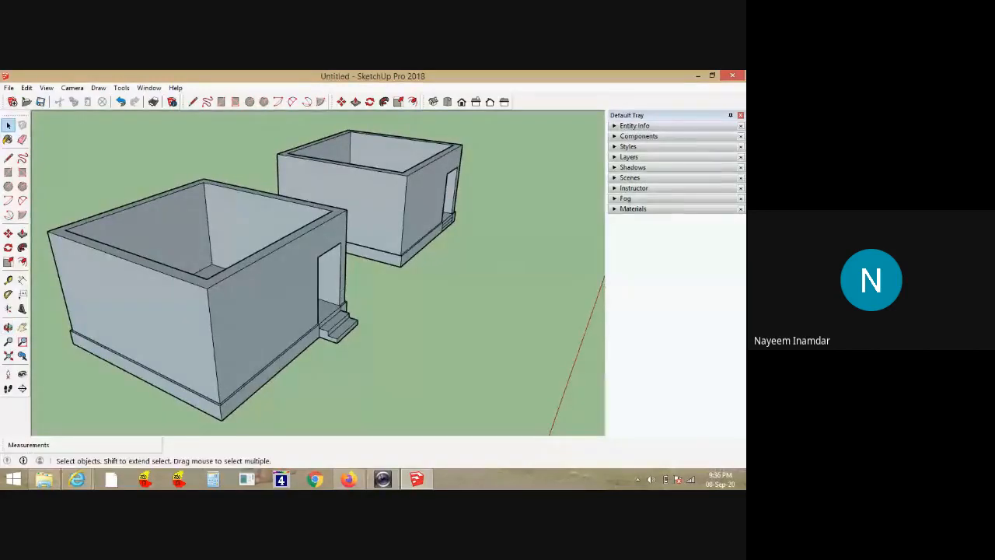
scroll(264, 268, up, 2)
middle_drag(264, 268, 286, 266)
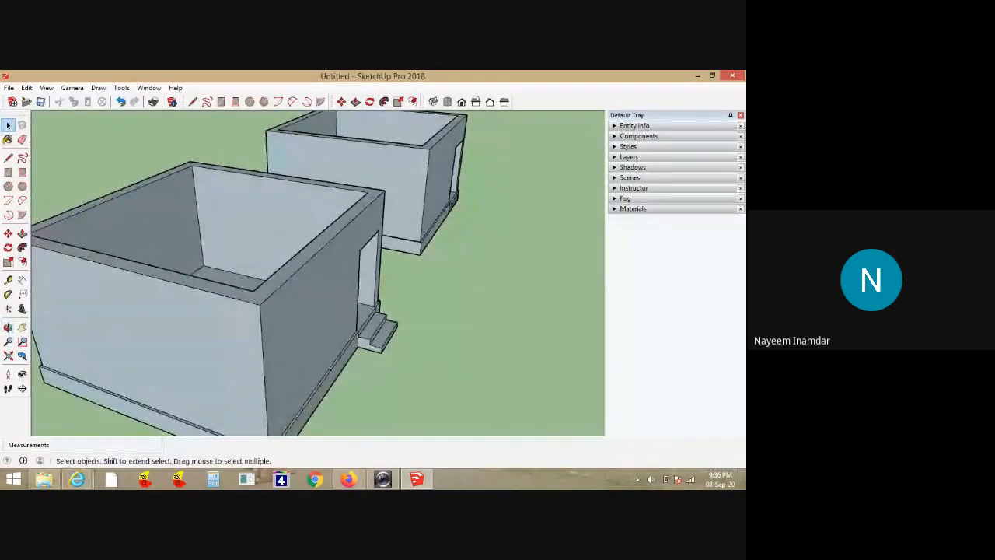
middle_drag(286, 267, 187, 250)
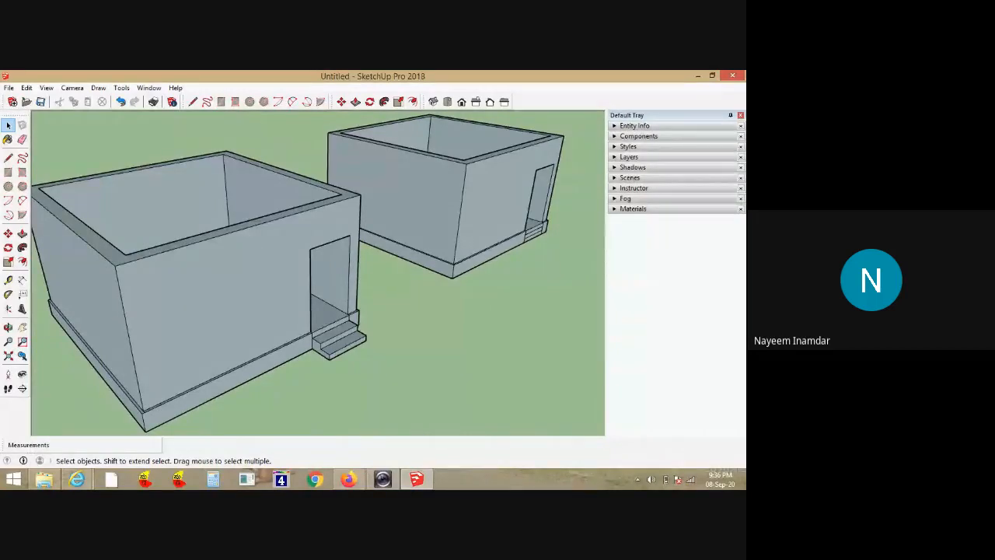
key(l)
click(310, 249)
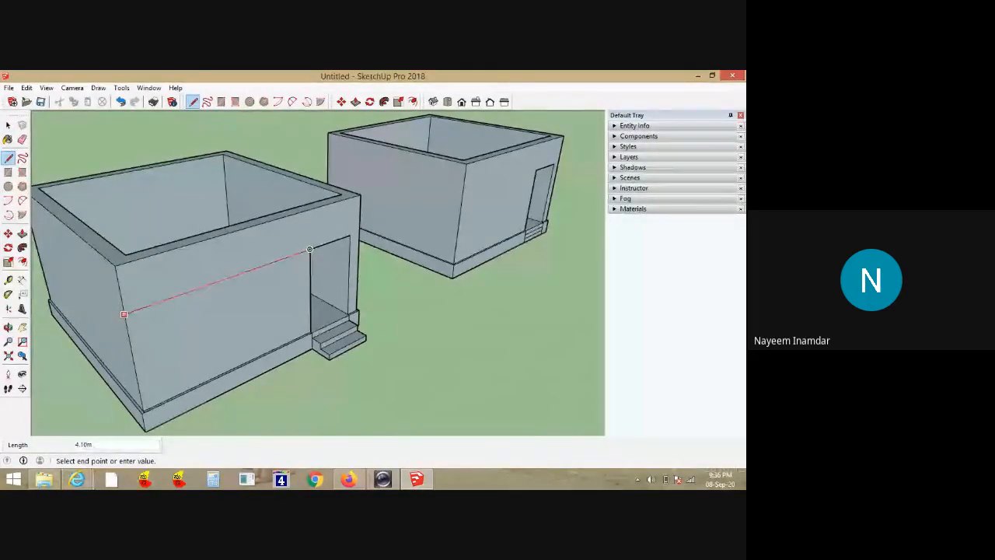
middle_drag(124, 314, 334, 304)
click(437, 293)
Continue the door-head-level line across the back wall and along the side wall nearest the doorway
scroll(133, 291, down, 2)
click(64, 292)
middle_drag(85, 299, 330, 297)
click(485, 346)
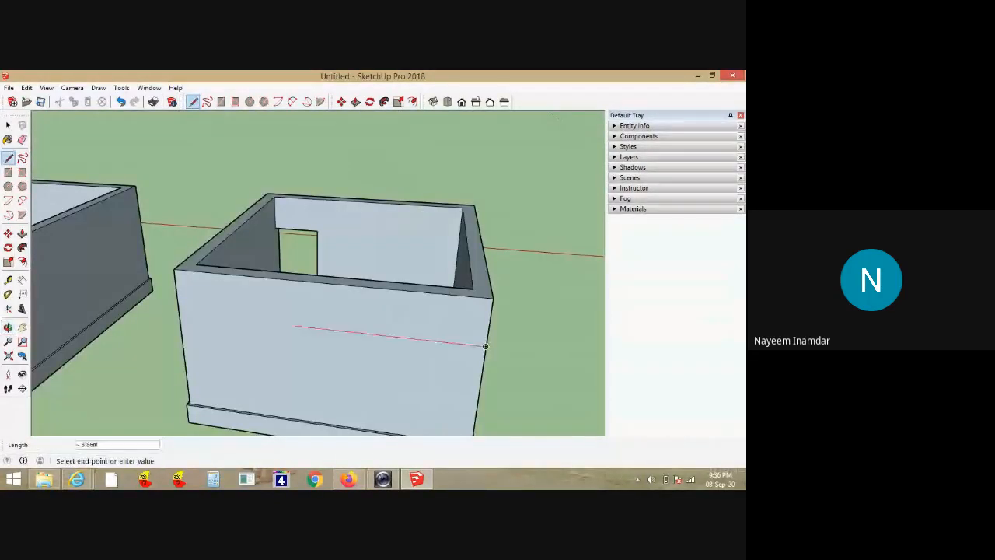
click(485, 346)
middle_drag(485, 346, 355, 334)
scroll(355, 334, up, 2)
click(357, 334)
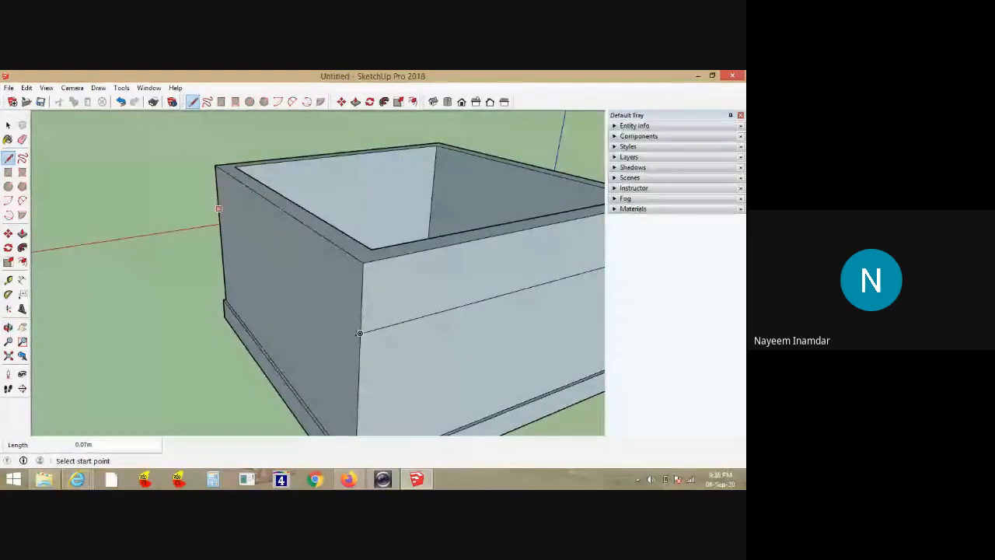
click(219, 208)
click(359, 333)
middle_drag(359, 334, 404, 255)
key(space)
Draw a 1.2 m vertical line downward from the midpoint of the door-head-level line on the side wall nearest the steps
scroll(485, 251, up, 2)
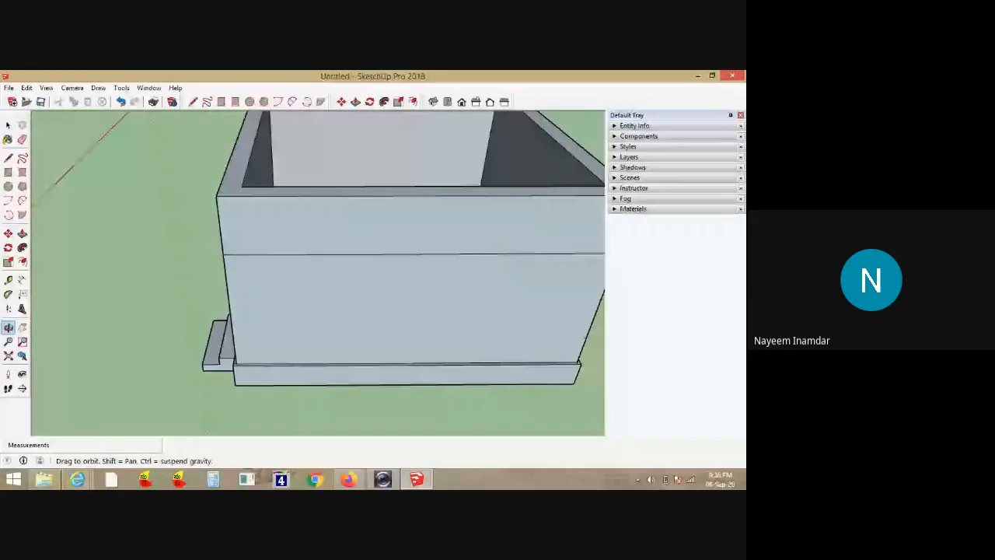
middle_drag(255, 295, 250, 314)
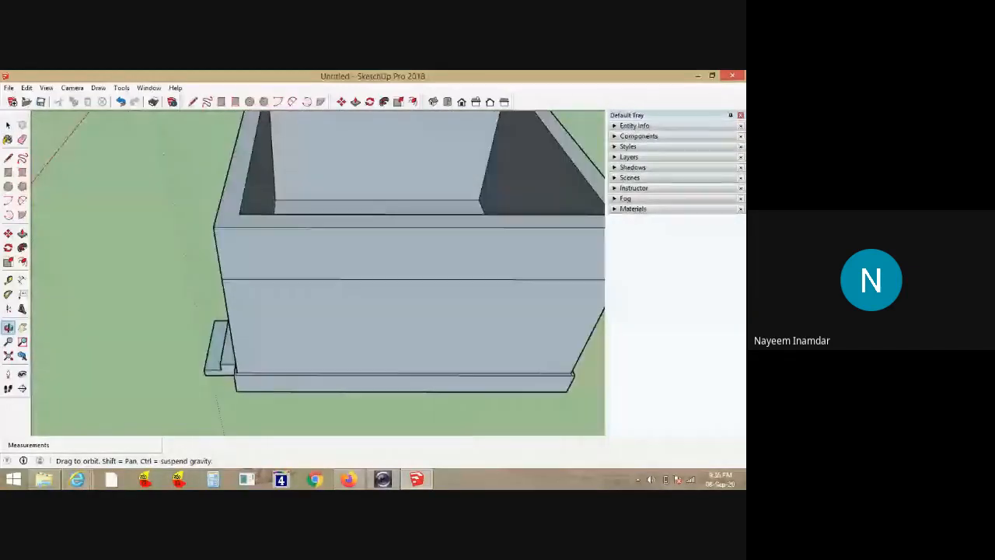
scroll(250, 314, down, 2)
scroll(368, 301, up, 2)
scroll(369, 301, down, 1)
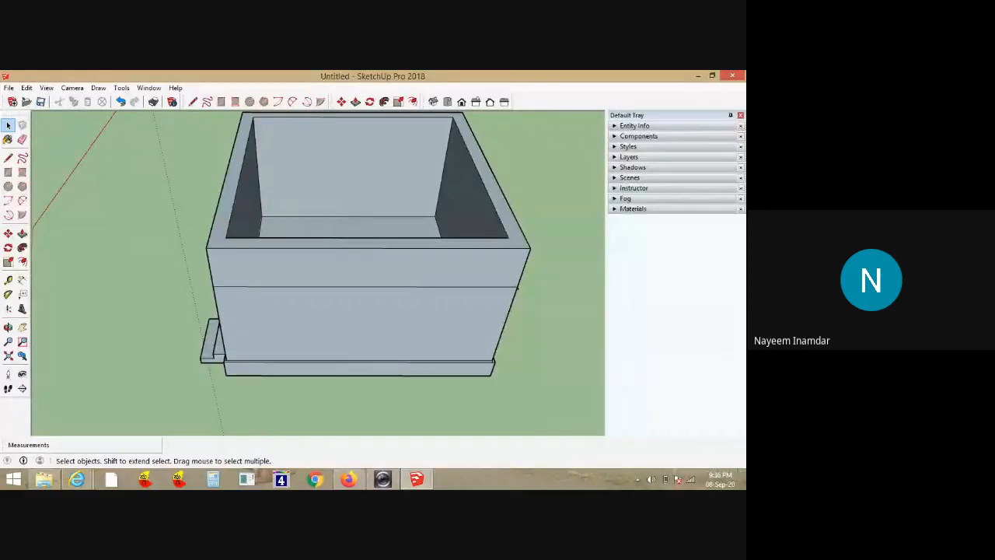
key(l)
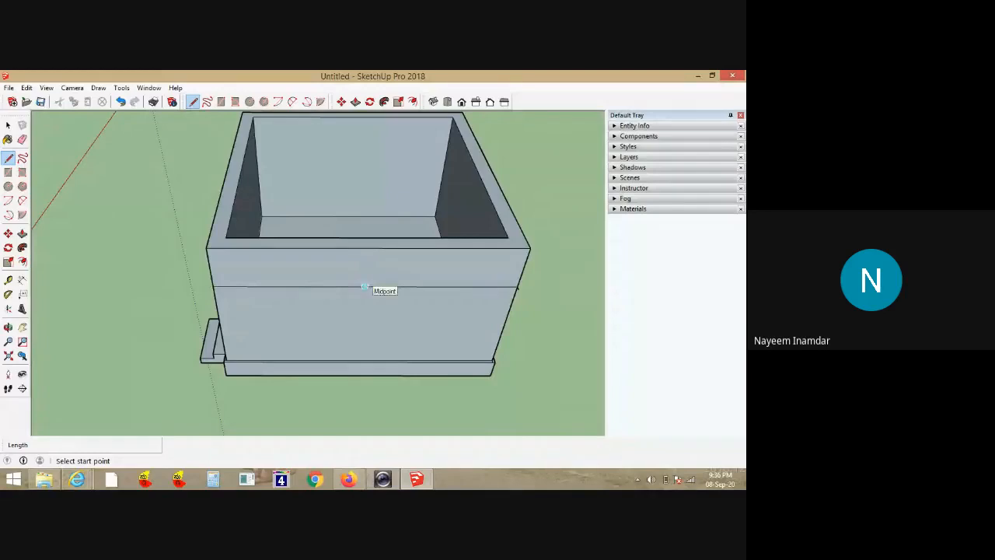
click(365, 286)
scroll(365, 280, up, 4)
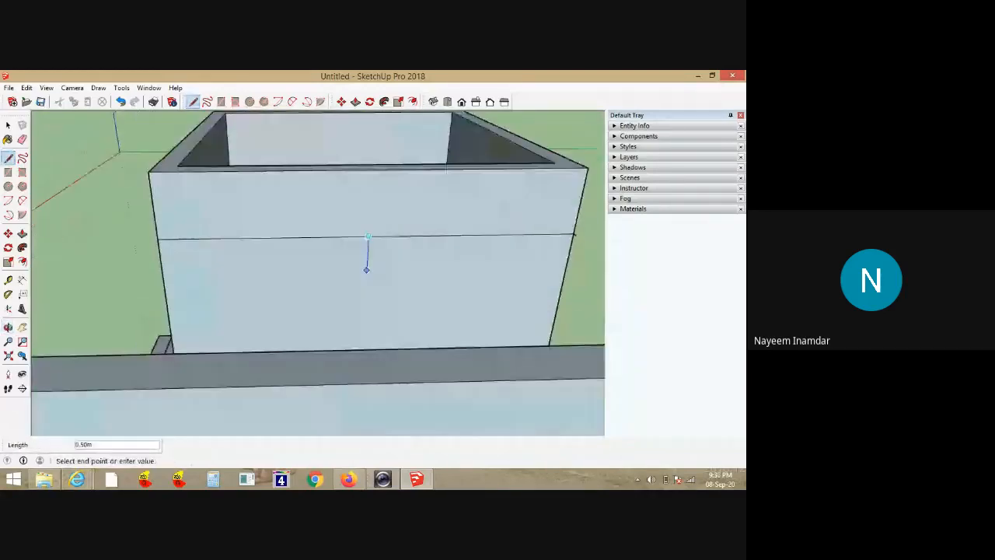
scroll(366, 268, up, 4)
scroll(364, 296, down, 3)
middle_drag(379, 302, 381, 303)
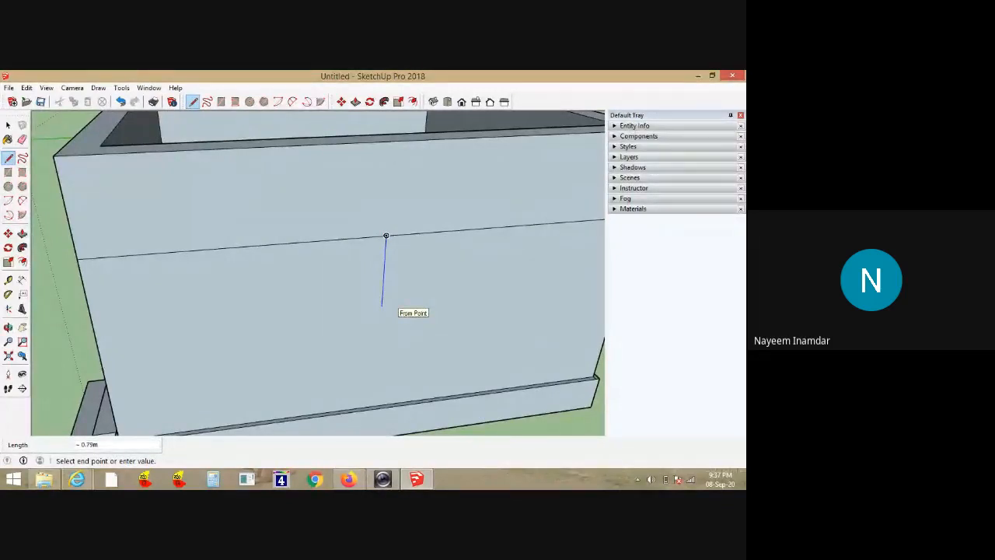
text(1.2)
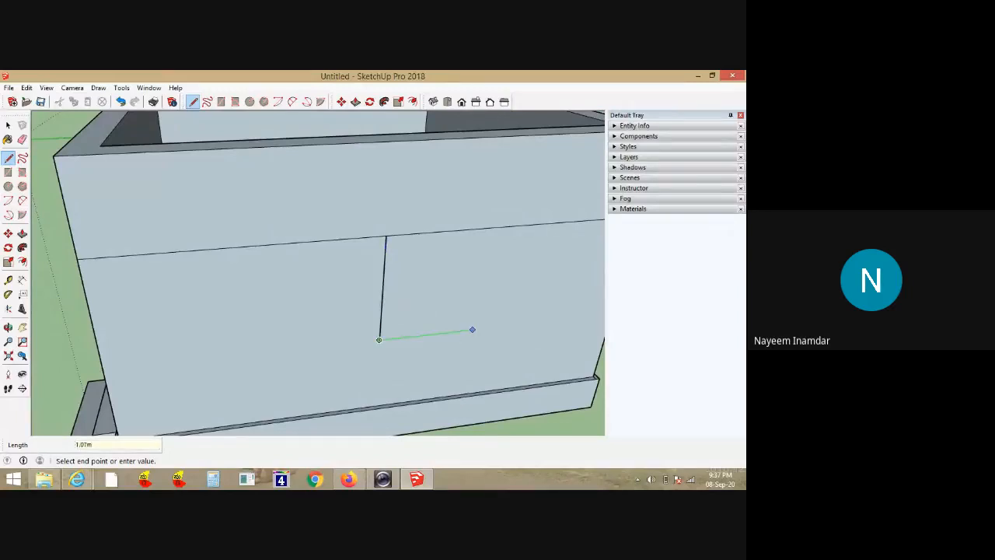
Complete the window outline with a 1 m sill line on each side of the centre line and verticals up to the door-head-level line
text(1)
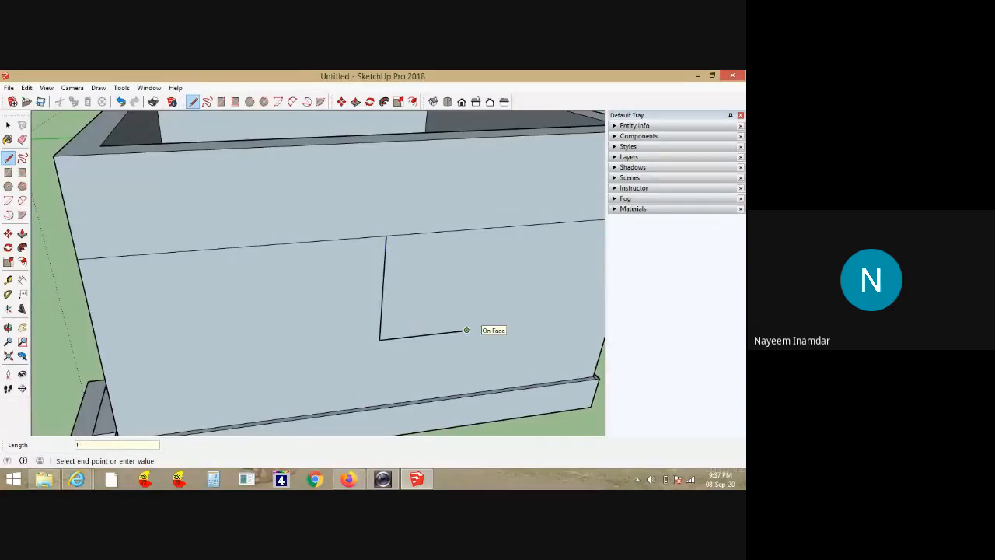
key(Return)
click(481, 230)
click(378, 340)
text(1)
key(Return)
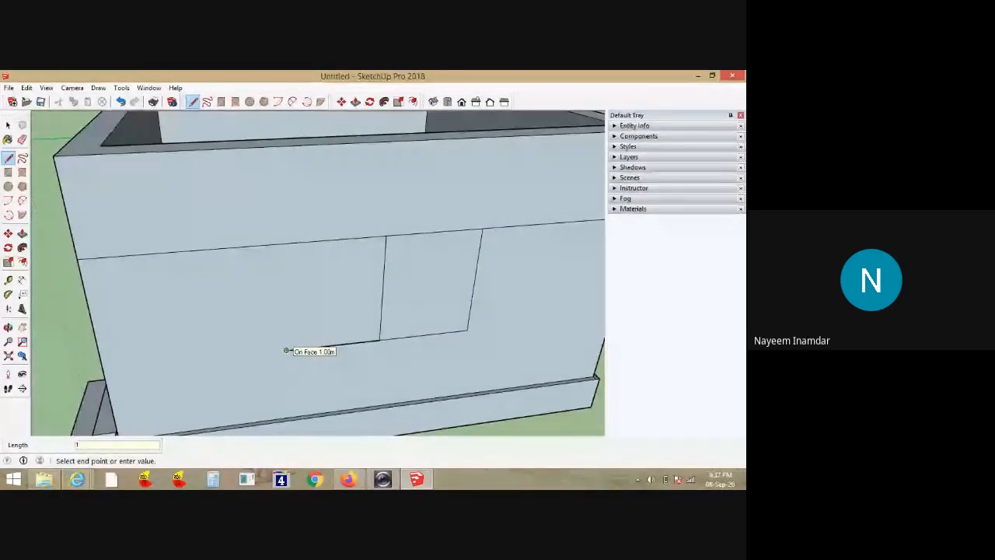
click(284, 243)
key(space)
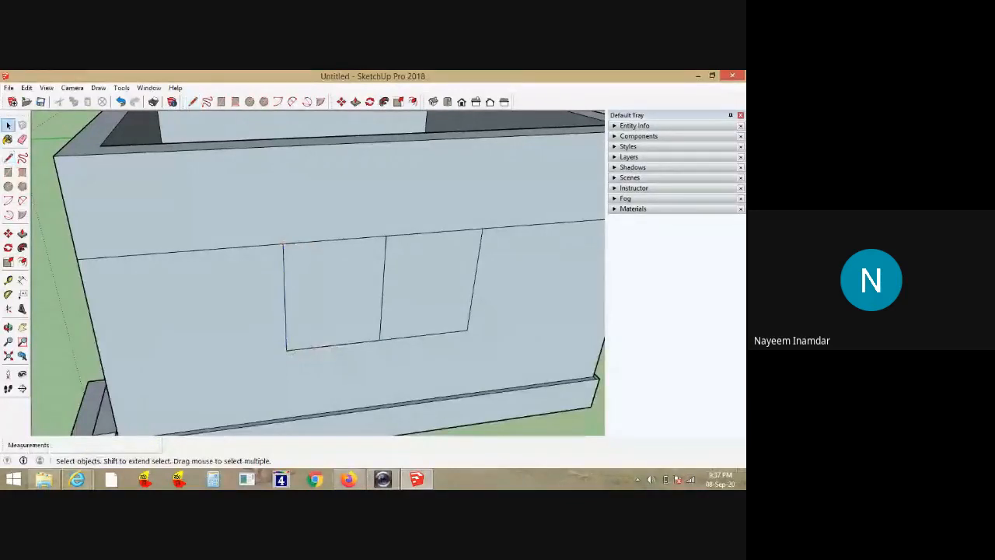
Delete the window outline's vertical centre line and the leftover door-head-level line segments on both sides of the outline
click(382, 287)
key(Delete)
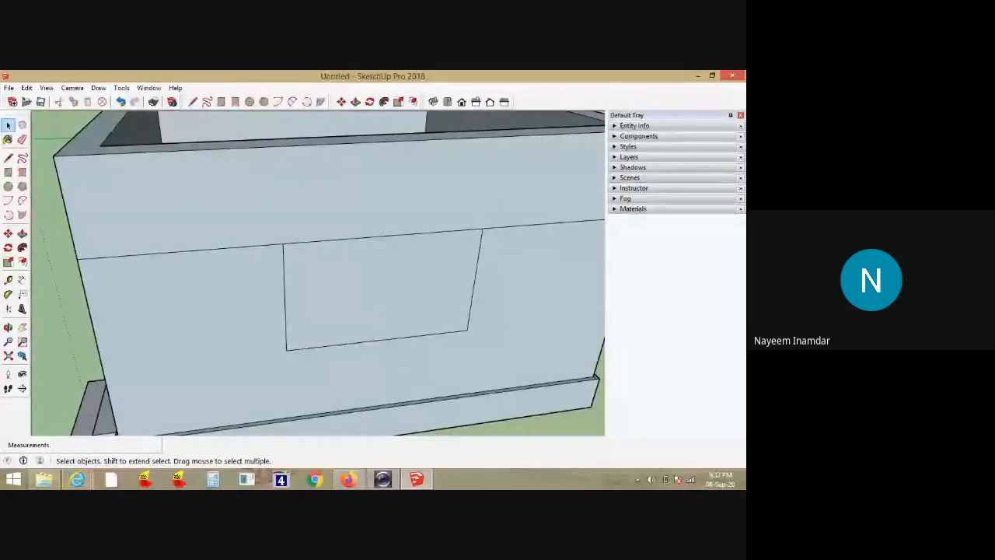
click(210, 249)
key(Delete)
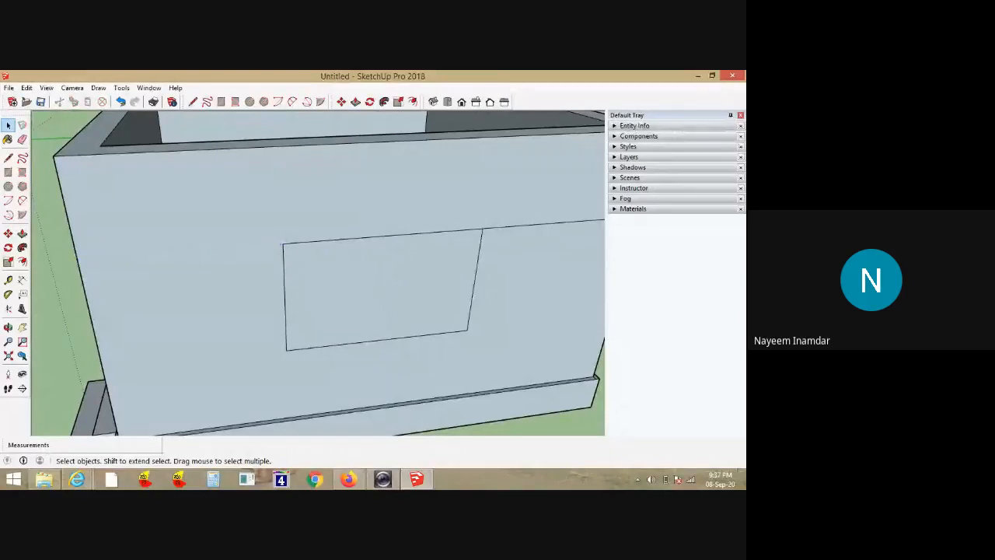
click(513, 264)
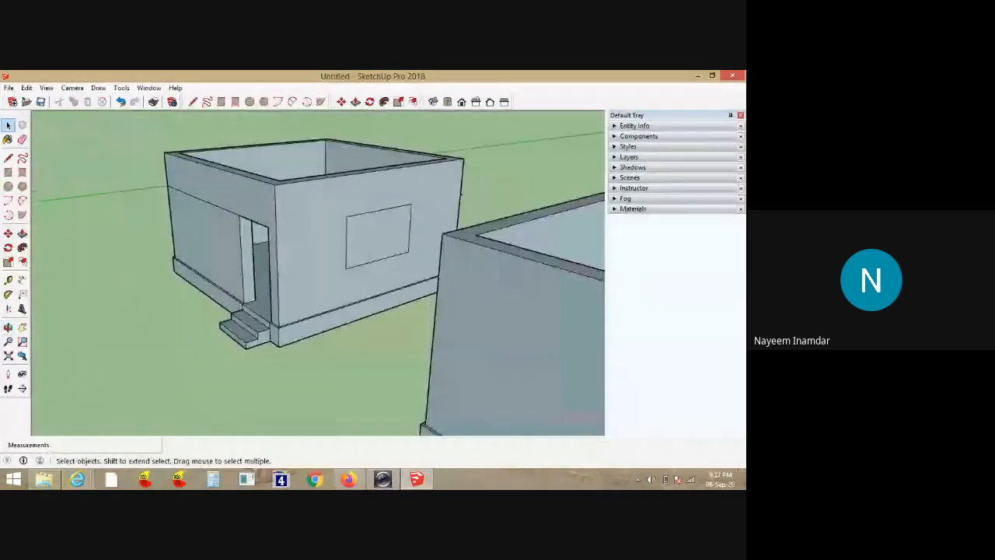
Delete the second building, leaving only the one with the window outline
scroll(289, 218, down, 5)
middle_drag(289, 218, 388, 260)
scroll(388, 261, down, 2)
drag(486, 337, 406, 274)
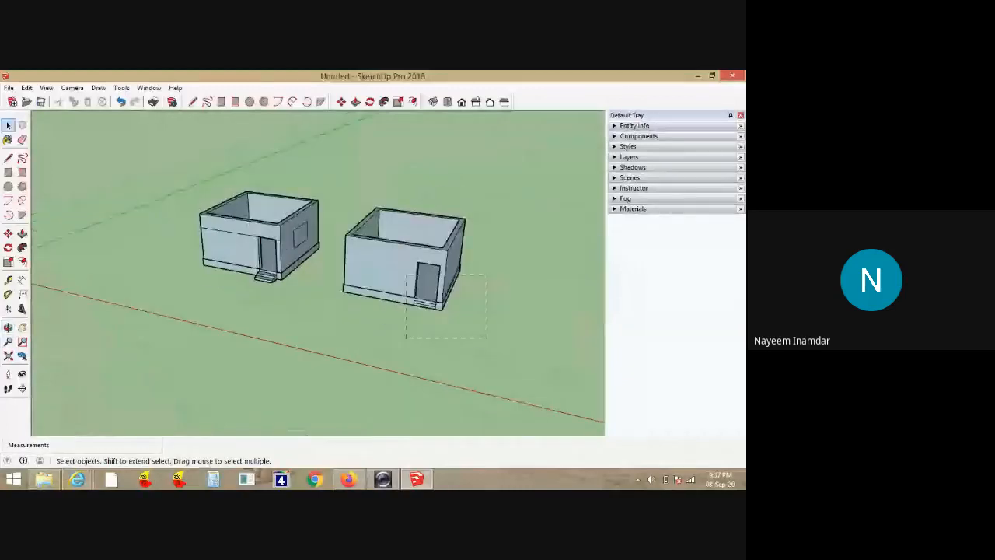
drag(406, 338, 405, 338)
key(Delete)
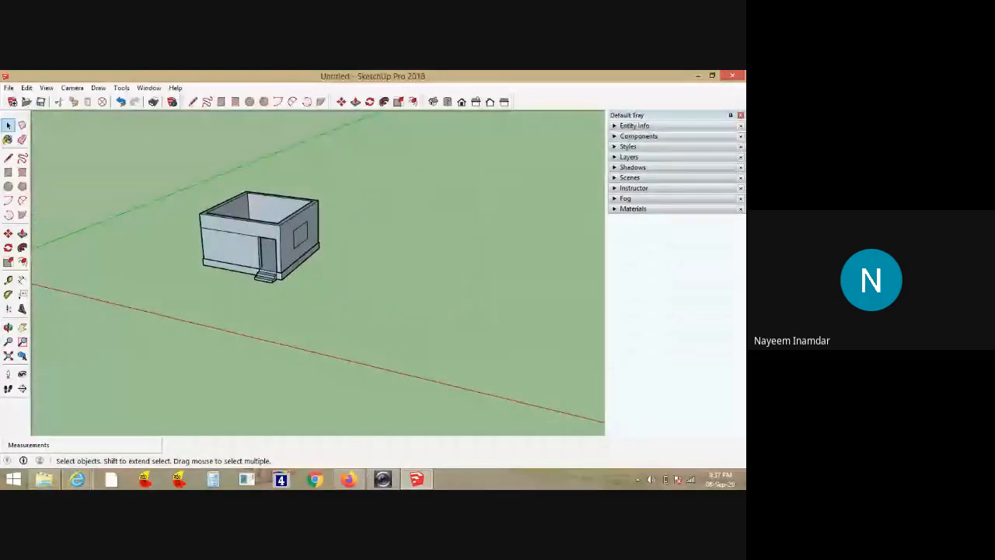
Push the window face 0.30 m through the side wall to cut the window opening
scroll(308, 215, up, 5)
middle_drag(309, 214, 291, 208)
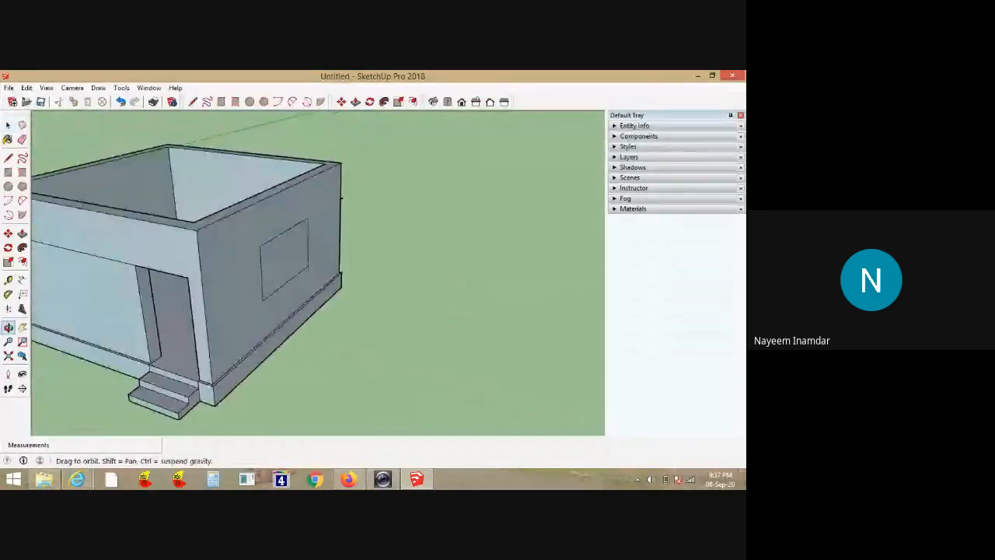
middle_drag(350, 268, 282, 263)
scroll(281, 264, up, 3)
scroll(280, 249, down, 2)
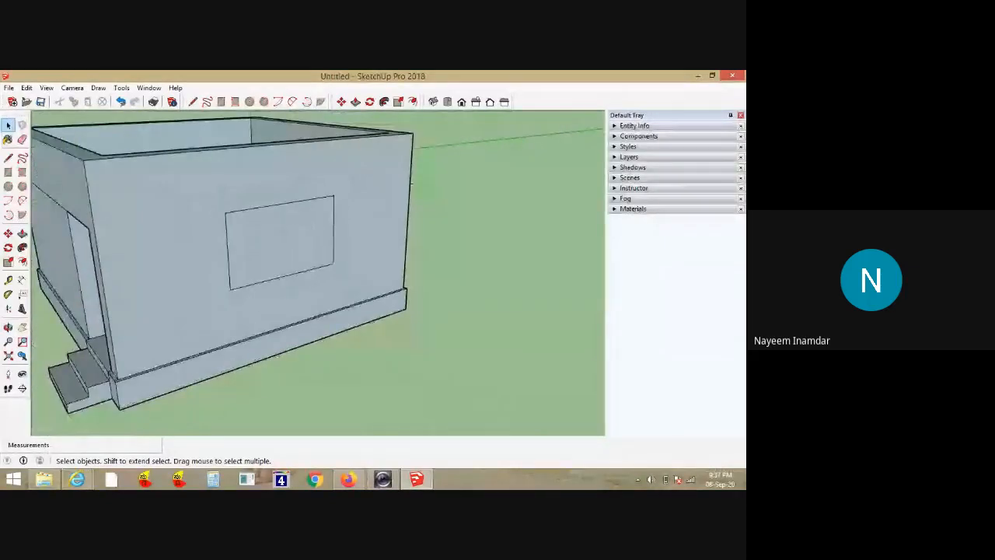
scroll(280, 249, up, 3)
scroll(280, 248, down, 2)
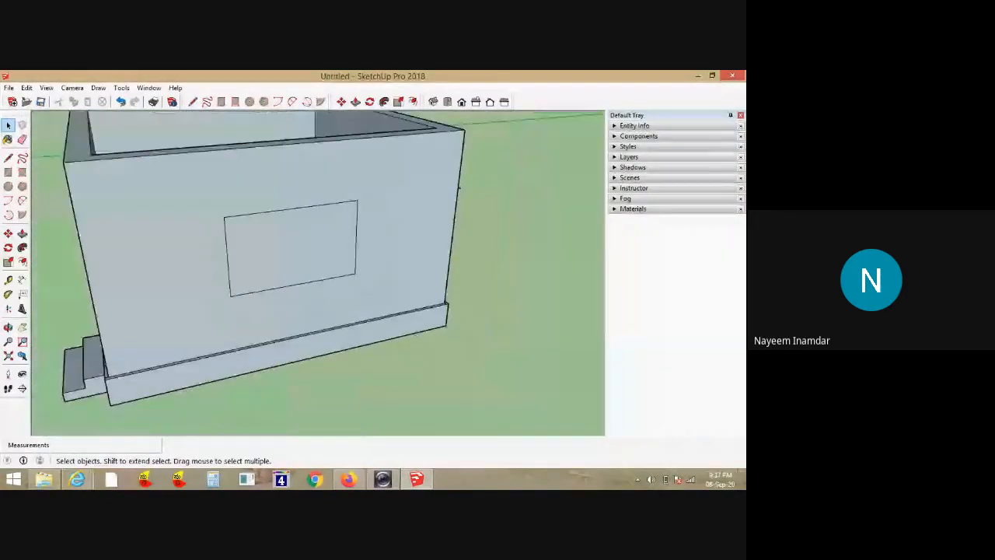
middle_drag(280, 249, 335, 253)
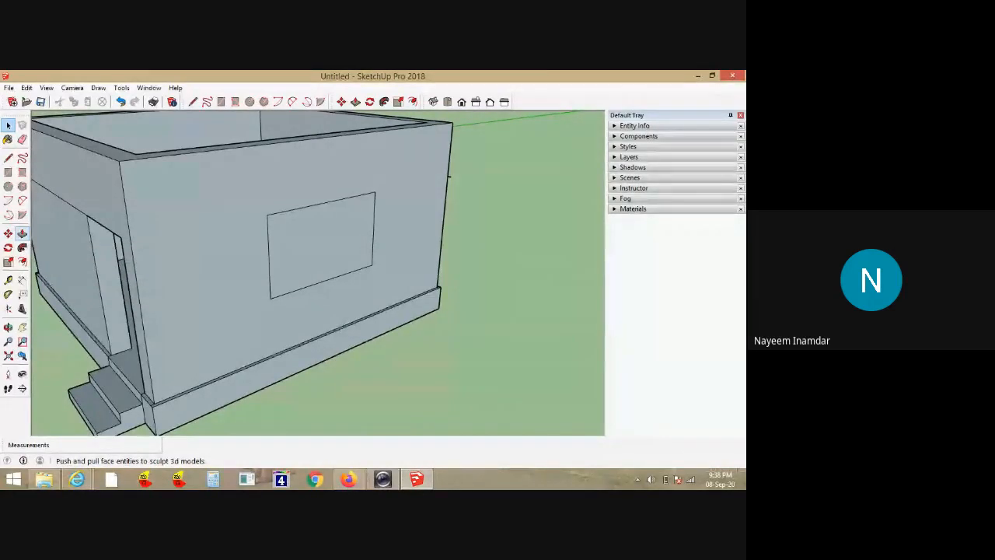
click(22, 233)
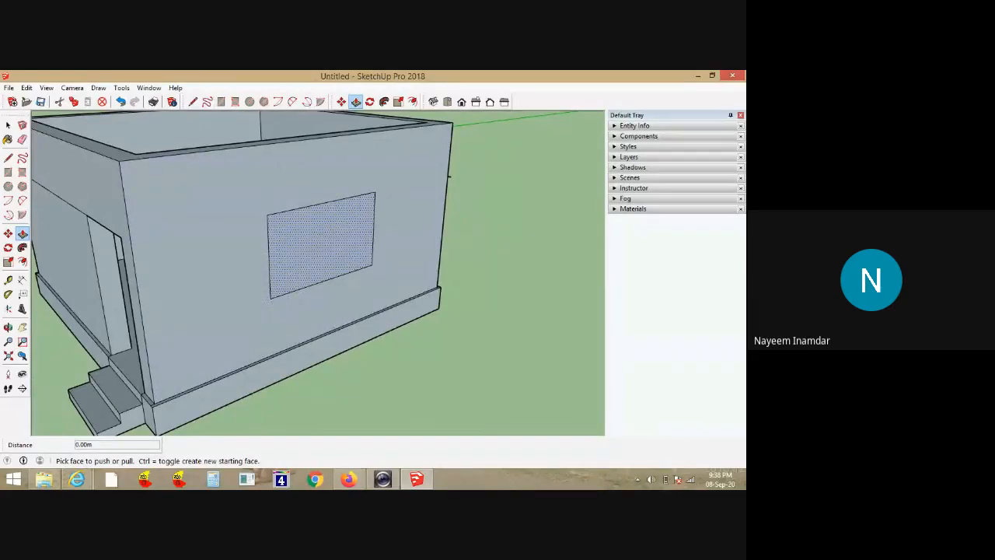
click(322, 246)
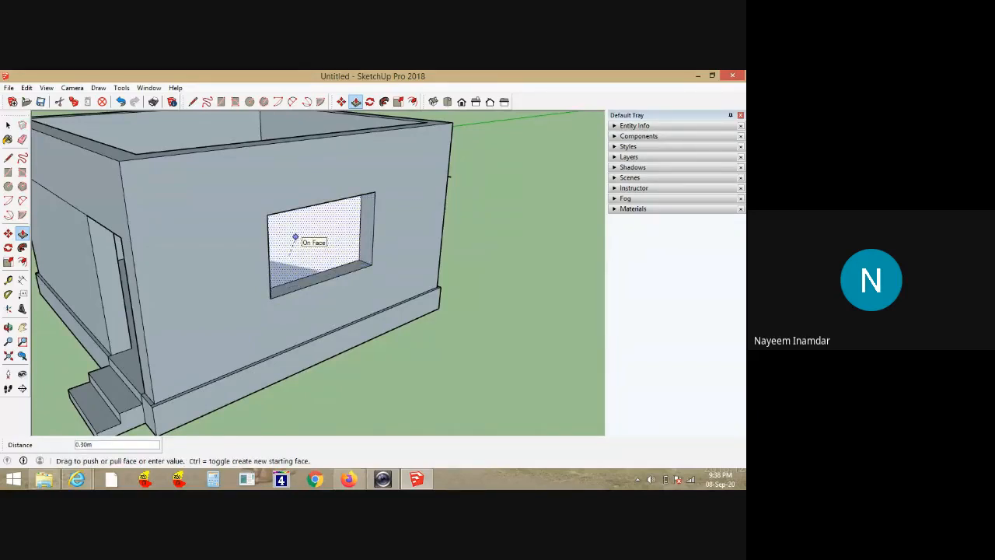
click(296, 236)
Examine the window opening from outside and from inside the room, around to the opposite wall
middle_drag(294, 266, 190, 191)
middle_drag(302, 191, 124, 258)
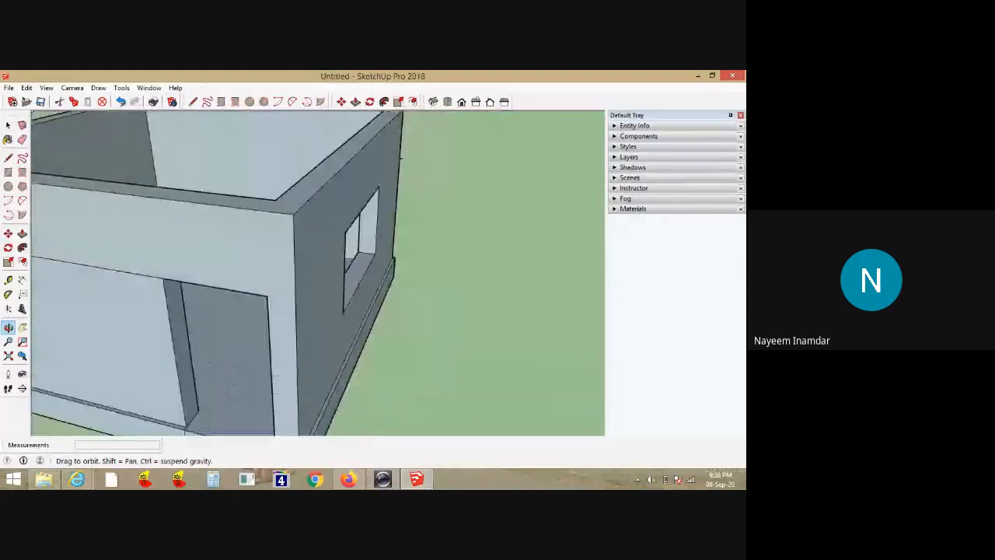
scroll(395, 271, up, 4)
middle_drag(432, 292, 331, 225)
scroll(395, 272, down, 4)
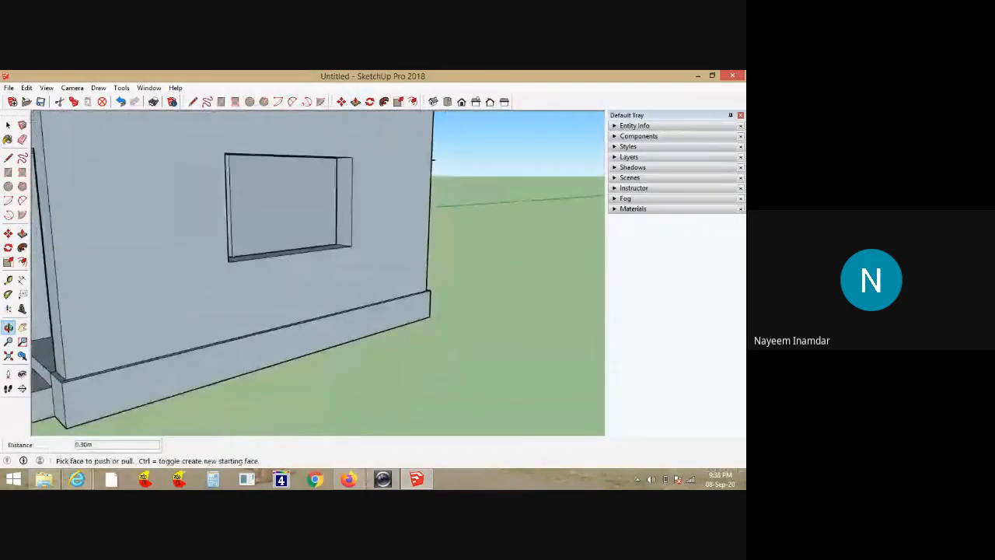
scroll(464, 291, down, 4)
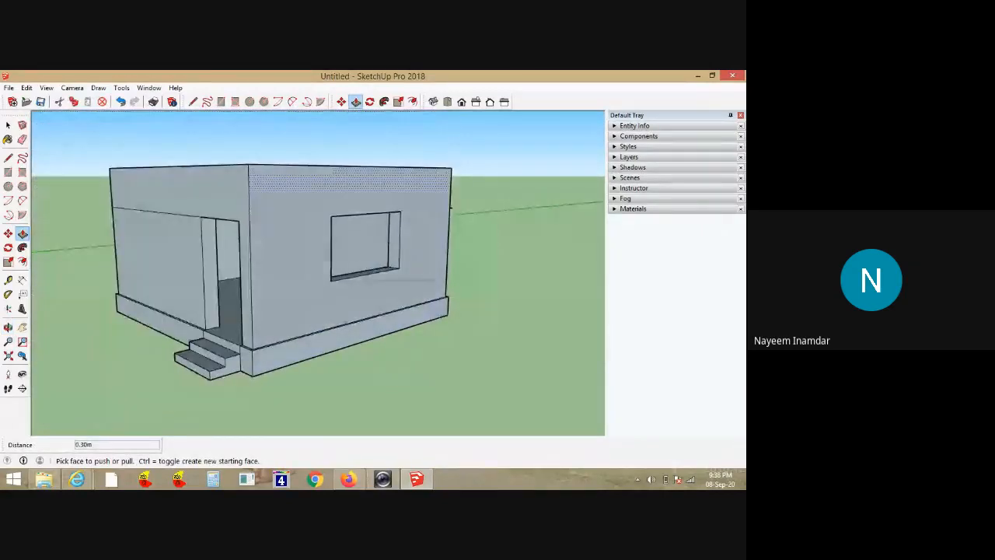
scroll(378, 269, up, 2)
middle_drag(272, 184, 468, 236)
scroll(467, 236, down, 3)
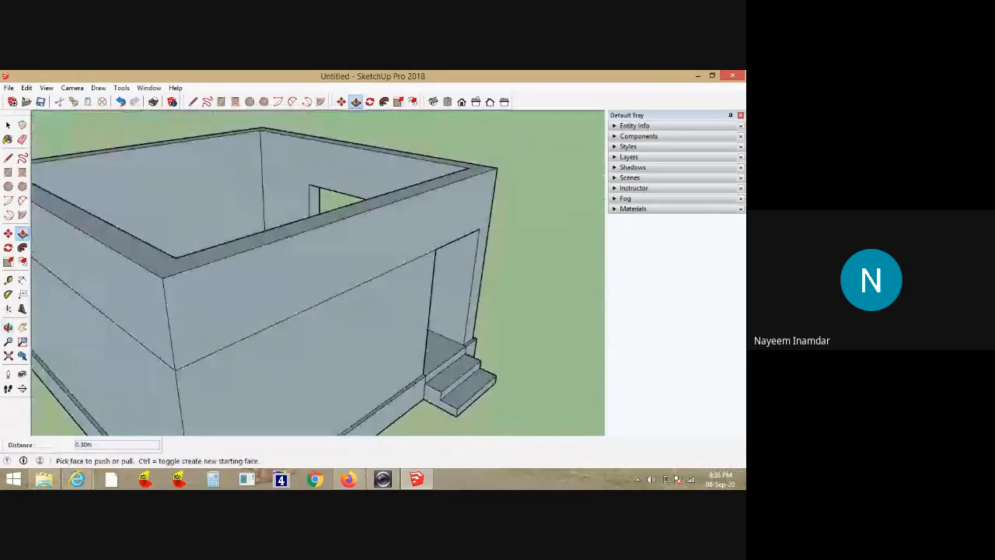
middle_drag(311, 272, 296, 303)
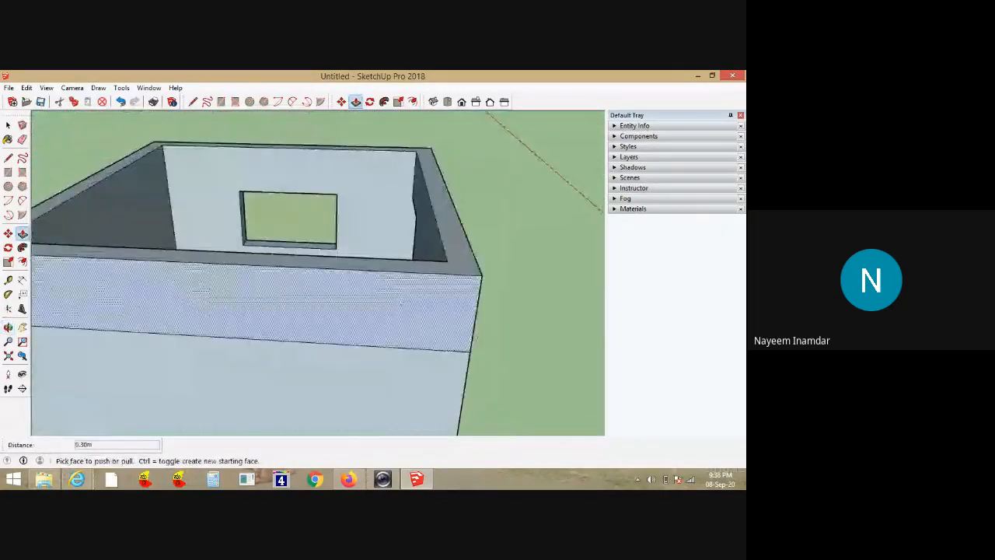
Try pushing the face below the door-head-level line on the wall opposite the window inward about 0.17 m, and undo it
click(388, 364)
click(387, 341)
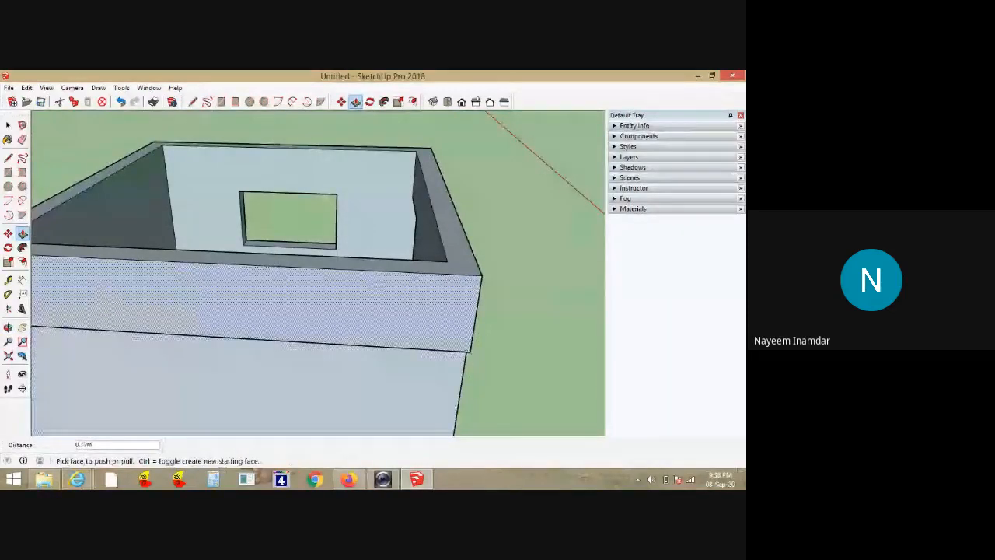
key(space)
scroll(513, 319, down, 4)
scroll(512, 340, up, 3)
middle_drag(510, 340, 330, 270)
key(ctrl+z)
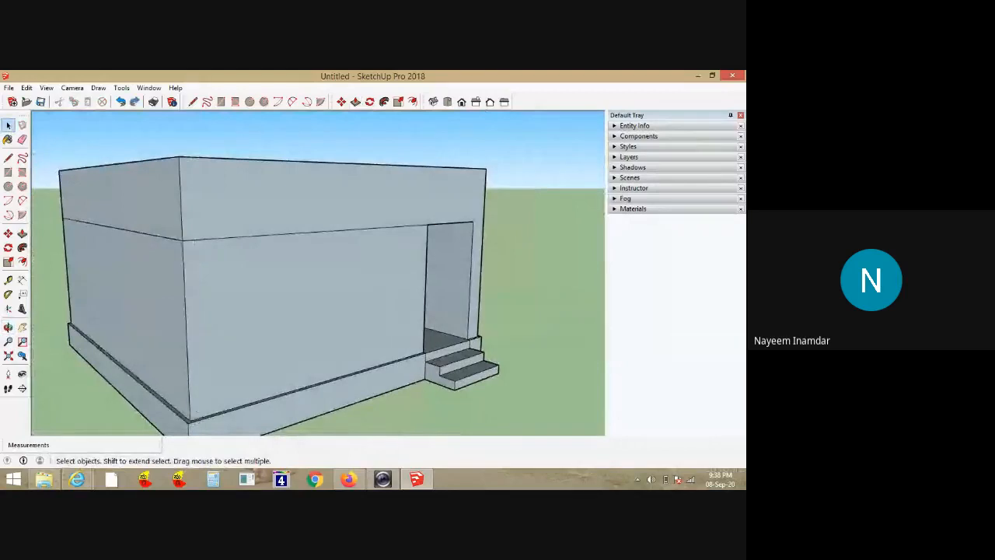
Copy the window's four outer edges onto the opposite side wall, using the front wall's two upper outer corners as base and destination points
middle_drag(311, 226, 420, 323)
key(space)
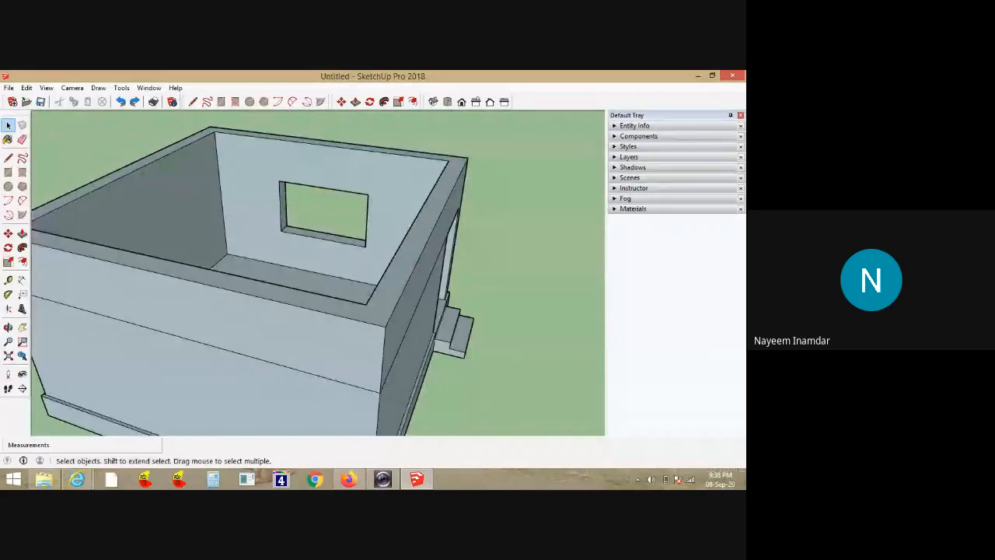
middle_drag(389, 311, 179, 257)
scroll(412, 247, up, 3)
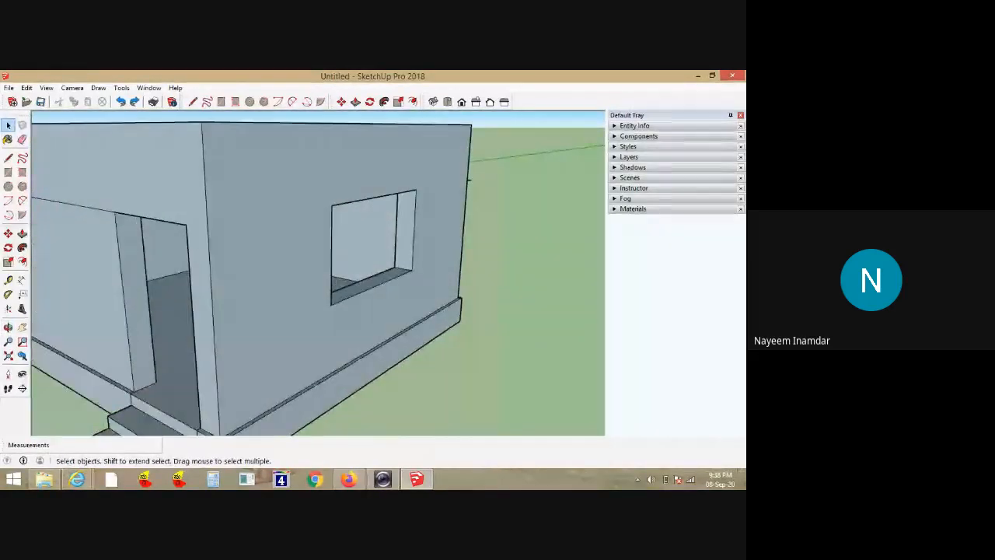
click(373, 198)
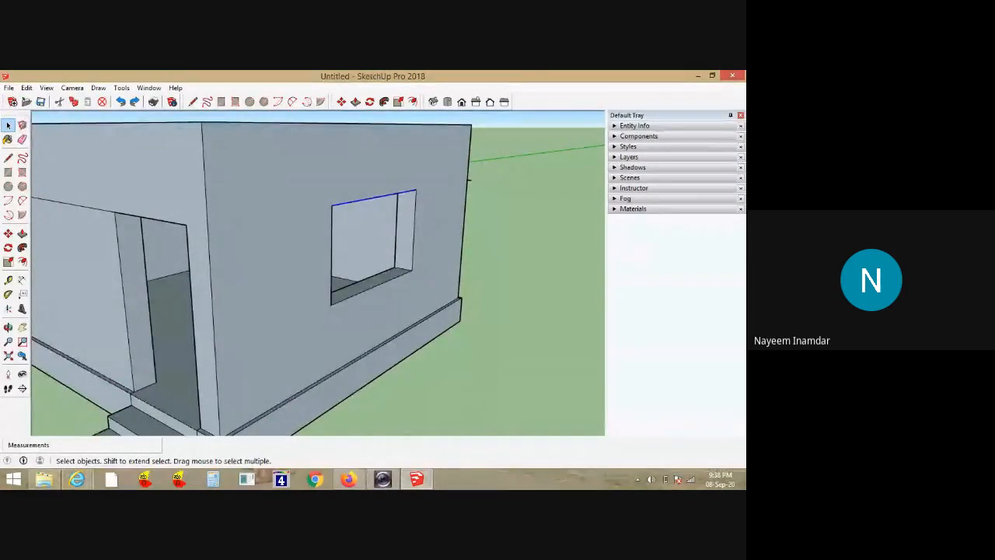
shift+click(332, 253)
shift+click(365, 290)
shift+click(414, 233)
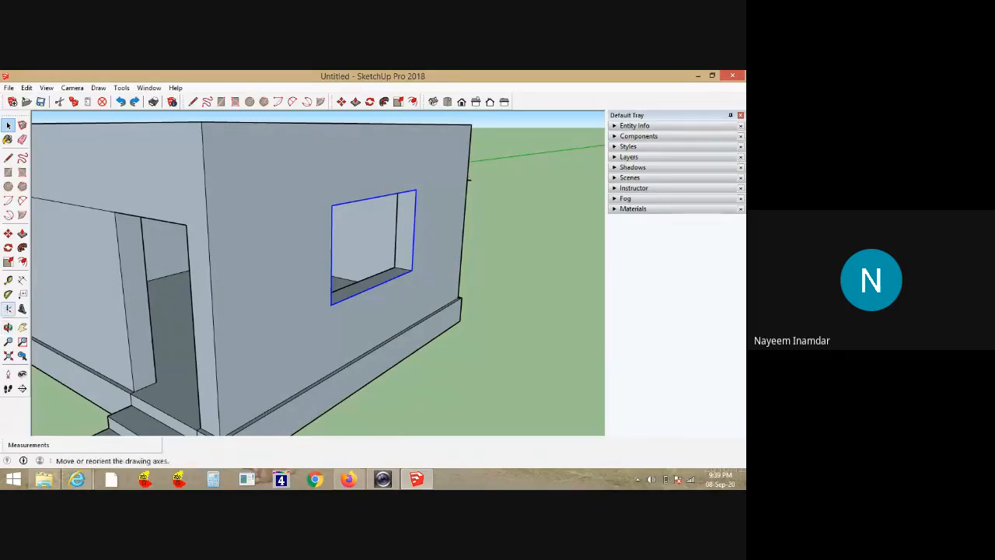
click(8, 233)
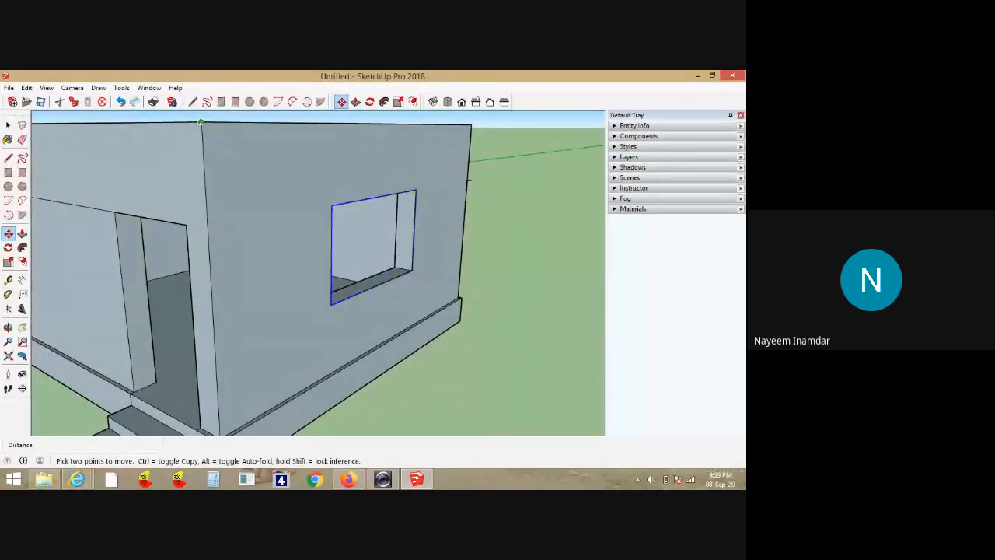
ctrl+click(200, 122)
scroll(462, 278, down, 5)
scroll(311, 226, up, 8)
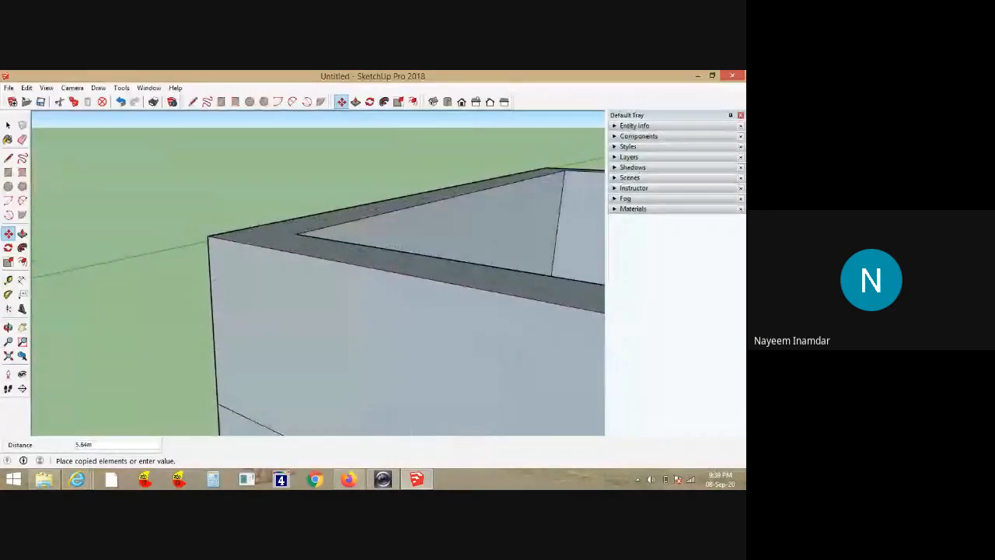
click(208, 235)
middle_drag(210, 237, 406, 188)
scroll(406, 186, down, 5)
key(space)
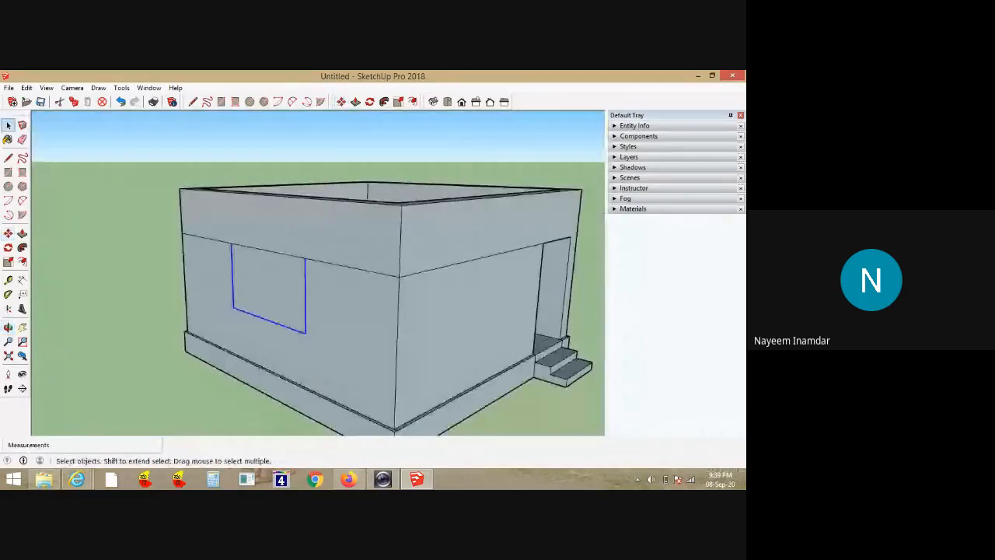
key(ctrl+t)
Delete the door-head-level line on both sides of the copied window outline and push its face 0.30 m through the wall
click(353, 267)
key(Delete)
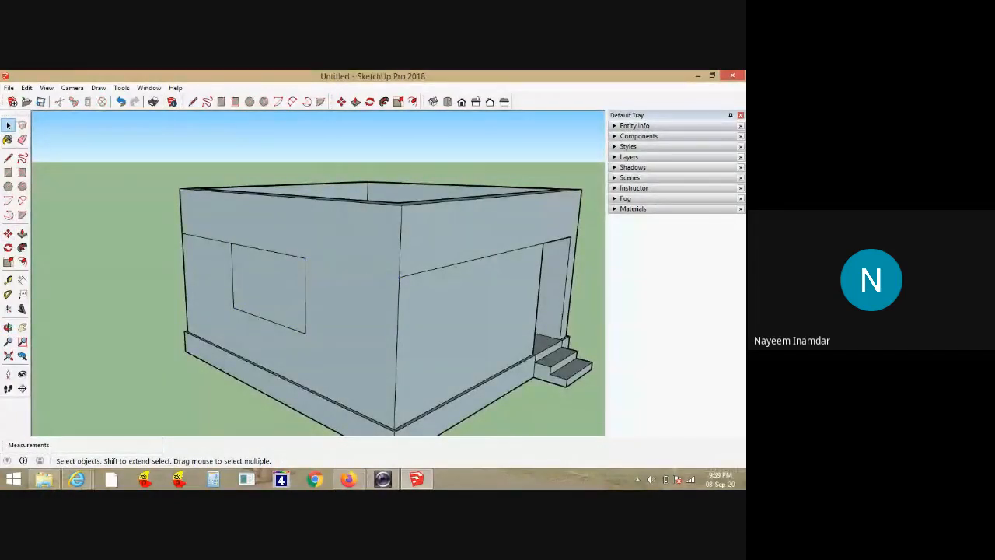
key(p)
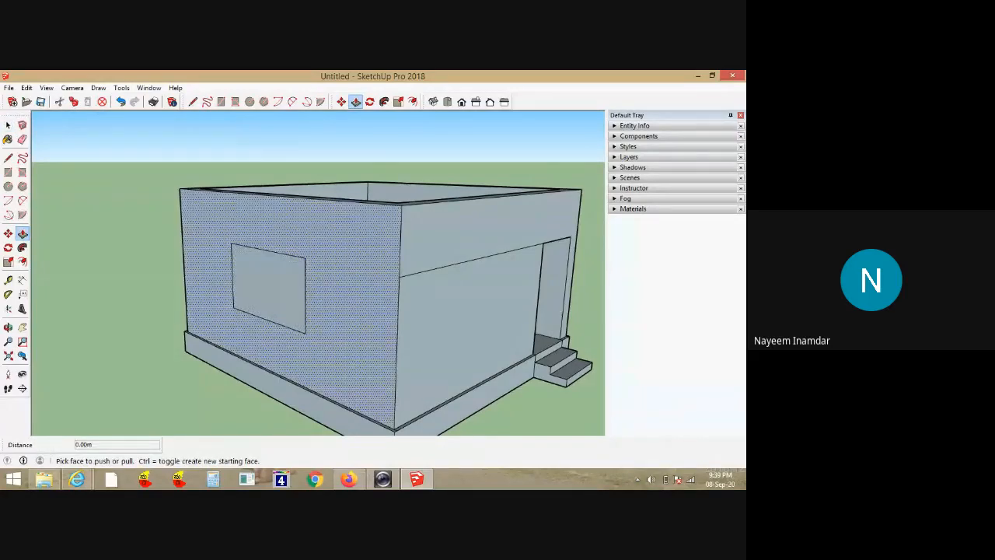
click(268, 288)
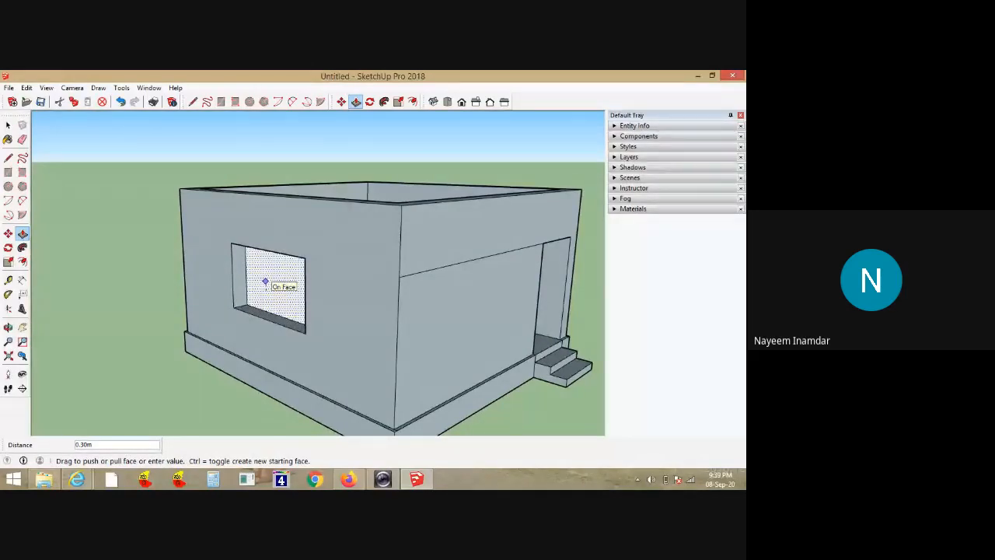
click(265, 281)
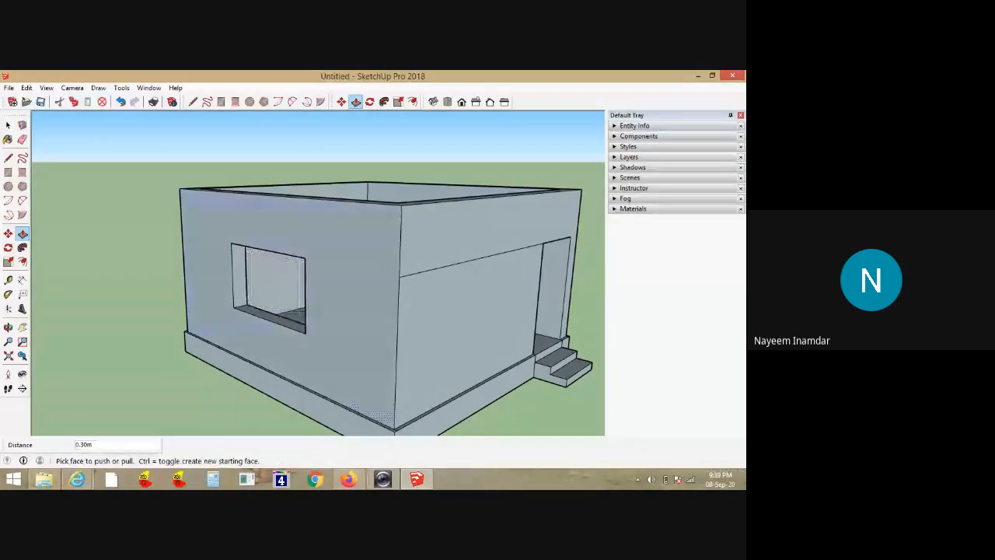
Delete the door-head-level line on the front wall between the doorway and the far corner
middle_drag(317, 288, 289, 286)
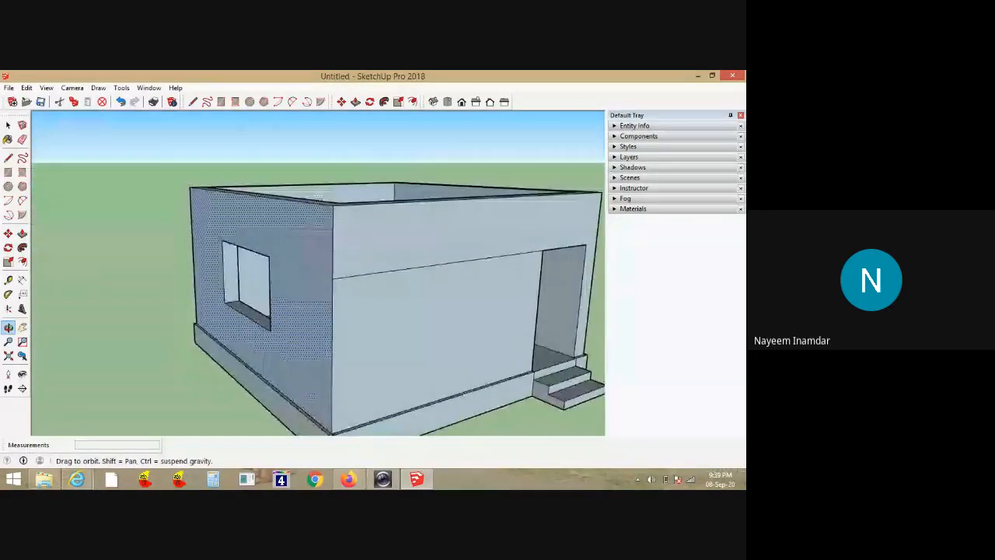
key(space)
click(389, 272)
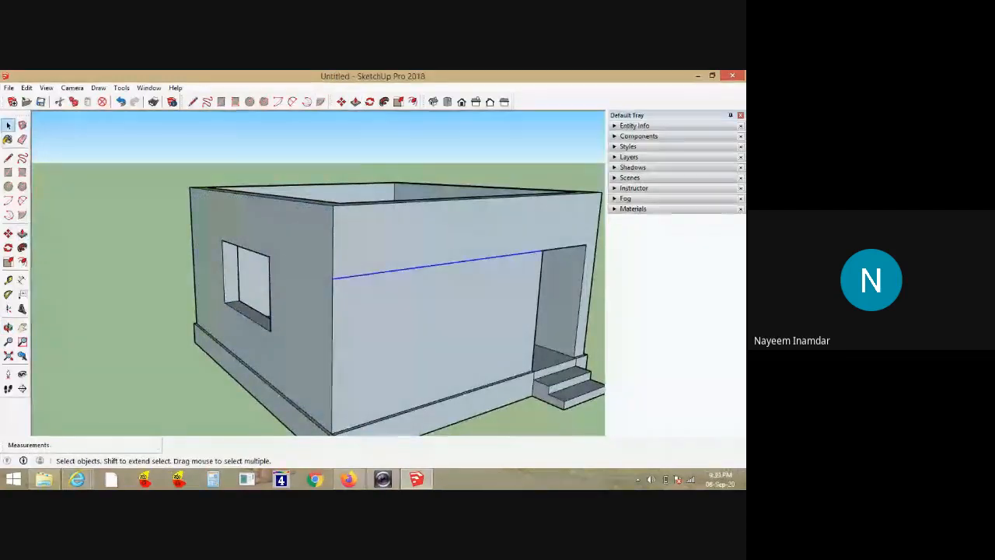
key(Delete)
scroll(237, 292, down, 3)
middle_drag(249, 286, 101, 330)
scroll(427, 244, up, 6)
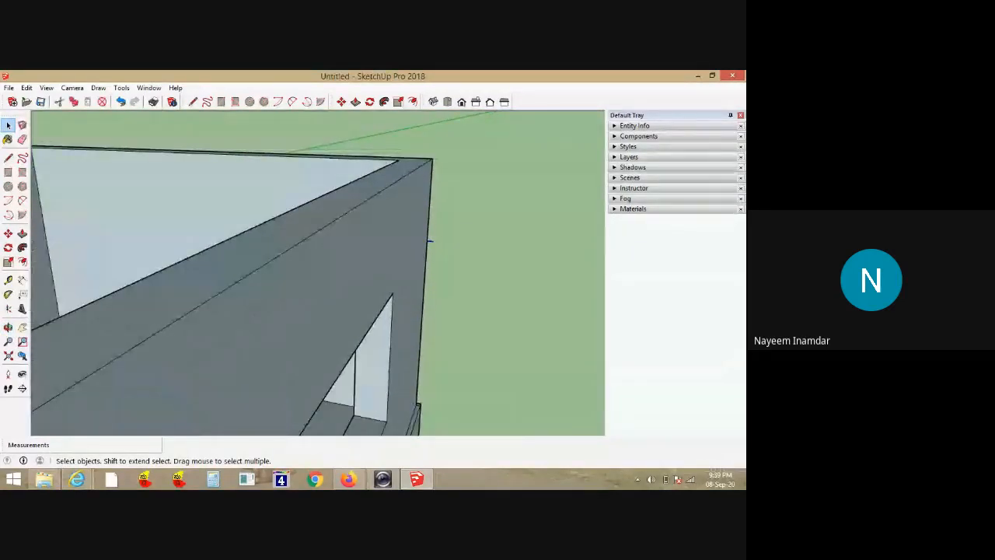
scroll(429, 240, down, 5)
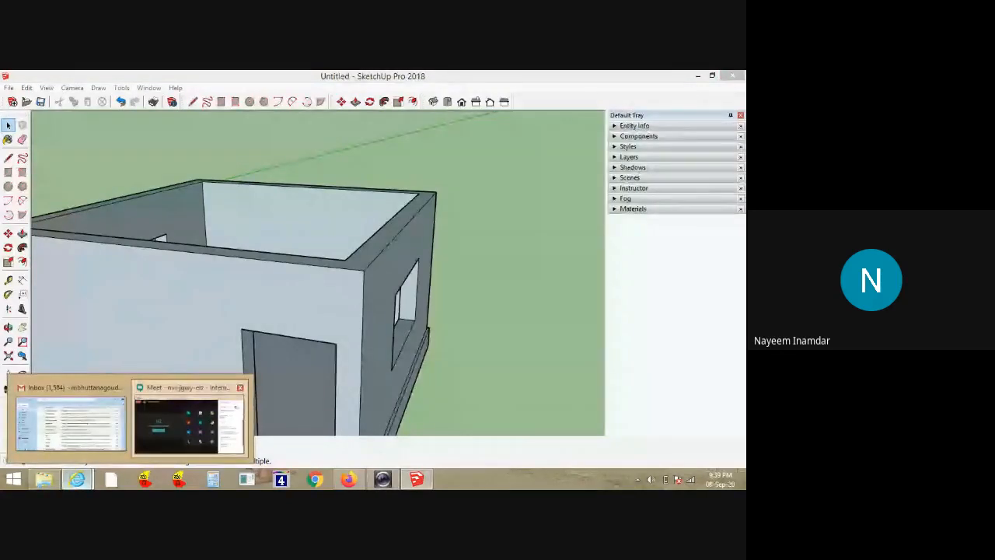
Switch to the Google Meet window to check the chat, and return to SketchUp
click(188, 423)
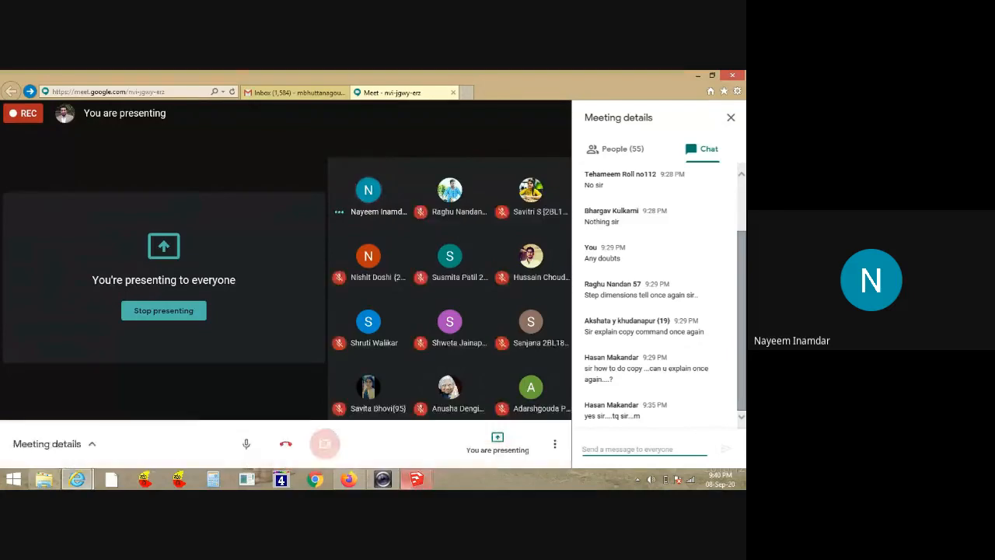
click(416, 479)
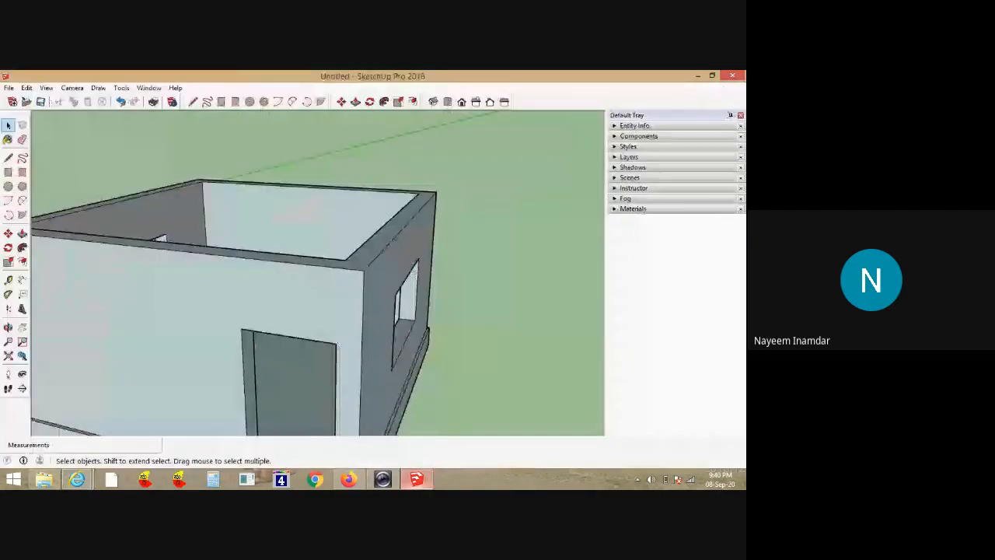
Draw a 1 m line outward along the red axis from the window wall's rear upper outer corner, and a perpendicular 1 m line from its end
middle_drag(404, 272, 353, 299)
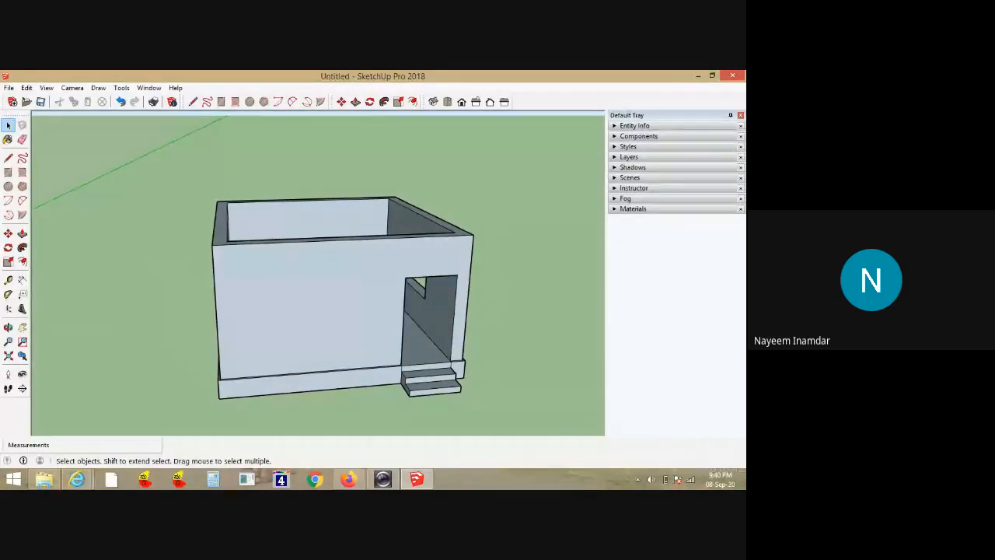
scroll(231, 224, up, 4)
middle_click(233, 223)
scroll(302, 175, down, 4)
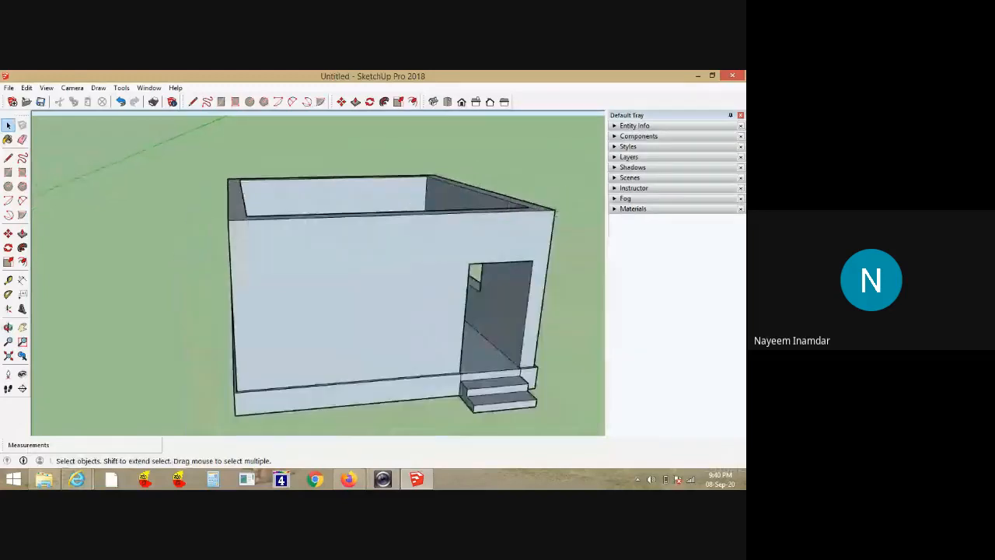
middle_drag(304, 268, 358, 277)
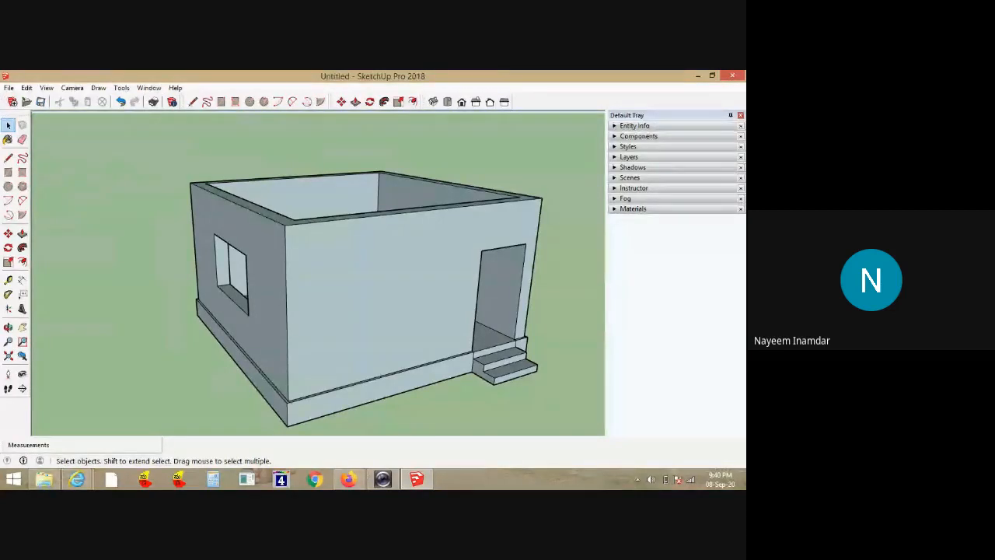
key(l)
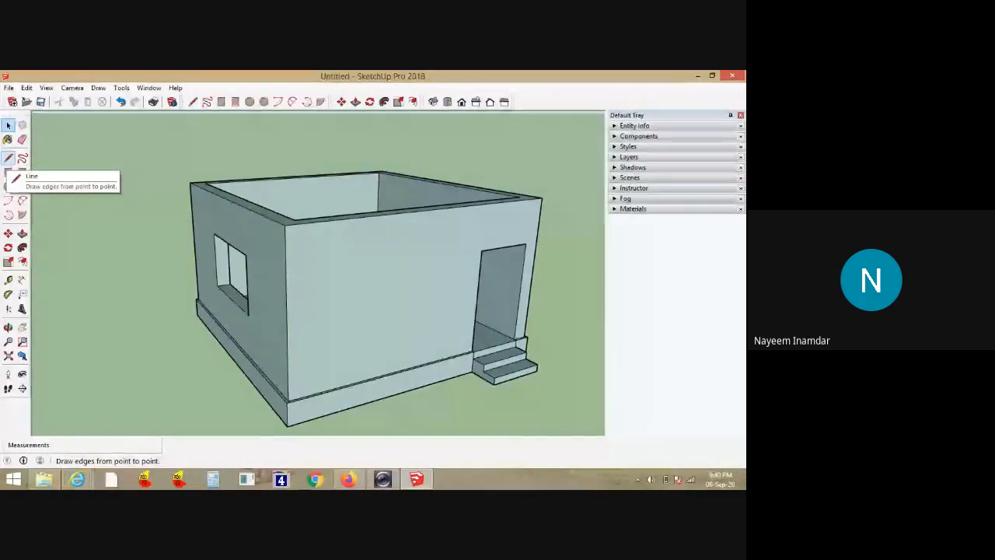
click(9, 159)
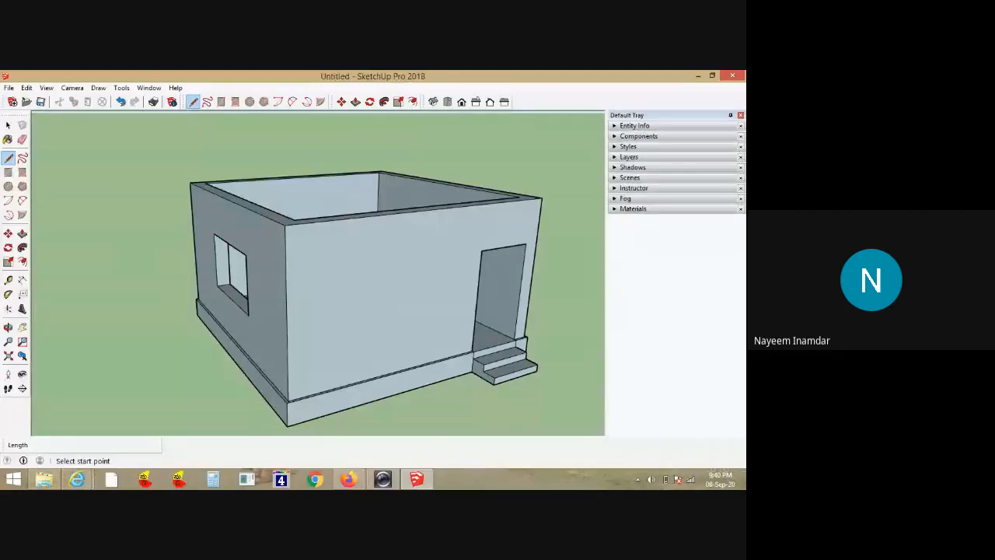
middle_drag(342, 234, 309, 305)
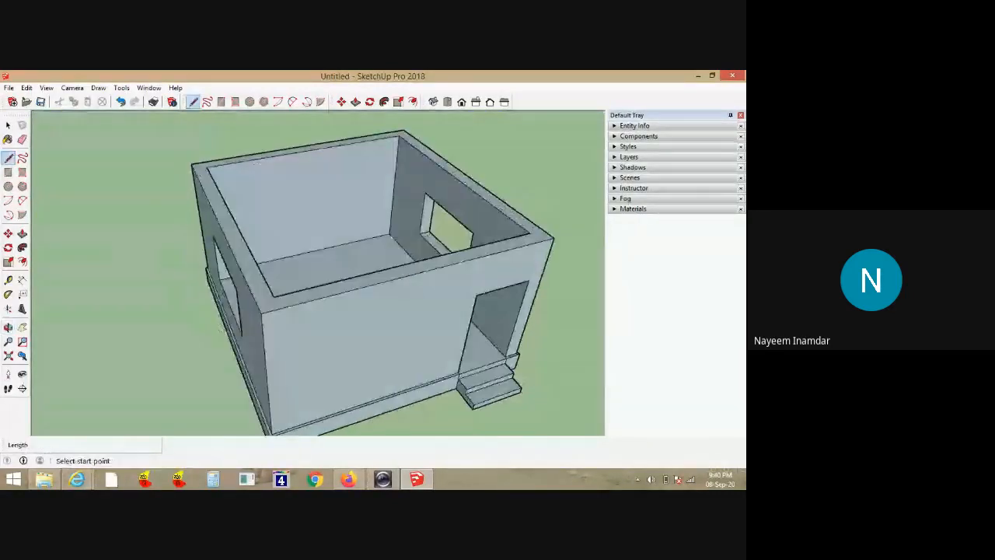
click(191, 164)
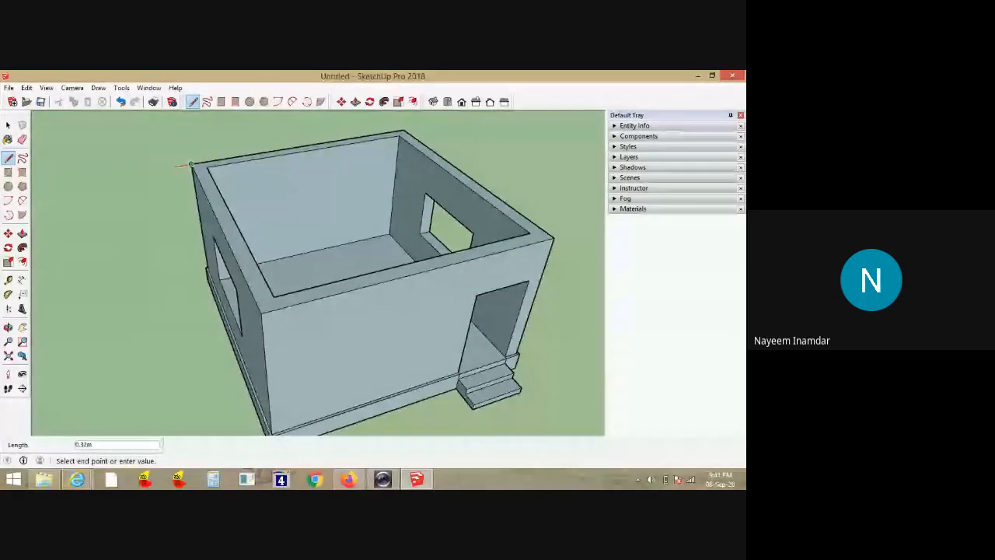
scroll(191, 164, up, 2)
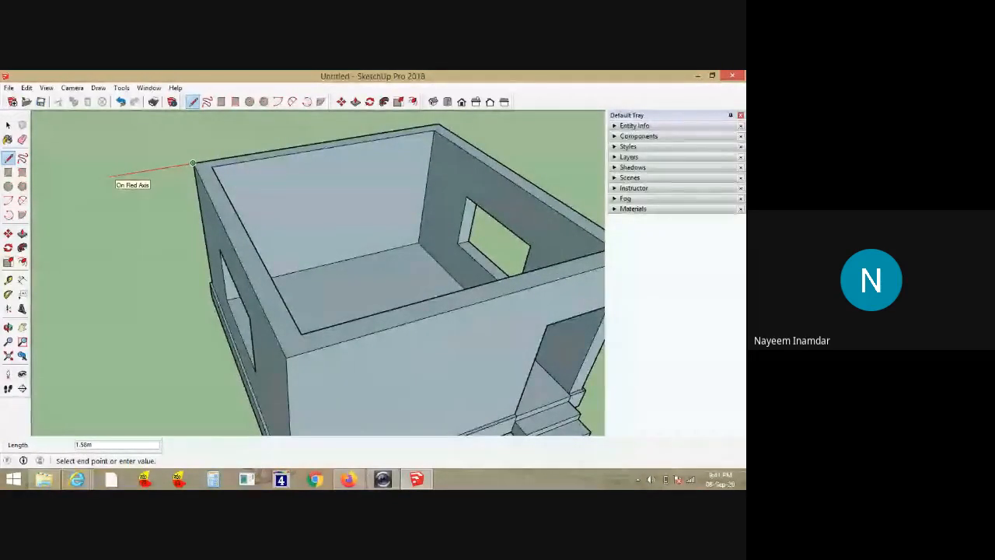
text(1)
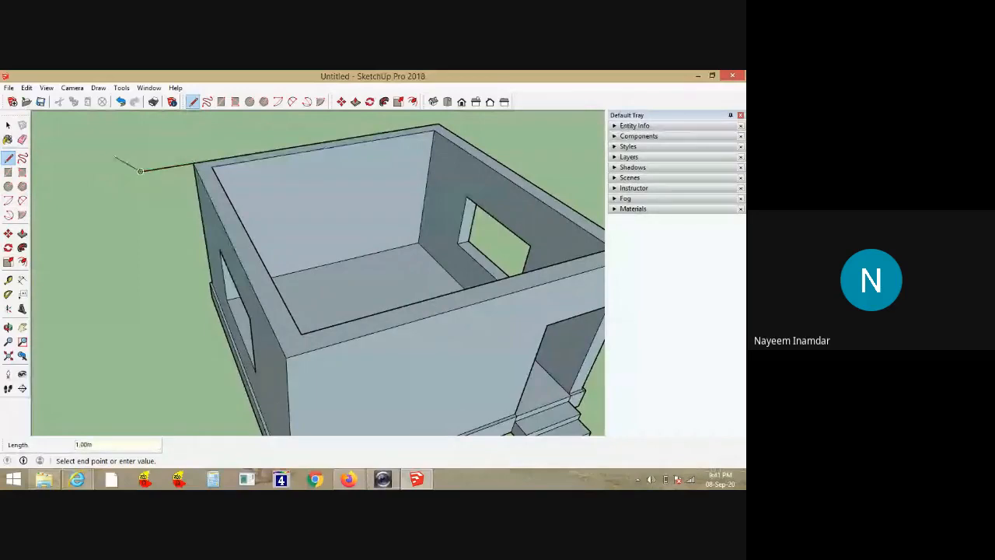
text(1)
key(Return)
Draw a 0.15 m vertical line upward from the end of the rear-corner overhang lines
middle_drag(257, 264, 358, 160)
scroll(115, 148, up, 3)
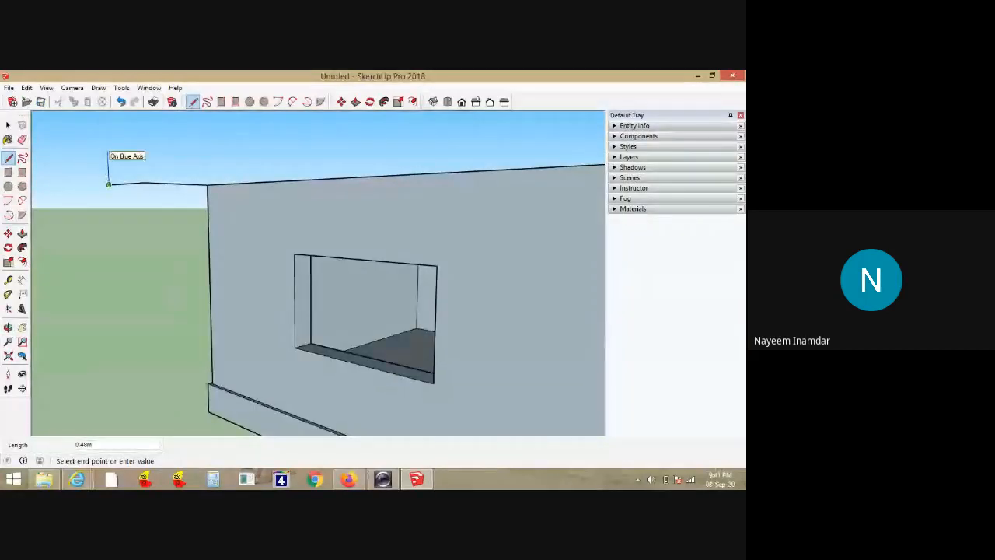
text(1)
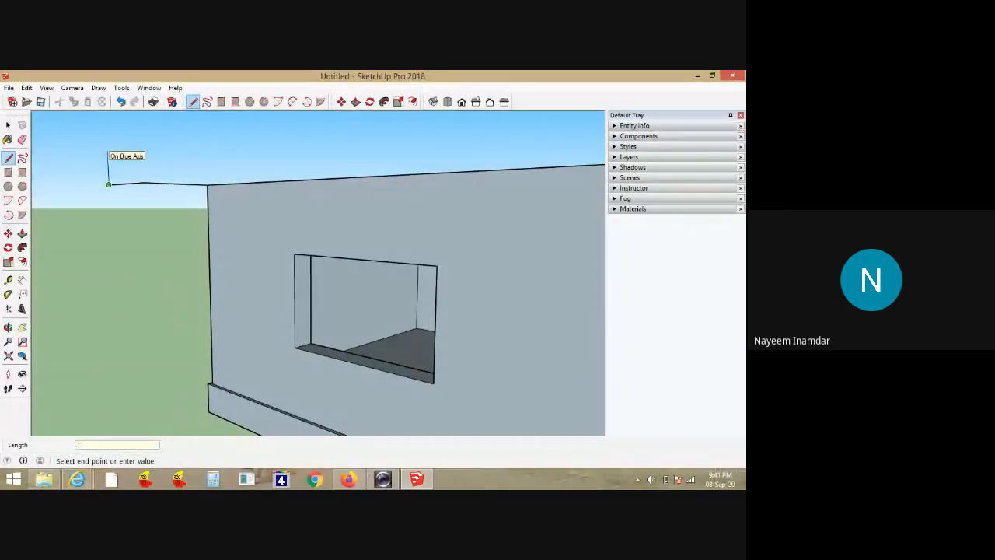
text(5)
key(Return)
key(space)
Draw matching 1 m, perpendicular 1 m and vertical 0.15 m overhang lines from the diagonally opposite upper corner beside the doorway
middle_drag(373, 233, 299, 342)
mouse_move(311, 280)
middle_down()
mouse_move(319, 272)
mouse_move(396, 319)
mouse_move(492, 183)
mouse_move(435, 245)
middle_up()
scroll(175, 210, down, 3)
scroll(482, 182, up, 1)
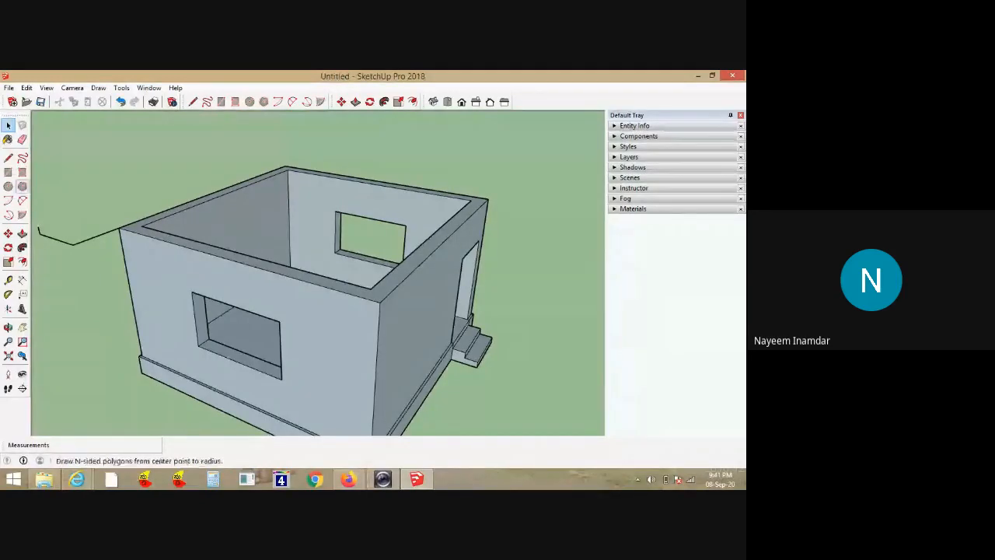
click(8, 158)
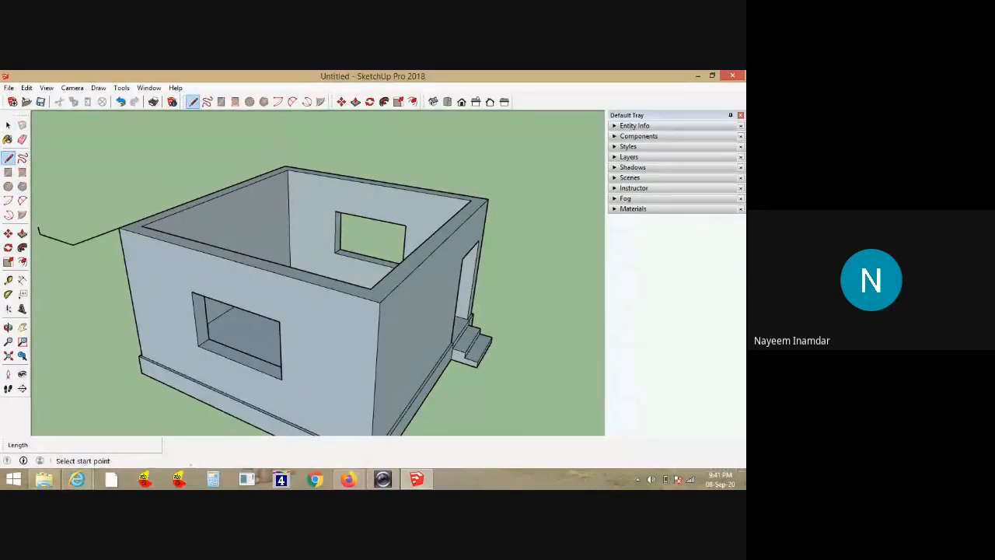
click(535, 209)
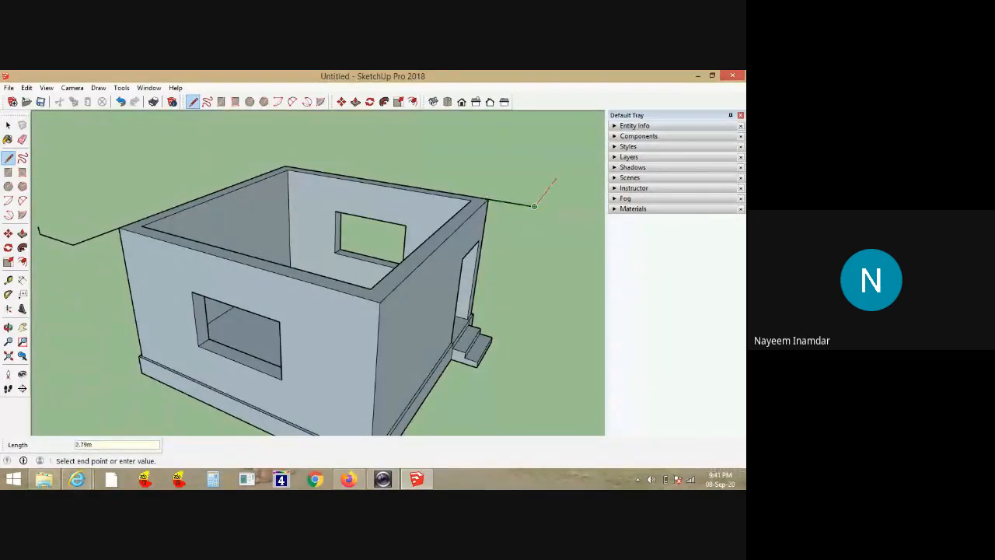
text(1)
key(Return)
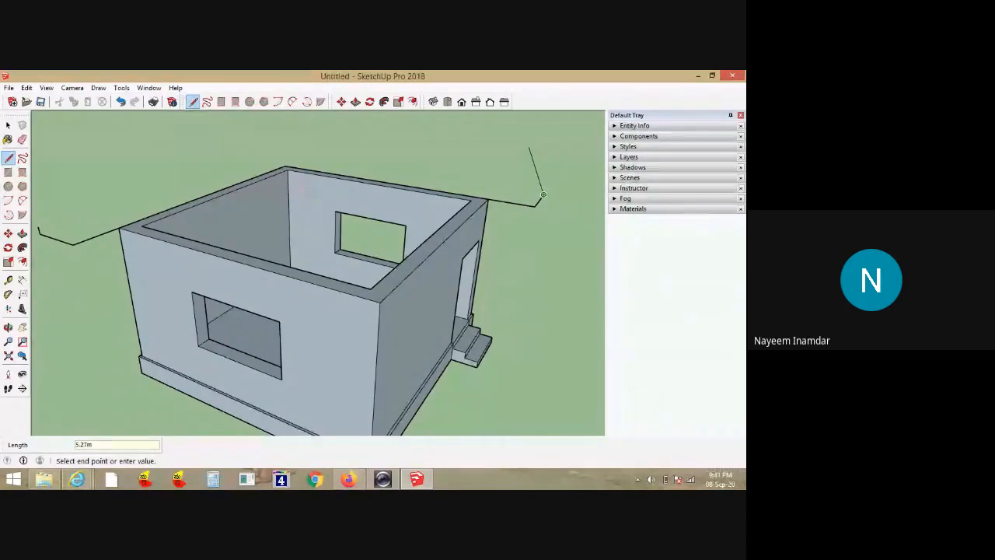
text(.15)
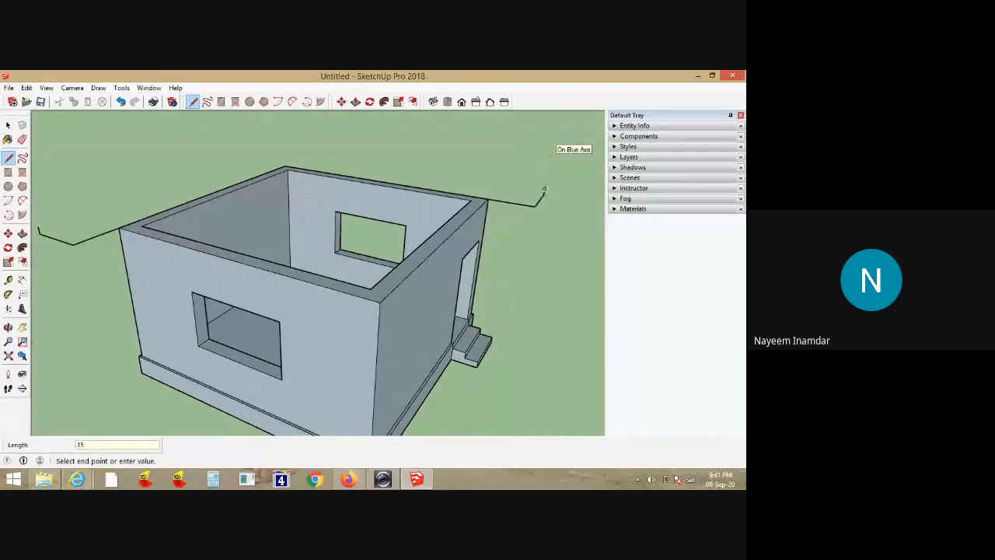
key(space)
Draw the roof rectangle between the upper ends of the two 0.15 m vertical lines at opposite corners
middle_drag(497, 210, 304, 210)
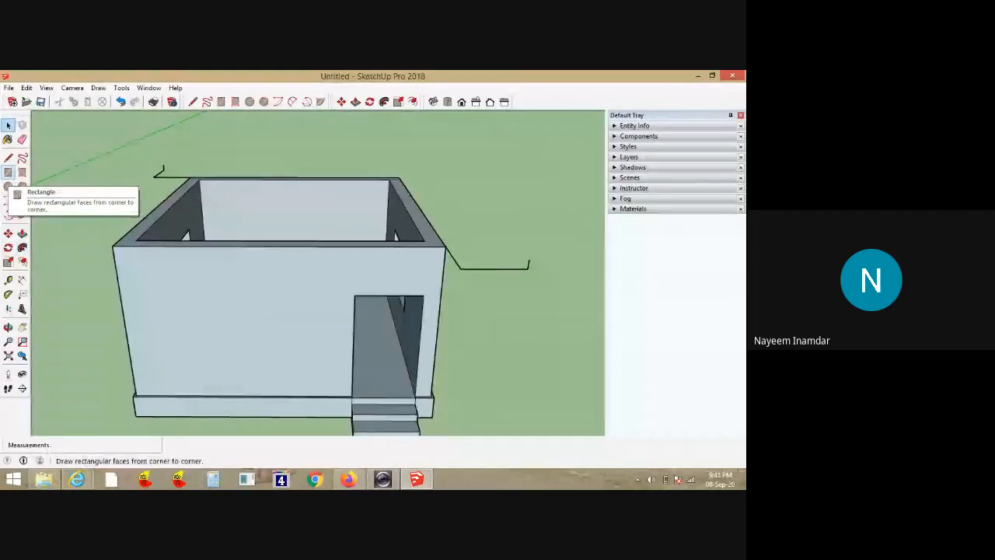
click(8, 173)
scroll(163, 169, up, 3)
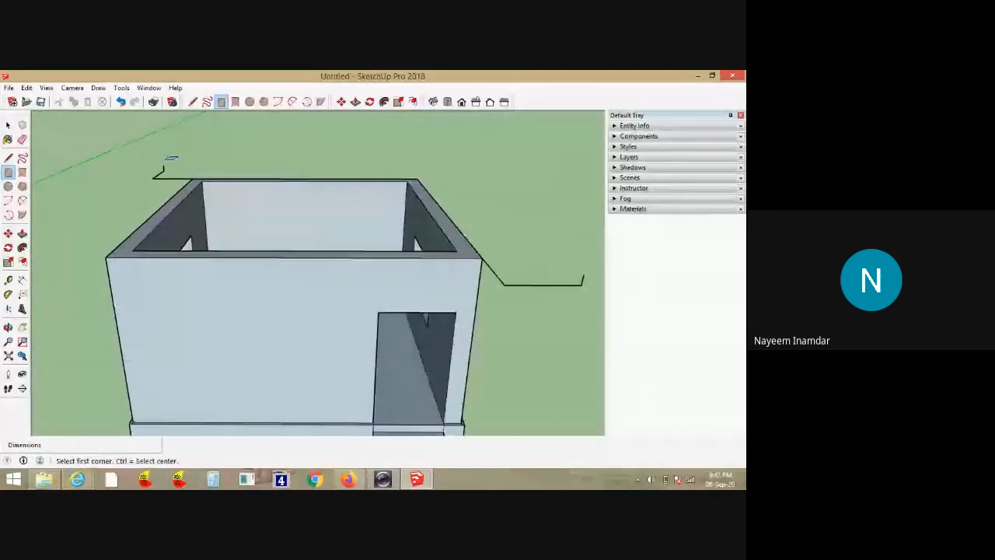
click(162, 168)
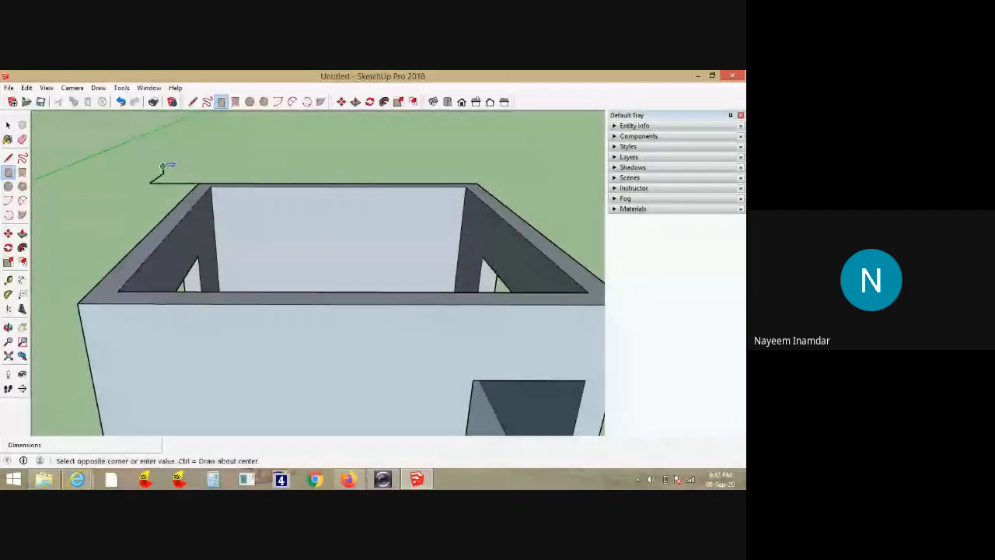
scroll(163, 168, down, 5)
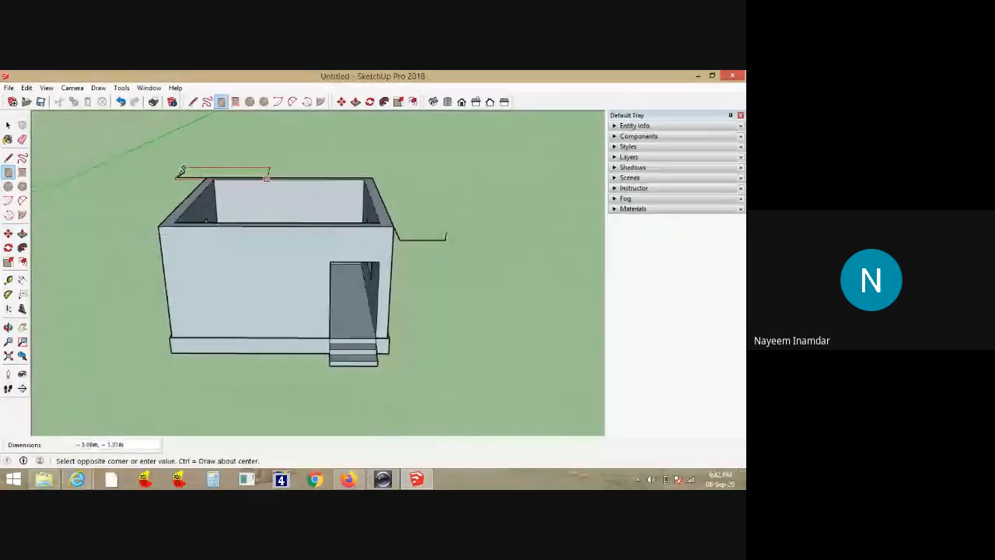
click(446, 235)
key(o)
middle_drag(417, 330, 428, 293)
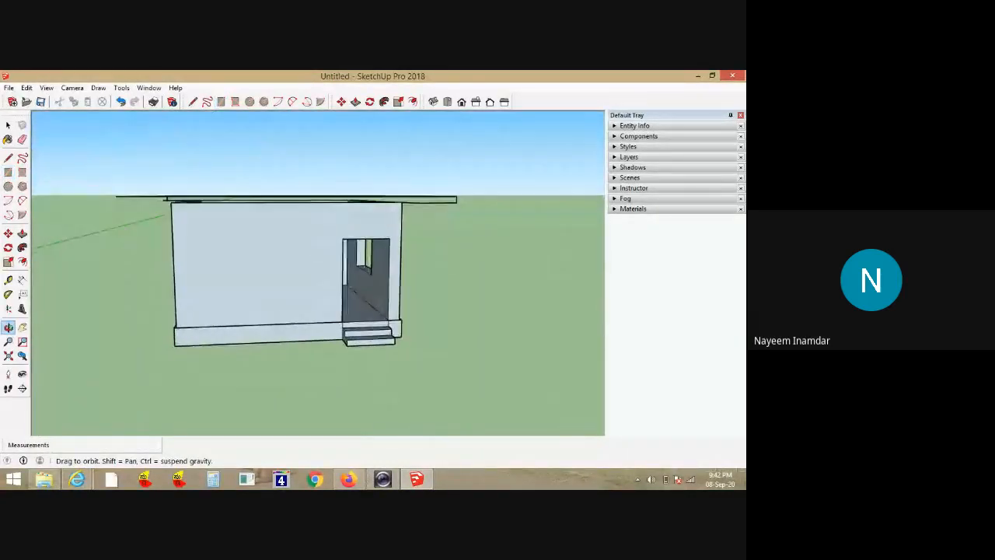
key(space)
Delete the overhang construction lines left beneath the roof rectangle at both opposite corners
scroll(451, 206, up, 4)
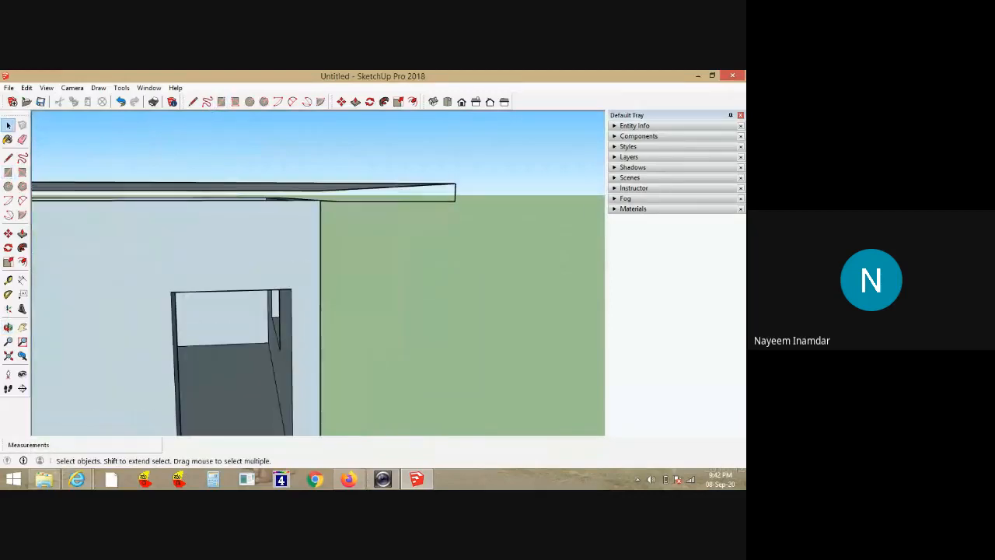
click(443, 196)
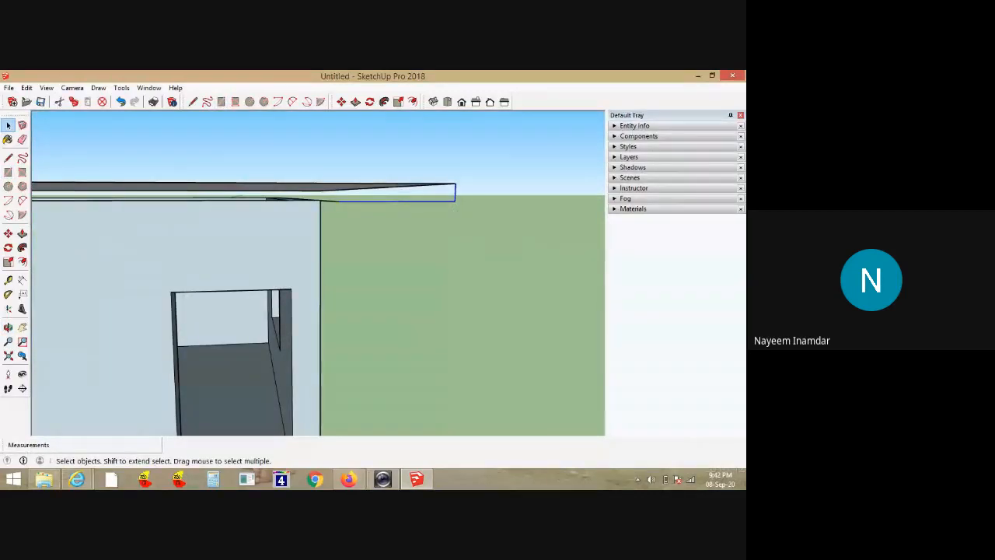
middle_drag(351, 214, 354, 215)
drag(352, 206, 337, 221)
key(Delete)
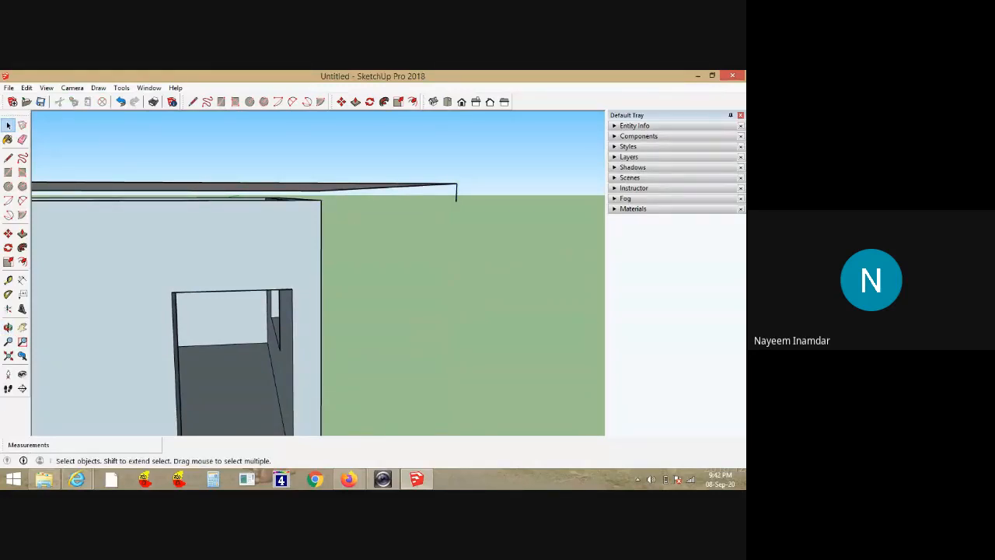
scroll(490, 225, down, 1)
scroll(509, 225, down, 4)
middle_drag(292, 221, 388, 213)
scroll(389, 213, down, 3)
scroll(78, 219, up, 3)
drag(56, 203, 41, 212)
key(Delete)
drag(116, 201, 106, 215)
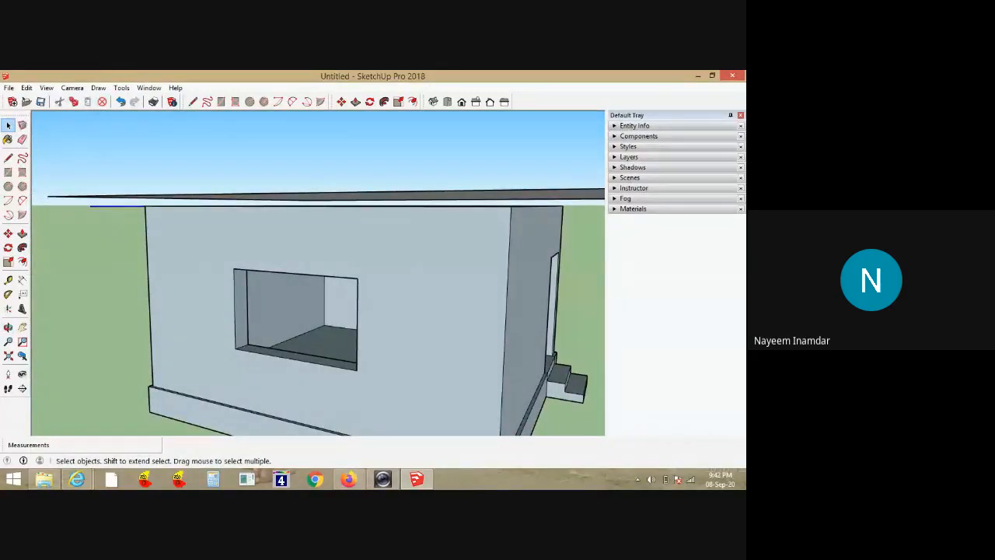
Push/Pull the roof face down onto the walls by 0.15 m to form the slab
scroll(112, 213, down, 3)
middle_drag(292, 266, 255, 233)
click(314, 175)
key(p)
click(314, 175)
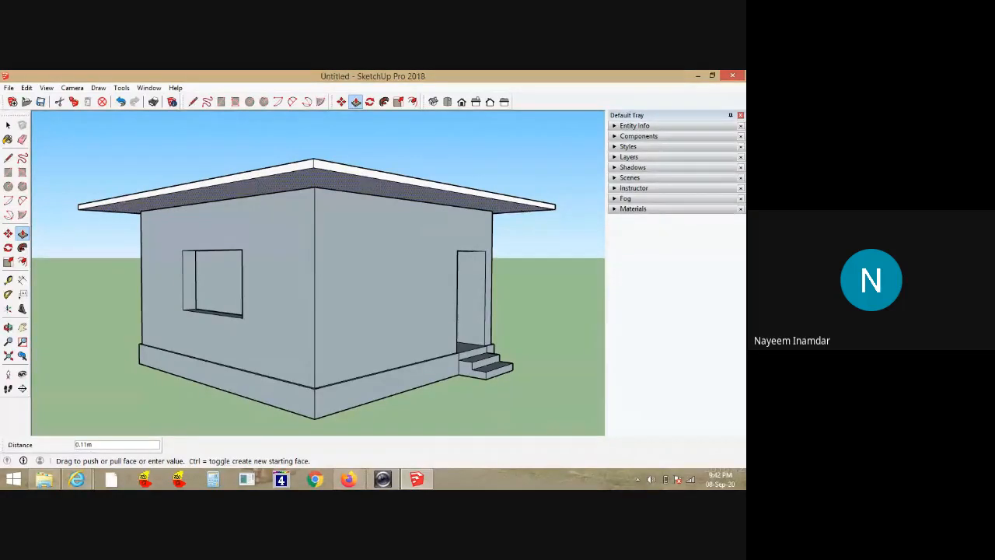
text(.)
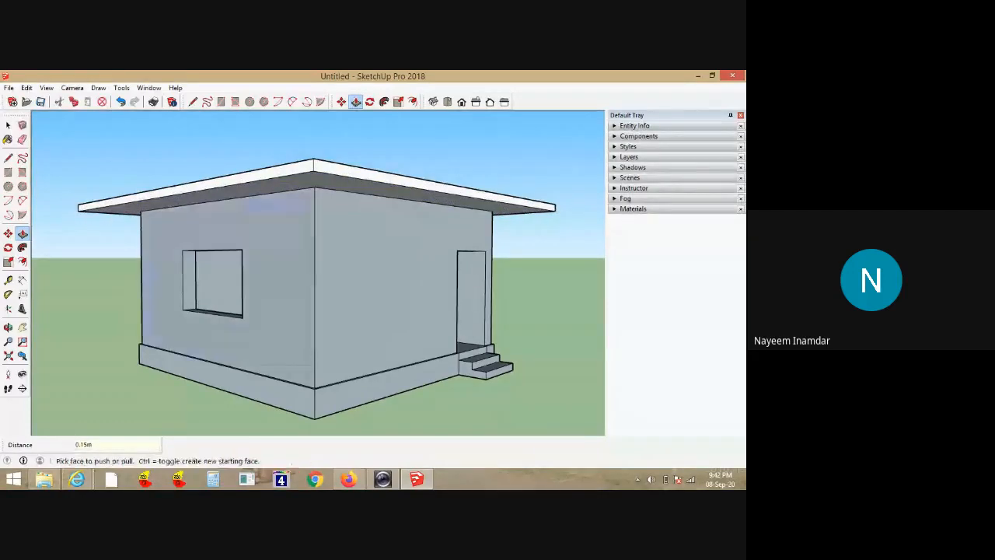
Examine the roof slab and its overhang from the window and doorway sides of the building
middle_drag(388, 218, 257, 260)
scroll(303, 248, up, 4)
scroll(262, 239, down, 4)
mouse_move(217, 300)
middle_down()
mouse_move(213, 342)
mouse_move(194, 347)
mouse_move(123, 317)
mouse_move(214, 301)
mouse_move(311, 261)
mouse_move(286, 259)
middle_up()
key(p)
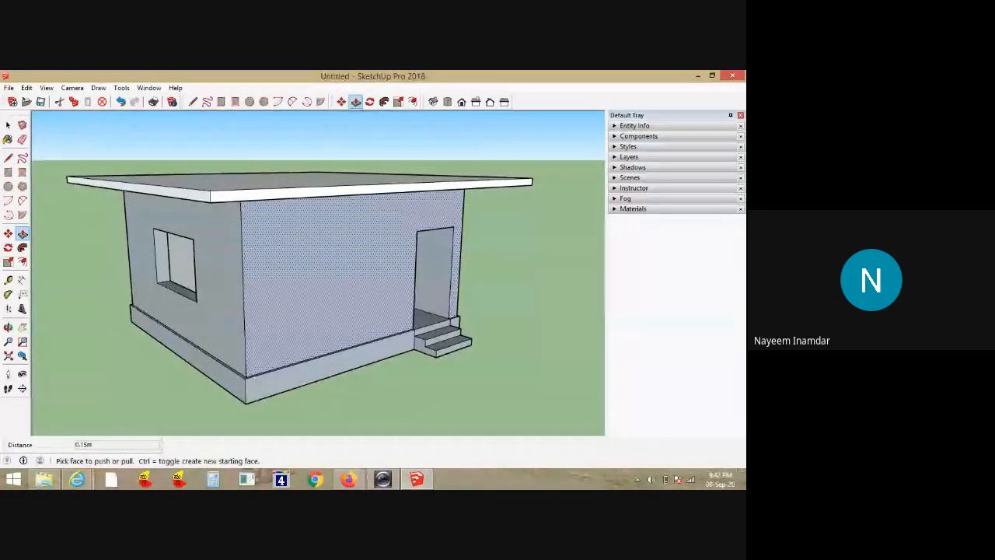
key(space)
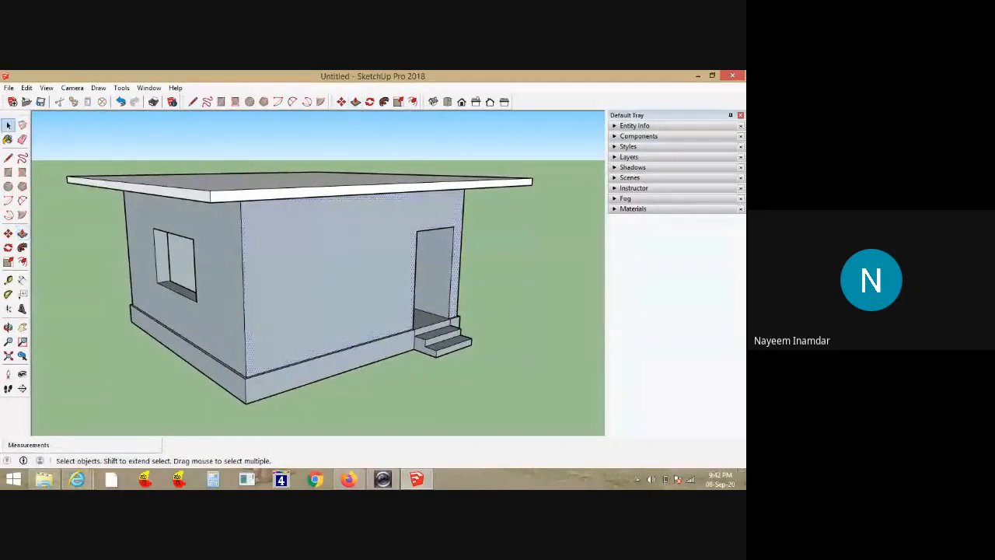
mouse_move(365, 287)
middle_down()
mouse_move(260, 338)
mouse_move(210, 336)
middle_up()
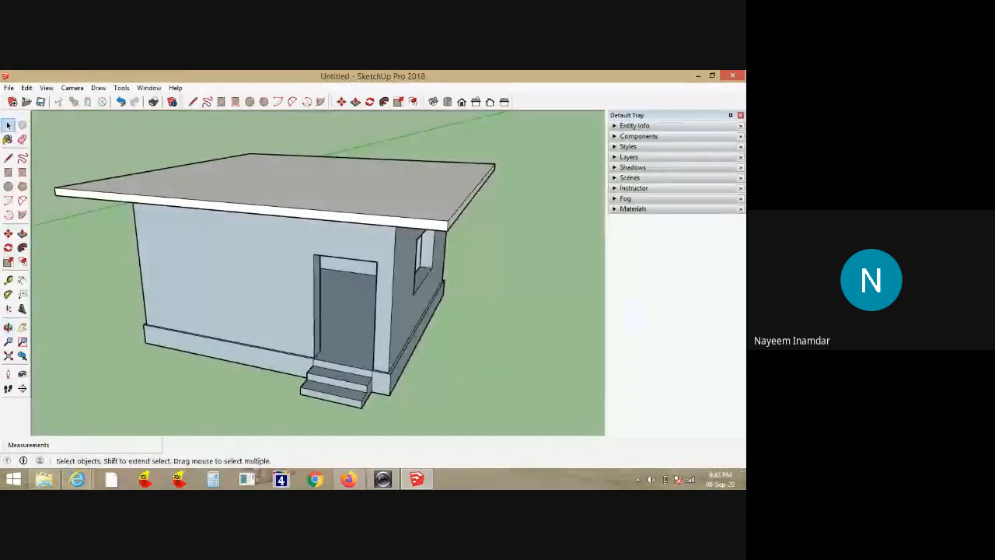
Check the chat in the Google Meet window, and return to SketchUp to view the roofed building
click(77, 479)
mouse_move(77, 479)
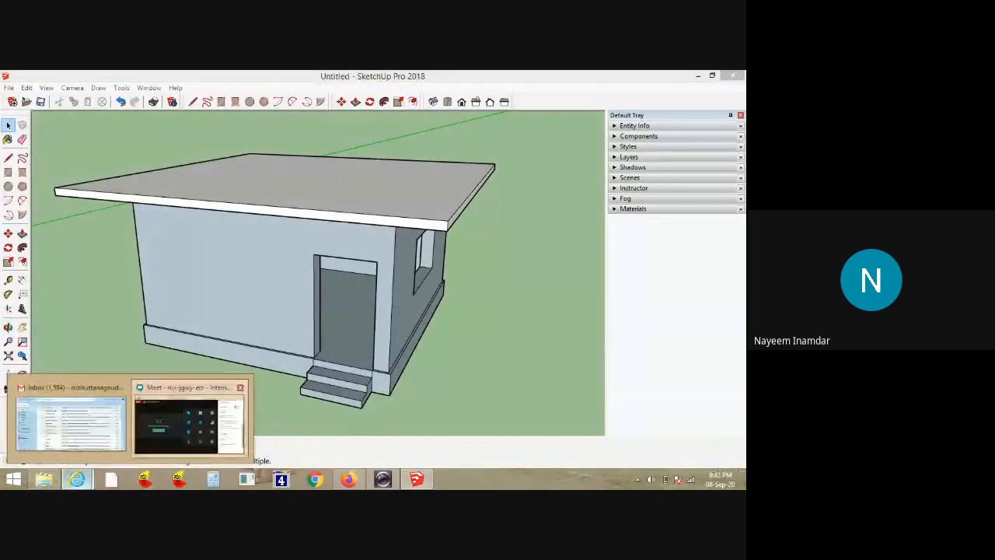
click(190, 415)
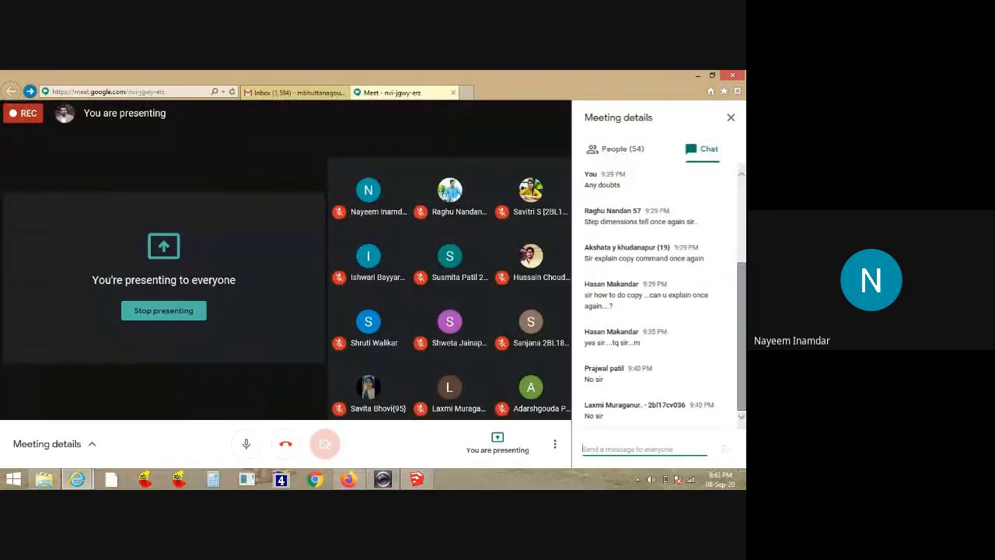
click(416, 479)
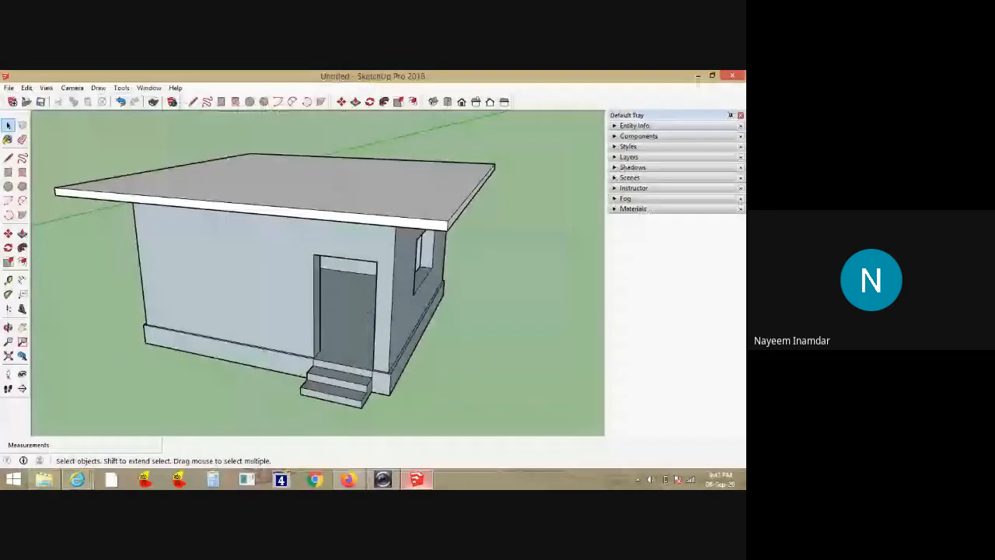
mouse_move(381, 311)
middle_down()
mouse_move(327, 257)
mouse_move(269, 253)
mouse_move(350, 292)
mouse_move(404, 292)
mouse_move(385, 295)
middle_up()
middle_drag(264, 287, 412, 307)
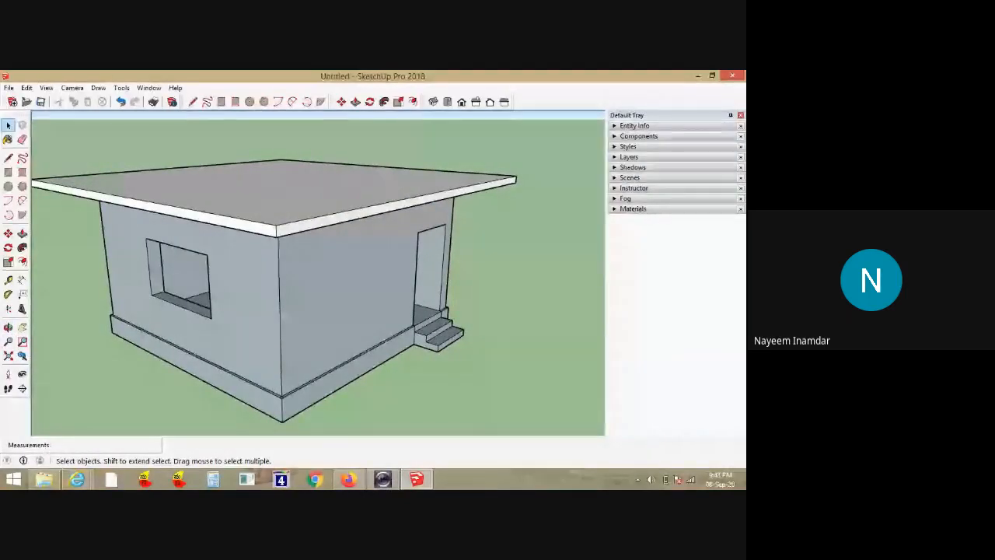
scroll(225, 241, down, 1)
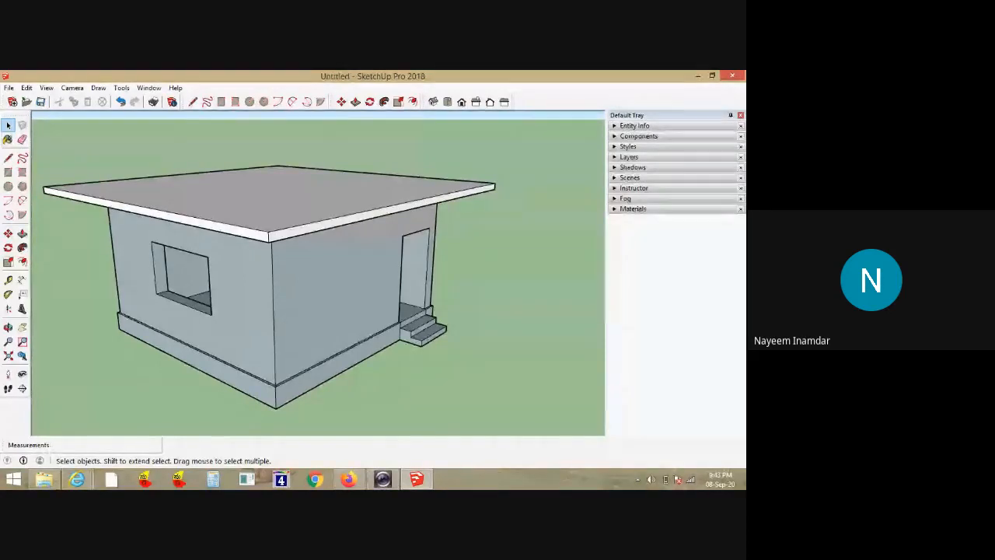
Read the newest chat message in the Google Meet window, and switch back to SketchUp
click(77, 479)
click(188, 423)
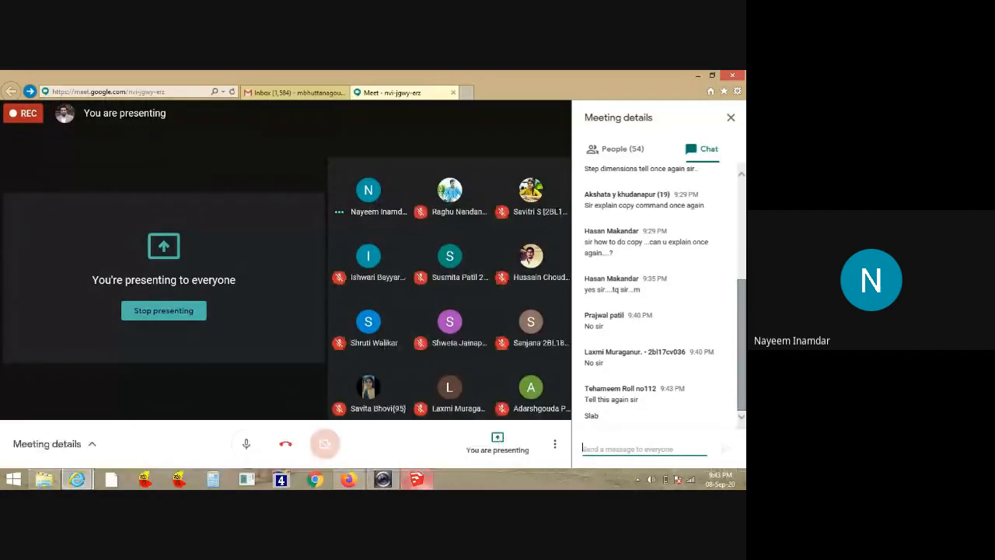
click(416, 479)
Undo the roof slab, its rectangle and the overhang construction lines, back to the open-topped walls
key(ctrl+z)
key(ctrl+z)
key(ctrl+z)
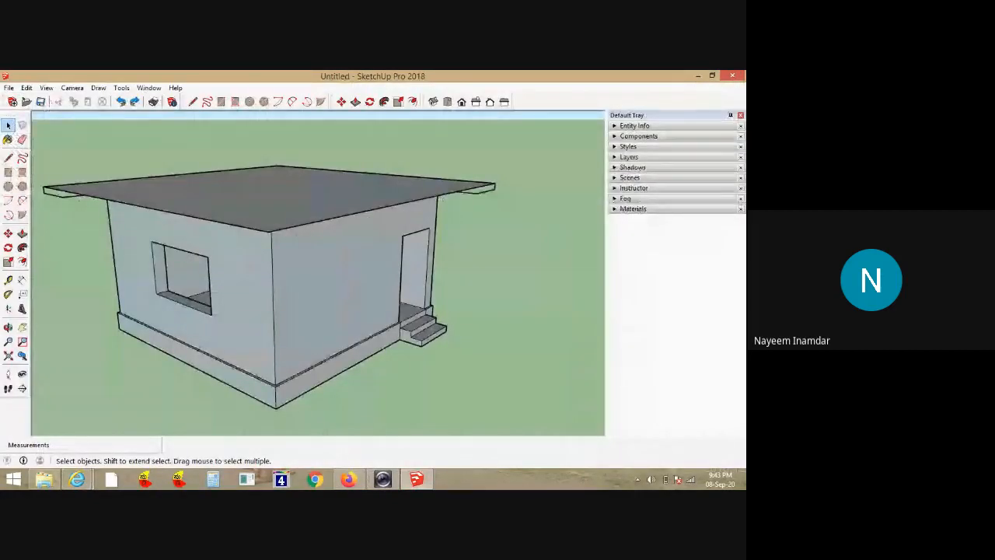
key(ctrl+z)
key(ctrl+z)
key(ctrl+z)
key(ctrl+z)
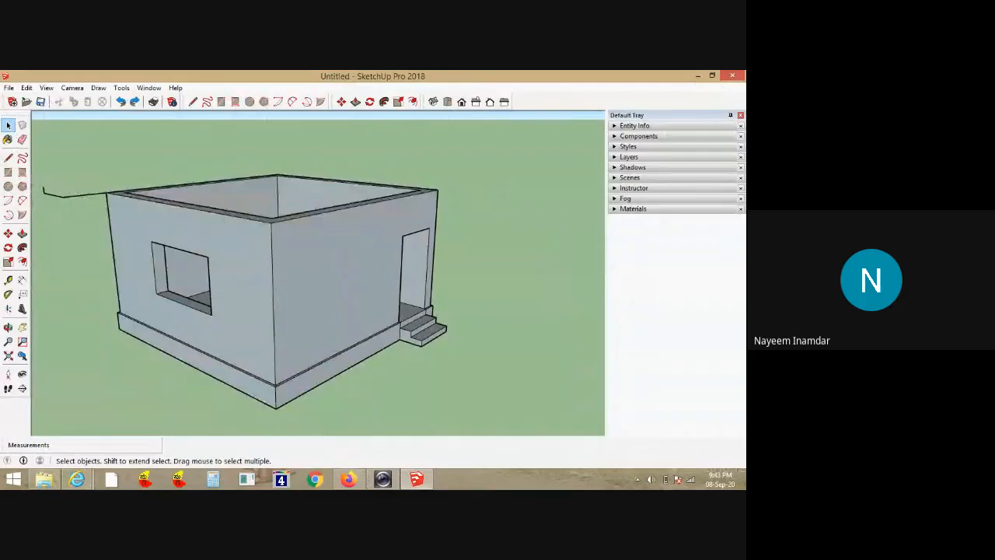
key(ctrl+z)
key(ctrl+z)
Draw a 1 m line outward along the red axis from the door wall's outer top corner farthest from the doorway
middle_drag(357, 264, 269, 323)
scroll(446, 167, down, 3)
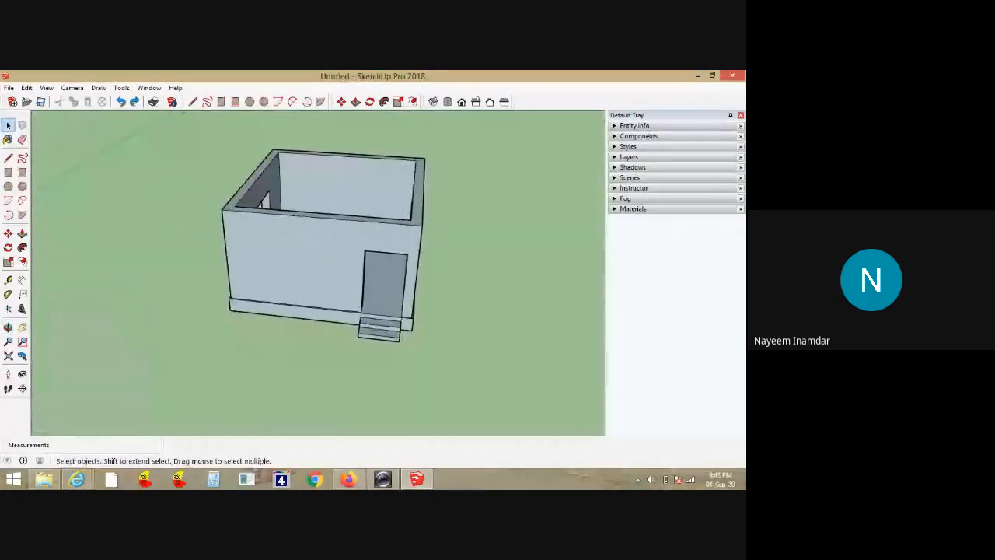
scroll(278, 205, up, 4)
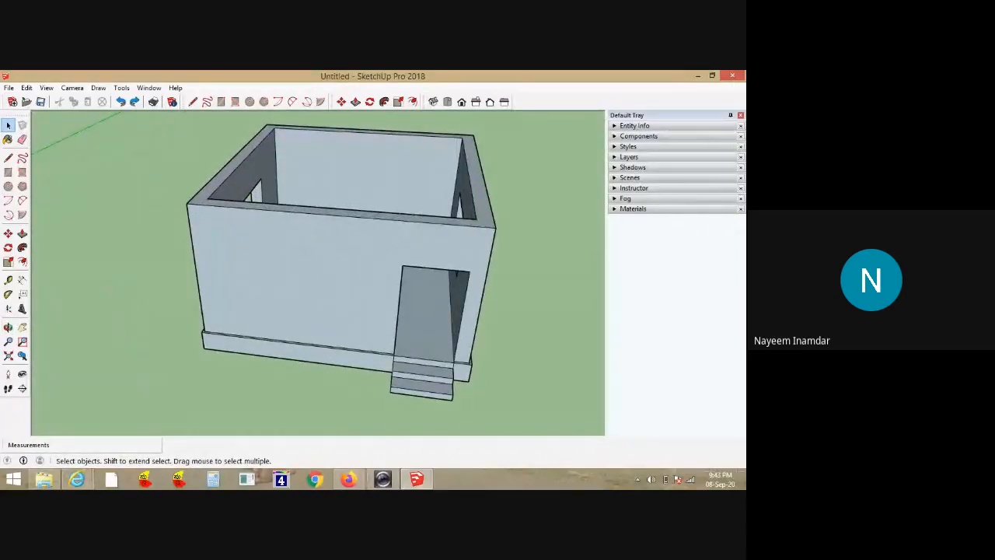
scroll(307, 266, down, 2)
middle_drag(307, 266, 426, 245)
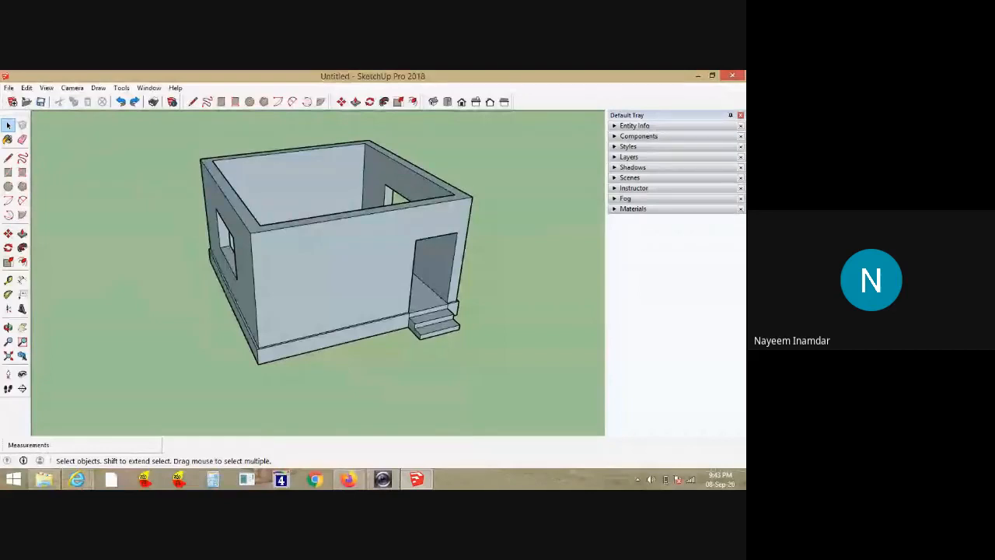
scroll(241, 214, up, 1)
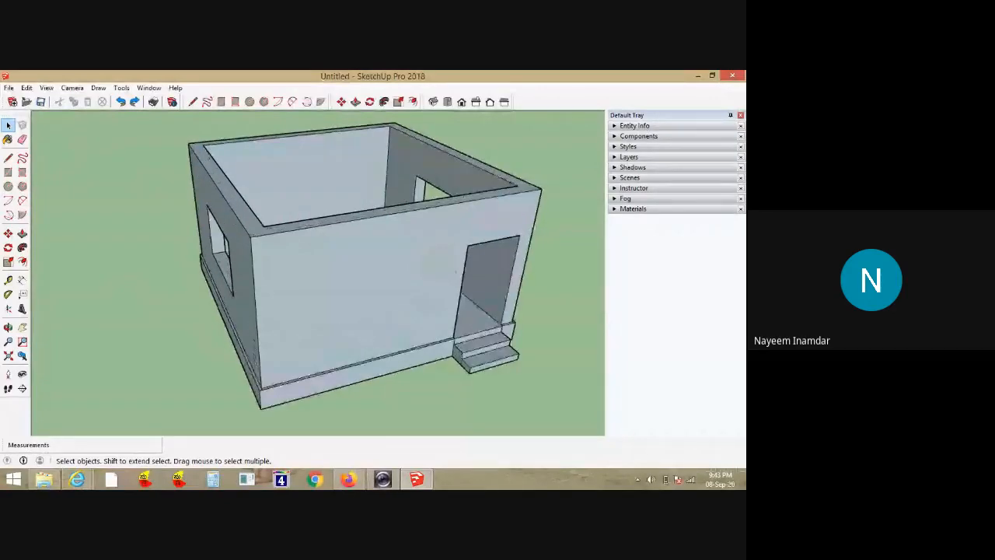
middle_drag(456, 271, 459, 234)
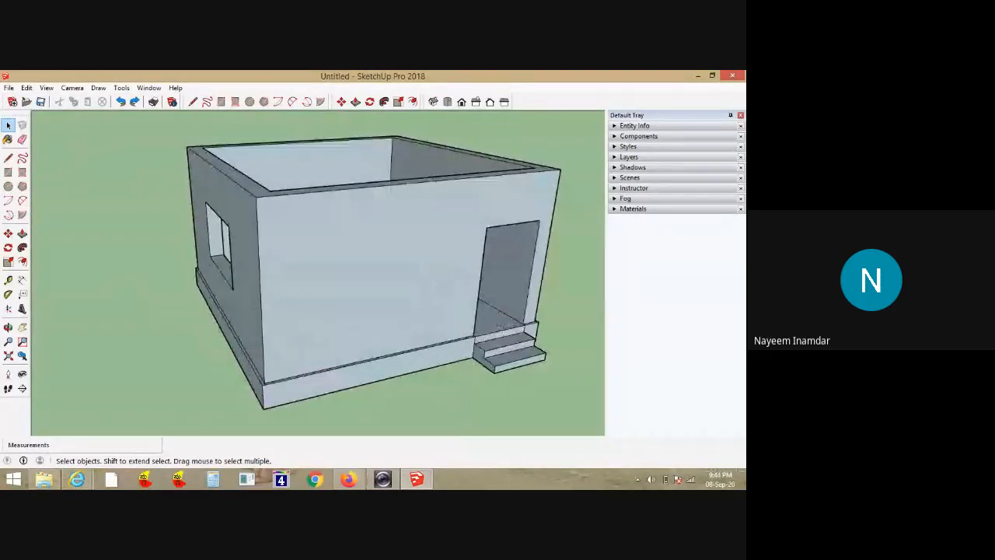
key(l)
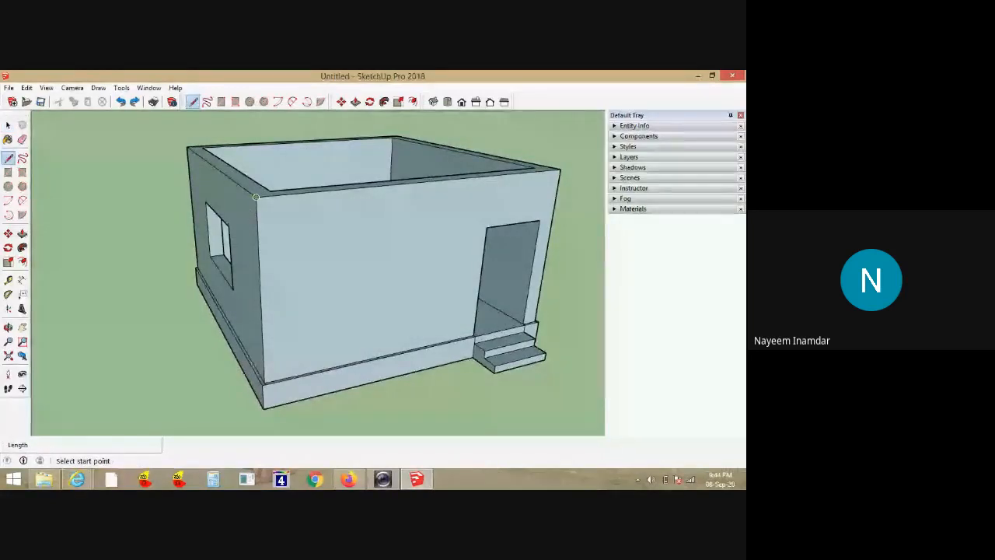
click(142, 207)
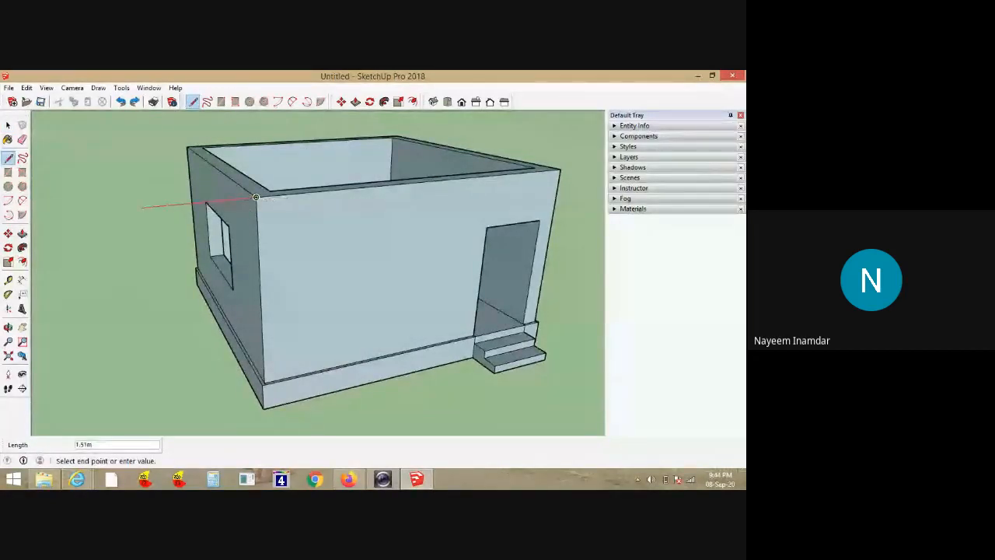
text(1)
Continue the overhang line 1 m outward along the green axis and 0.15 m up along the blue axis
mouse_move(181, 204)
middle_down()
mouse_move(320, 229)
mouse_move(133, 222)
mouse_move(233, 253)
mouse_move(451, 226)
middle_up()
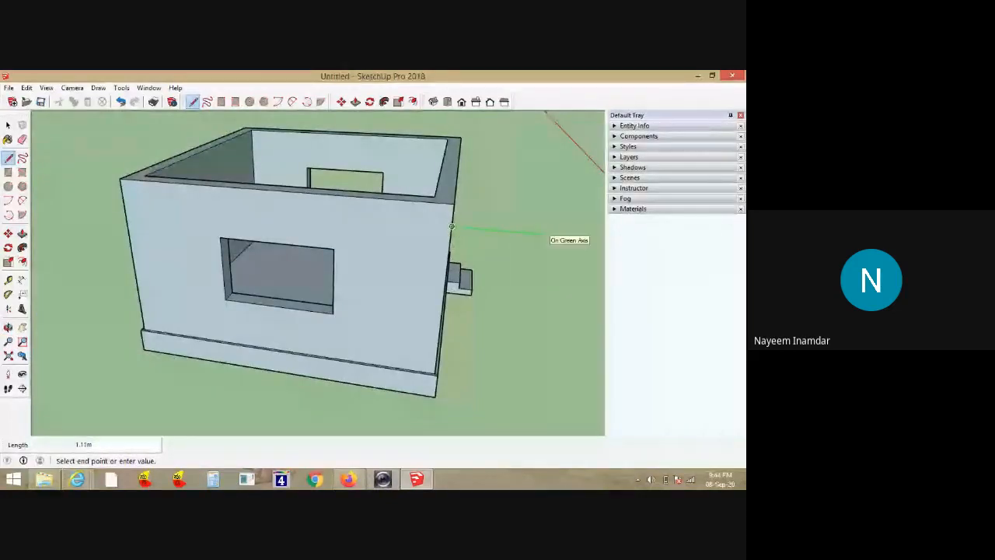
text(1)
middle_drag(533, 233, 422, 191)
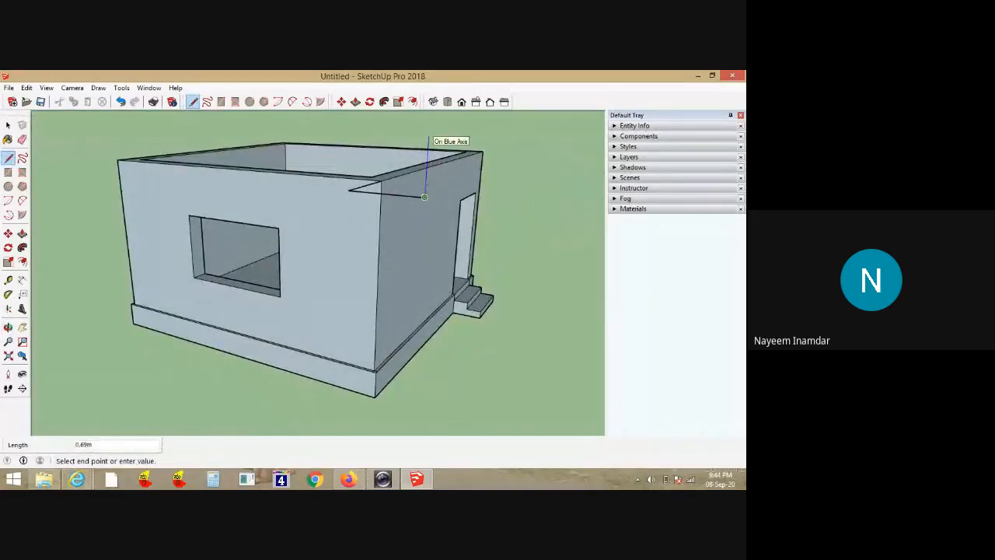
text(.15)
key(space)
Draw a 1 m line outward along the red axis from the diagonally opposite outer top corner of the walls
middle_drag(425, 184, 337, 202)
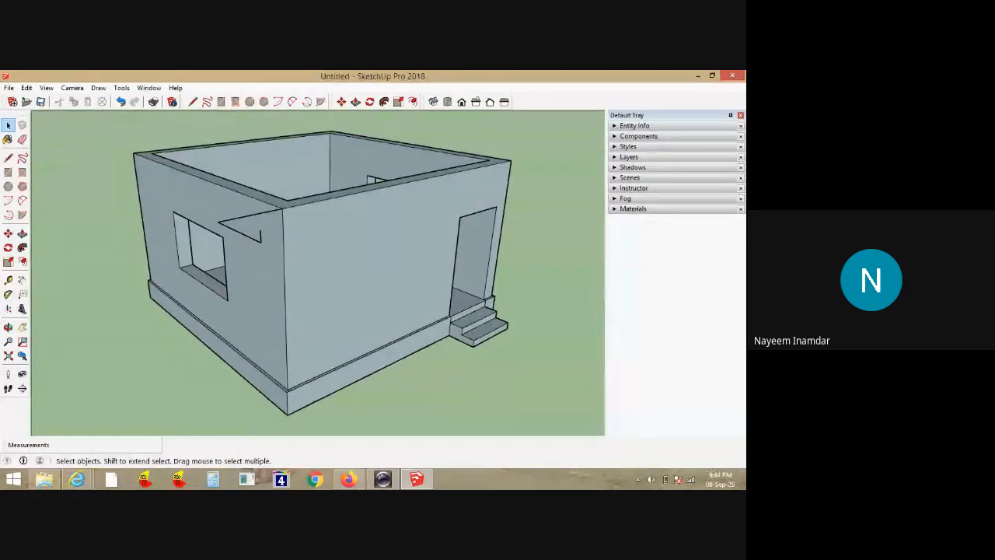
middle_drag(337, 202, 335, 202)
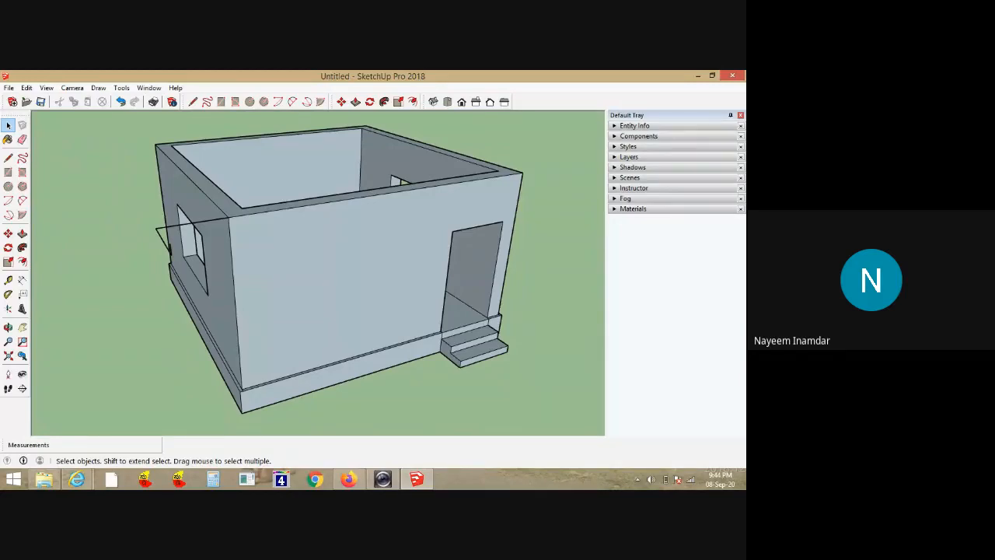
middle_drag(249, 222, 89, 208)
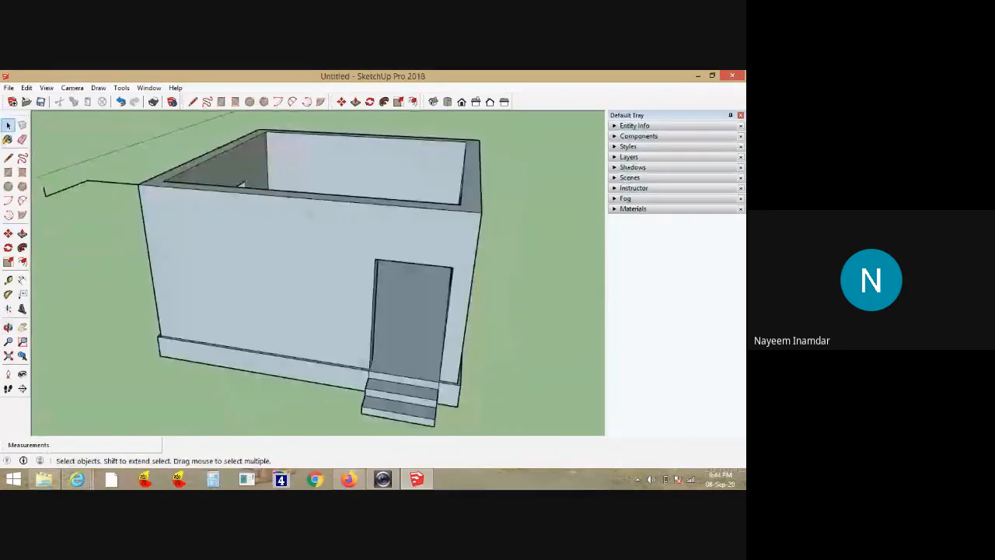
scroll(90, 209, down, 2)
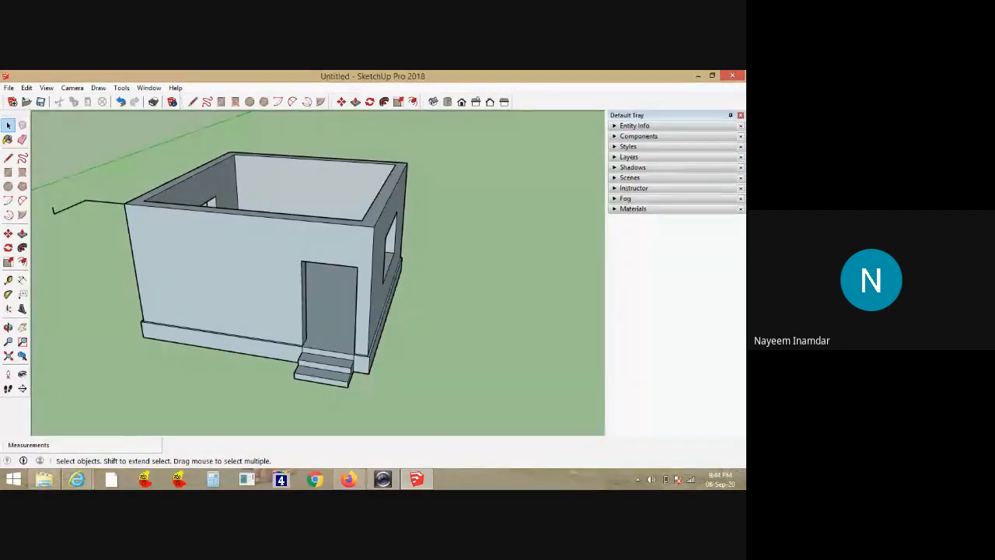
scroll(427, 159, up, 4)
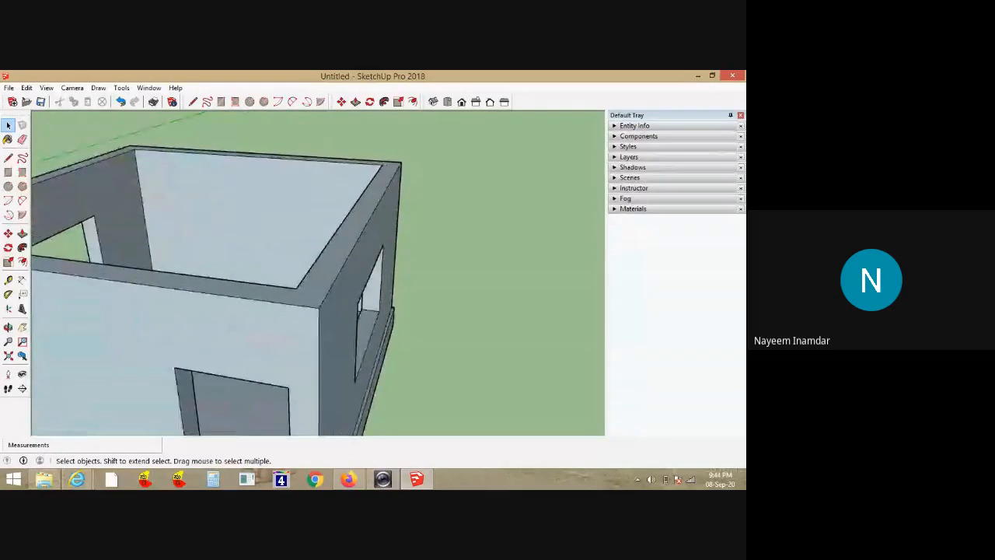
click(8, 157)
click(401, 162)
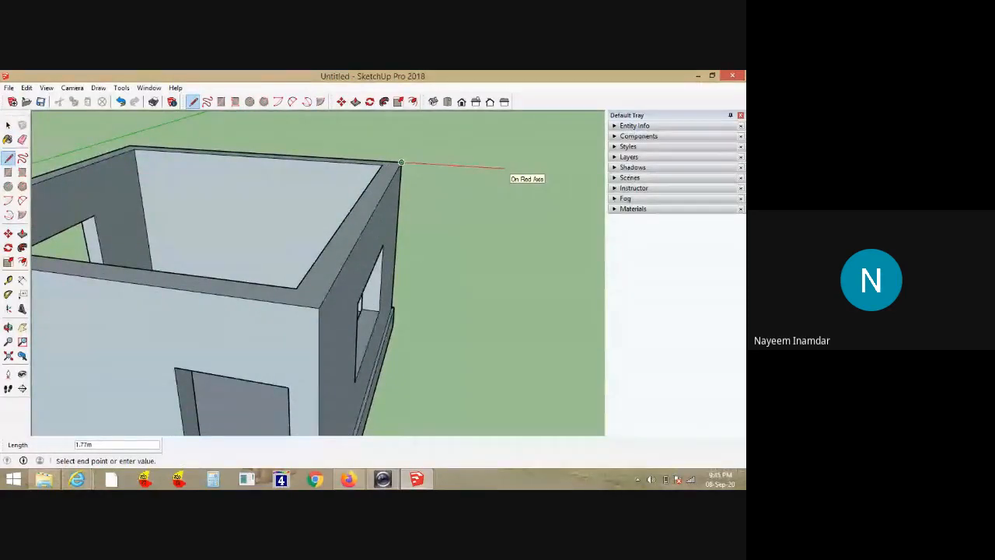
text(1)
key(Return)
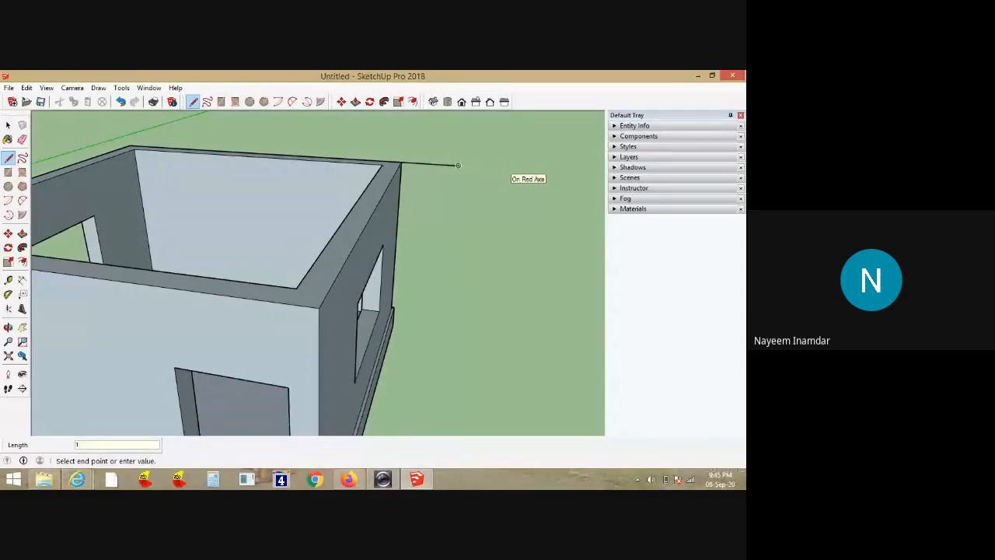
Extend this second overhang line 1 m perpendicular, away from the building, and 0.15 m vertically upward
middle_drag(458, 166, 430, 202)
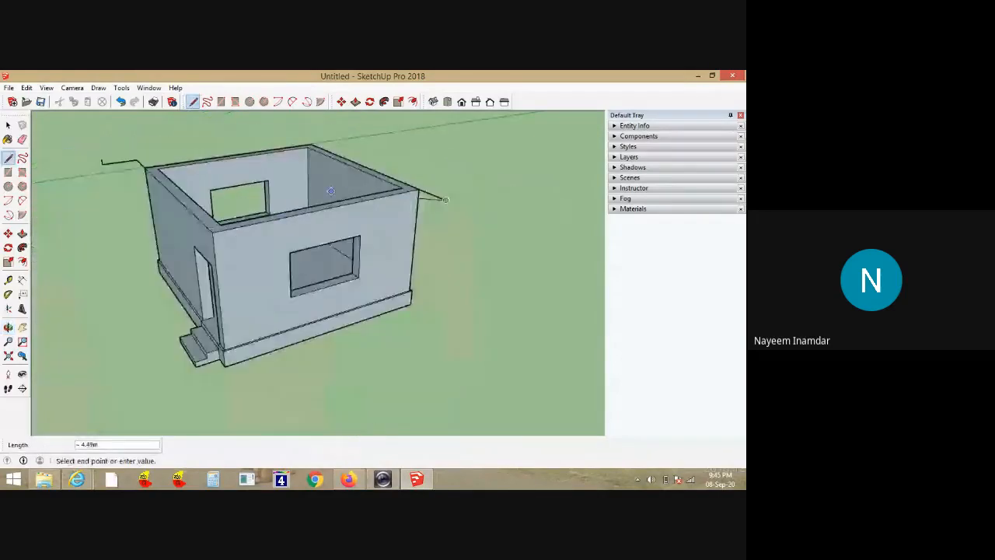
text(1)
key(Return)
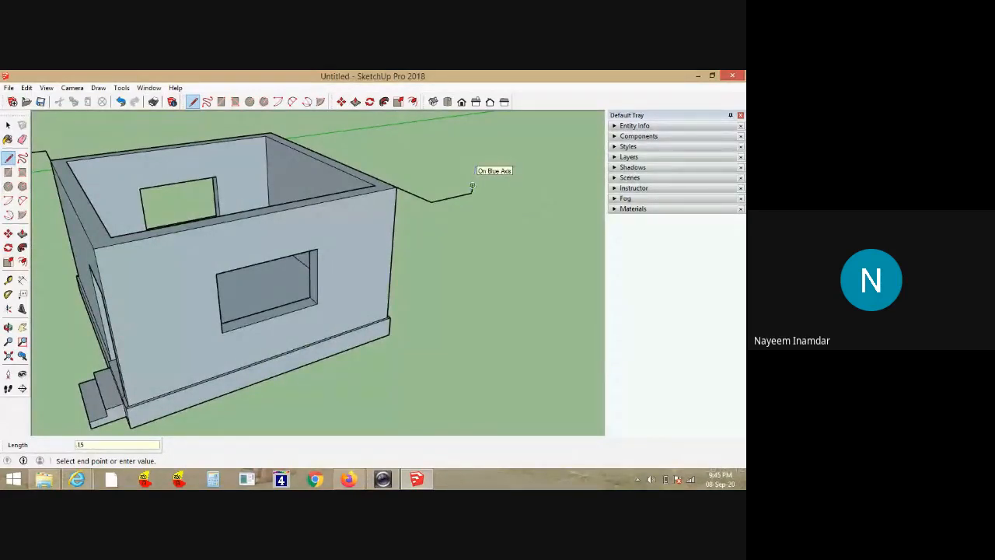
key(space)
scroll(482, 203, down, 2)
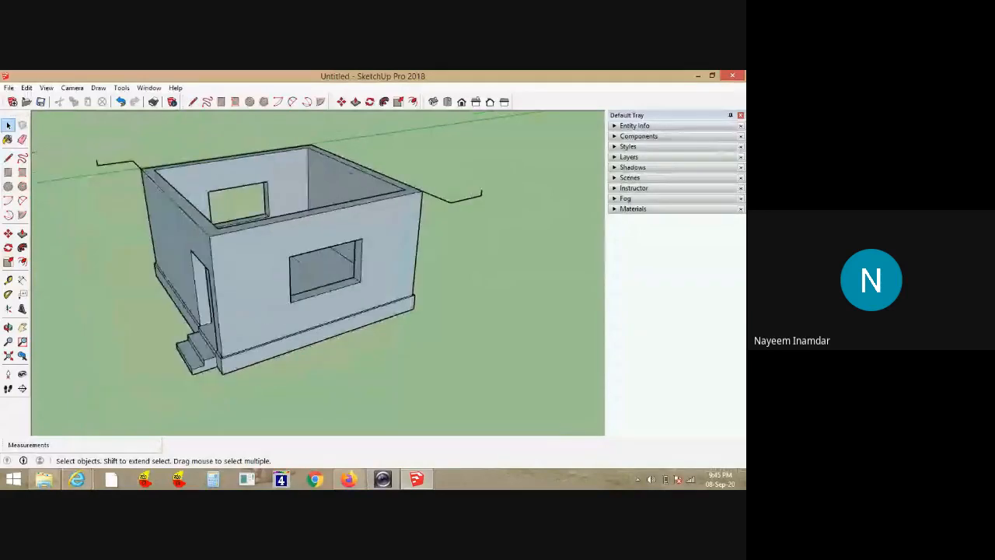
Draw the roof rectangle between the upper ends of the two vertical overhang lines at opposite corners
middle_drag(482, 204, 515, 203)
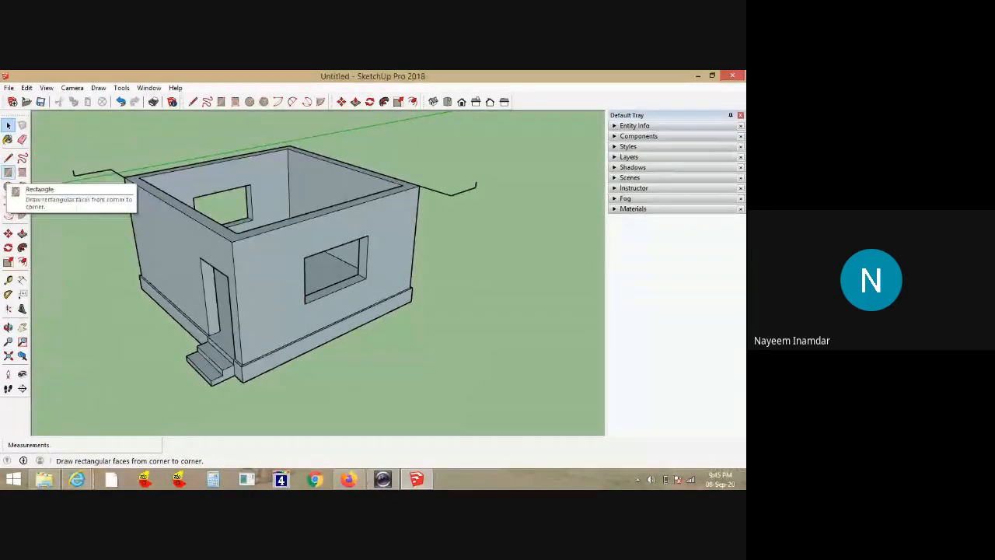
click(8, 172)
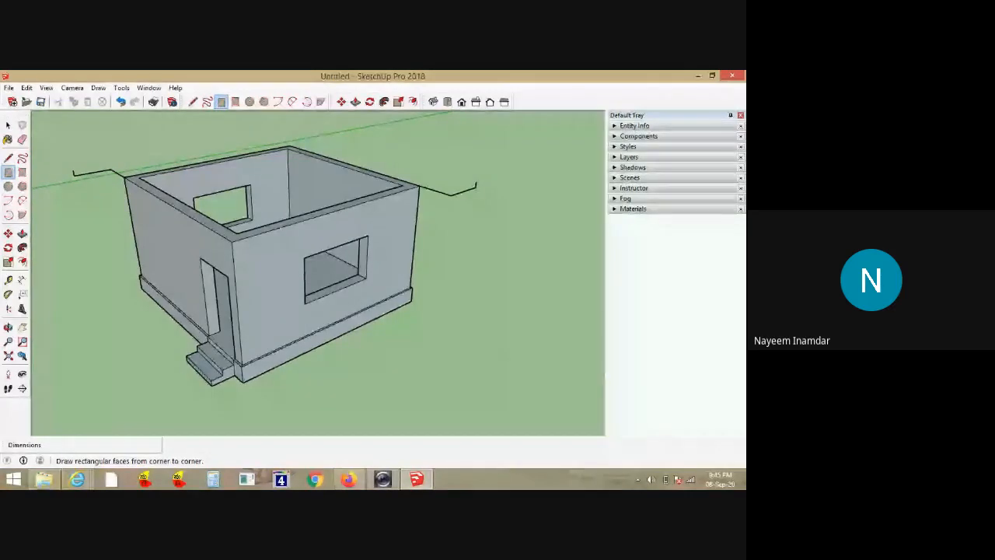
click(72, 170)
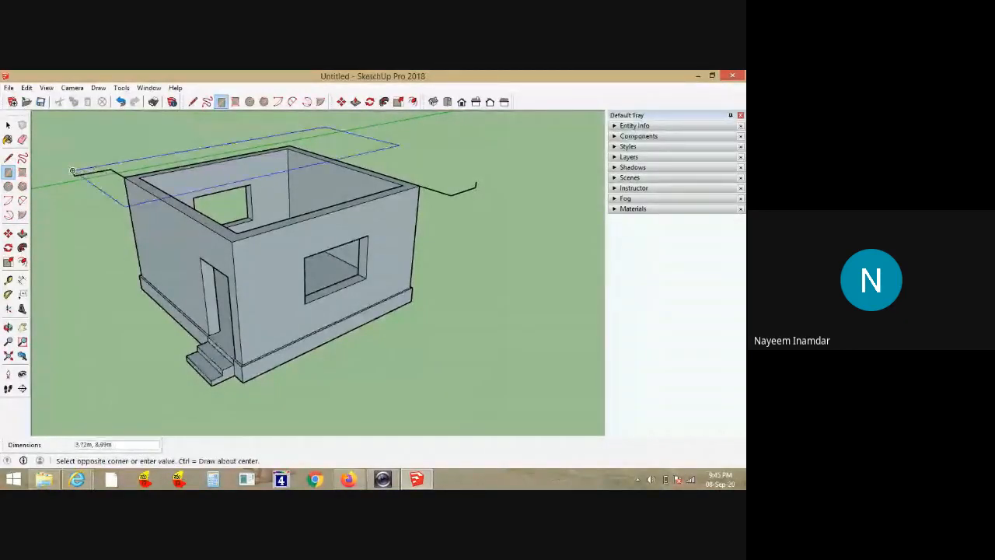
click(475, 182)
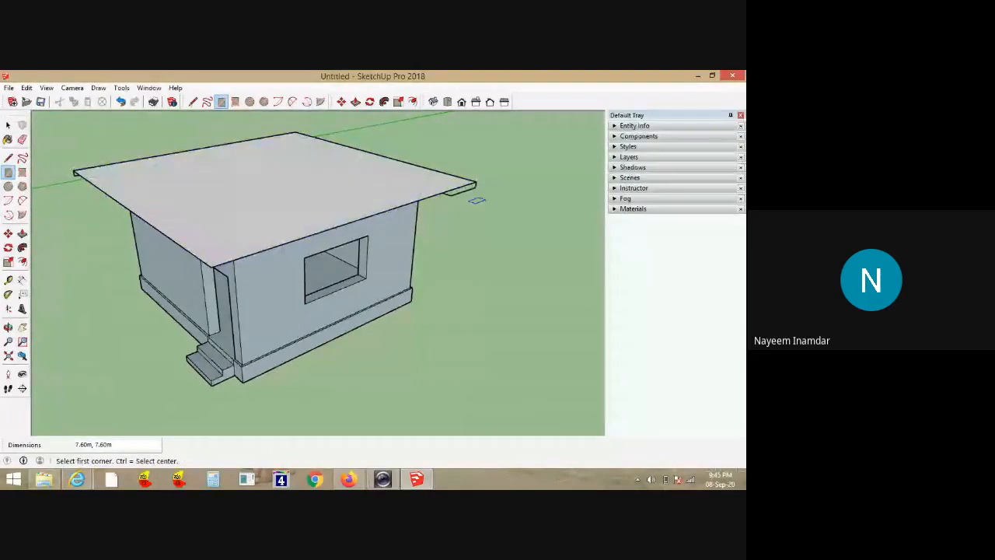
Examine the underside of the roof rectangle and the overhang lines beneath its corners
key(o)
middle_drag(326, 288, 369, 222)
middle_drag(183, 272, 281, 219)
scroll(246, 208, up, 3)
middle_drag(373, 183, 401, 195)
scroll(402, 195, up, 2)
mouse_move(435, 159)
middle_down()
mouse_move(435, 148)
mouse_move(436, 158)
mouse_move(480, 171)
mouse_move(473, 182)
mouse_move(481, 188)
middle_up()
scroll(443, 151, down, 2)
scroll(481, 187, down, 3)
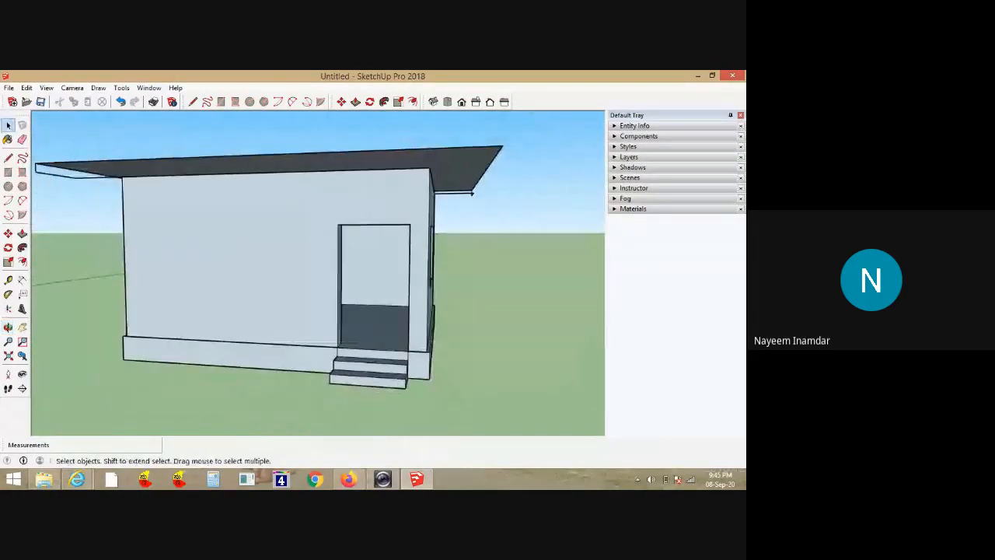
Push/Pull the underside of the roof face down by 0.15 m onto the wall tops to form the slab
key(p)
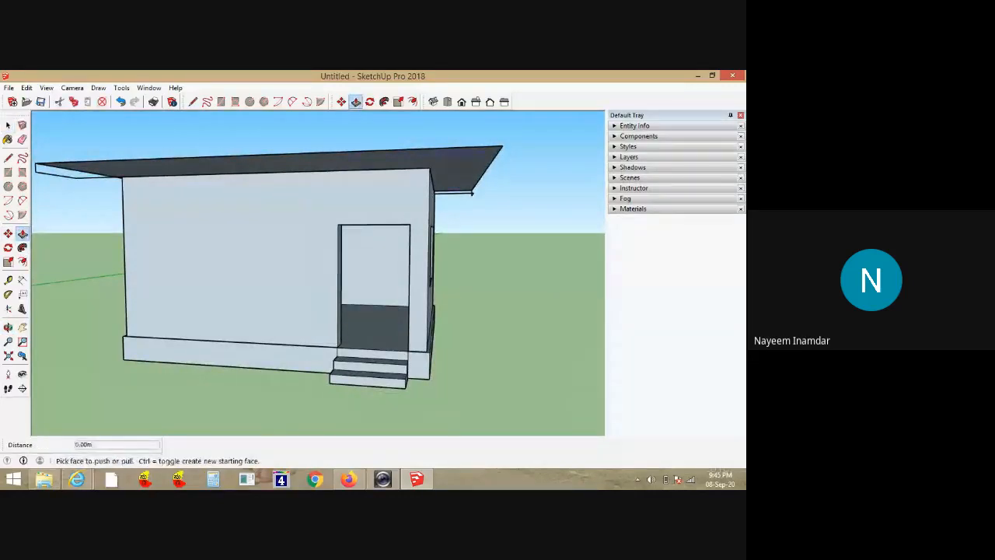
middle_drag(268, 287, 358, 245)
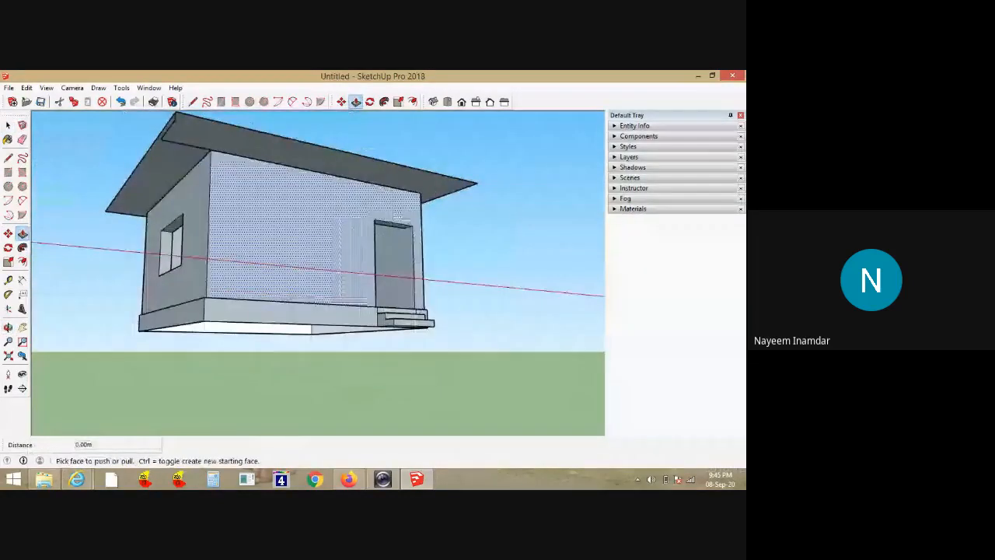
scroll(221, 136, up, 4)
mouse_move(221, 136)
middle_down()
mouse_move(264, 121)
mouse_move(271, 131)
middle_up()
scroll(165, 233, down, 3)
mouse_move(165, 233)
middle_down()
mouse_move(179, 214)
mouse_move(164, 214)
middle_up()
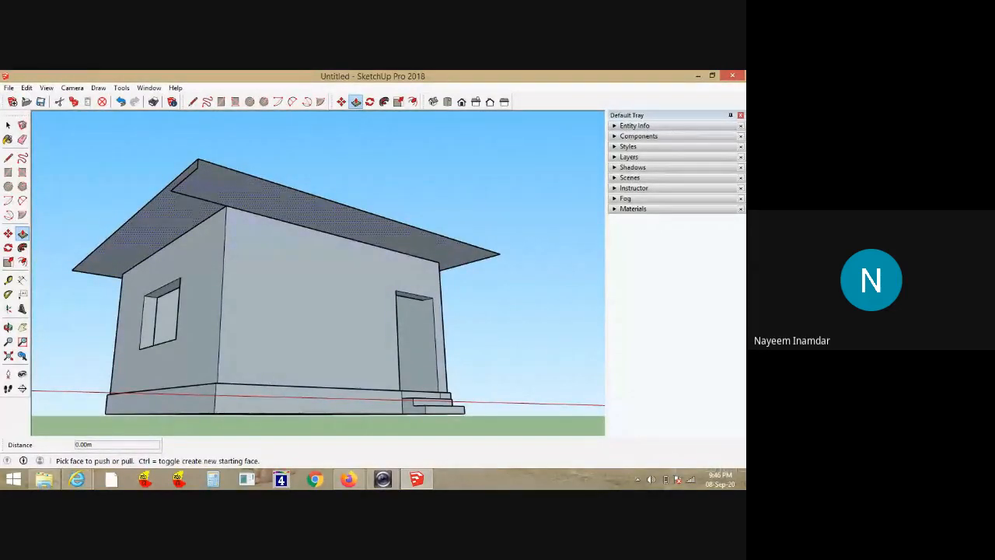
scroll(211, 155, up, 2)
middle_drag(211, 155, 159, 173)
click(210, 229)
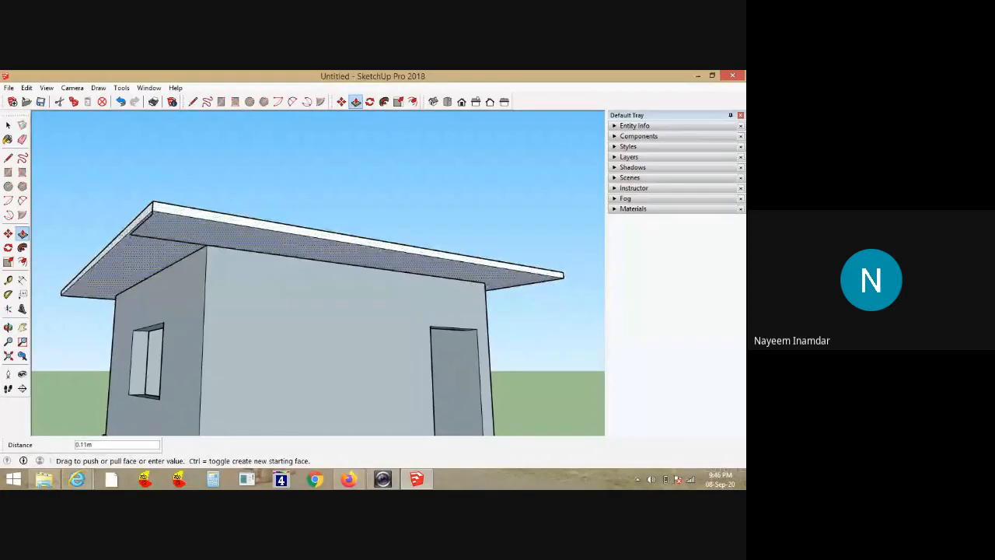
text(.15)
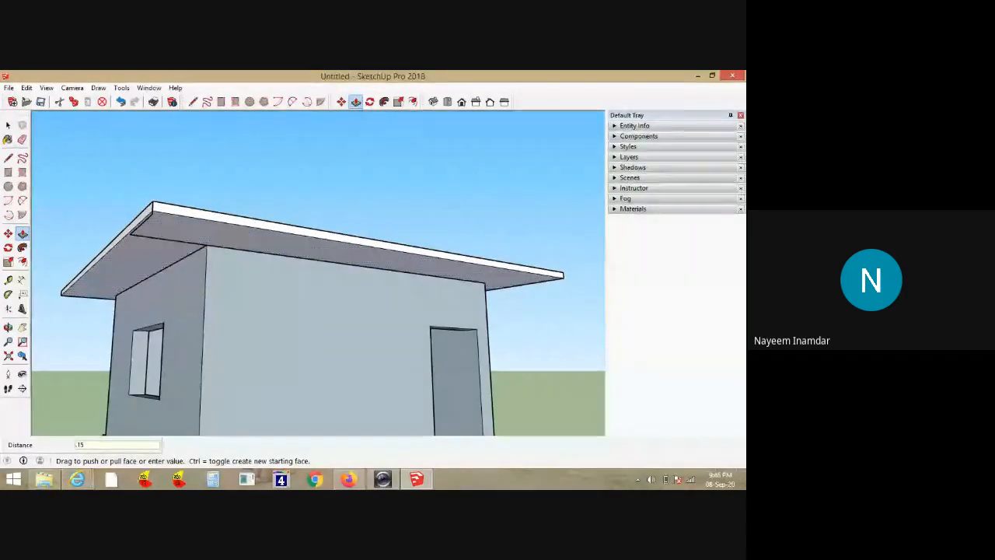
key(Return)
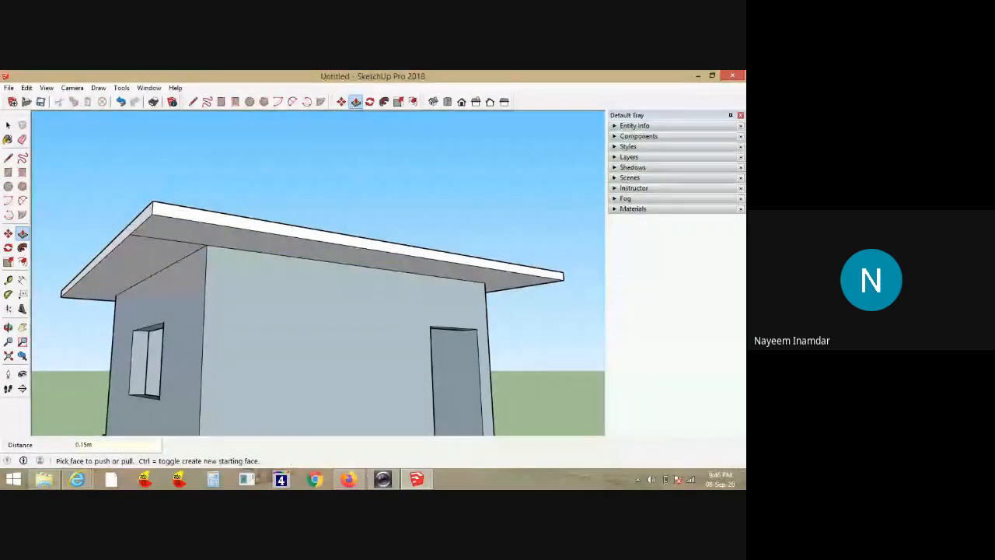
View the whole roofed building from above, and check the chat in the Google Meet window
middle_drag(342, 256, 245, 317)
key(space)
scroll(284, 206, down, 4)
middle_drag(291, 214, 190, 272)
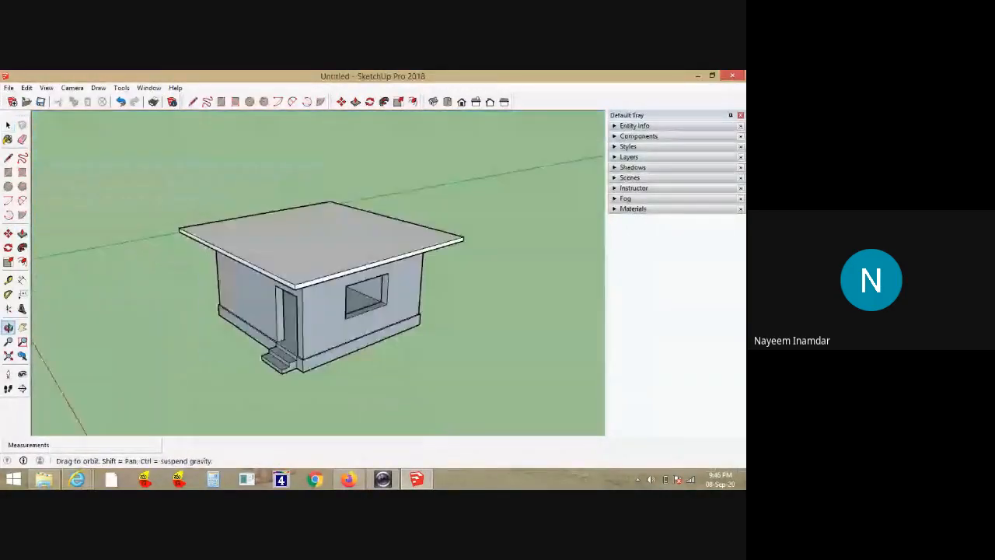
mouse_move(77, 479)
click(189, 422)
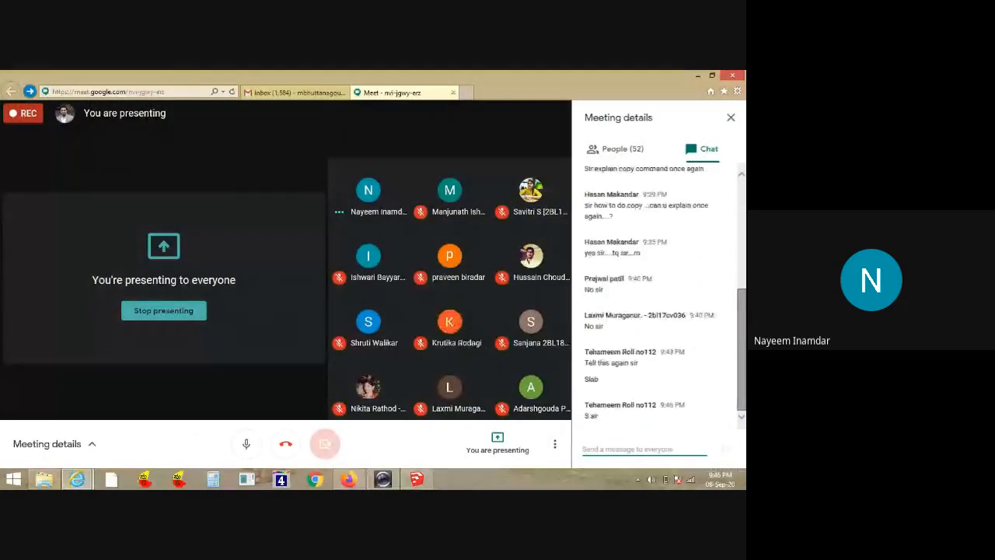
text(cl)
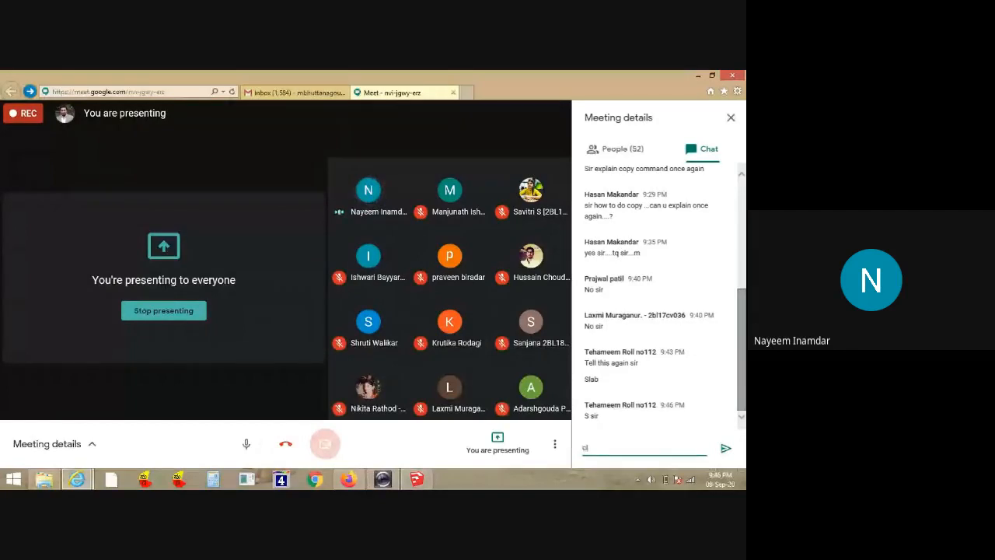
key(BackSpace)
key(BackSpace)
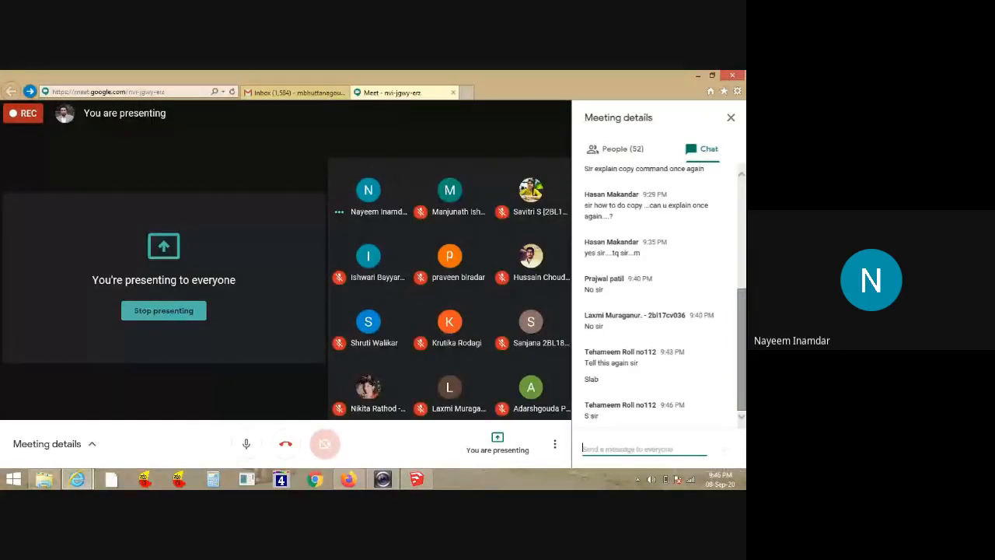
Switch to SketchUp to view the roofed building, and return to the Google Meet window to check the chat
click(415, 479)
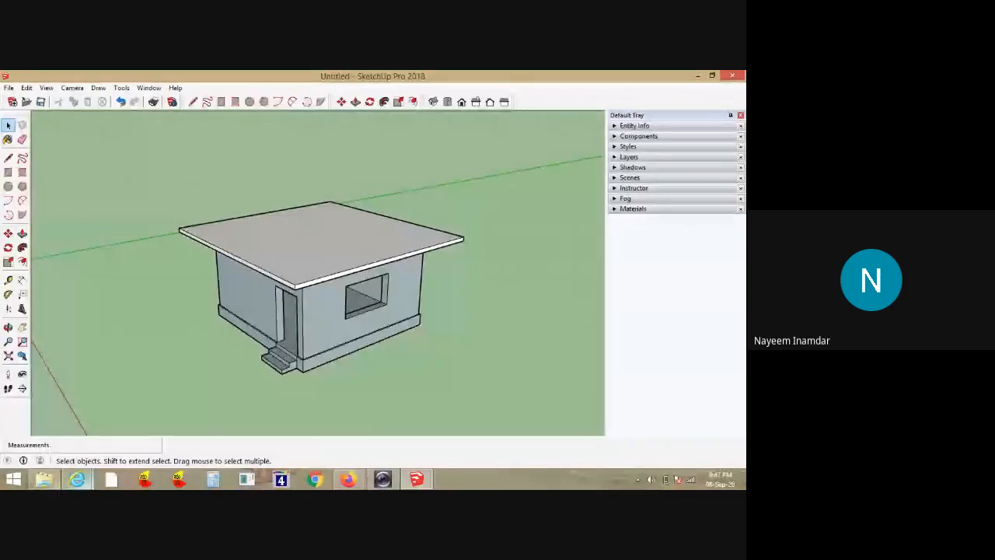
click(77, 478)
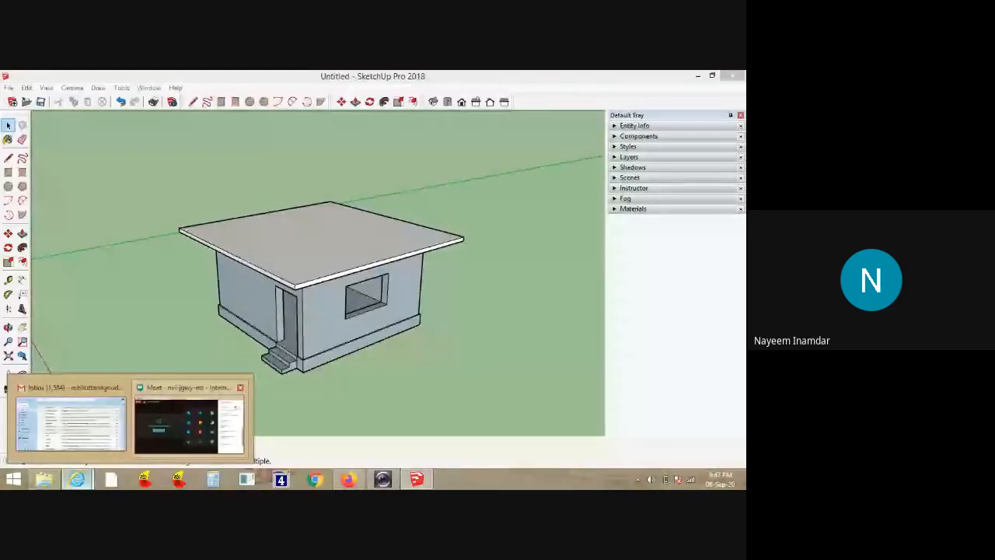
click(188, 423)
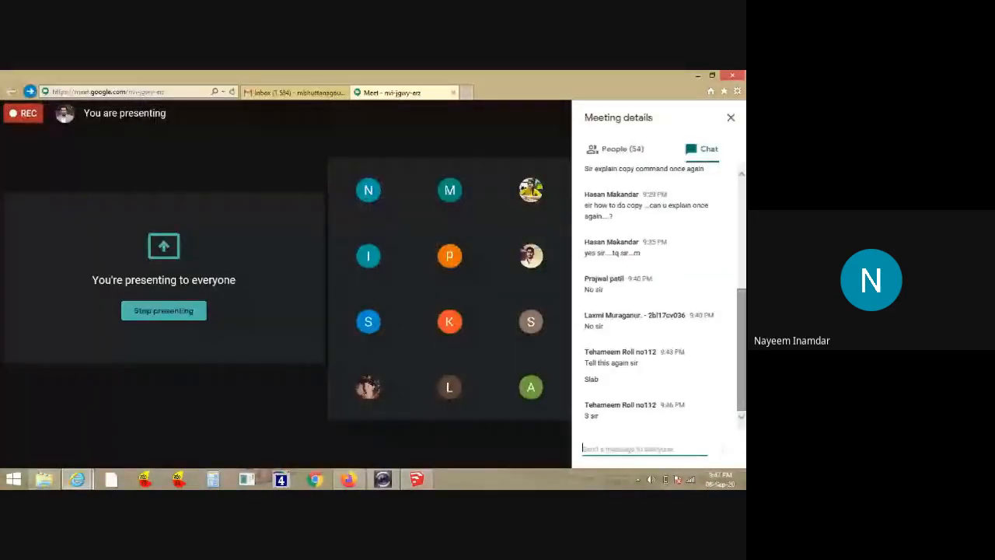
Switch to SketchUp and examine the building's doorway side, window wall and roof overhang at close range
click(416, 479)
middle_drag(310, 319, 404, 268)
middle_drag(311, 311, 375, 297)
scroll(223, 297, up, 3)
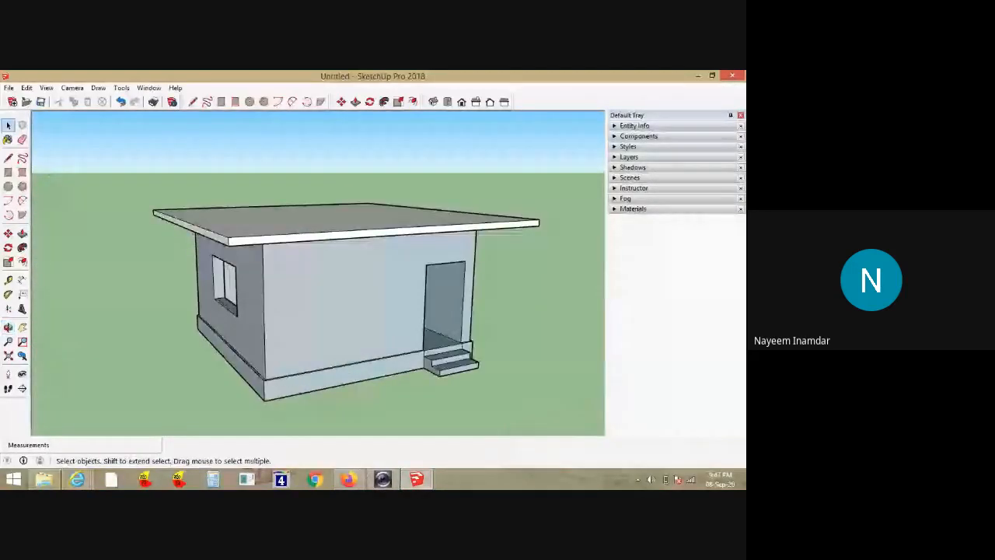
middle_drag(311, 311, 377, 276)
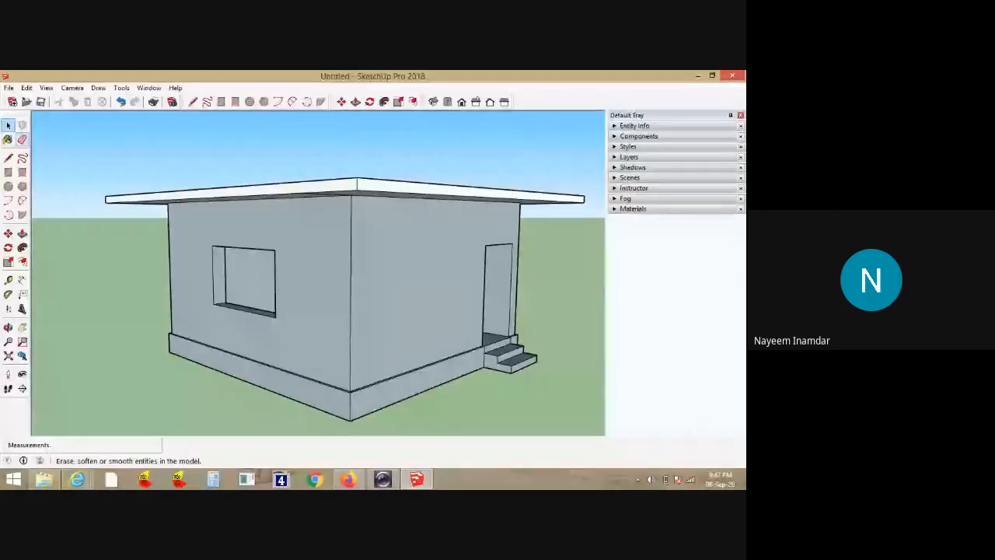
middle_drag(327, 272, 221, 299)
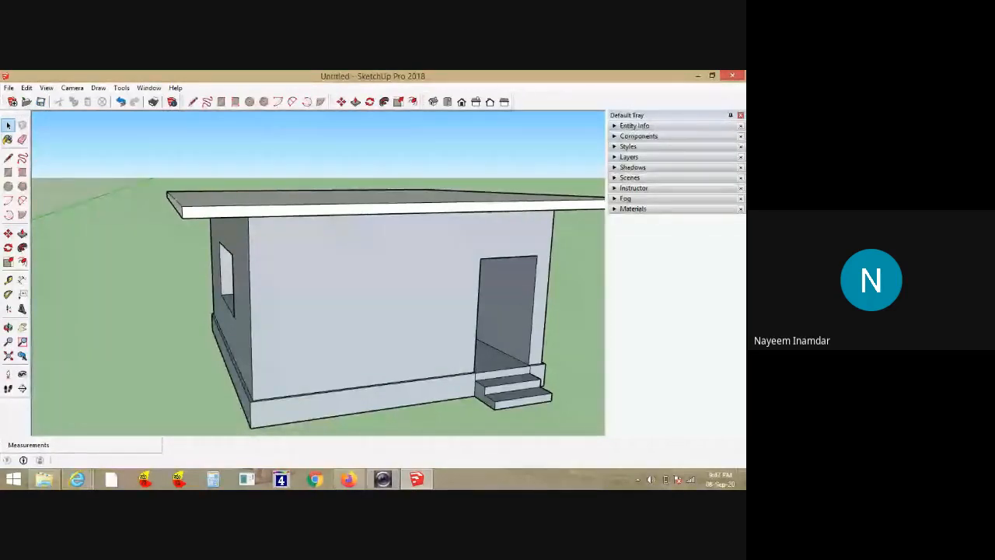
Examine the building from above and around the doorway corner, and check the chat in the Google Meet window
middle_drag(311, 175, 223, 198)
scroll(223, 199, down, 5)
middle_drag(365, 138, 307, 173)
scroll(308, 172, up, 5)
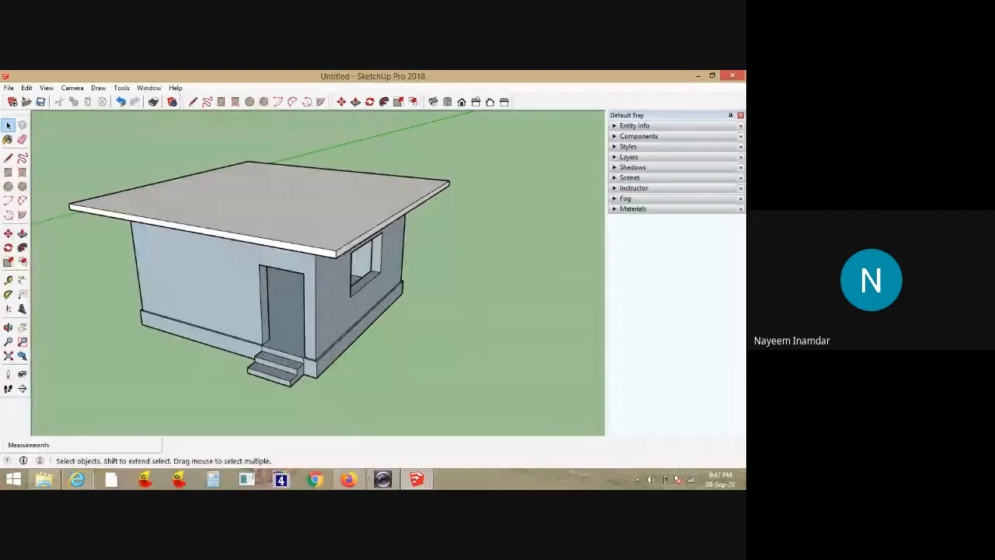
middle_drag(482, 338, 442, 285)
key(space)
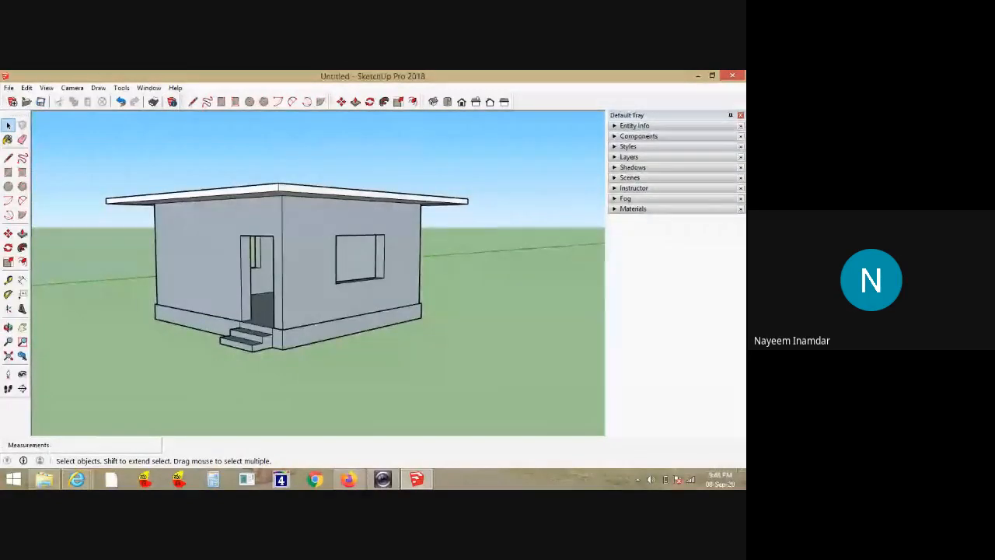
scroll(376, 254, up, 3)
scroll(443, 252, down, 3)
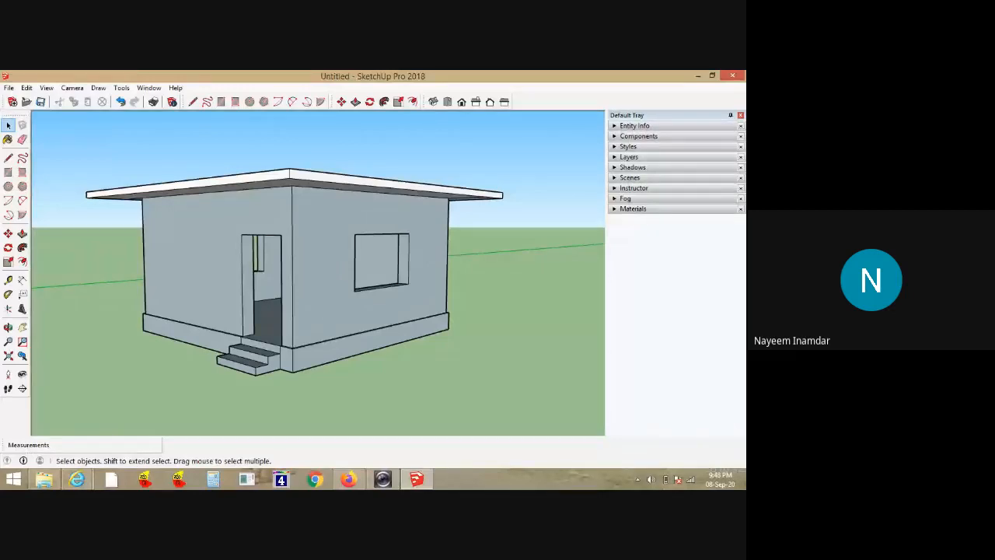
middle_drag(293, 268, 353, 309)
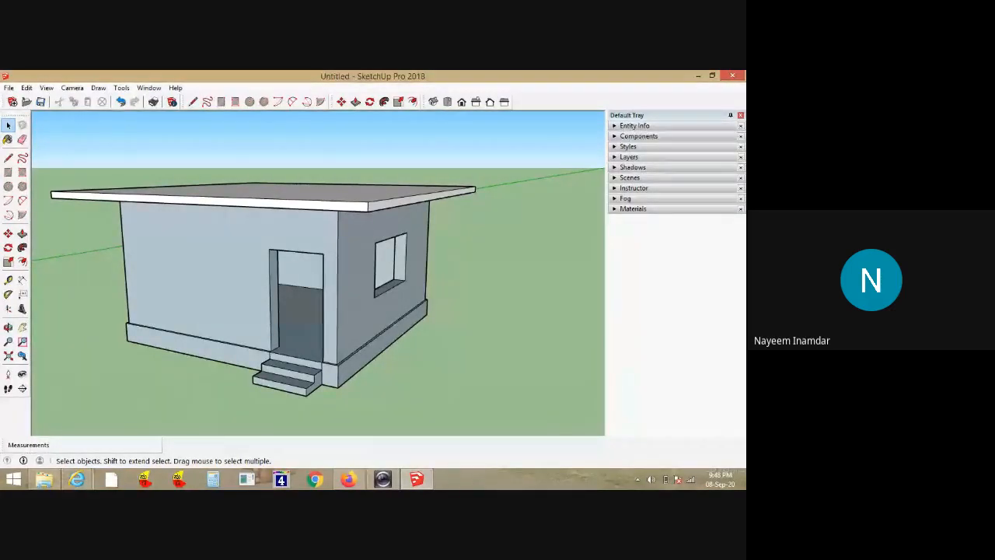
mouse_move(77, 479)
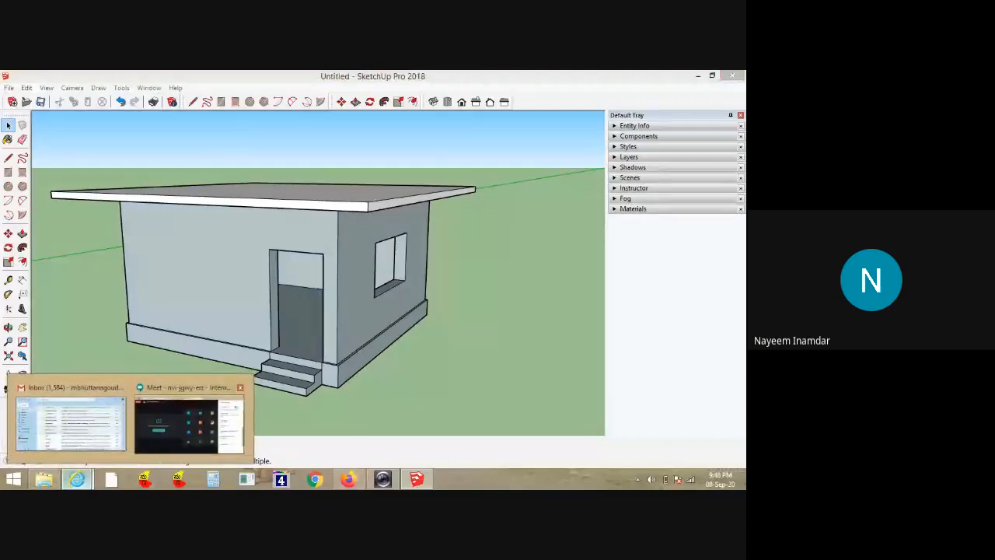
click(189, 420)
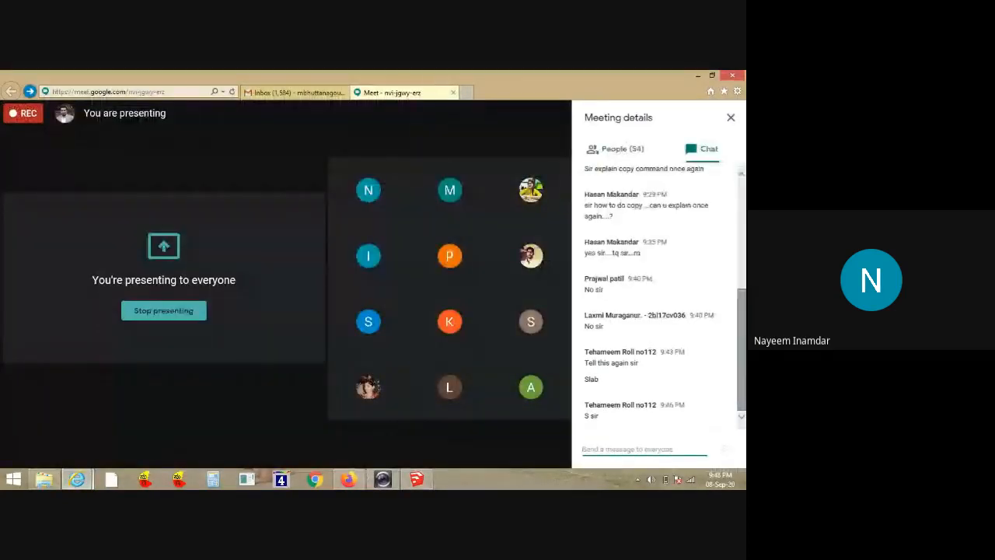